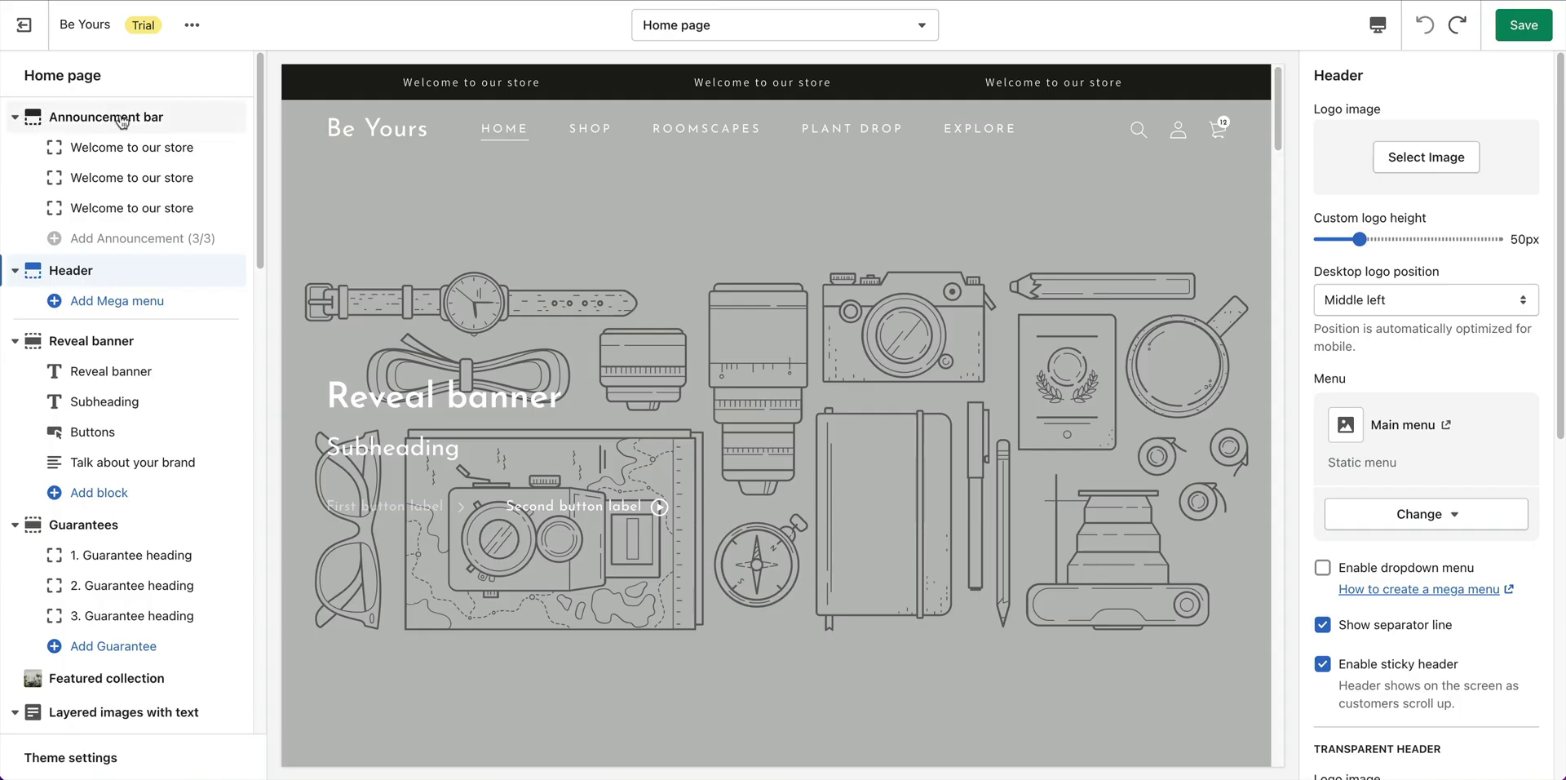
Change the first announcement to 'Rated 4.97 / 5'.
click(118, 122)
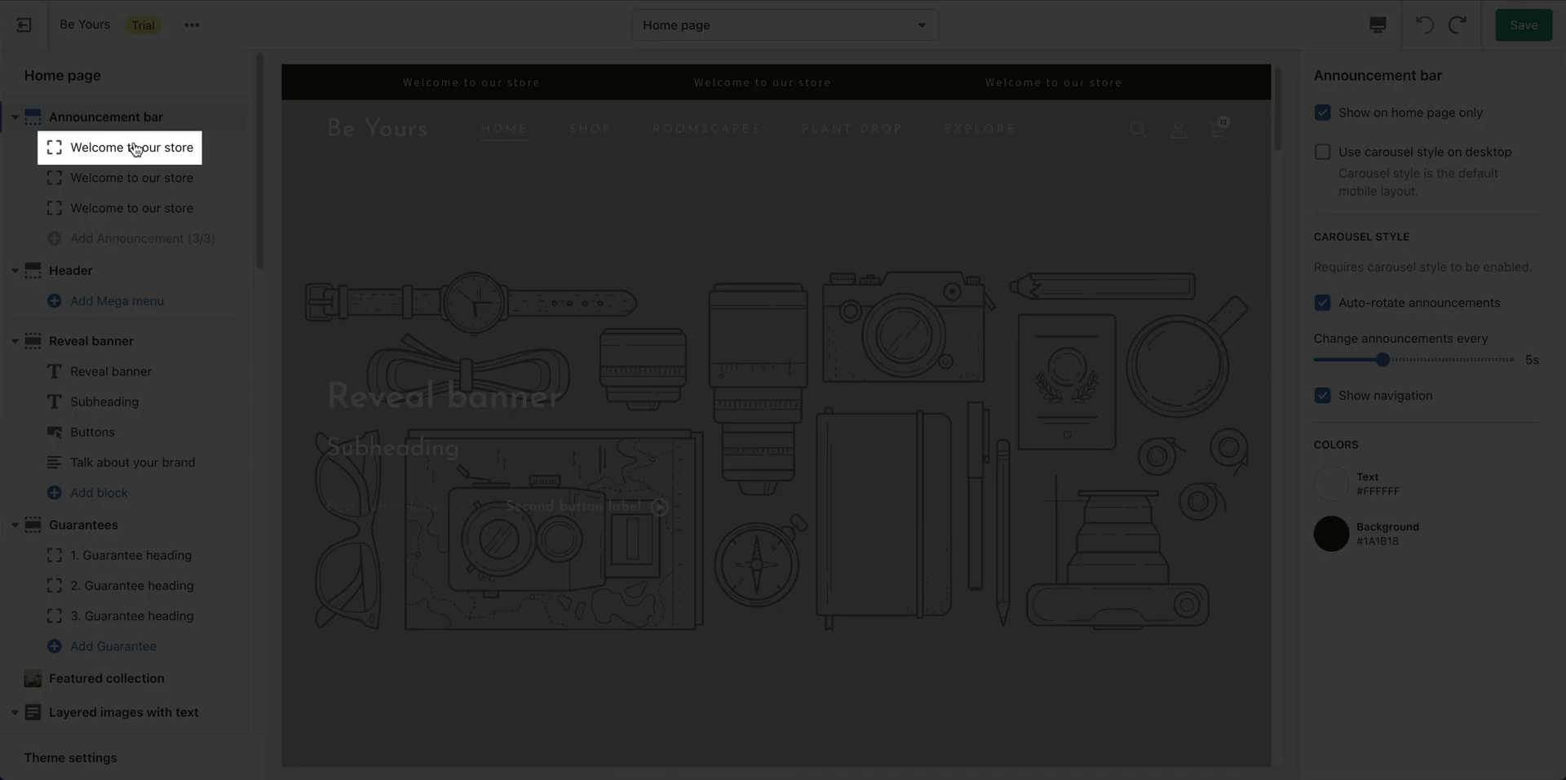
click(135, 149)
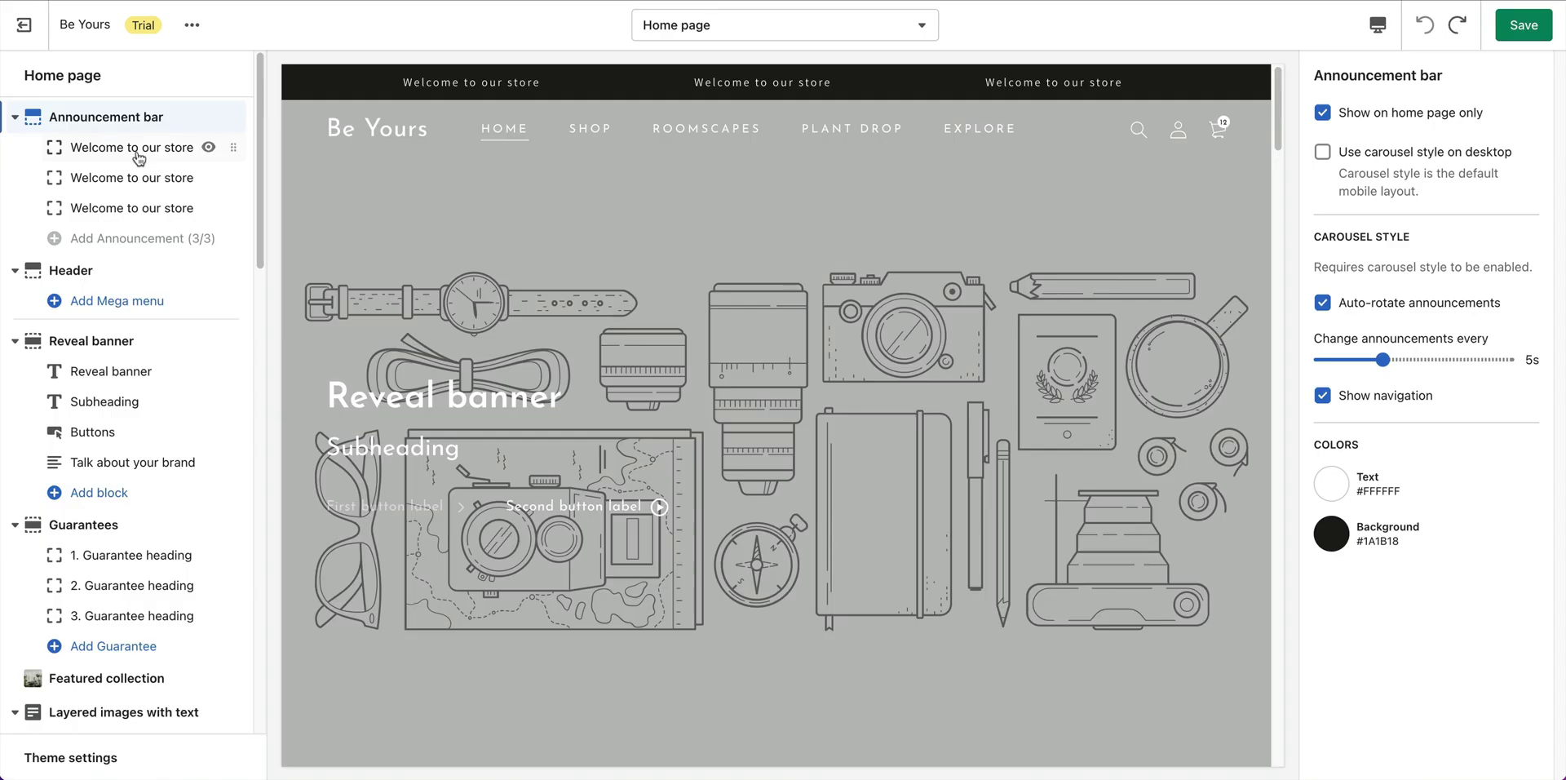
click(1429, 140)
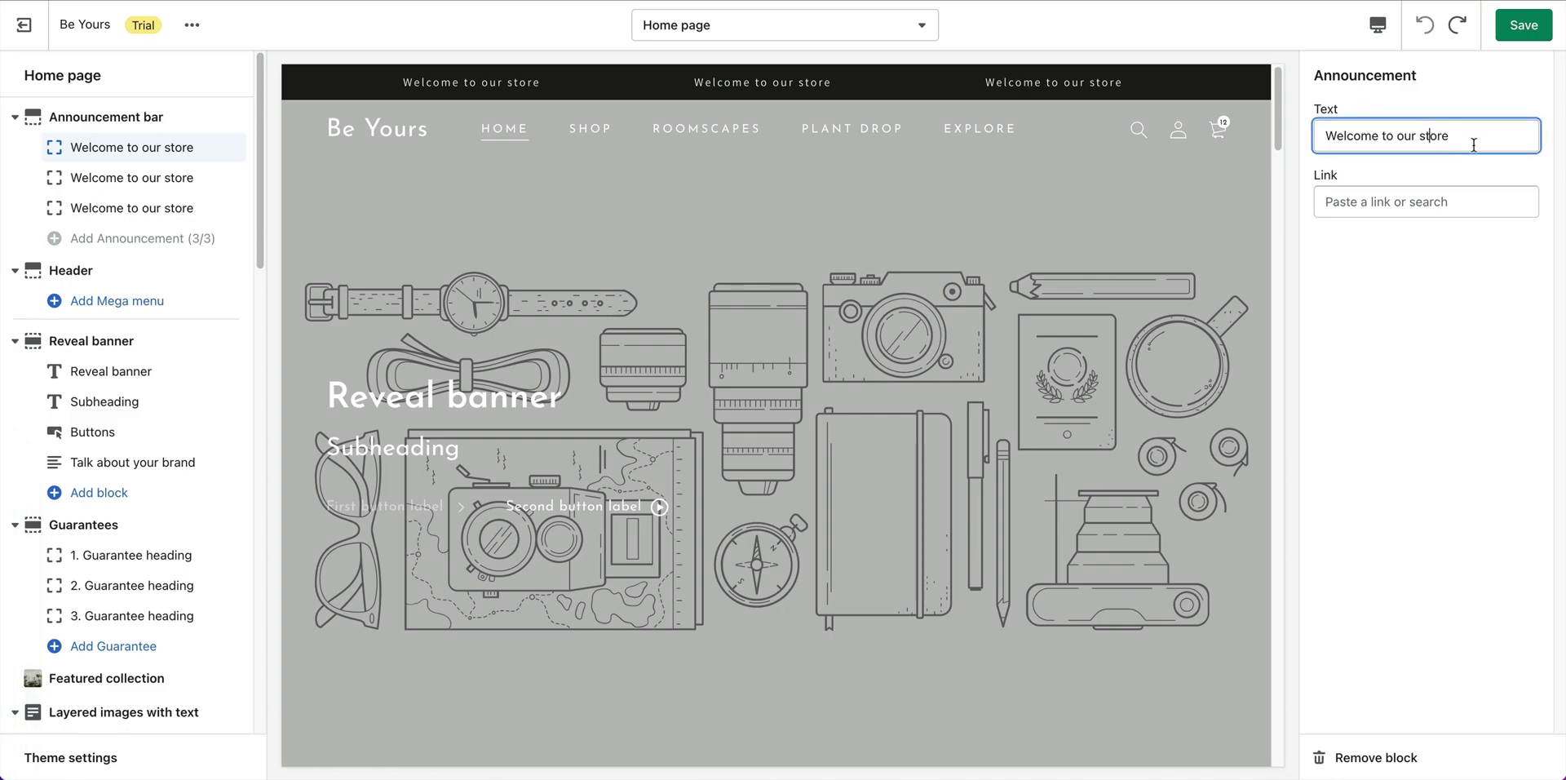
key(ctrl+a)
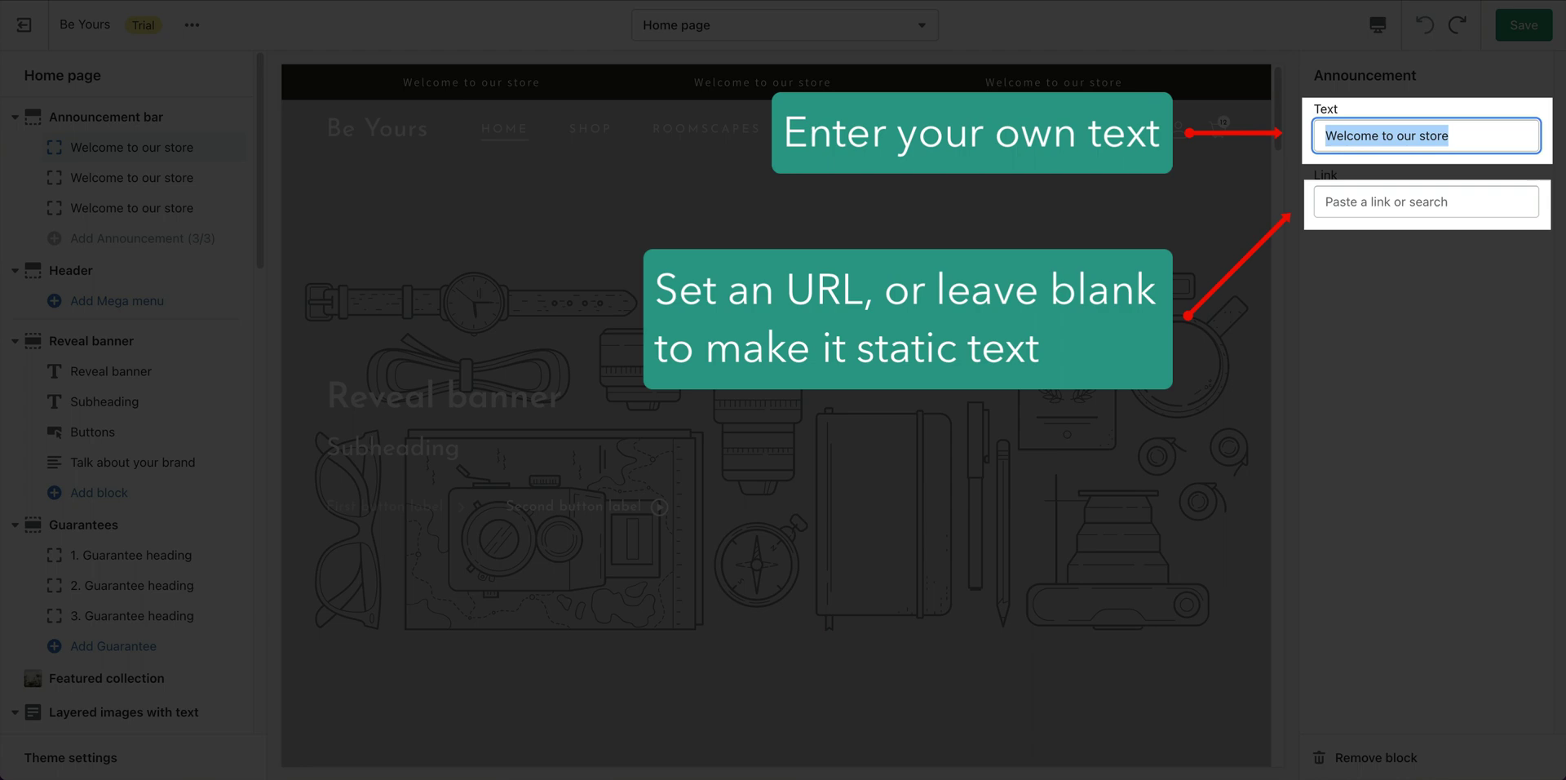
text(Rated 4.97 \/ 5)
Change the other announcements to 'Free Delivery Over €50' and '1-3 Days Delivery', then save.
click(173, 179)
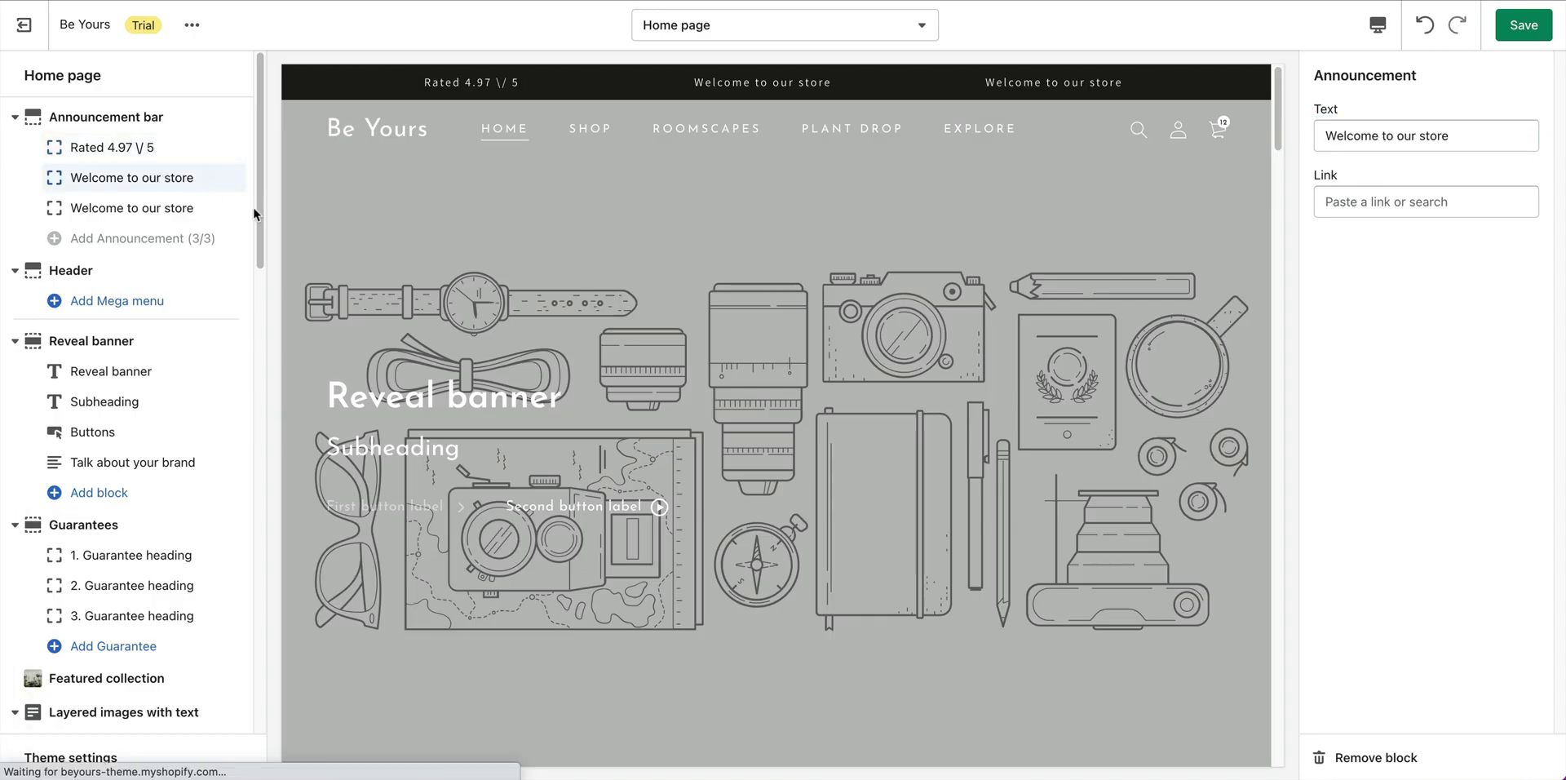
triple_click(1376, 136)
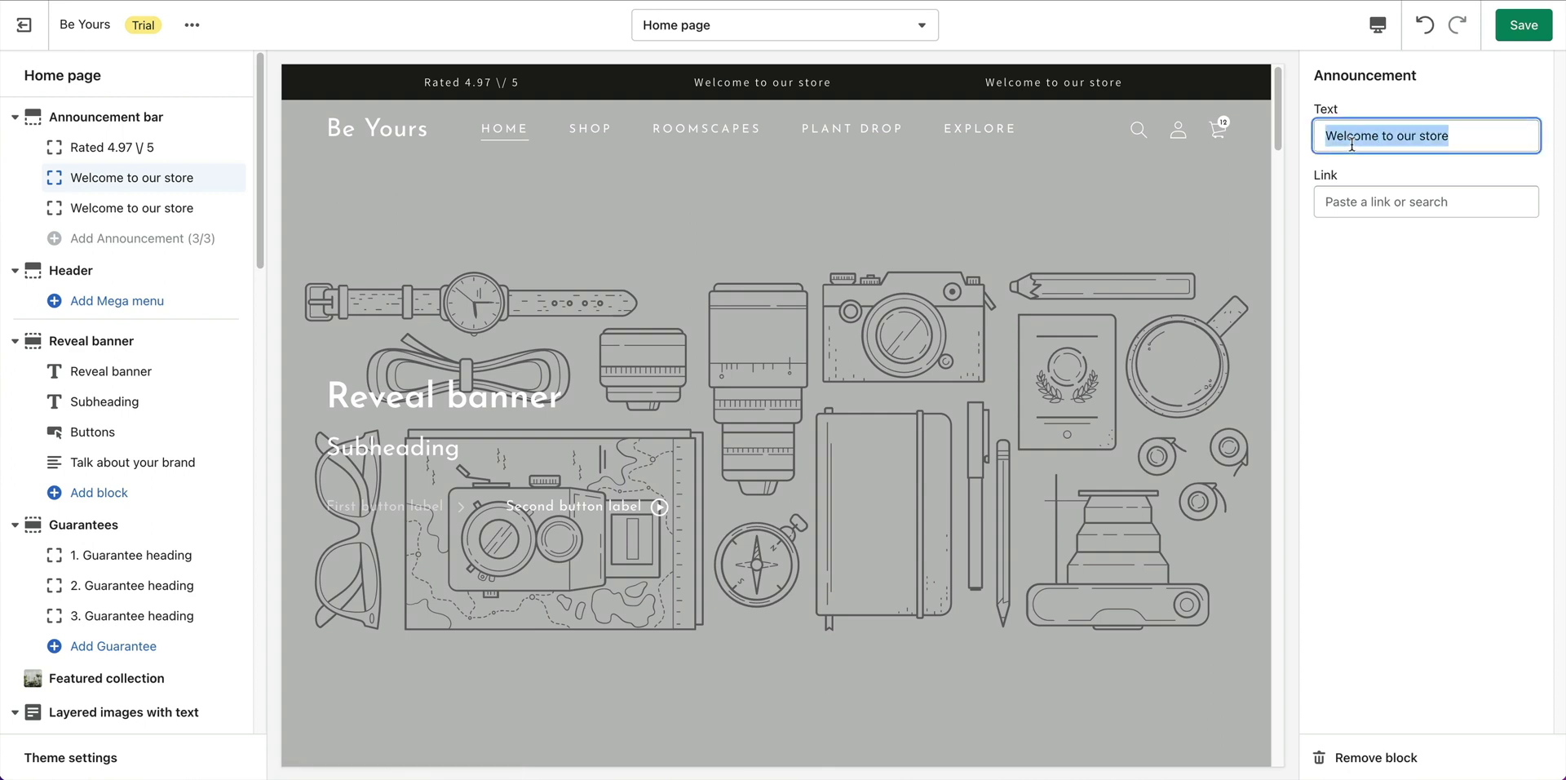
text(Free Delivery Over €50)
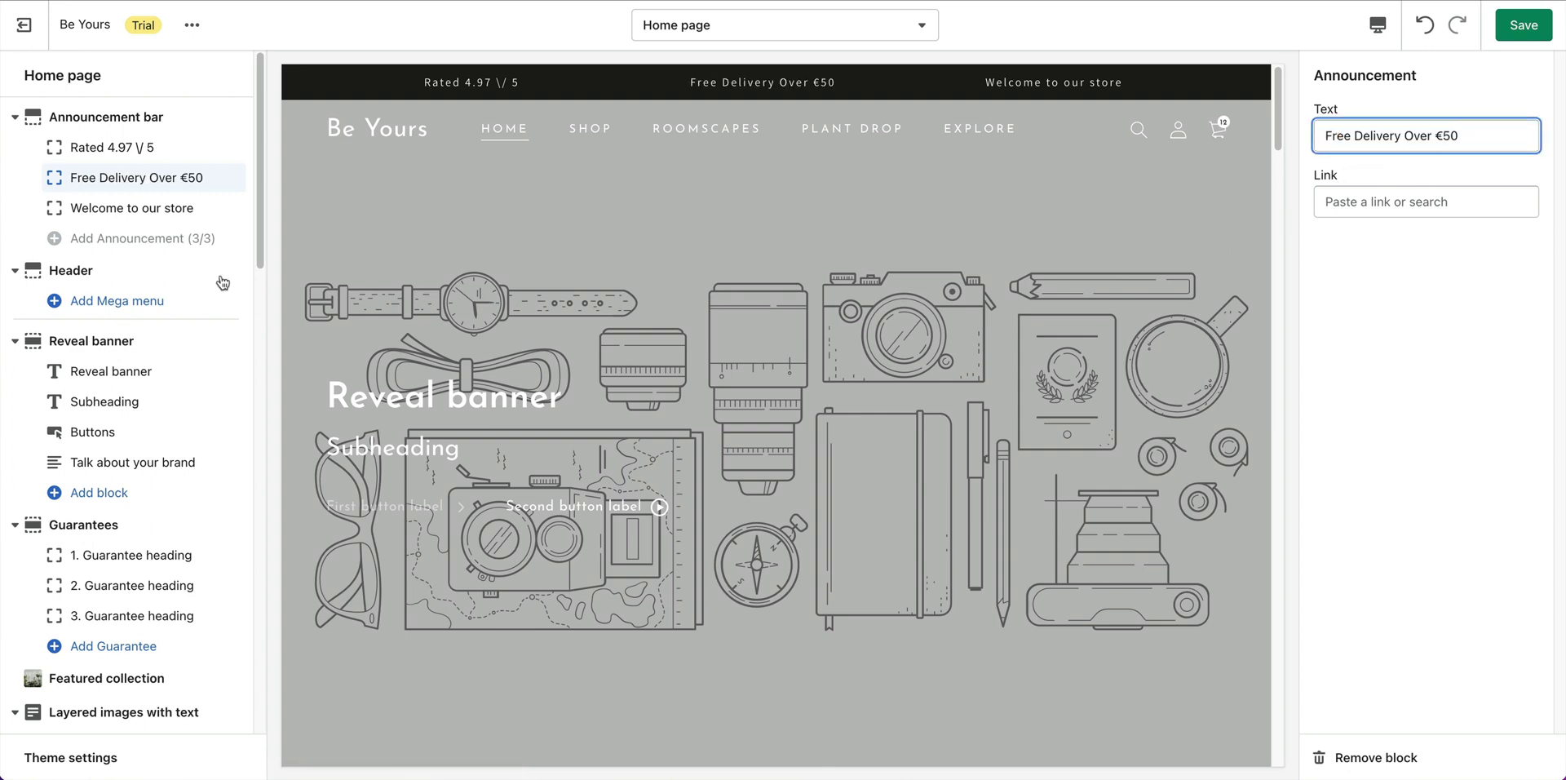
click(156, 209)
triple_click(1473, 139)
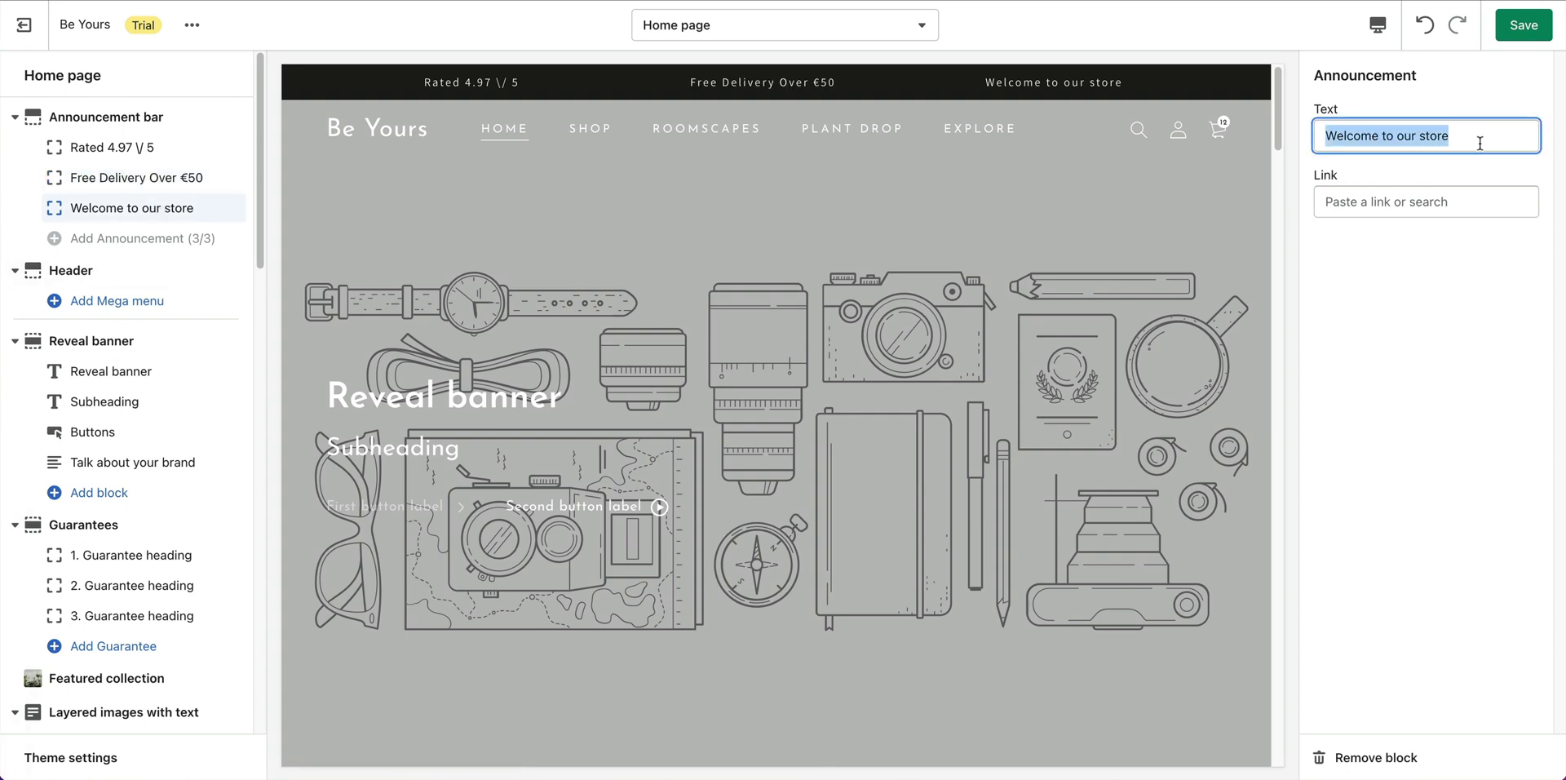
text(1-3 Days Delivery)
click(1524, 25)
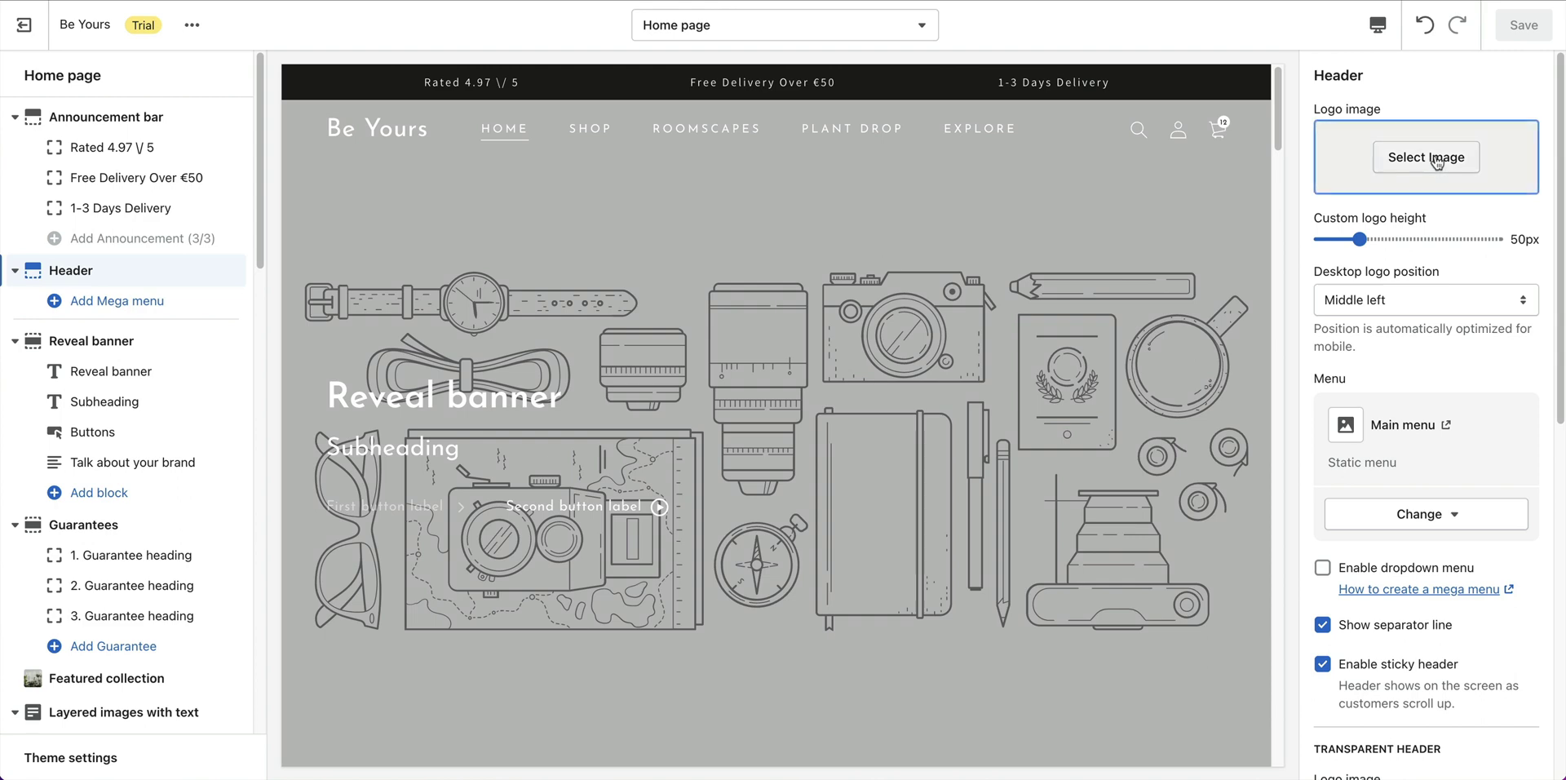
Set the black fox image as the header logo.
click(1429, 169)
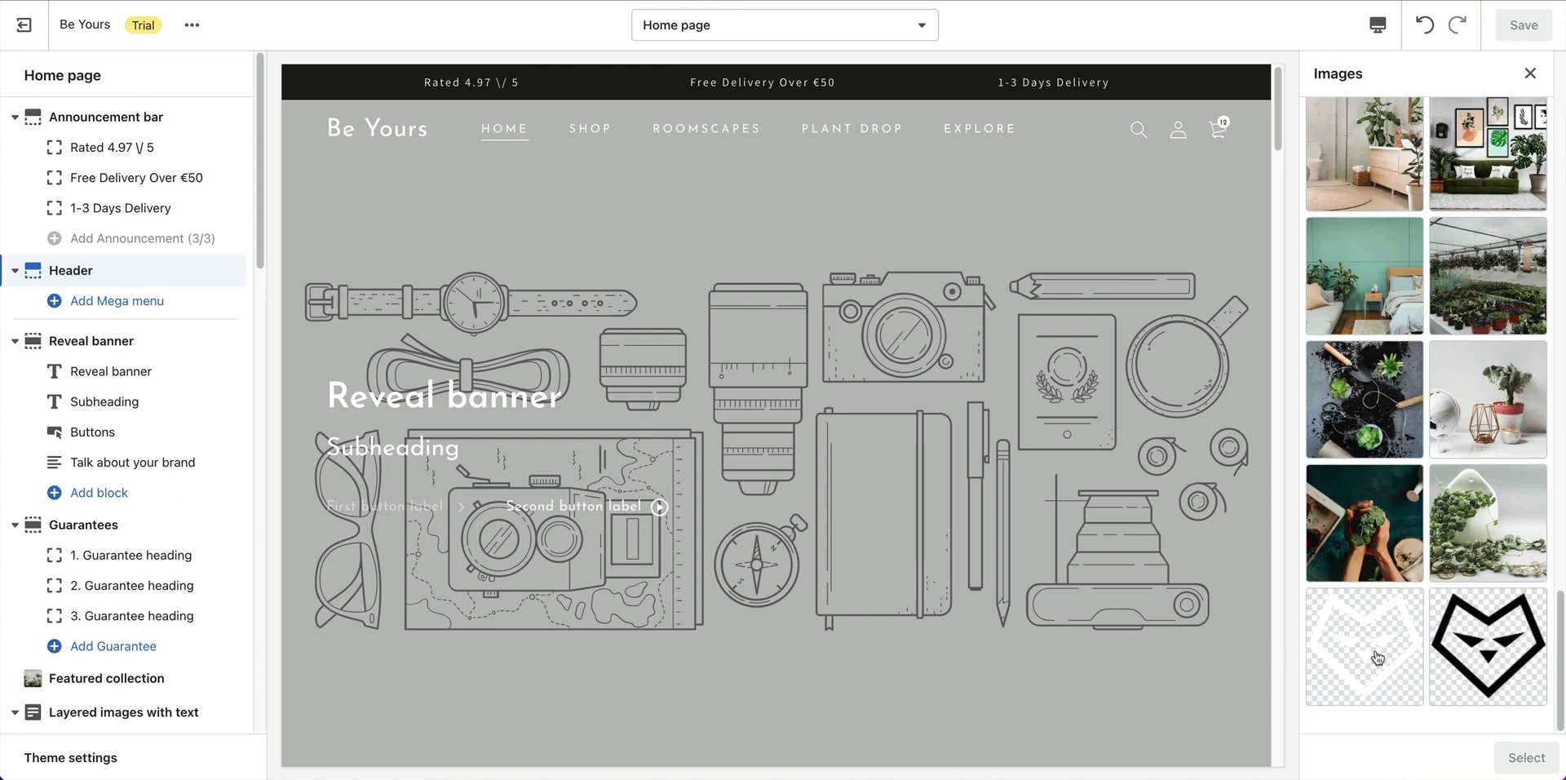
click(1499, 659)
click(1525, 757)
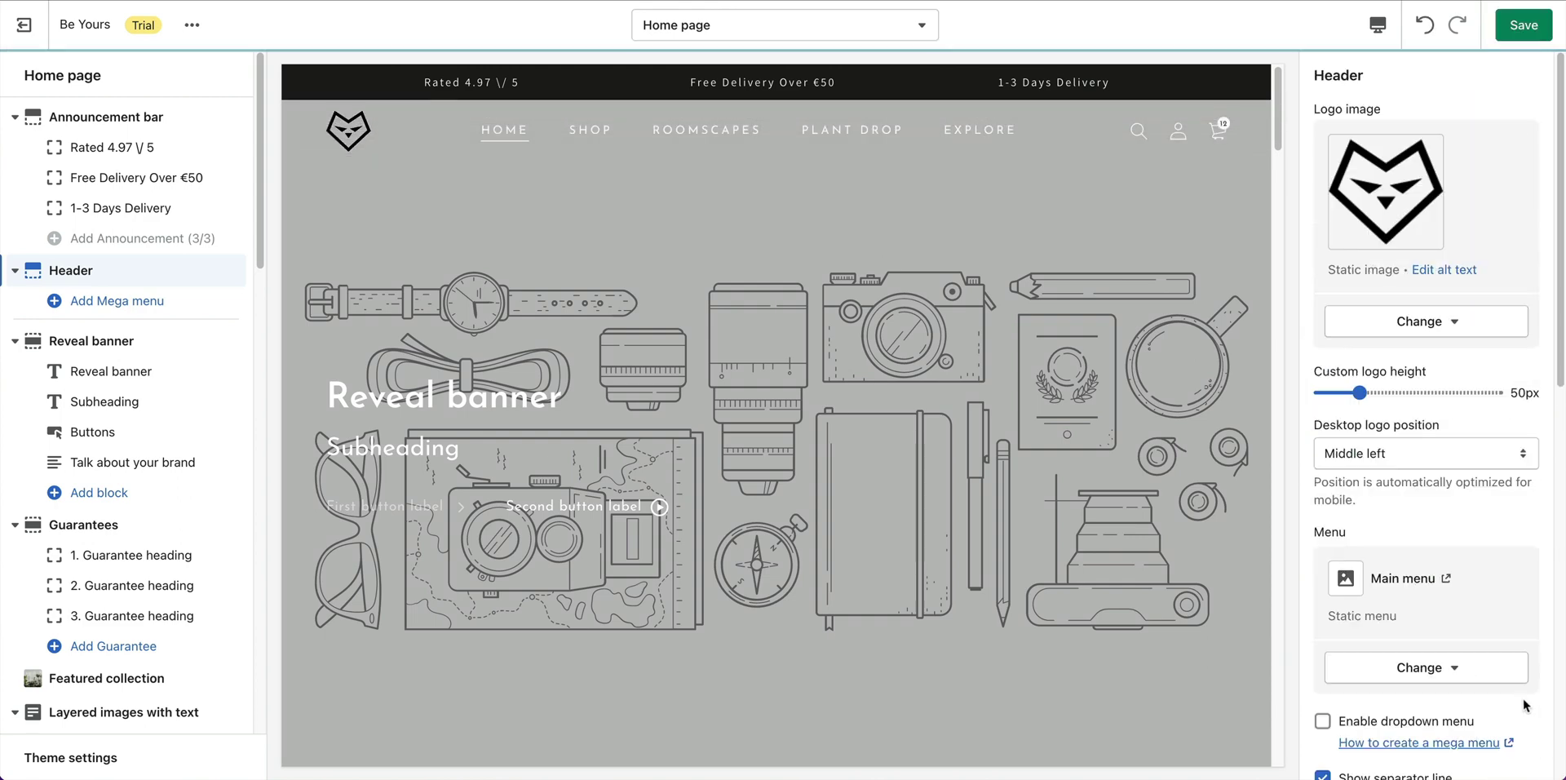
Set the white fox as the transparent-header logo and save the header.
scroll(1440, 294, down, 3)
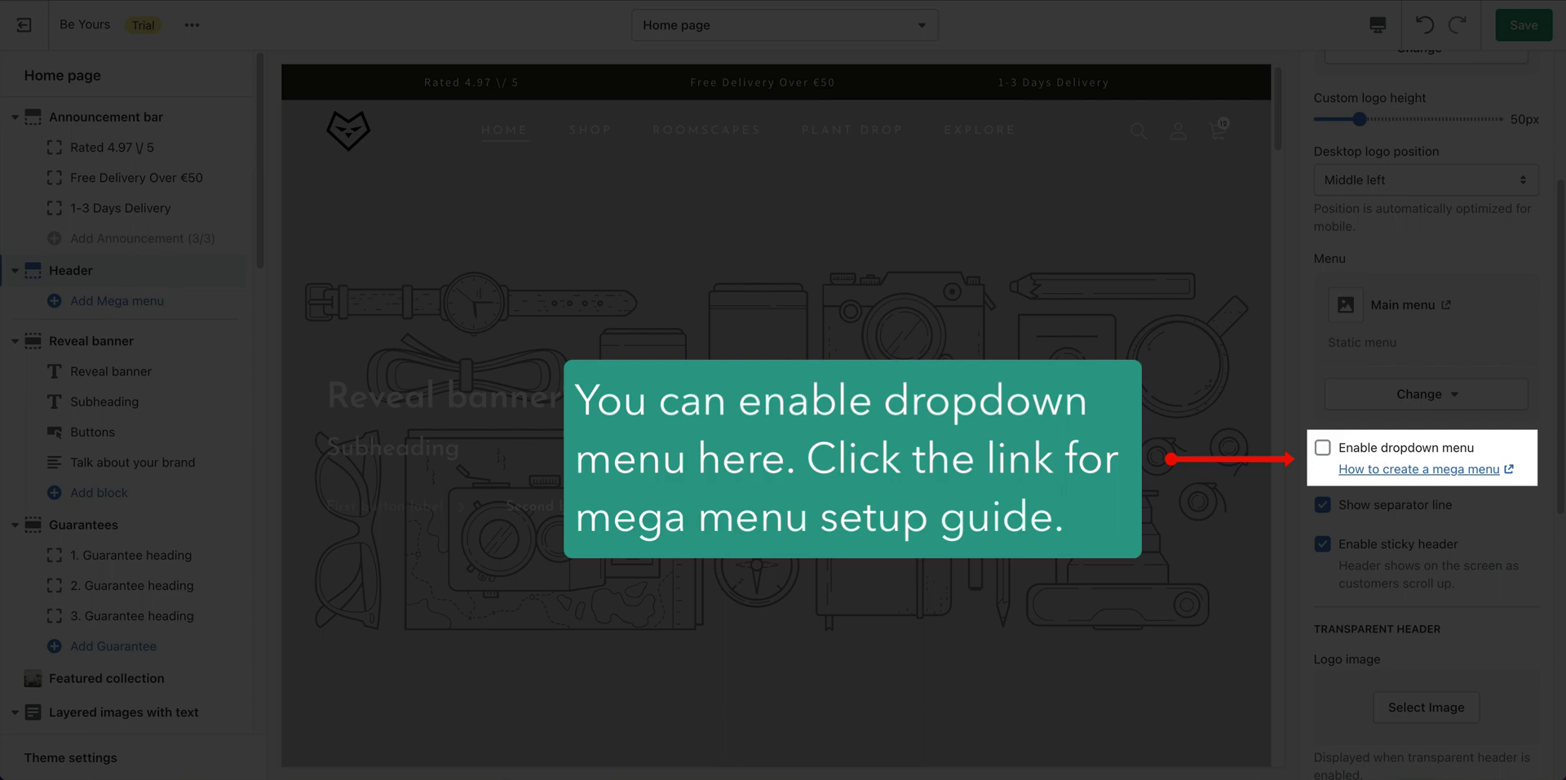
scroll(1442, 314, down, 8)
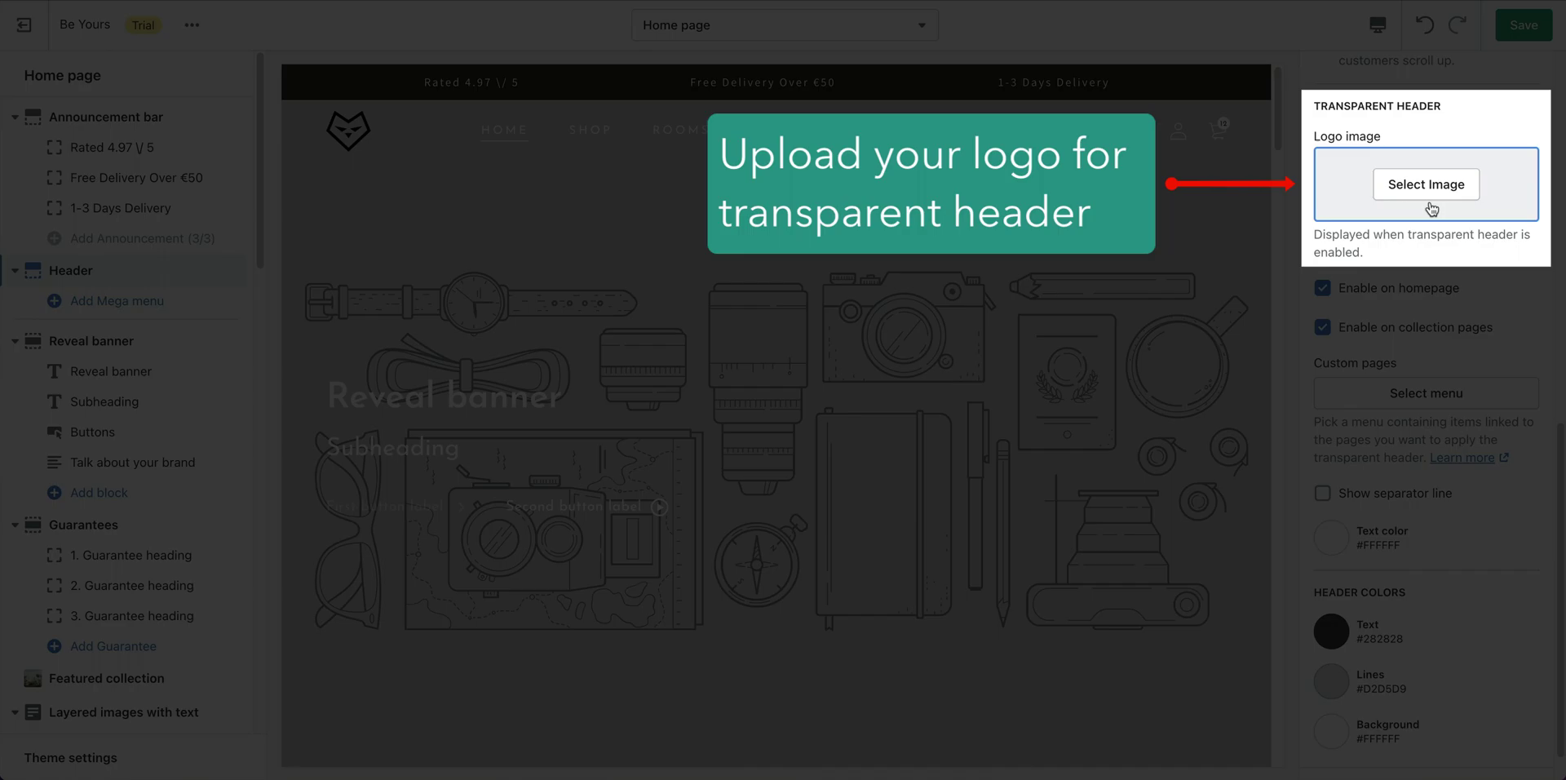
click(1427, 184)
scroll(1428, 371, down, 5)
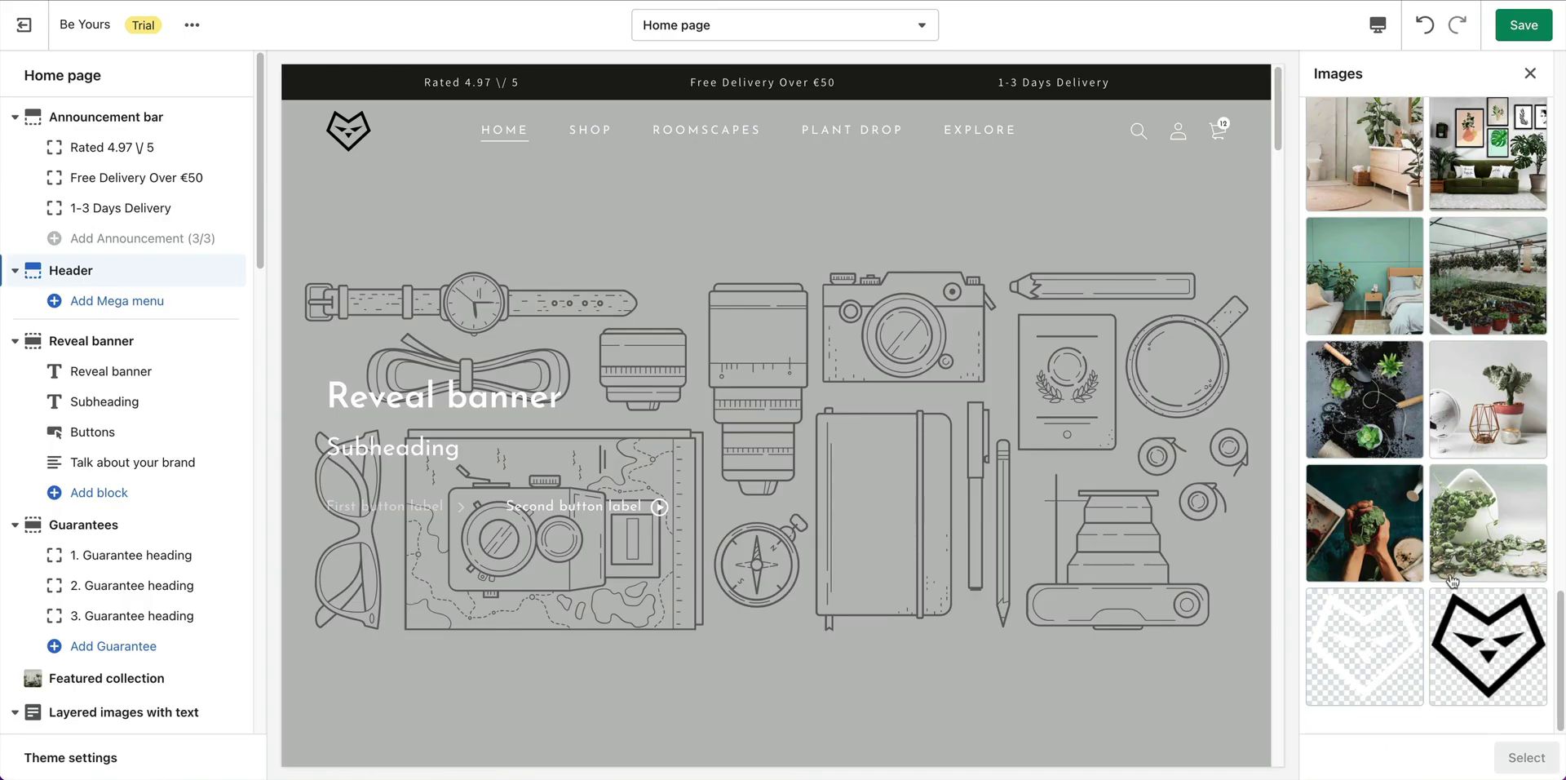
click(1365, 647)
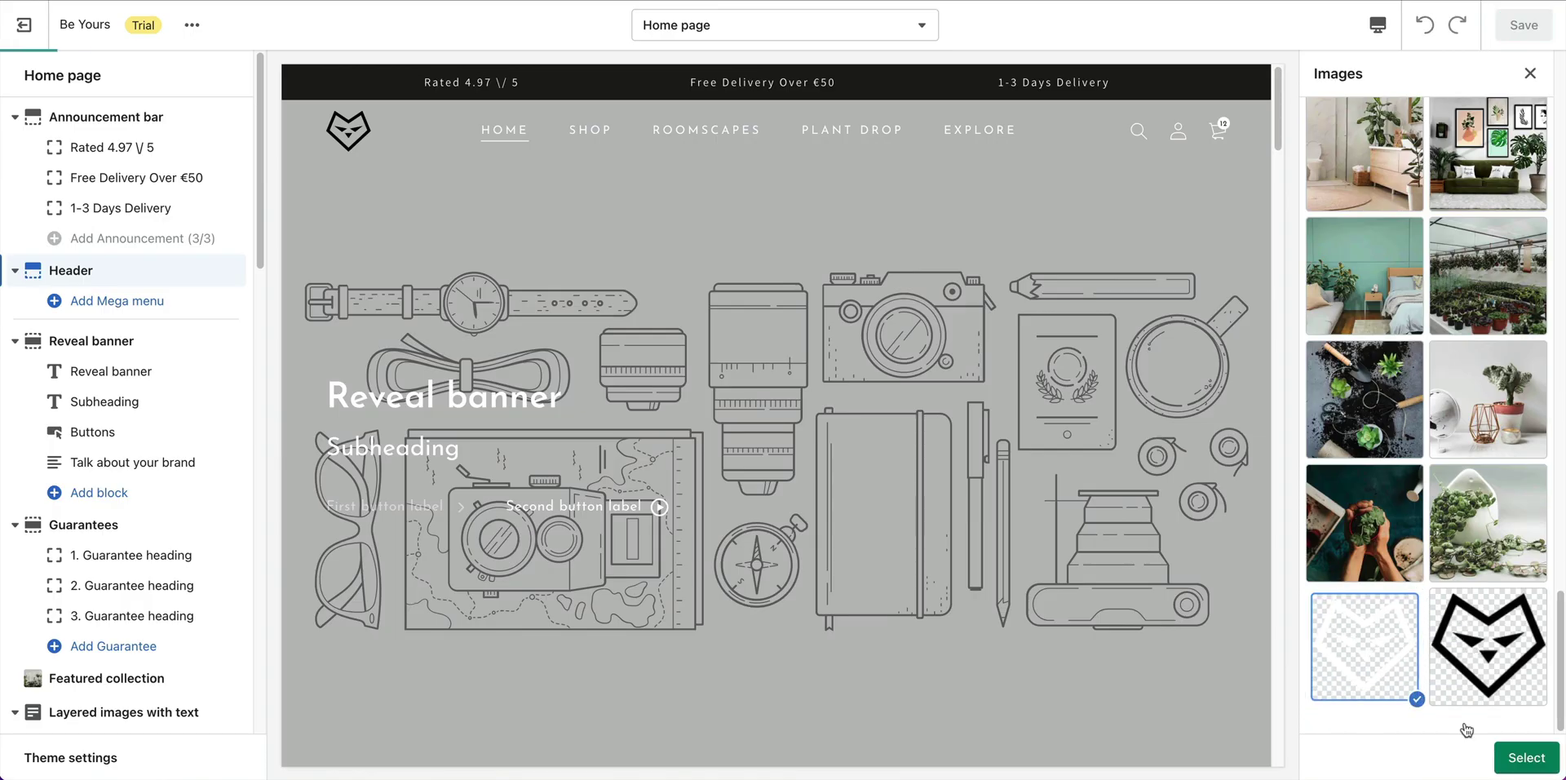
click(1524, 757)
scroll(1452, 543, down, 3)
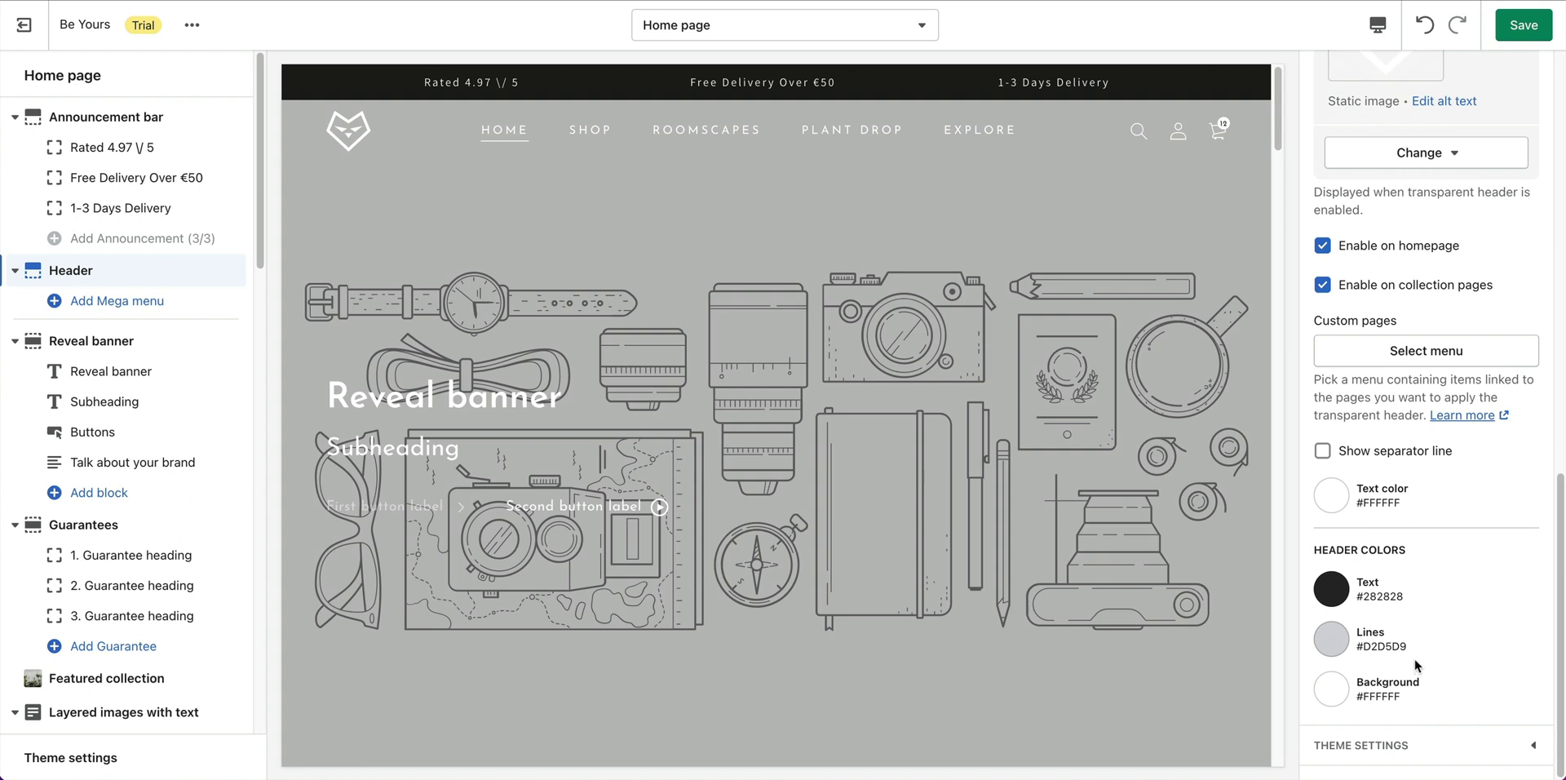
click(1524, 25)
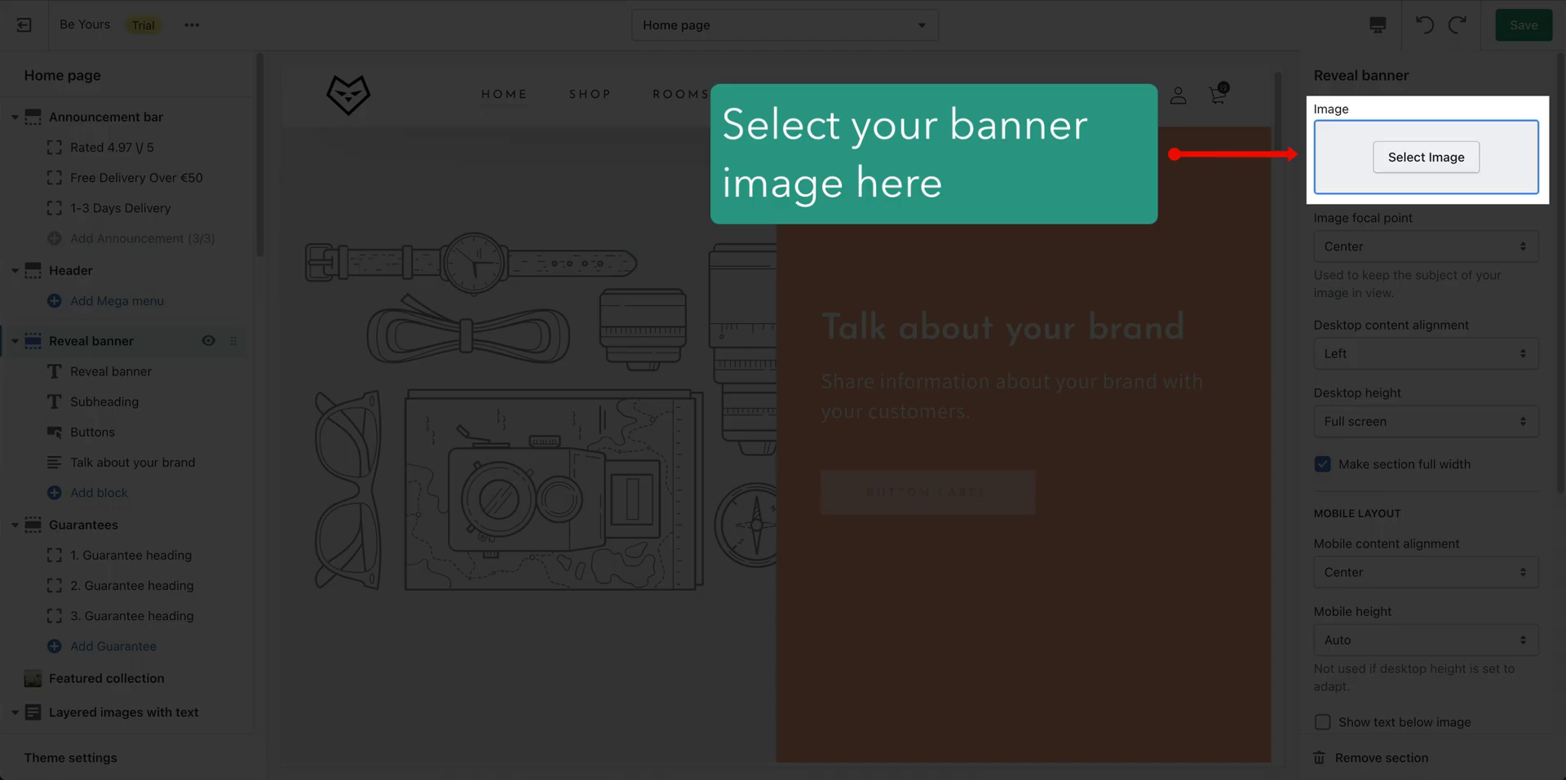
Use the photo of a person holding a potted plant as the Reveal banner image.
click(1432, 157)
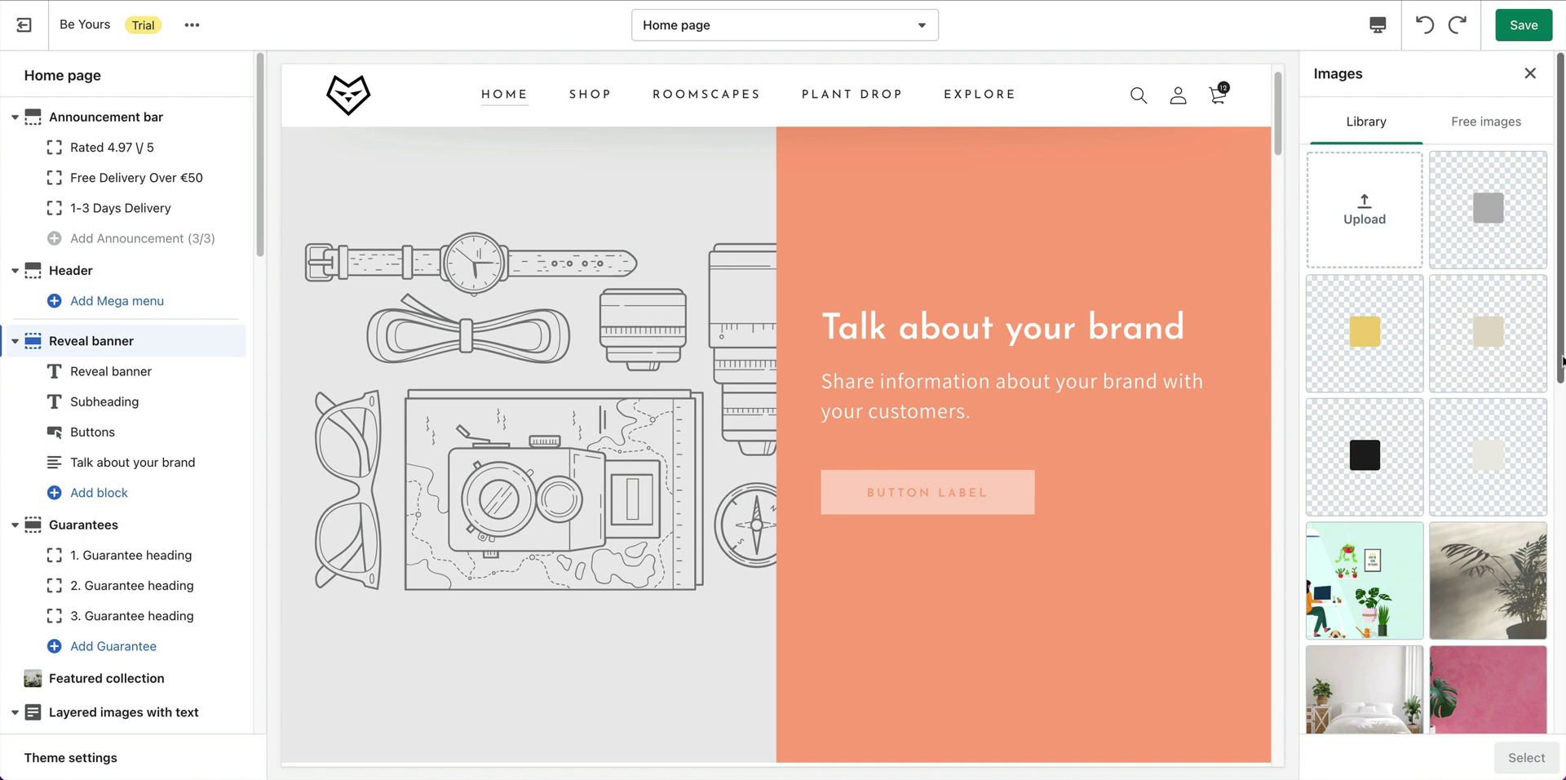
drag(1560, 365, 1560, 550)
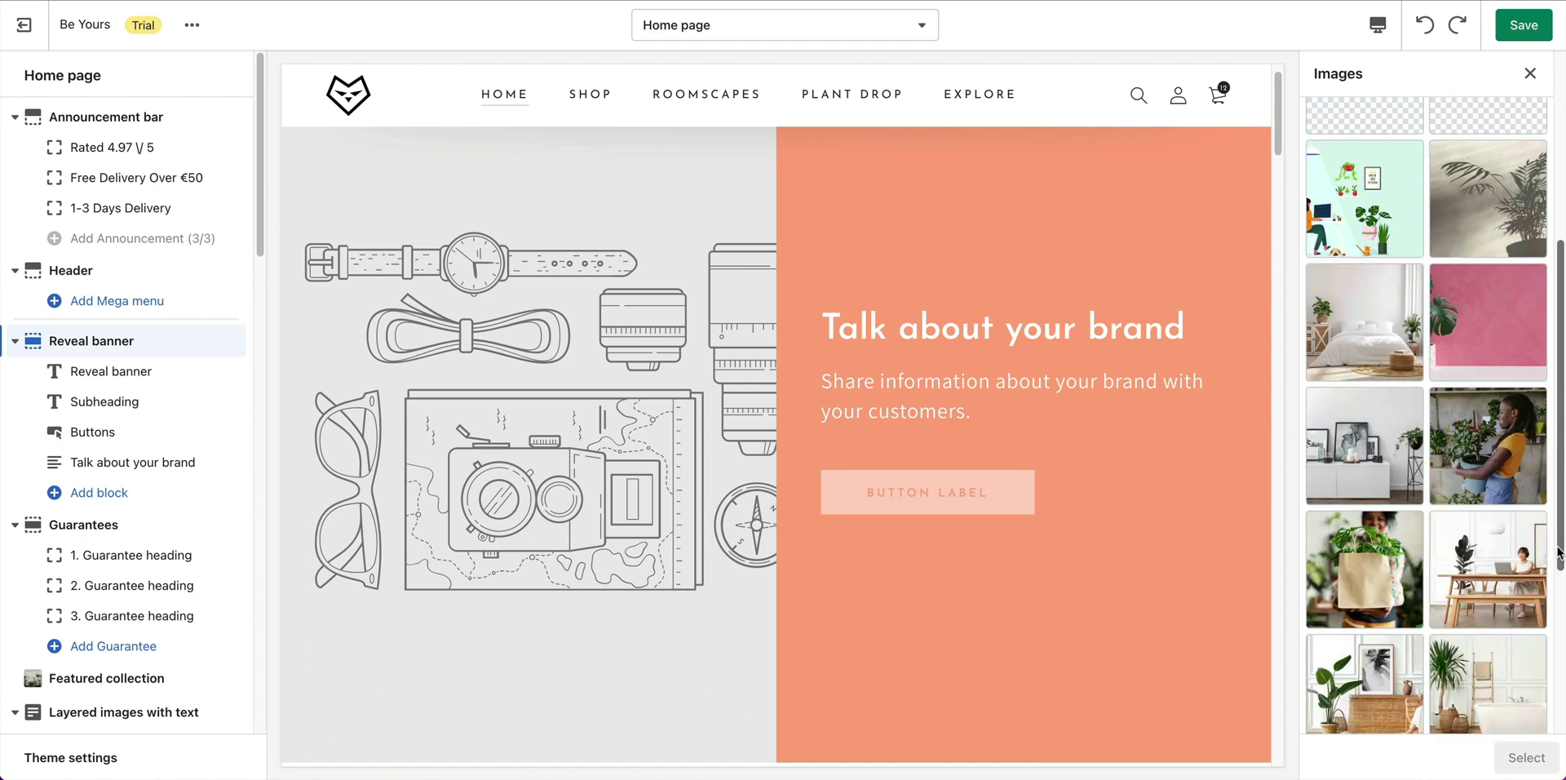
click(1486, 410)
click(1526, 757)
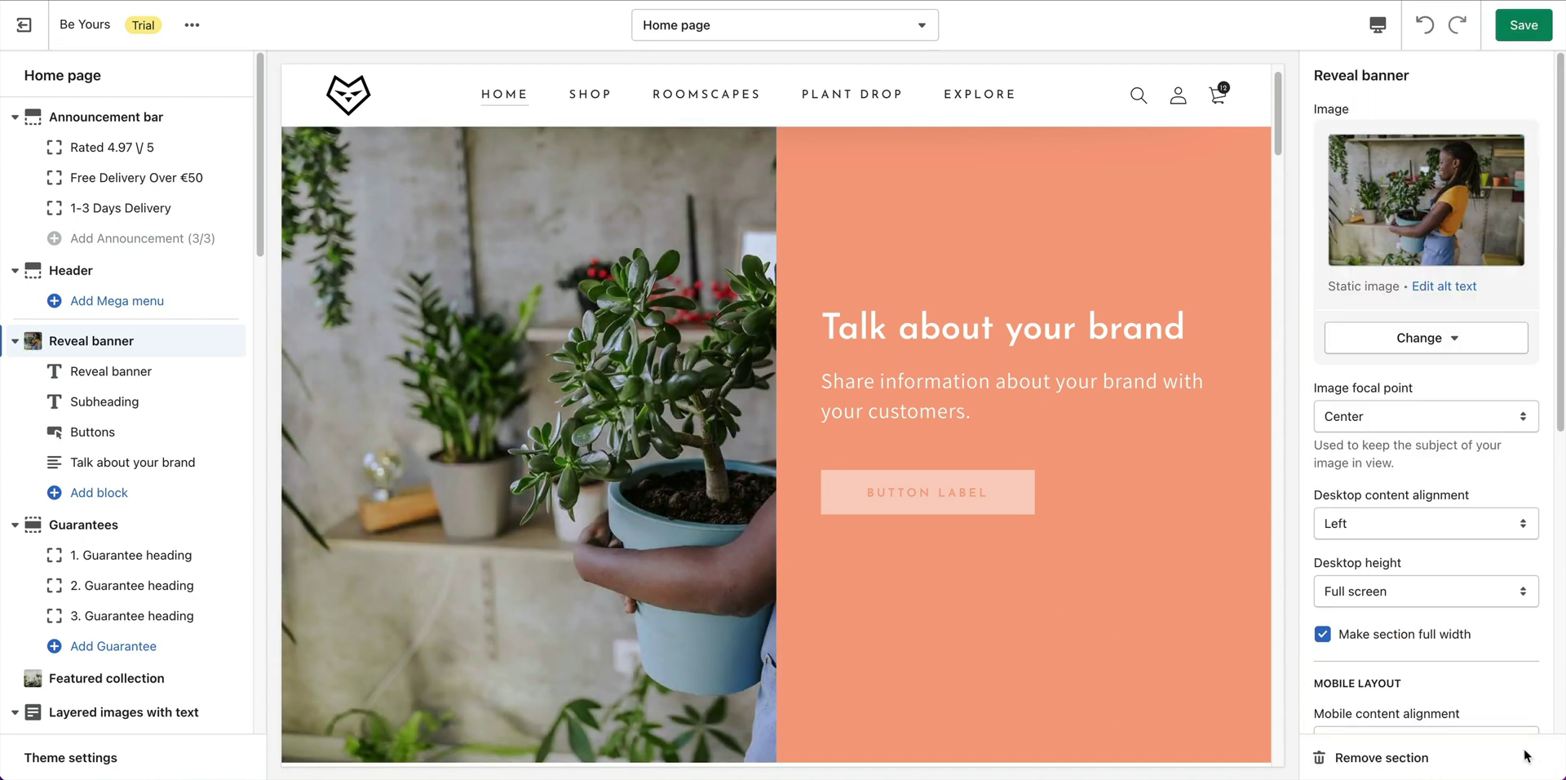
drag(1560, 378, 1560, 729)
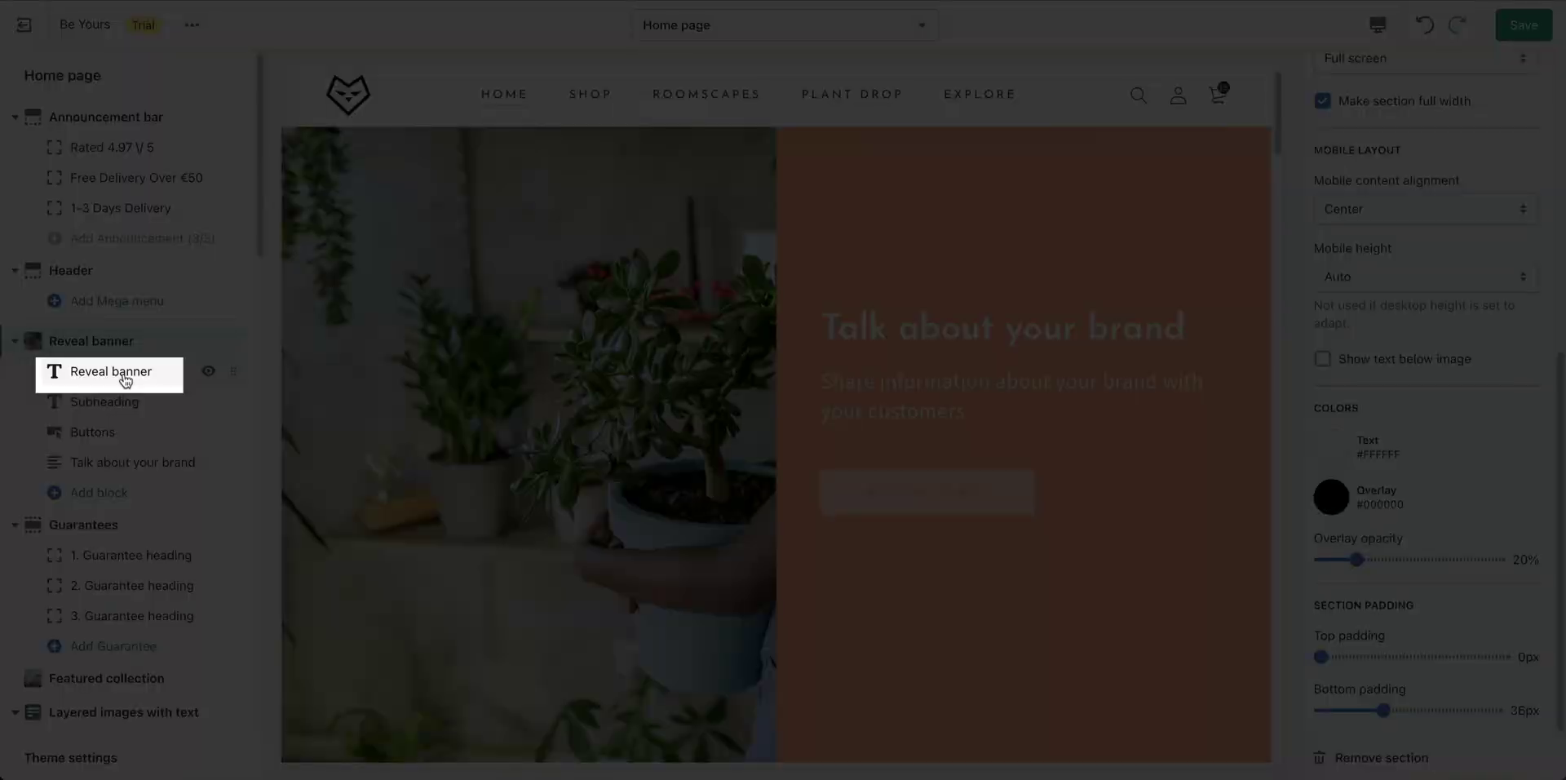
Change the banner heading to 'Plants Made Easy'.
click(125, 380)
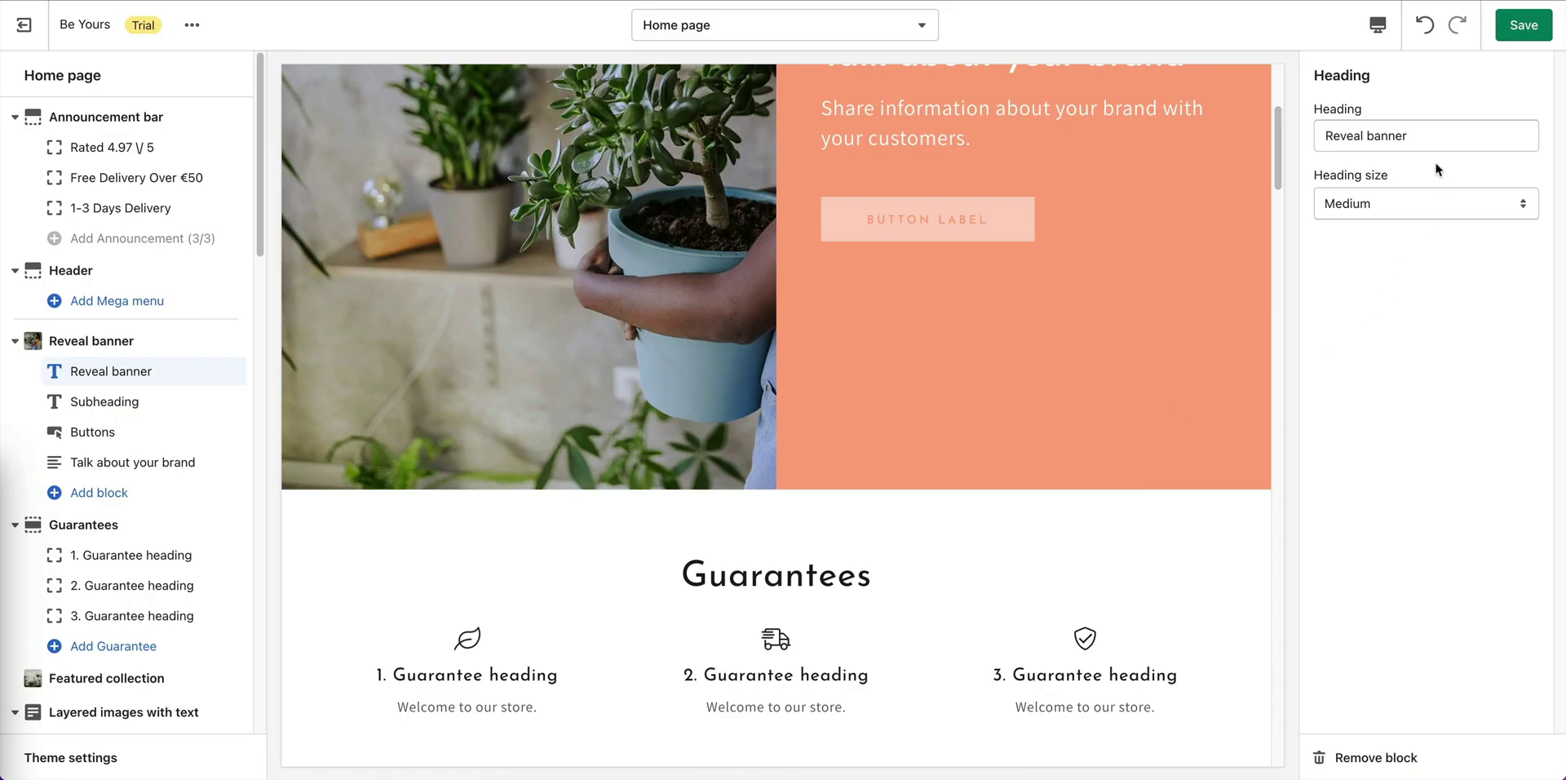
click(1426, 136)
key(ctrl+a)
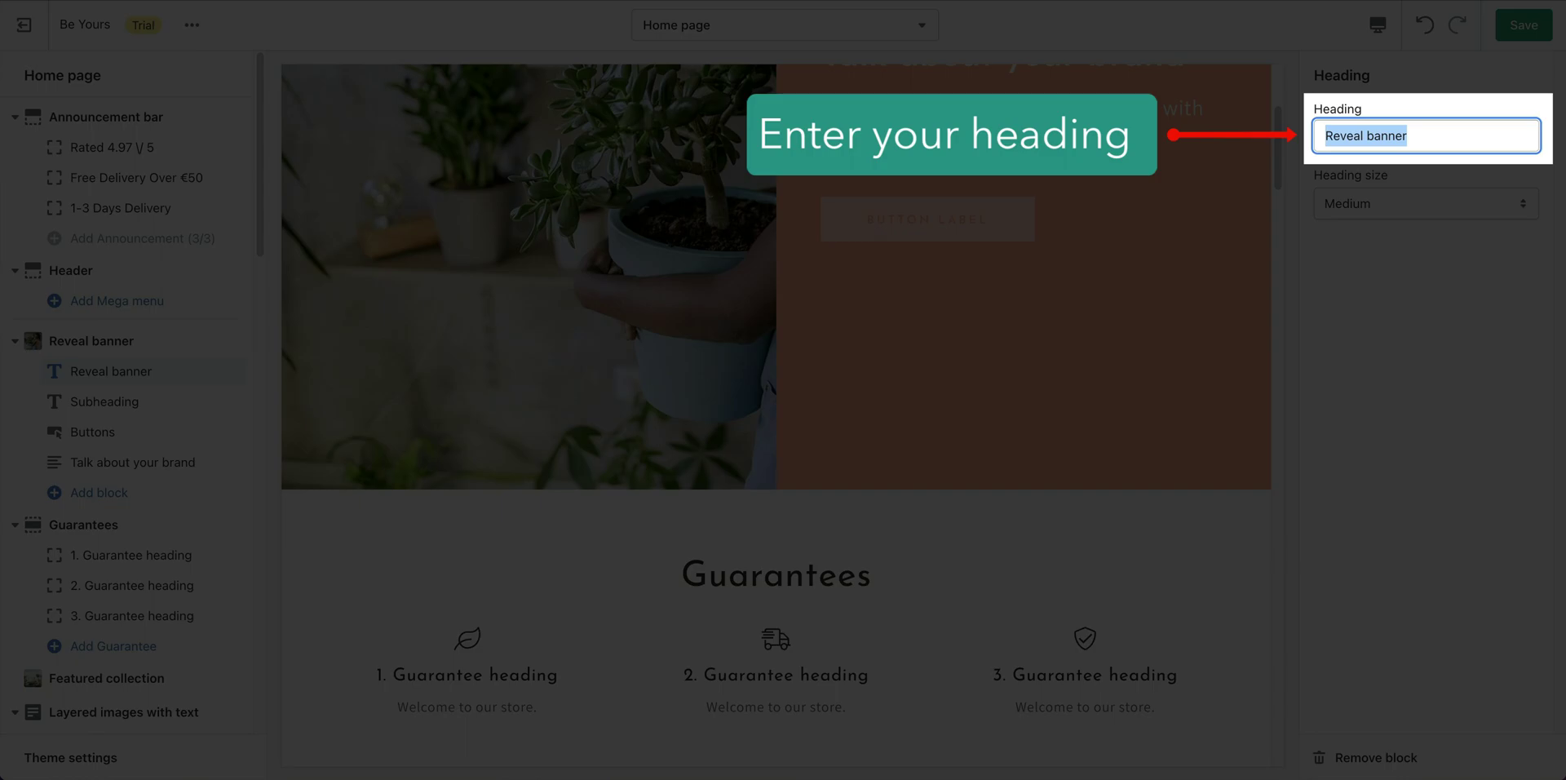
text(Plants Made Easy)
click(1482, 304)
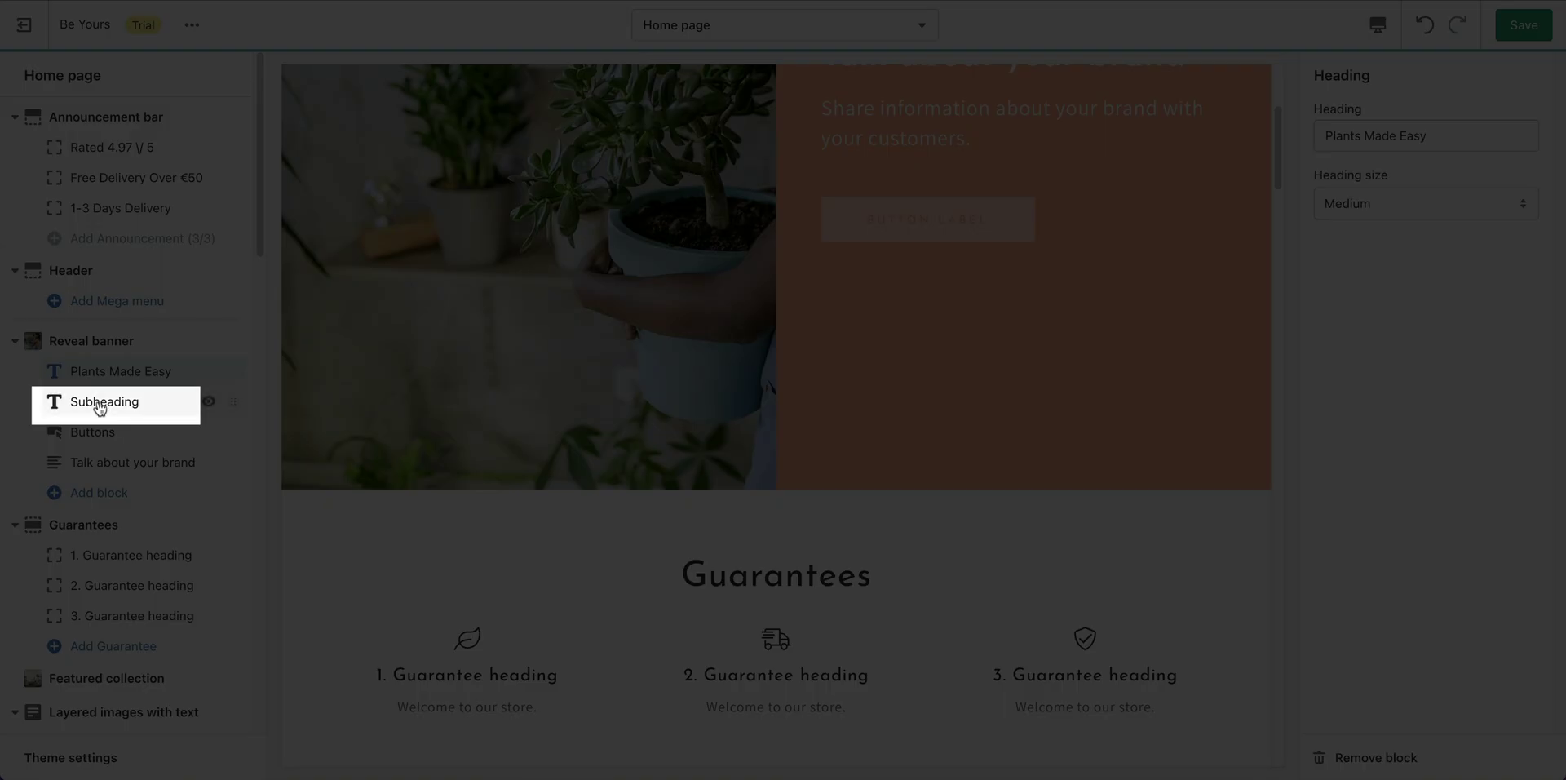
Replace the subheading with 'Plants and Gardening for Everyone, in a Planet-Friendly way'.
click(101, 409)
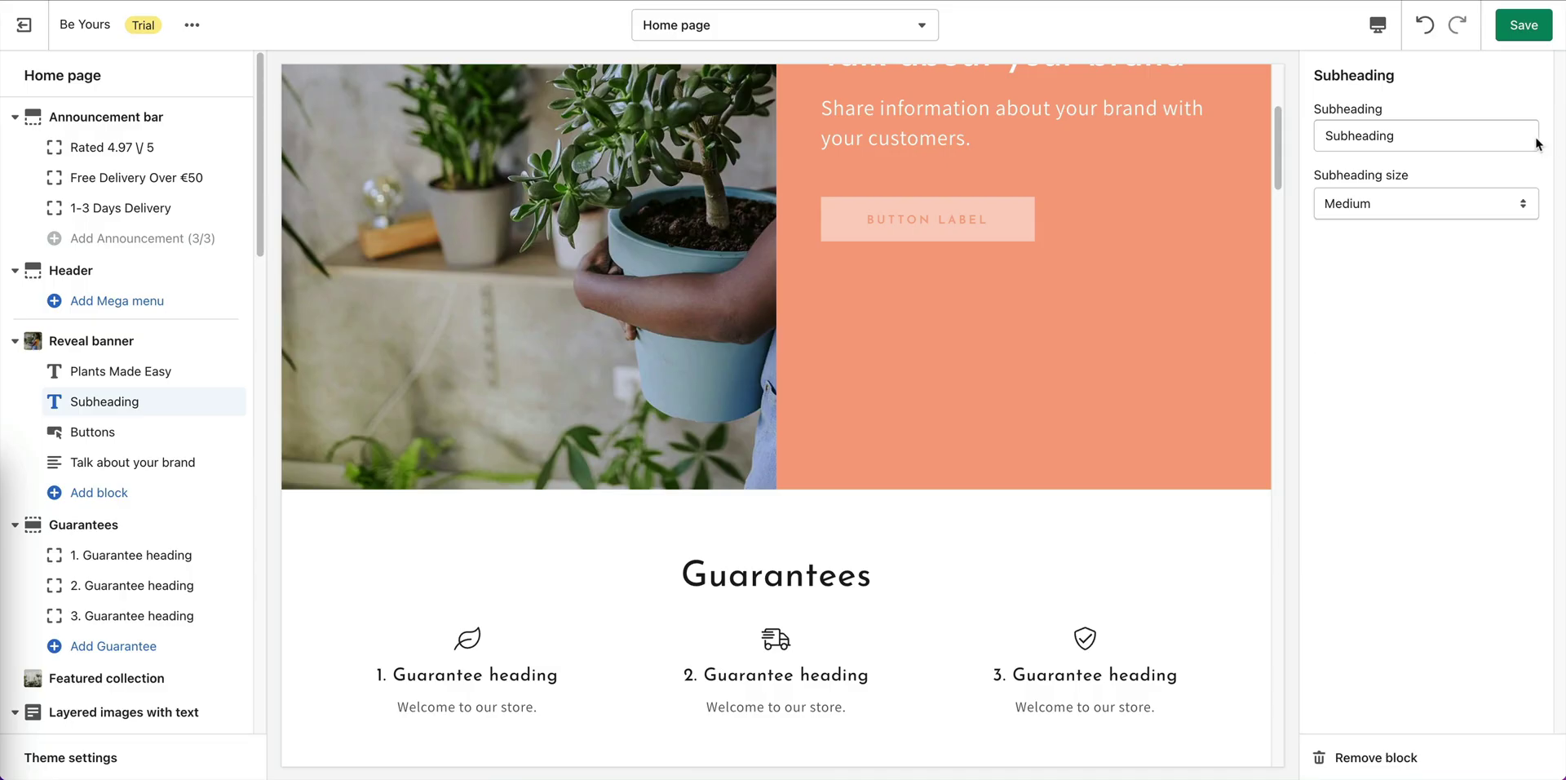
click(1424, 139)
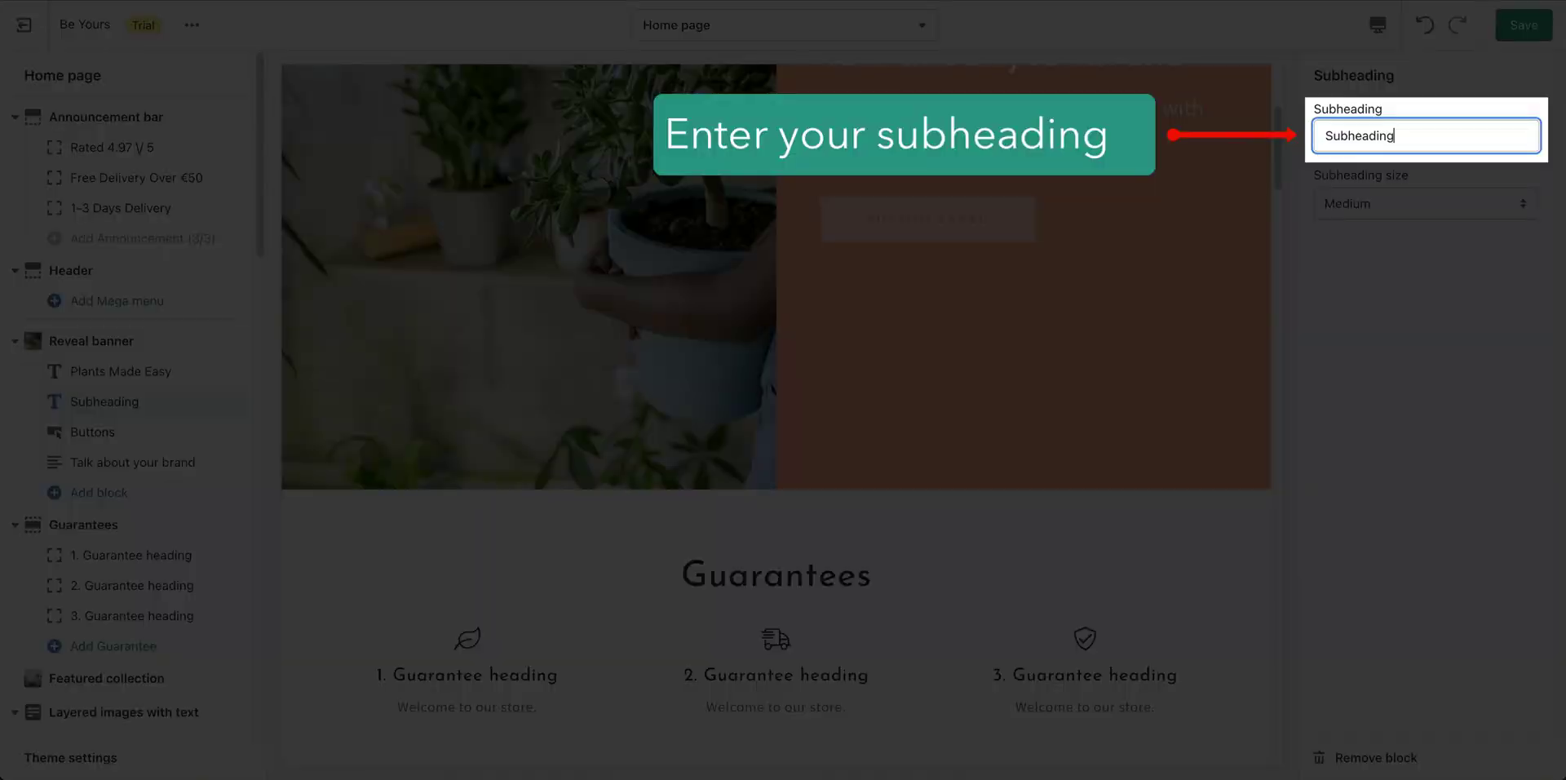
key(ctrl+a)
text(Plants and Gardening for Everyone, in a Planet-Friendly way)
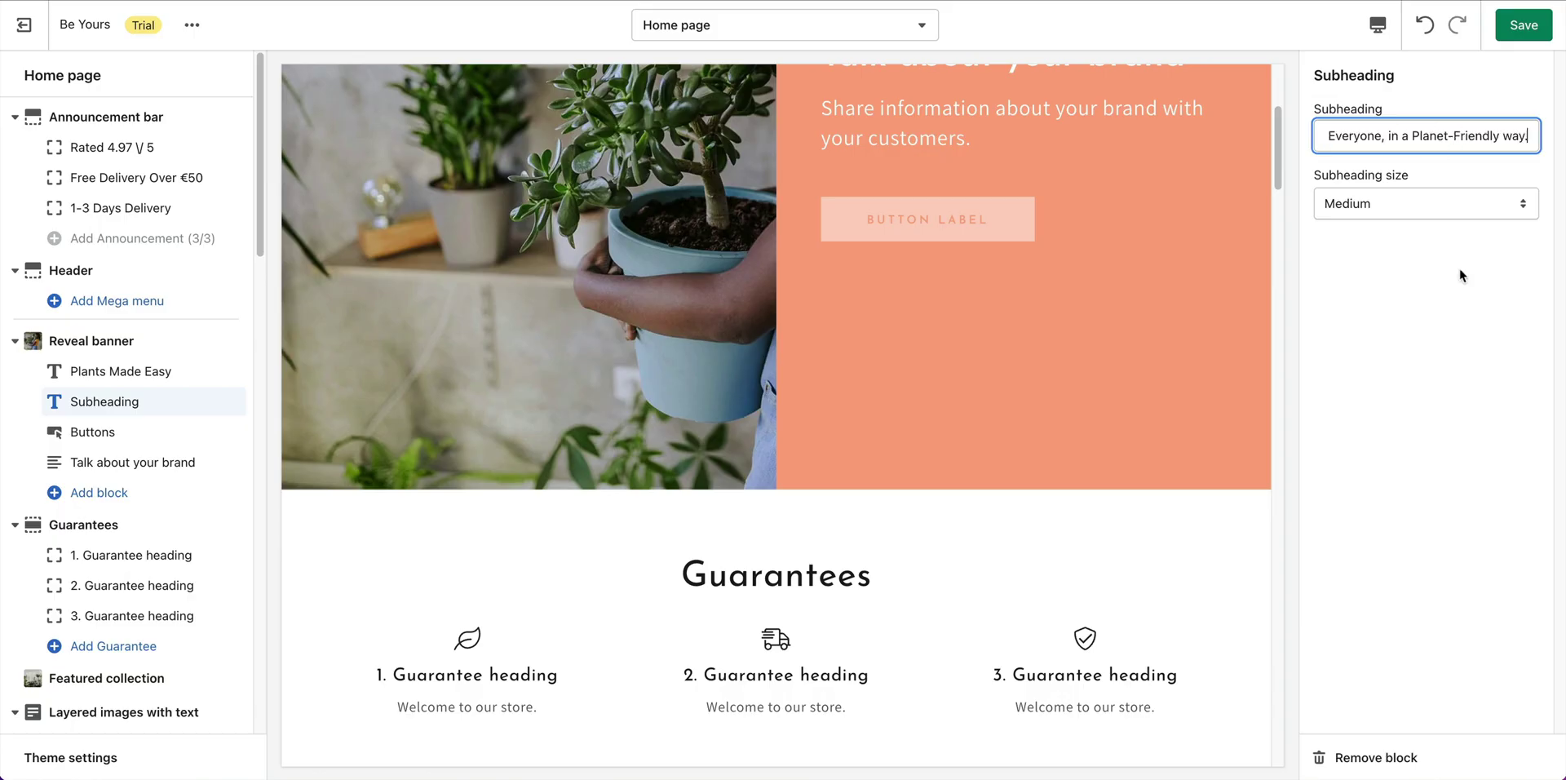
click(1465, 365)
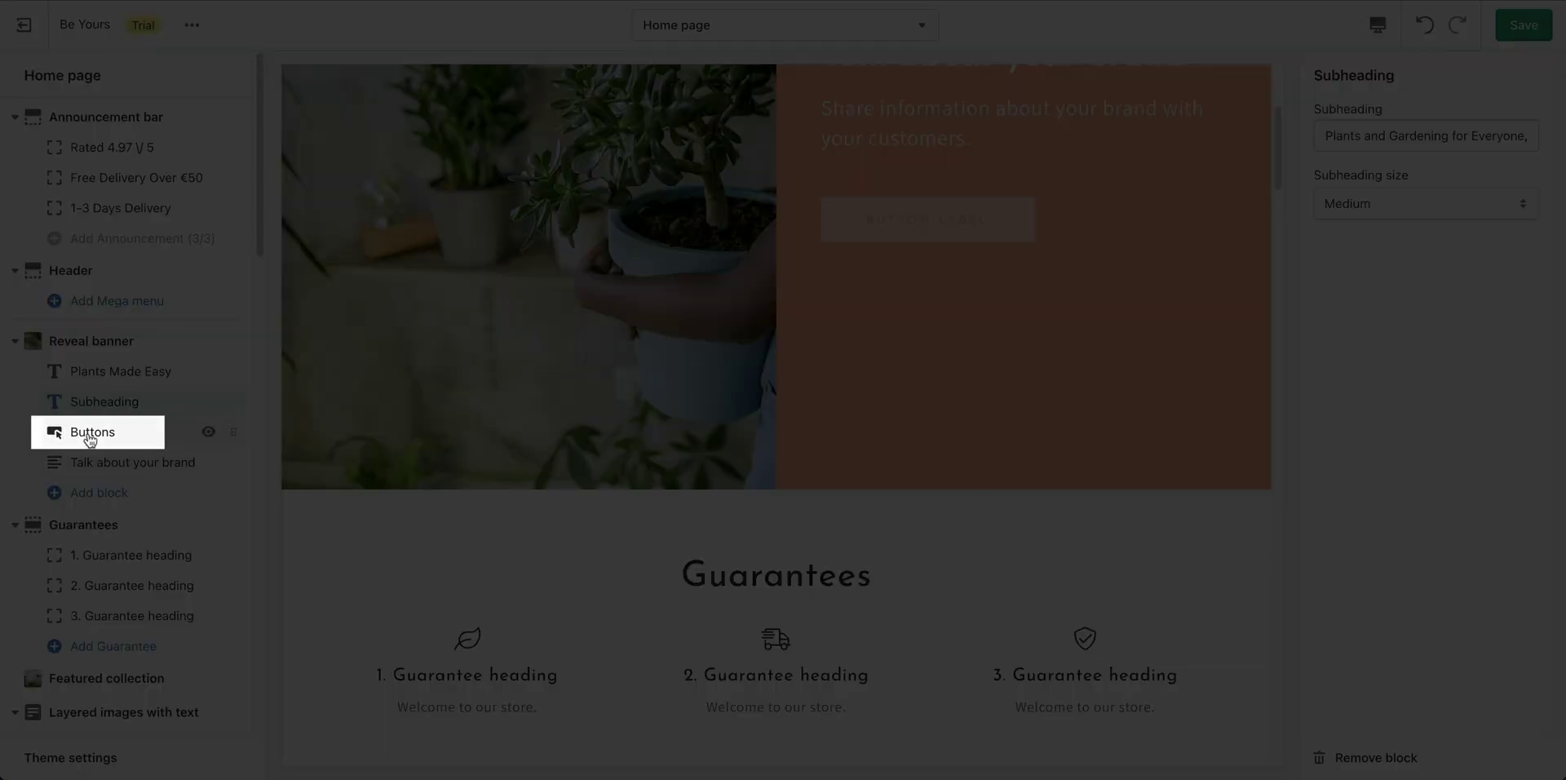
Label the first banner button 'Shop Now' and link it to All products.
click(90, 438)
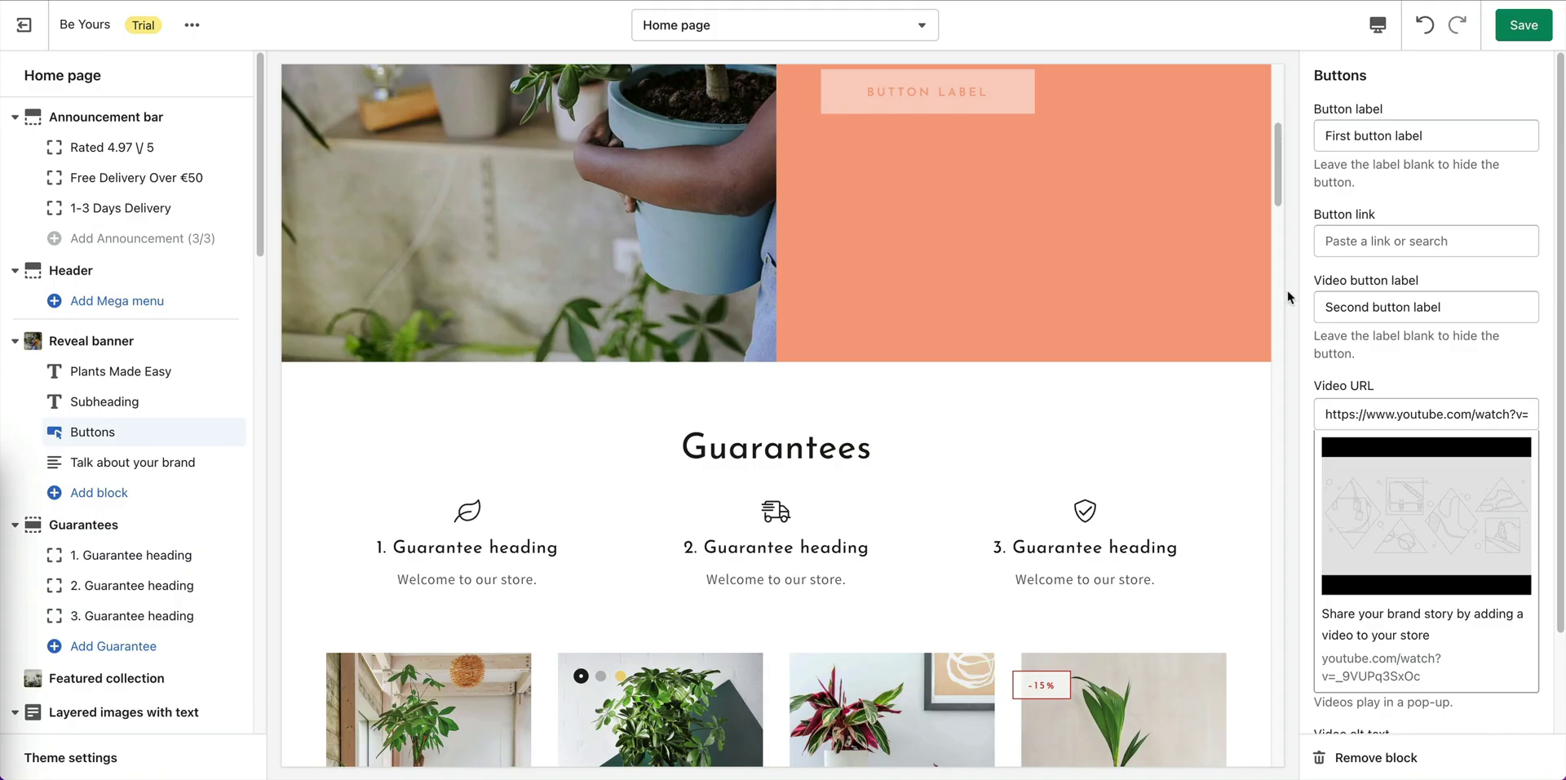
click(1448, 136)
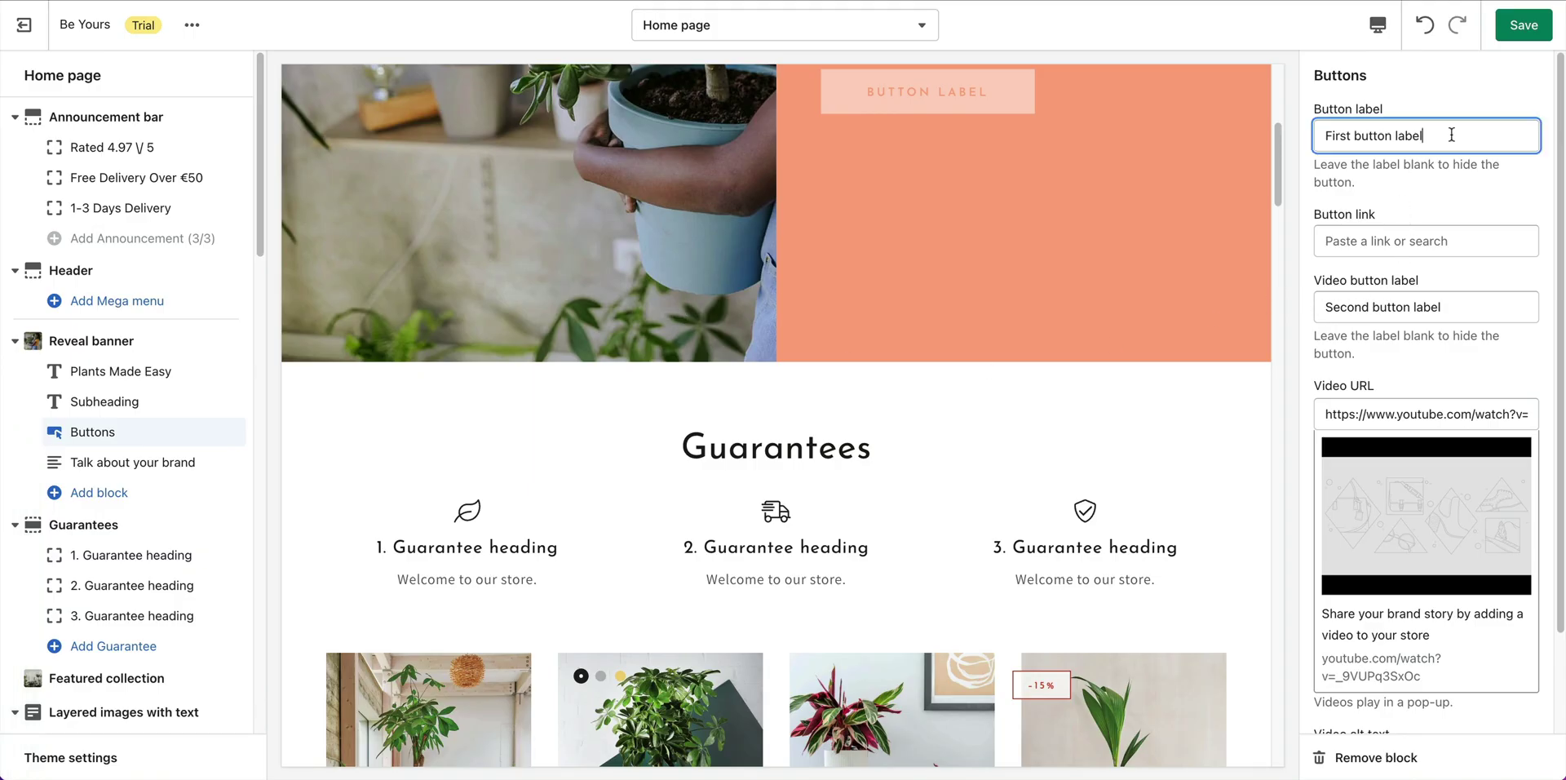
key(ctrl+a)
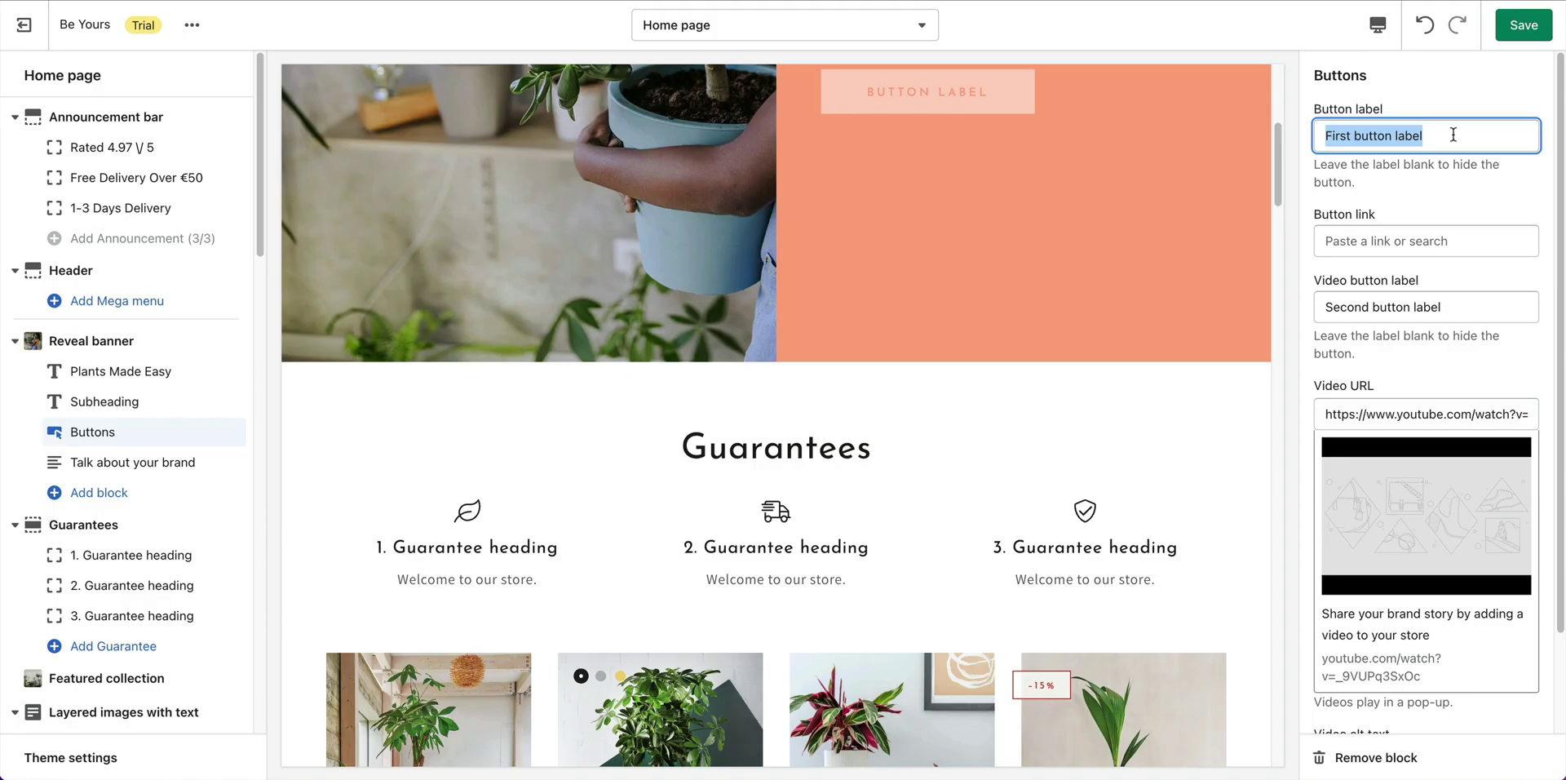
text(Shop Now)
click(1478, 206)
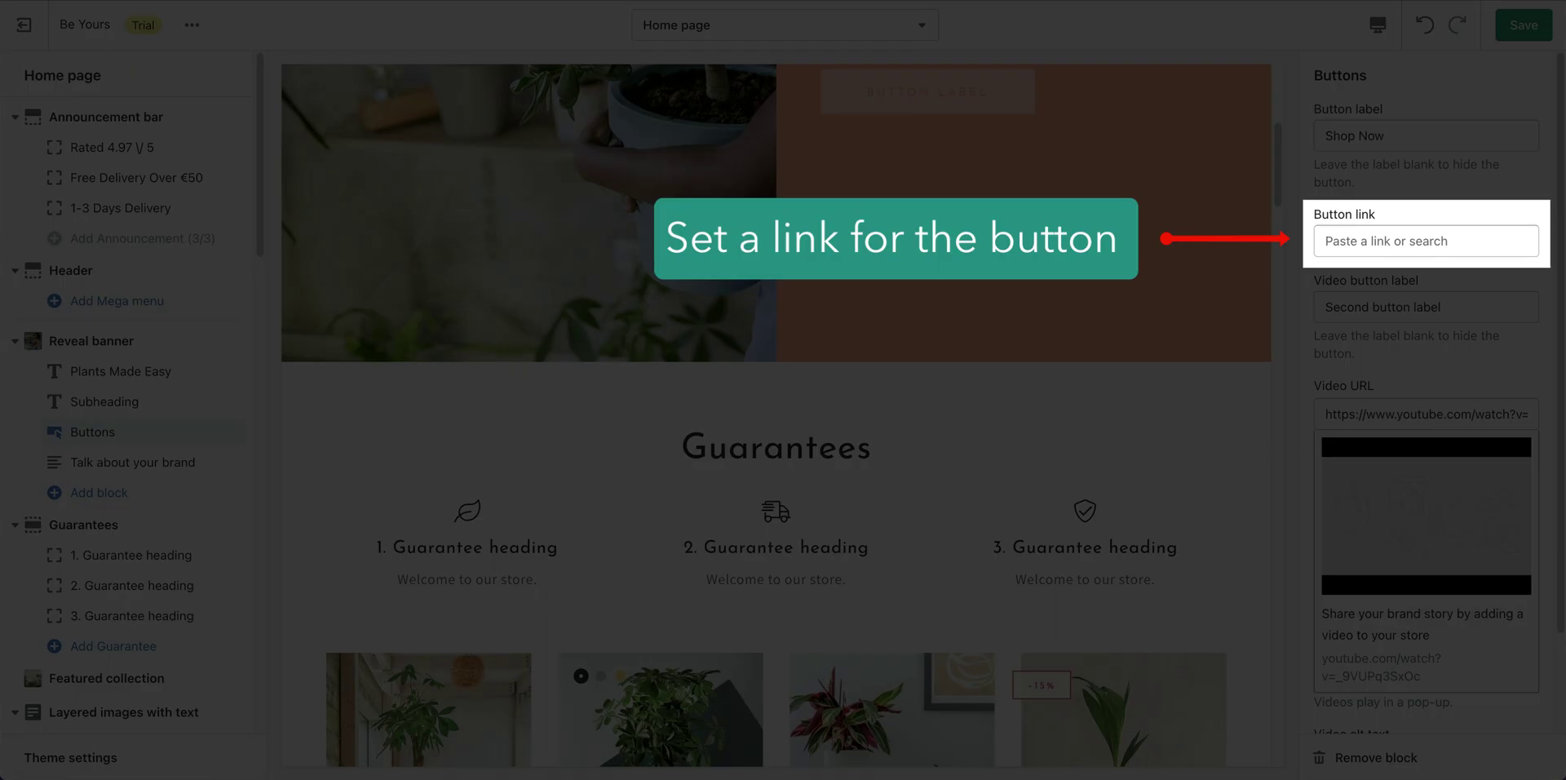
click(1401, 239)
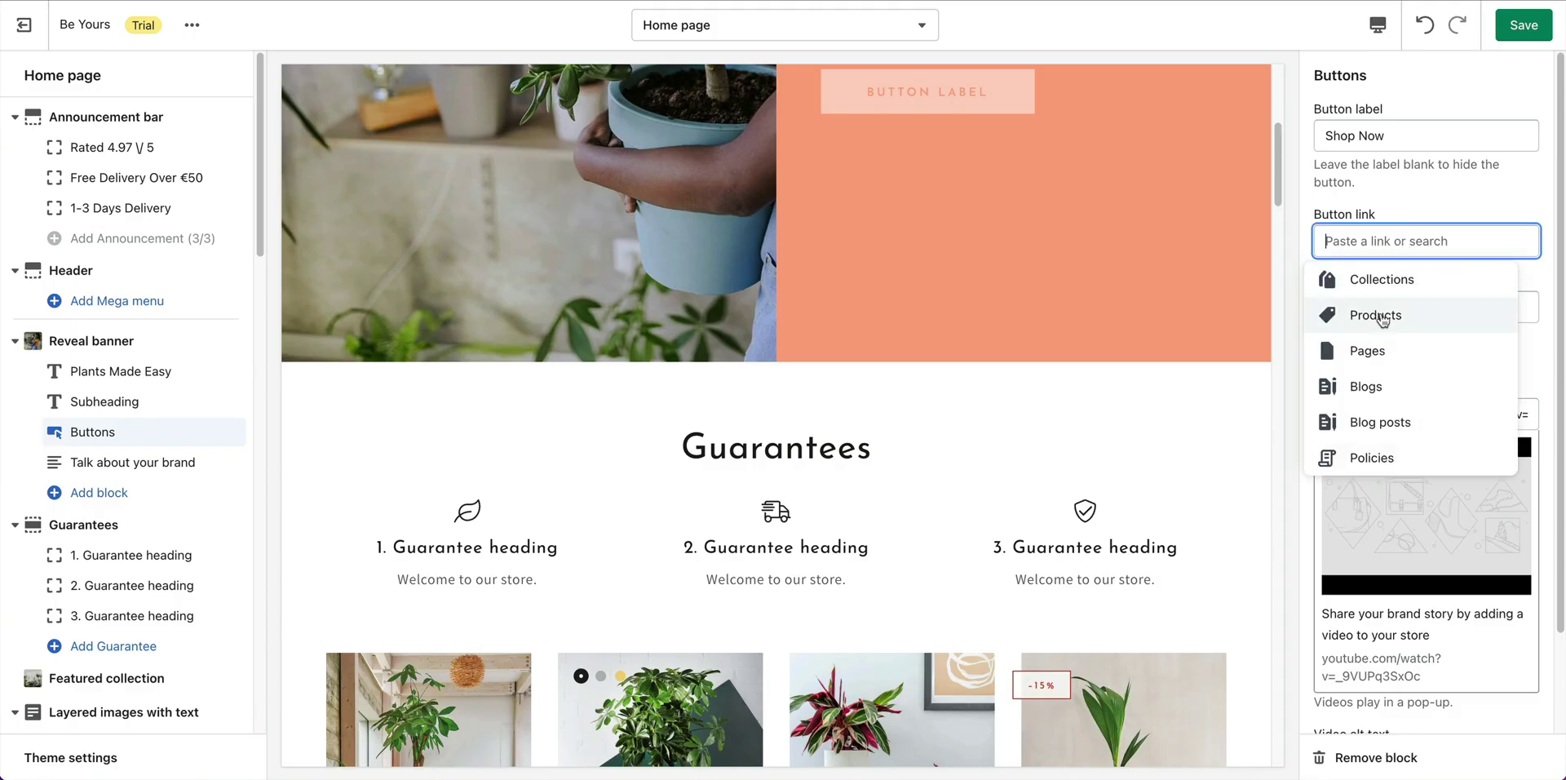
click(1396, 334)
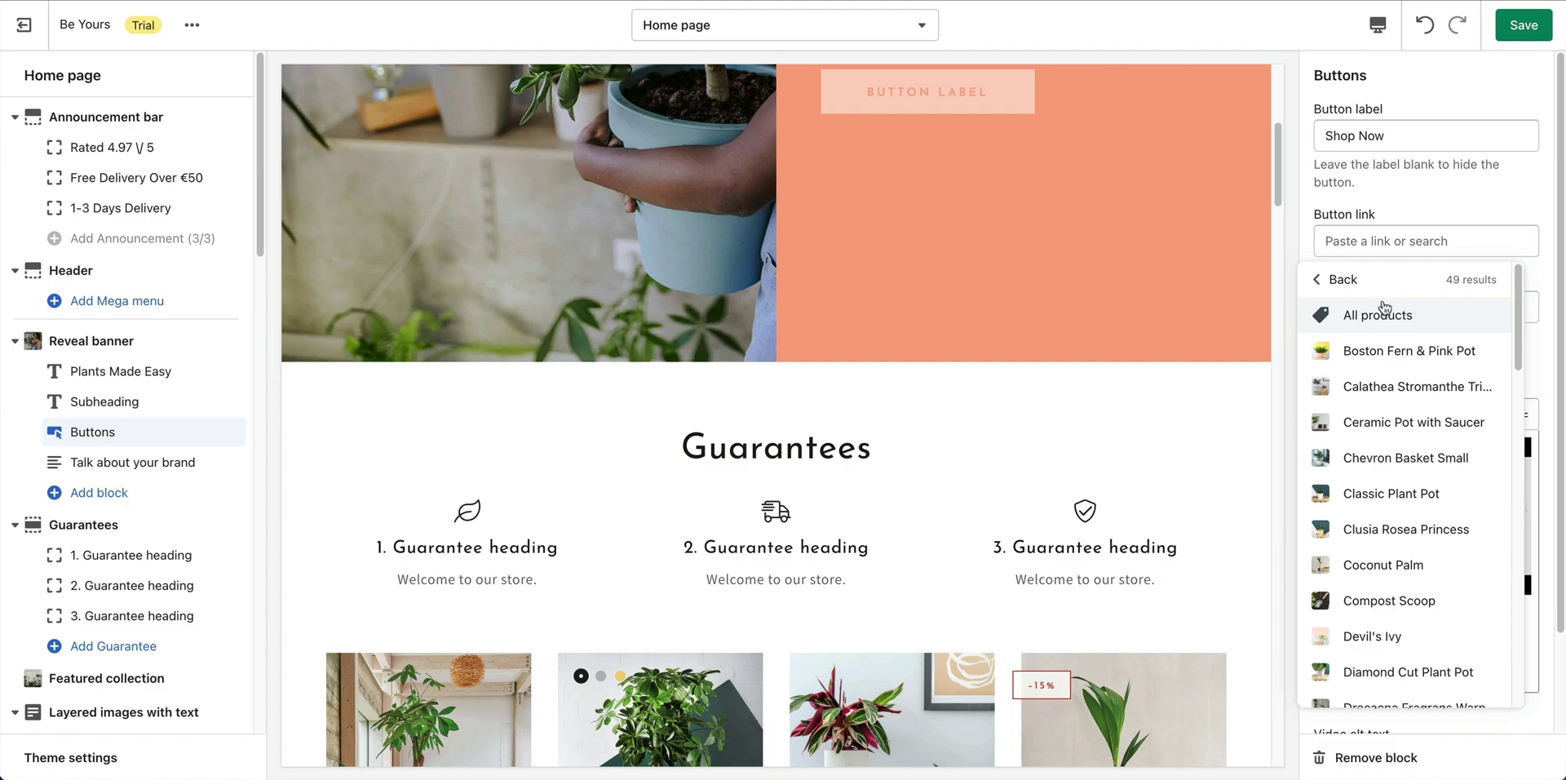
click(1385, 316)
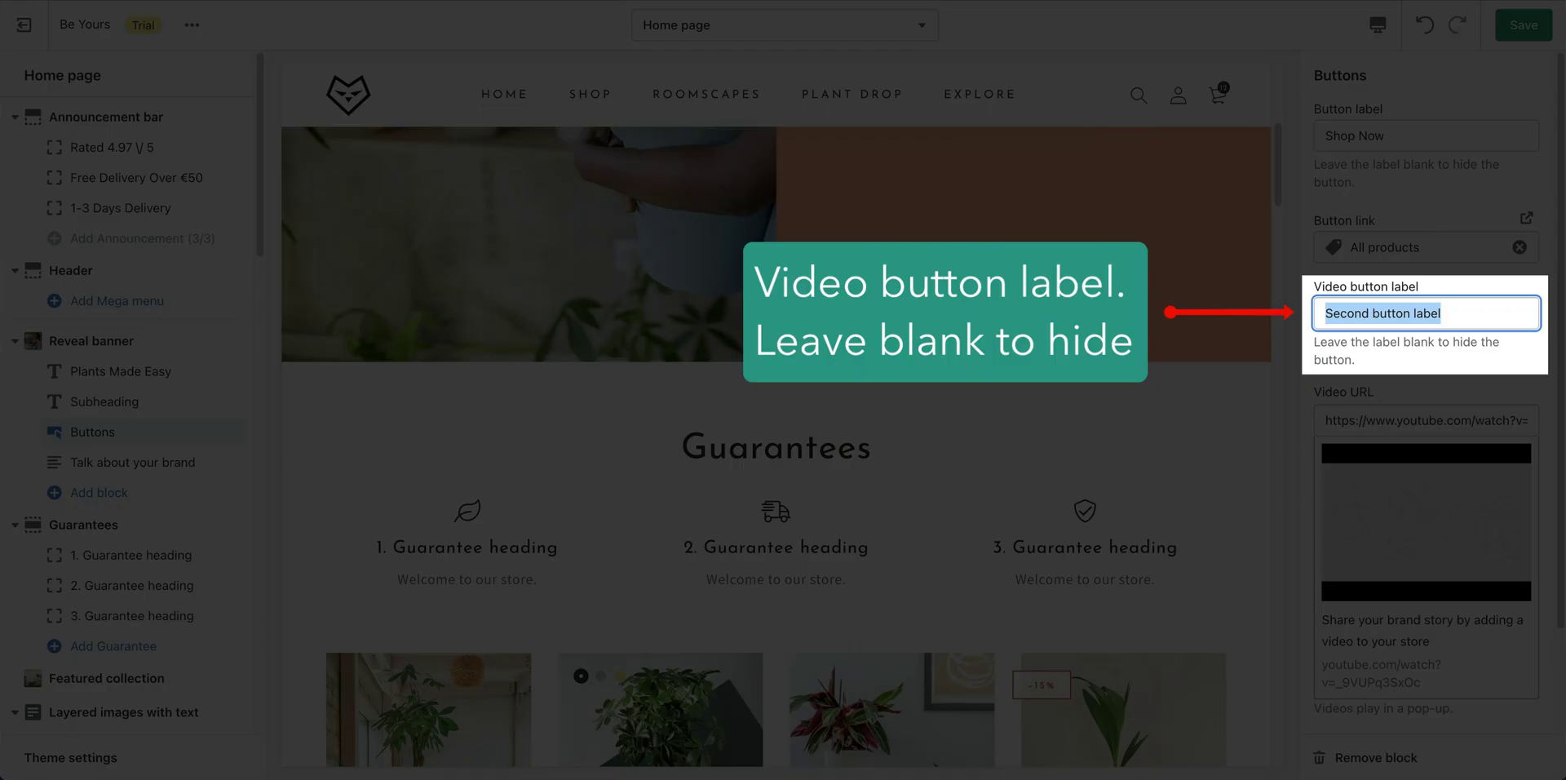
Label the video button 'Play Video' and replace its YouTube link with a Vimeo URL.
text(Play Video)
key(Tab)
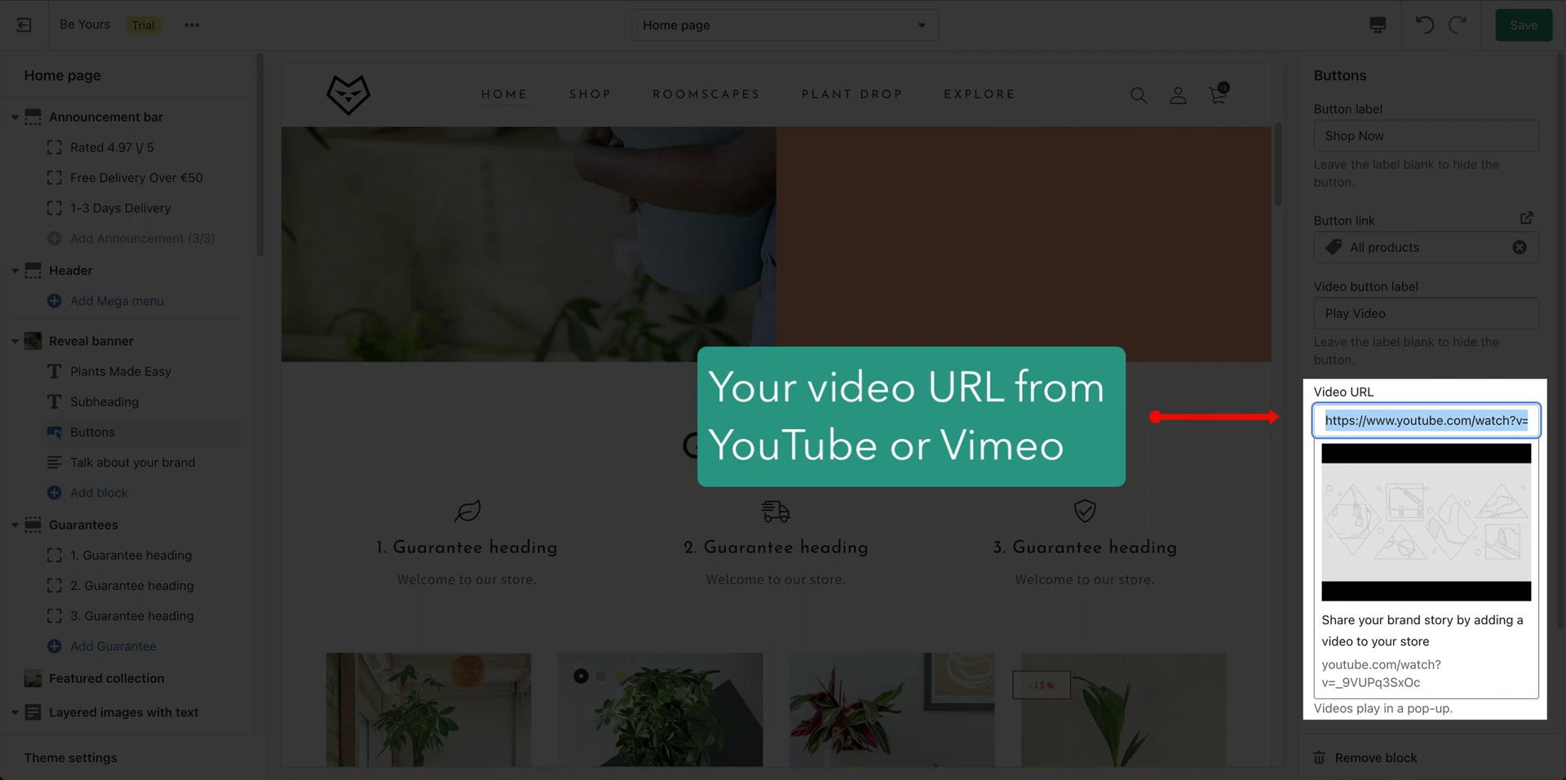
text(https://player.vimeo.com/video/423538586)
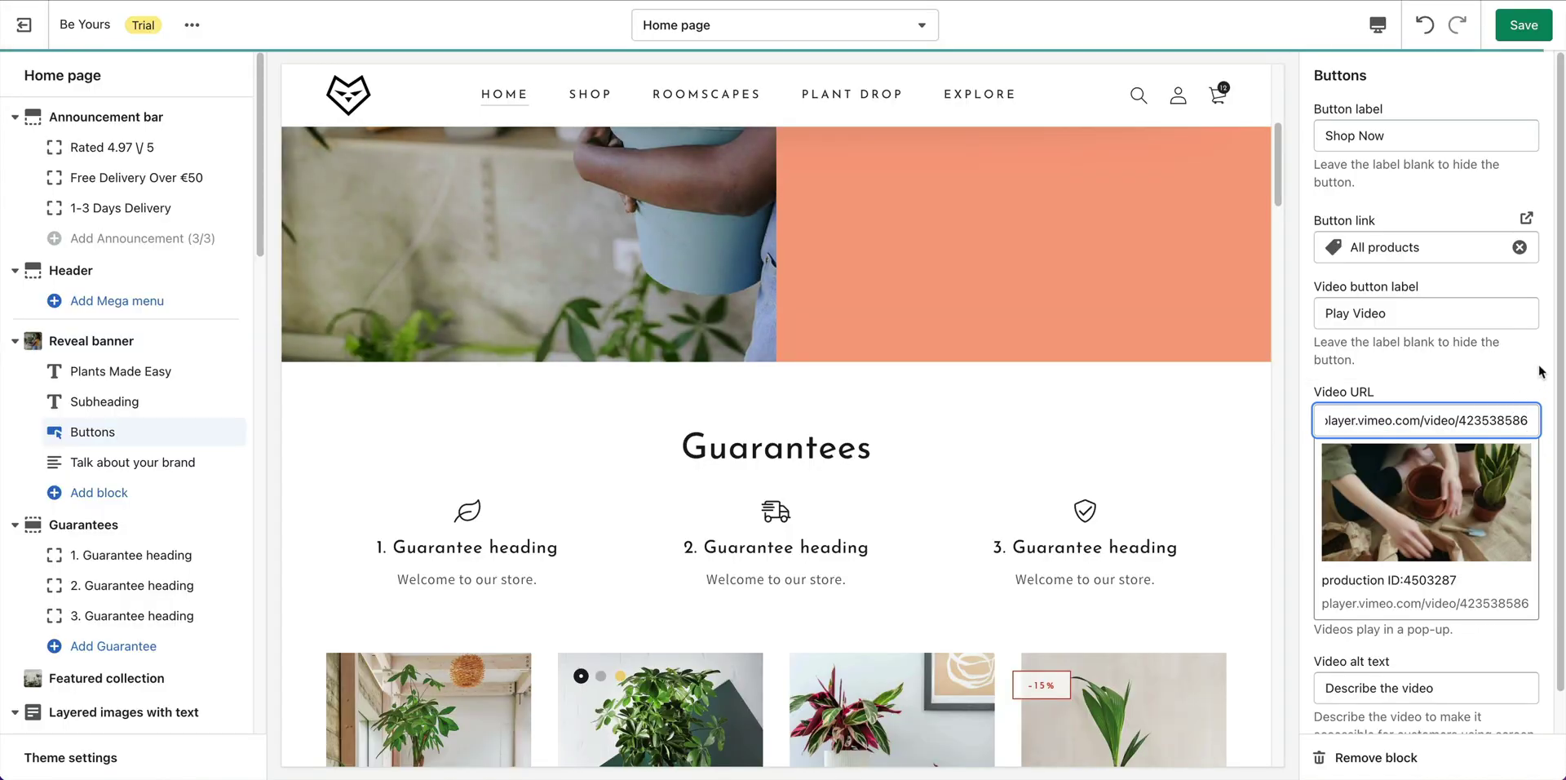
drag(1562, 557, 1562, 599)
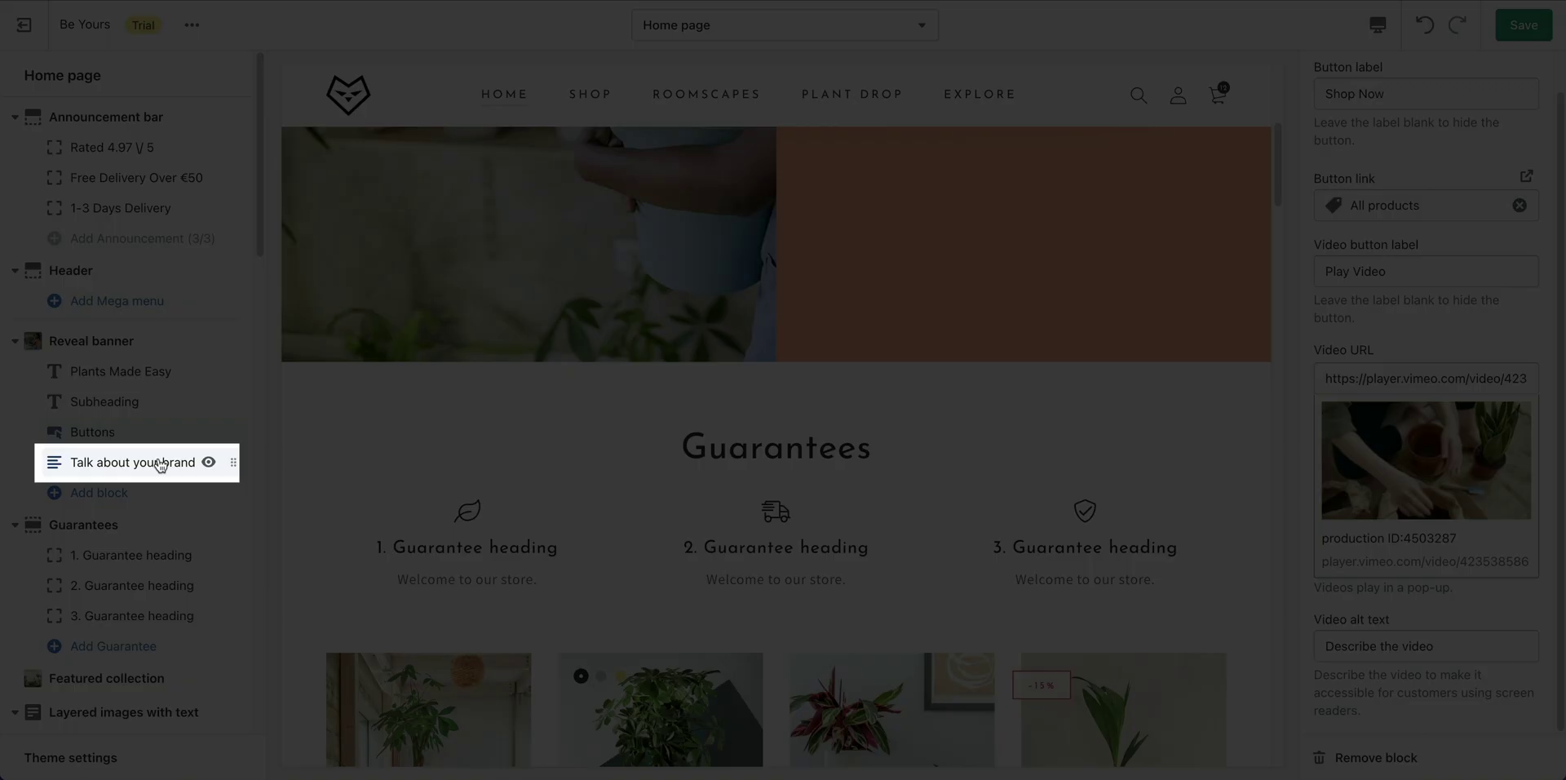
Leave the 'Talk about your brand' slide at its defaults and save the home page.
click(160, 465)
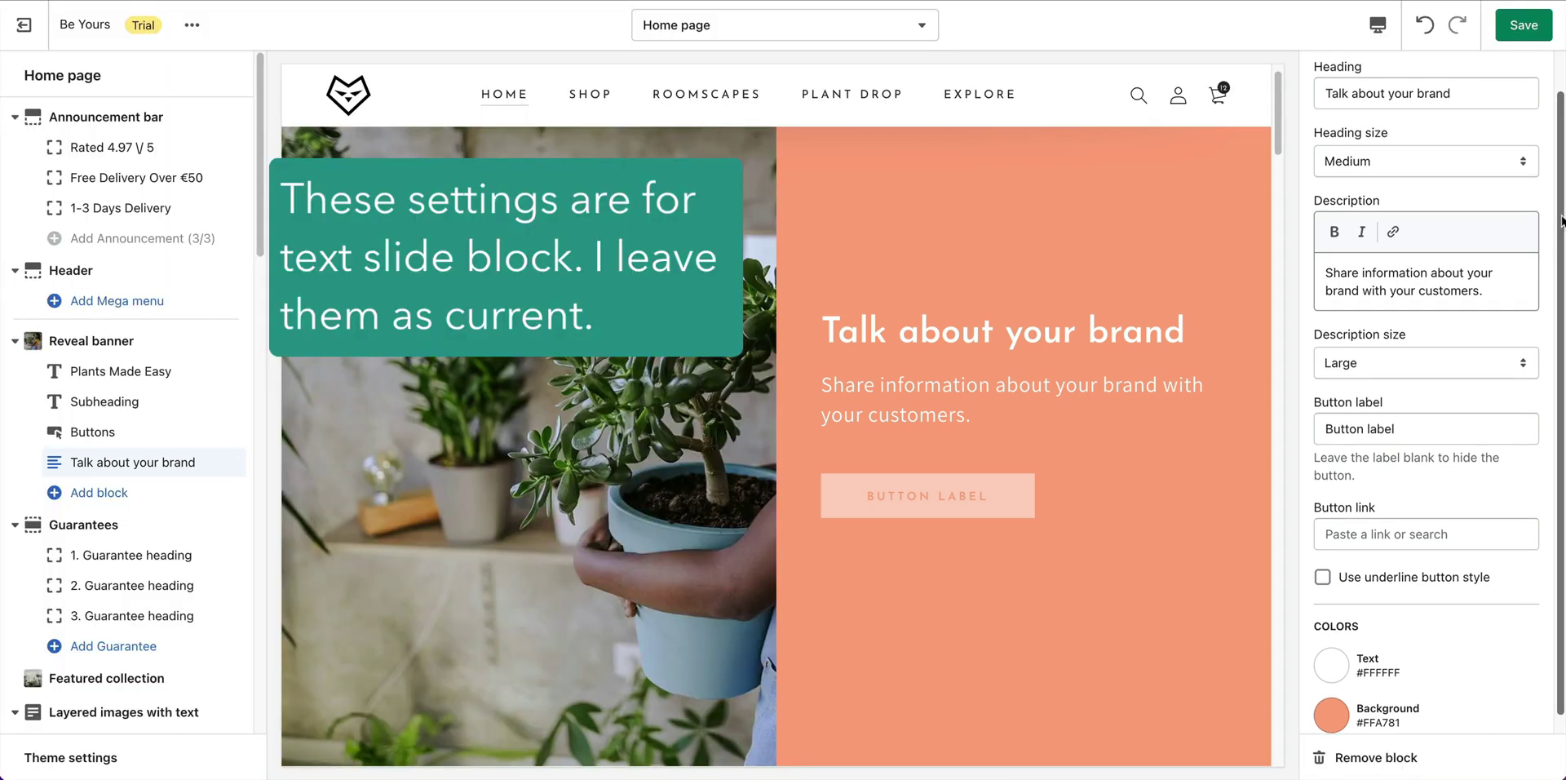
scroll(1561, 220, down, 1)
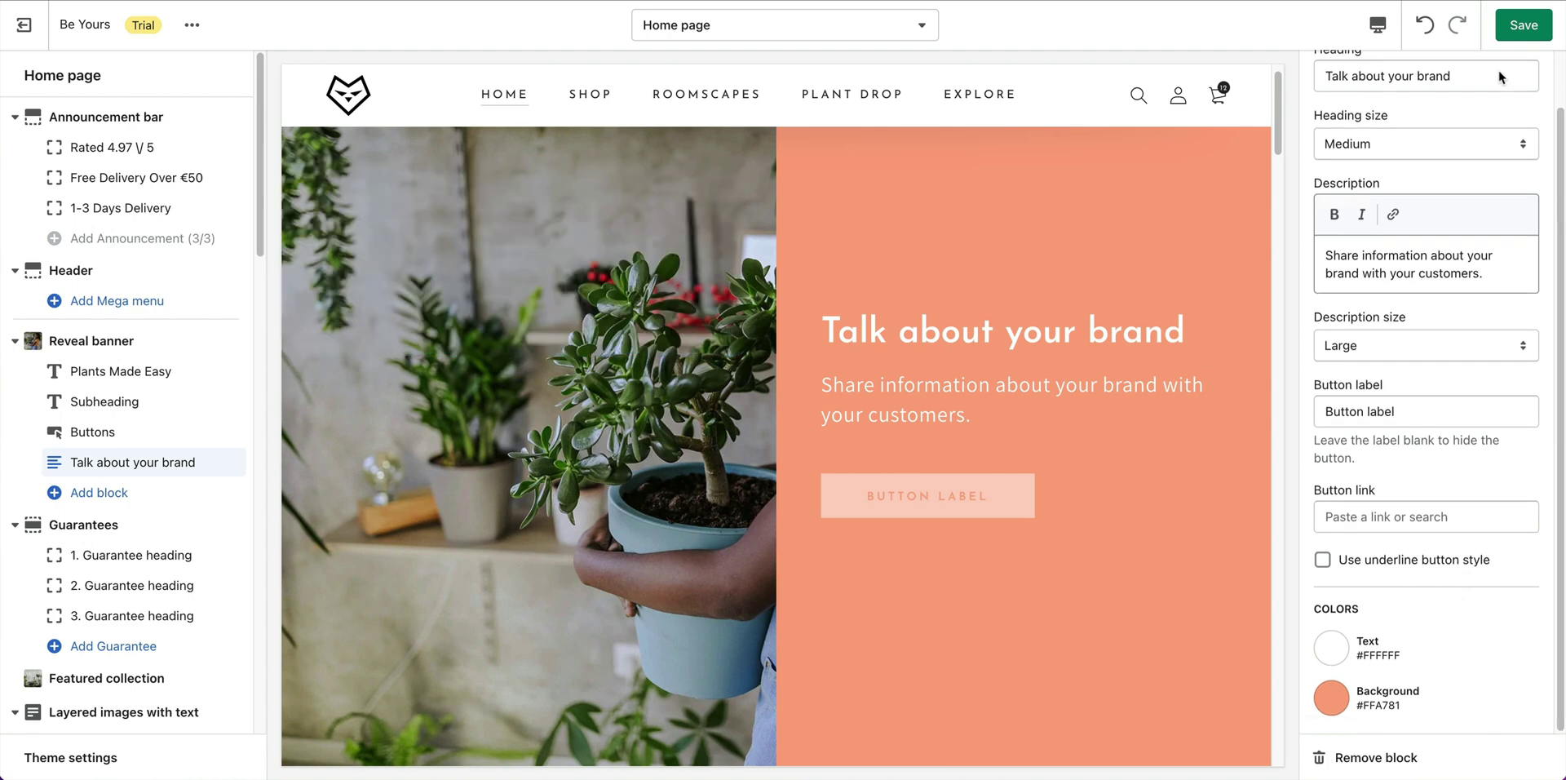
click(1522, 26)
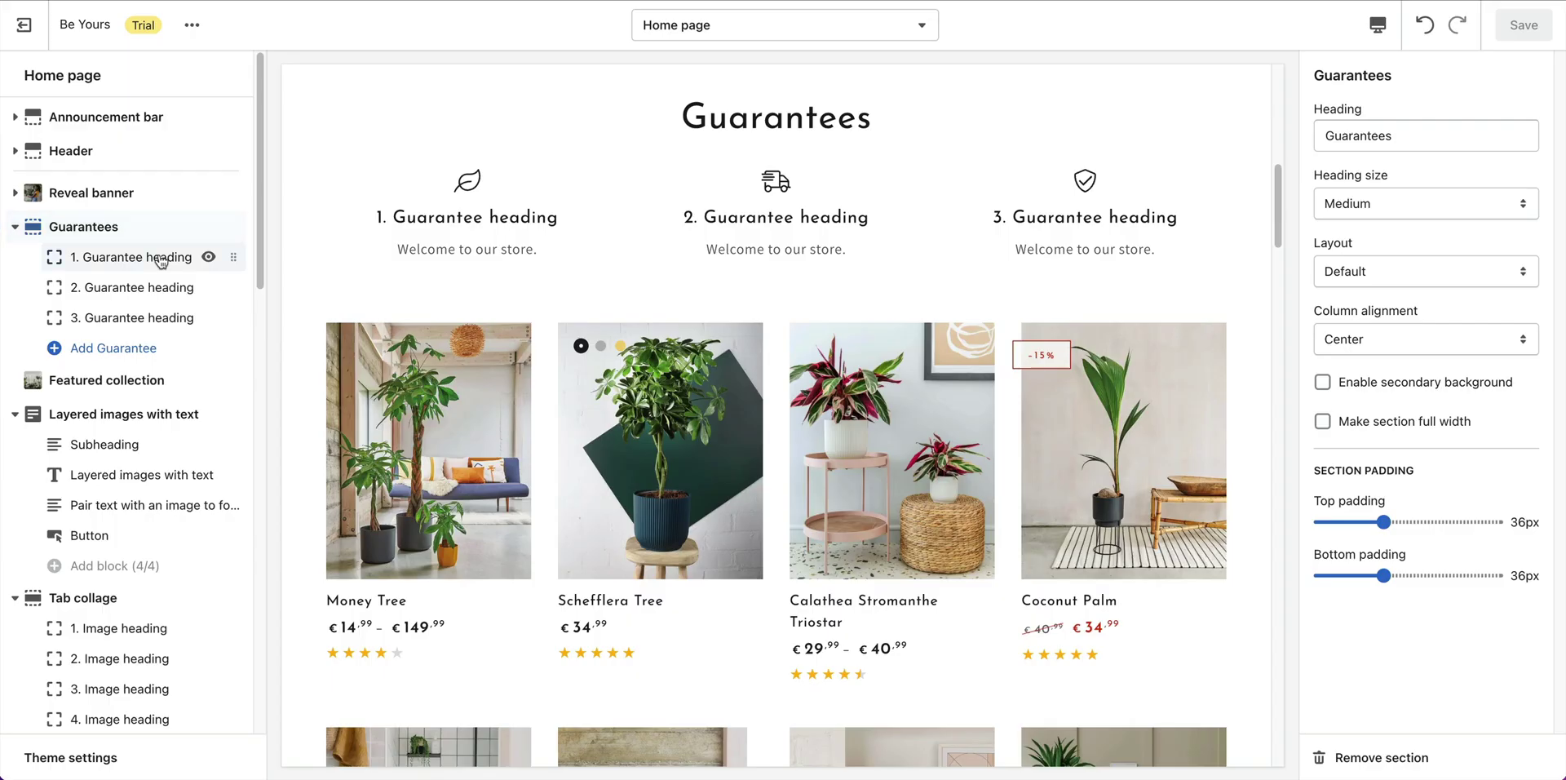
Set the first guarantee heading to 'Unbeatable Quality' with its quality description.
click(160, 259)
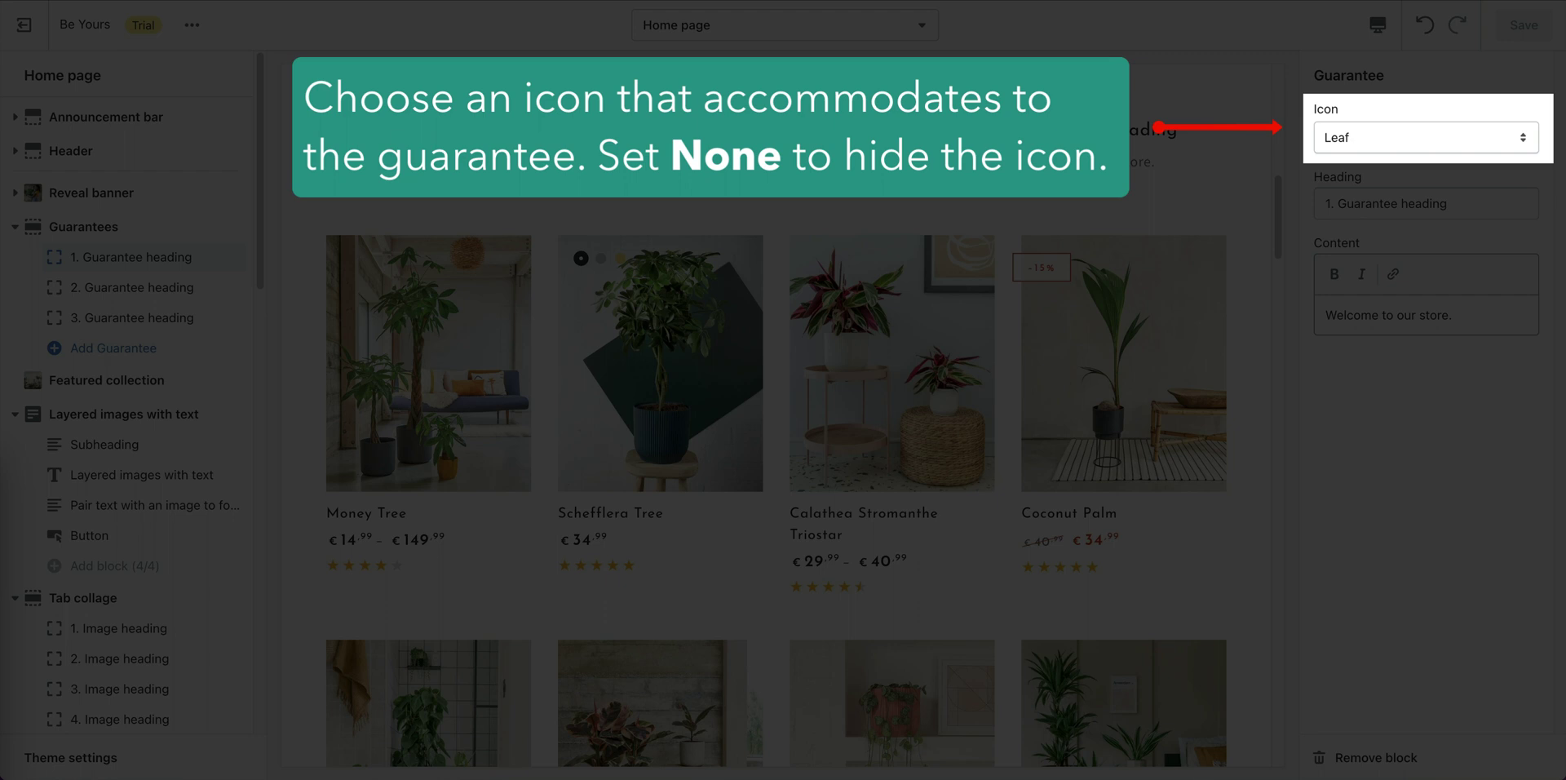
click(1387, 203)
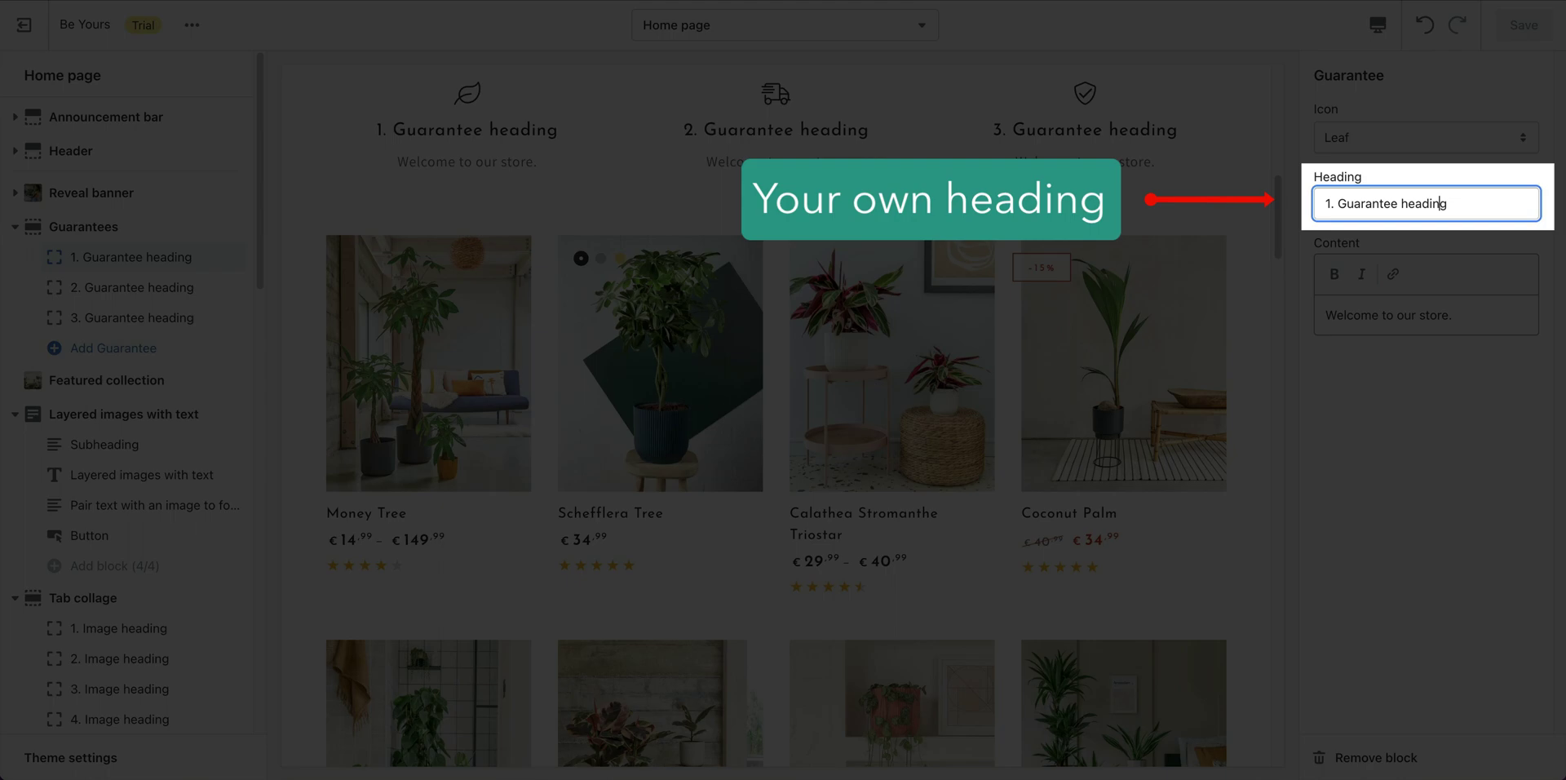
triple_click(1478, 210)
text(Unbeatable Quality)
click(1452, 314)
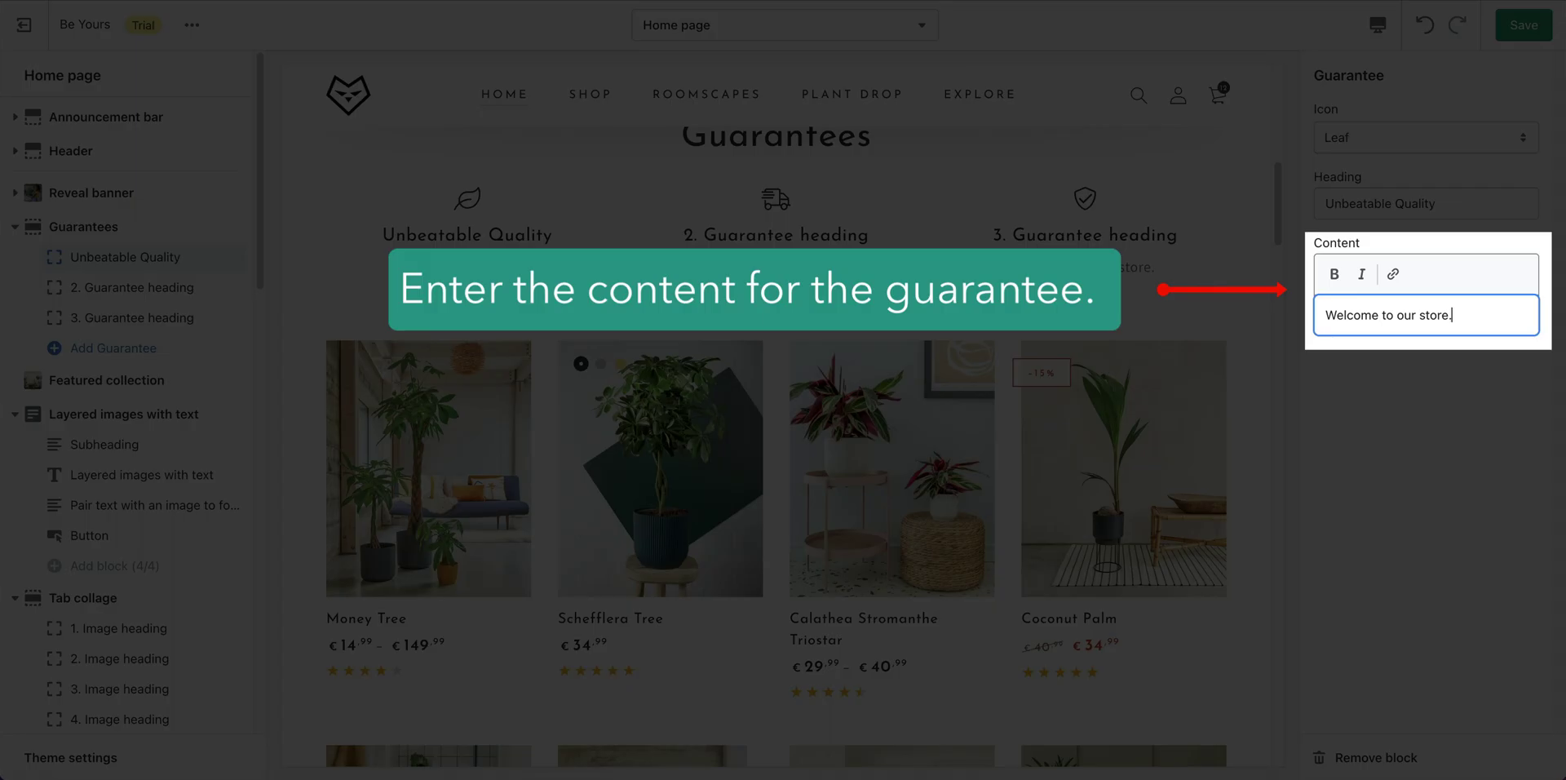
triple_click(1493, 316)
text(We source directly from top-rated growers, we can sell the finest quality plants at the very best prices.)
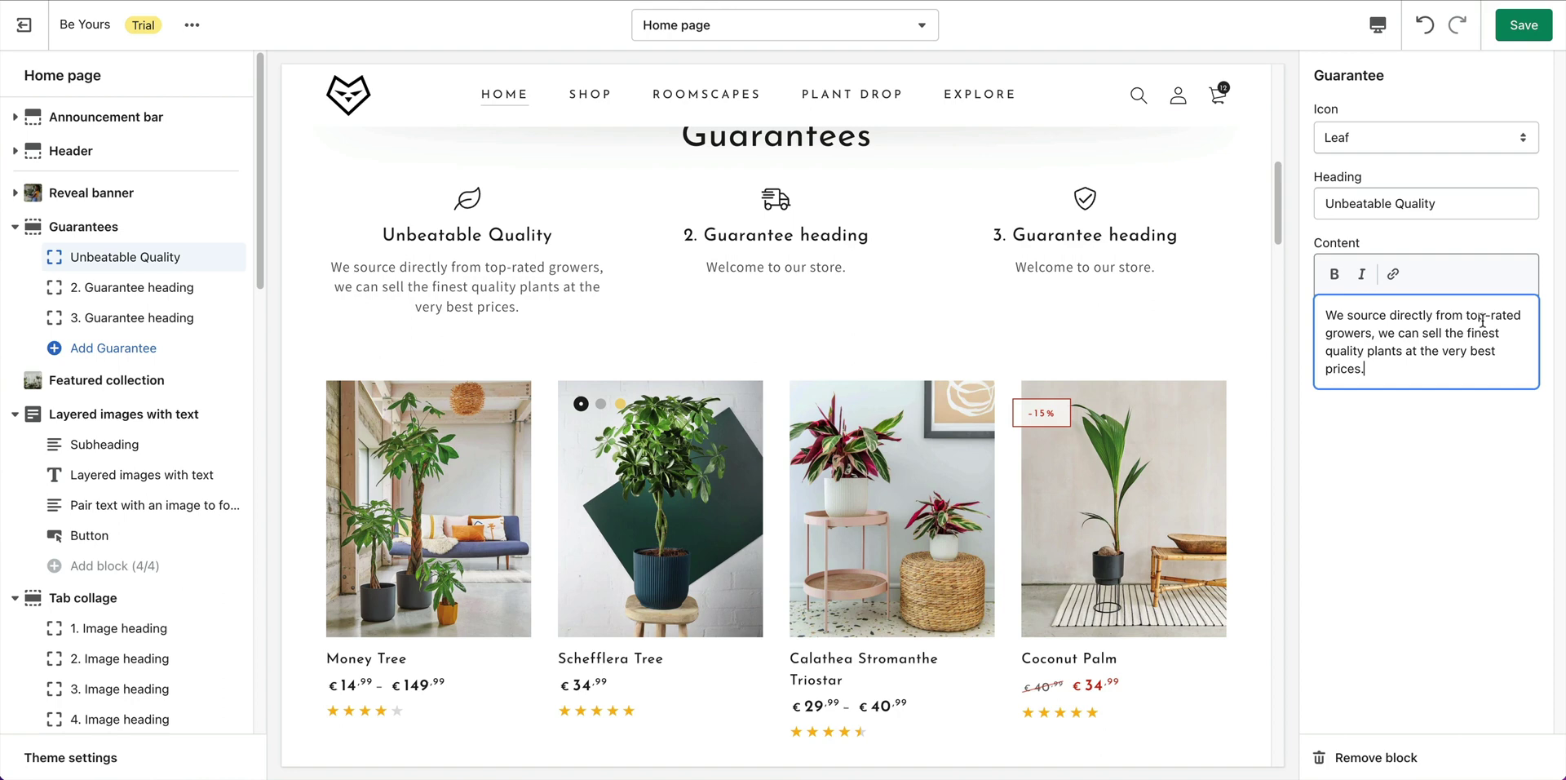
Set the second guarantee to 'Delivery To Your Door' with its delivery description.
click(107, 288)
triple_click(1428, 203)
text(Delivery To Your Door)
click(1432, 314)
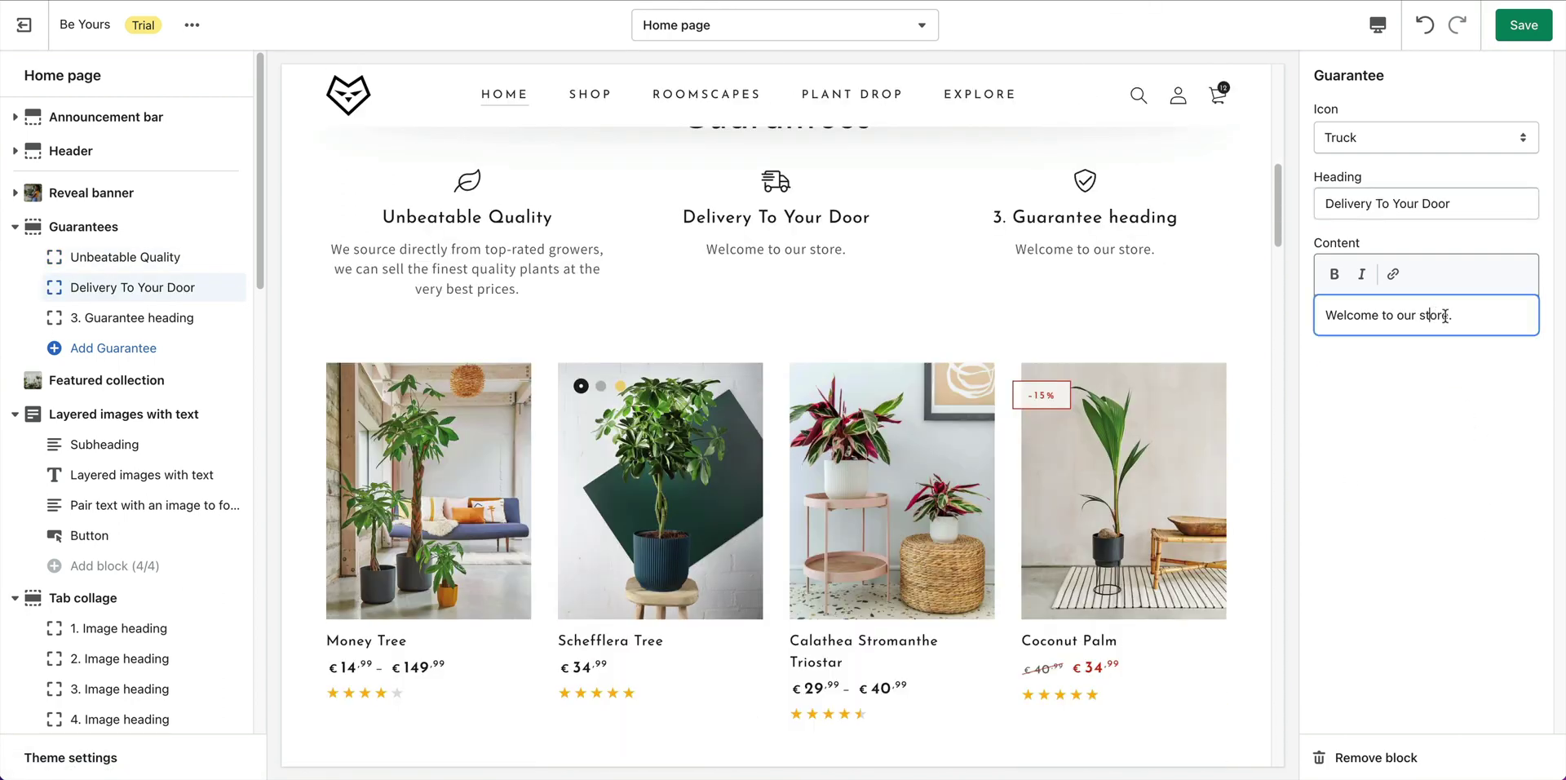
triple_click(1480, 322)
text(We’ll bring your plants to your door. If you’re not 100% happy, tell us within 30 days and we’ll sort it.)
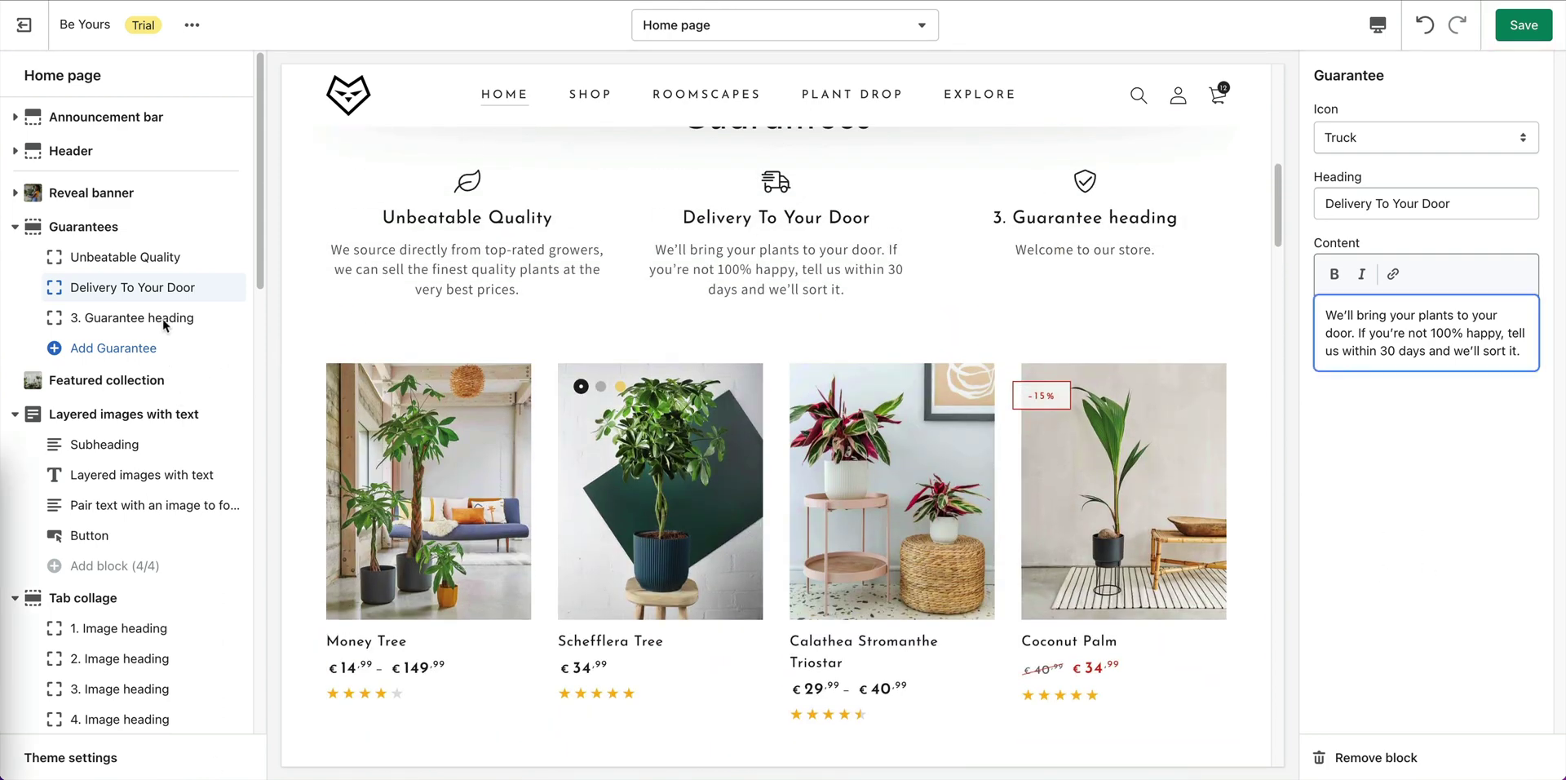
Set the third guarantee to 'All The Help You Need' with its plant-doctor description.
click(166, 319)
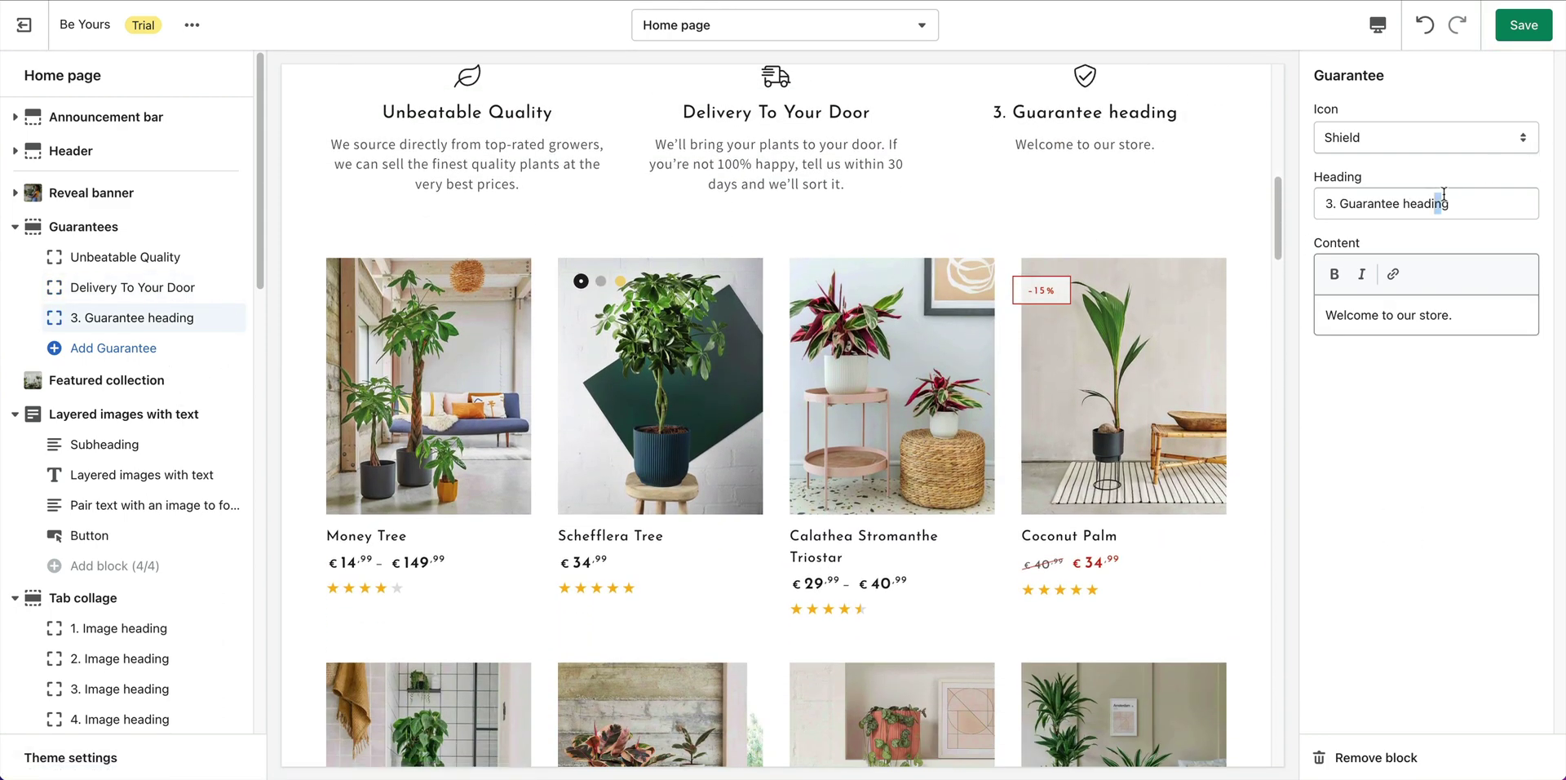
triple_click(1478, 204)
text(All The Help You Need)
click(1478, 318)
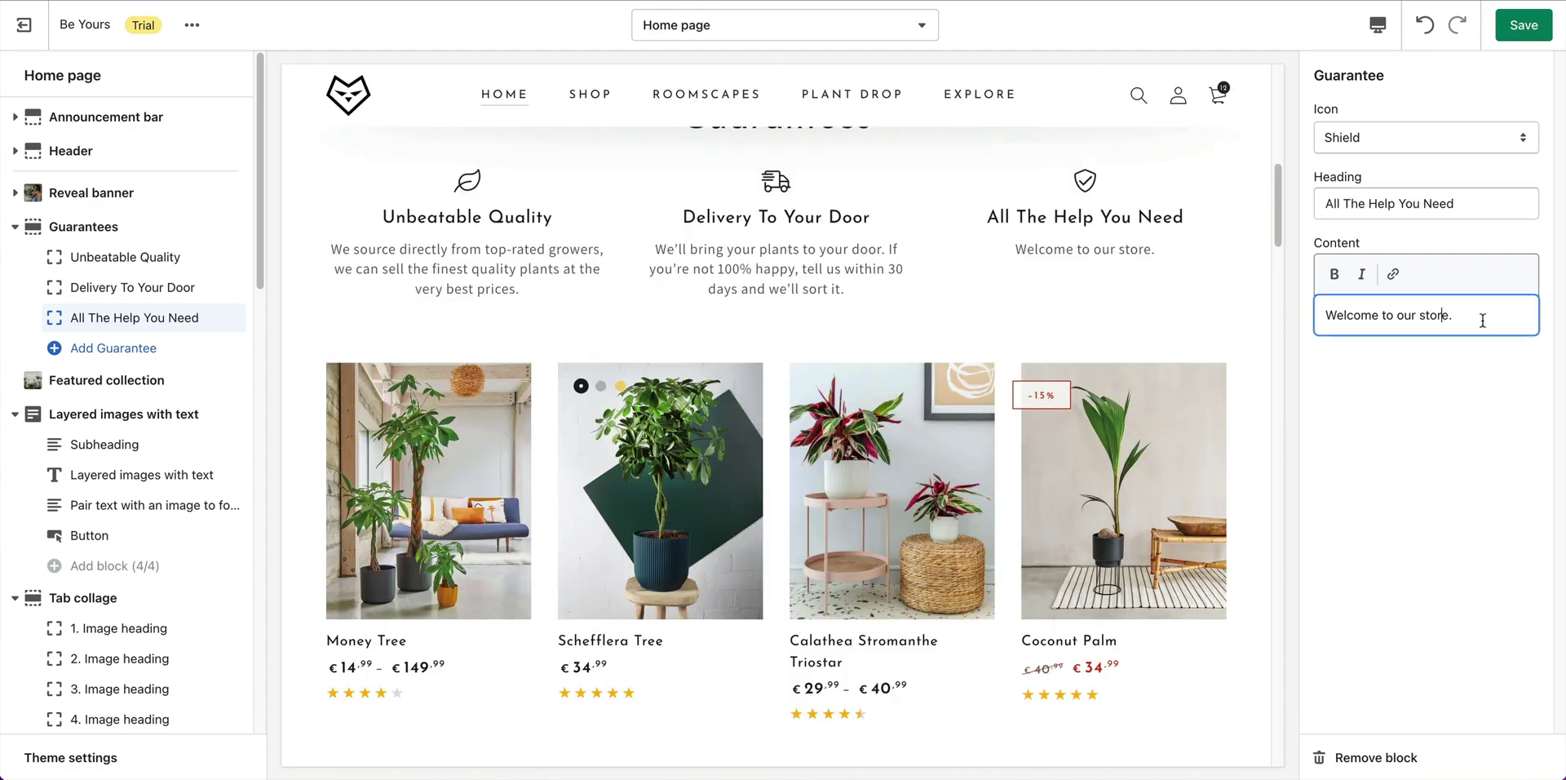
triple_click(1479, 318)
text(We’ll send you a free plant-parenting course and our plant doctors are always on call.)
click(1497, 444)
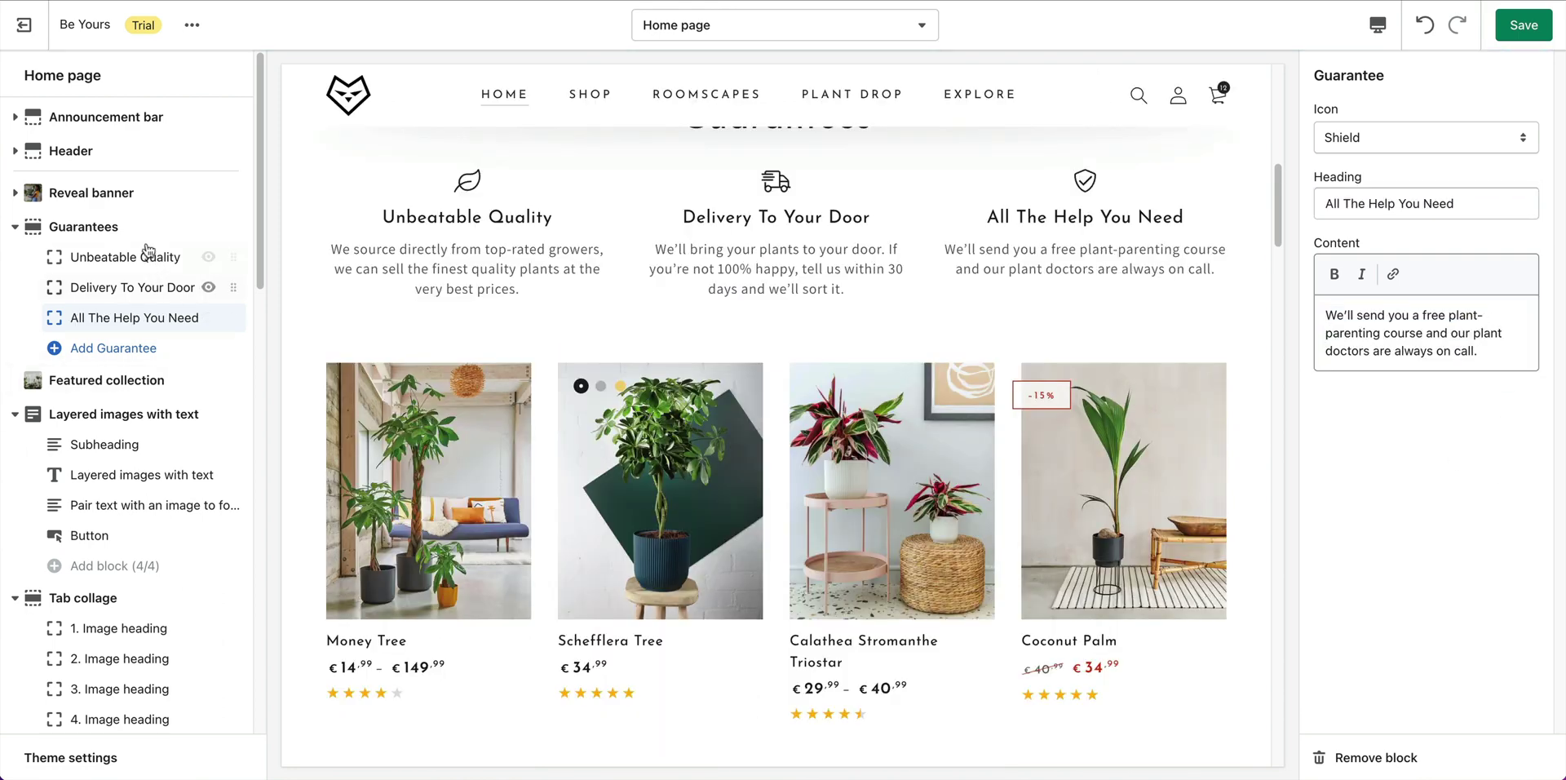
click(120, 227)
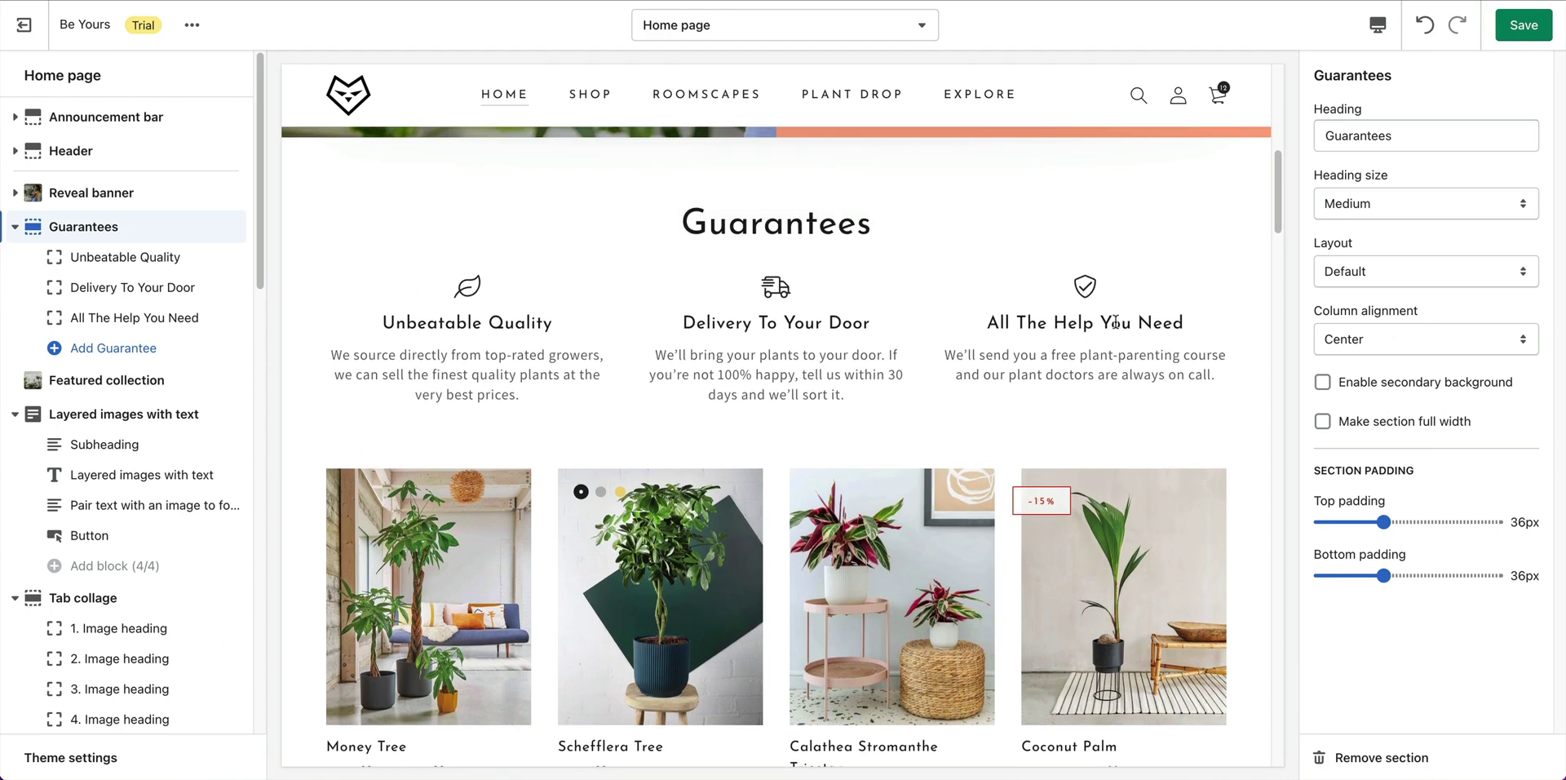
Save the guarantees and clear the Featured collection heading.
click(1524, 25)
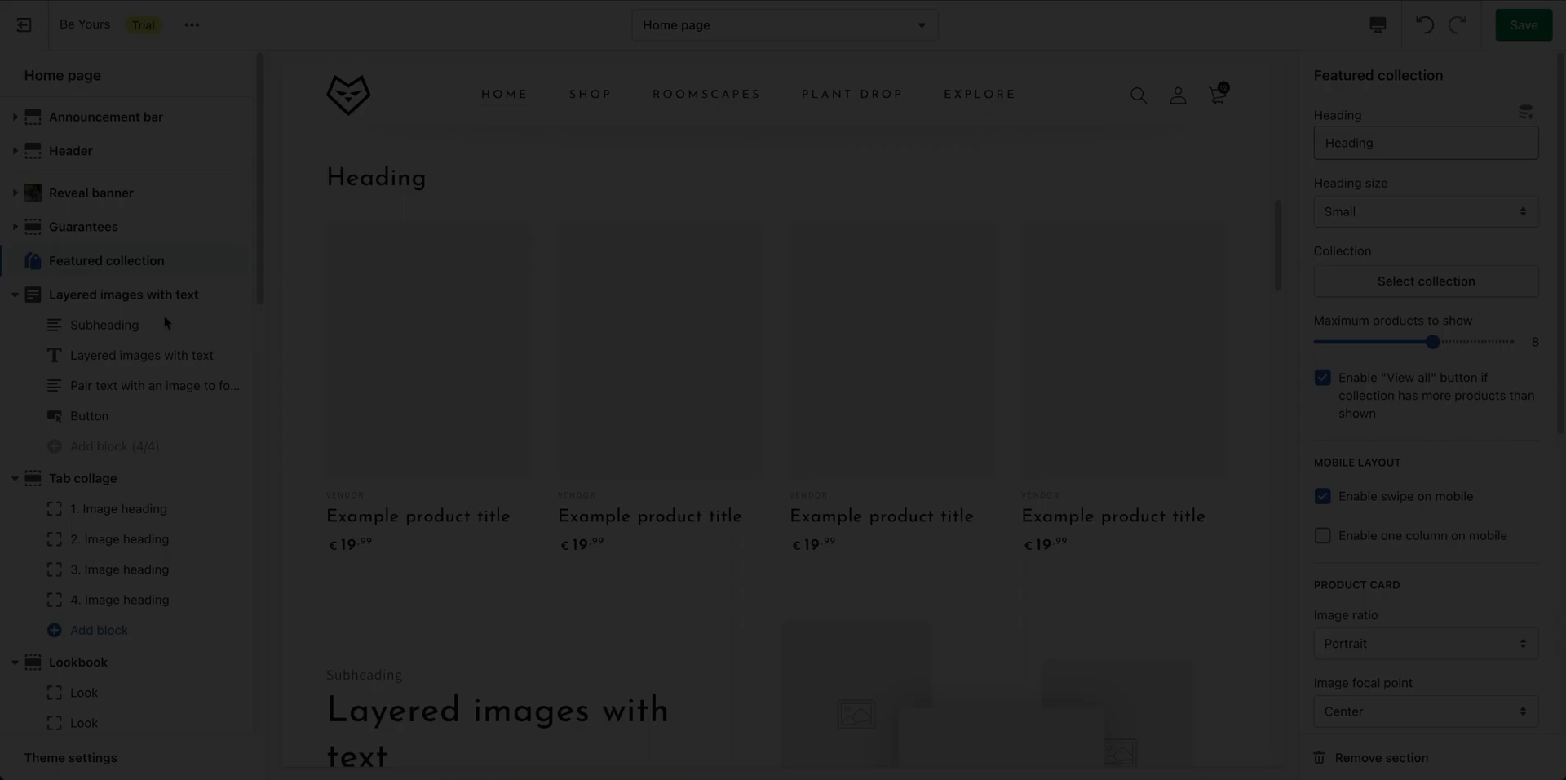
mouse_move(133, 267)
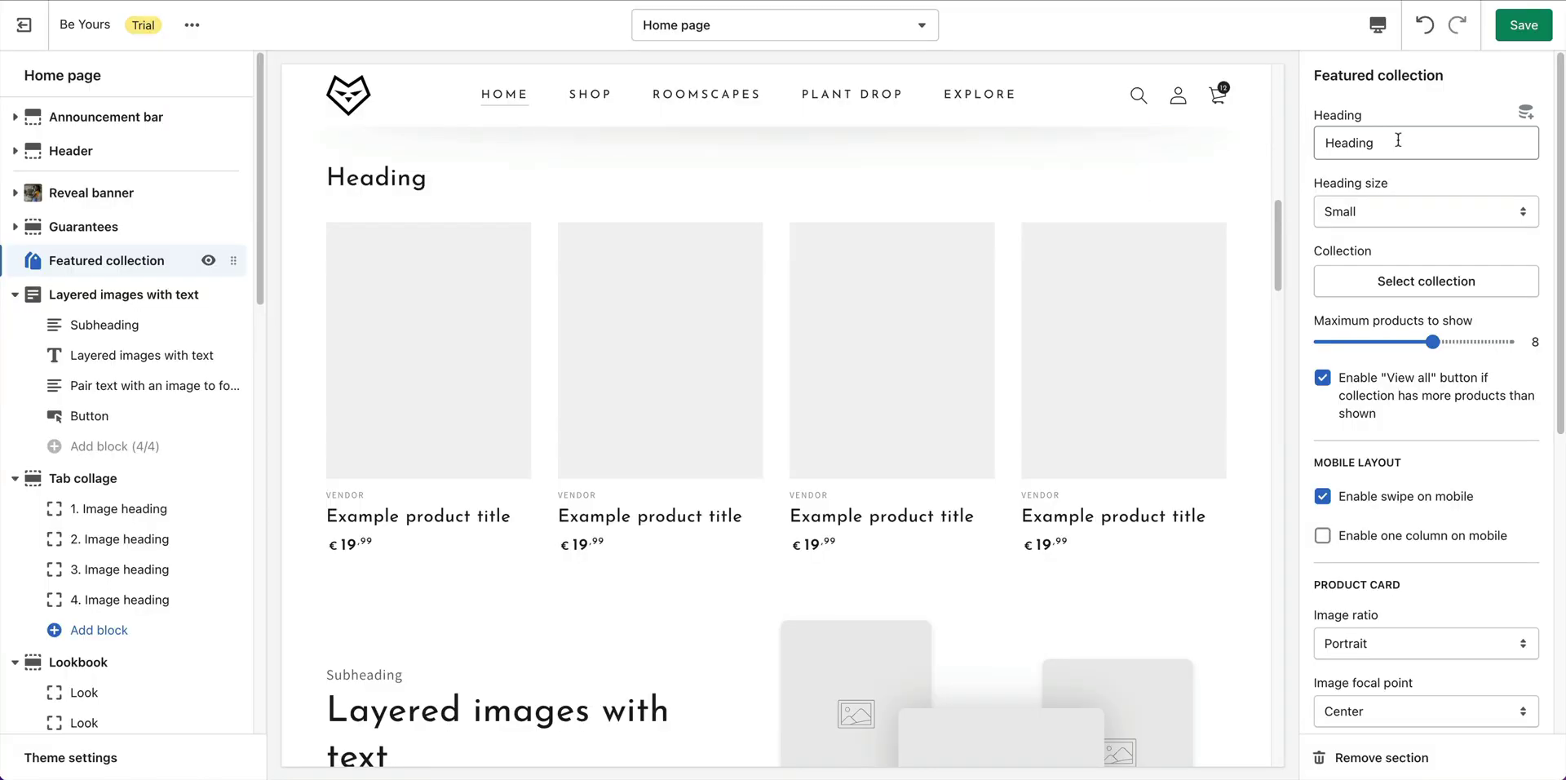
double_click(1399, 145)
key(BackSpace)
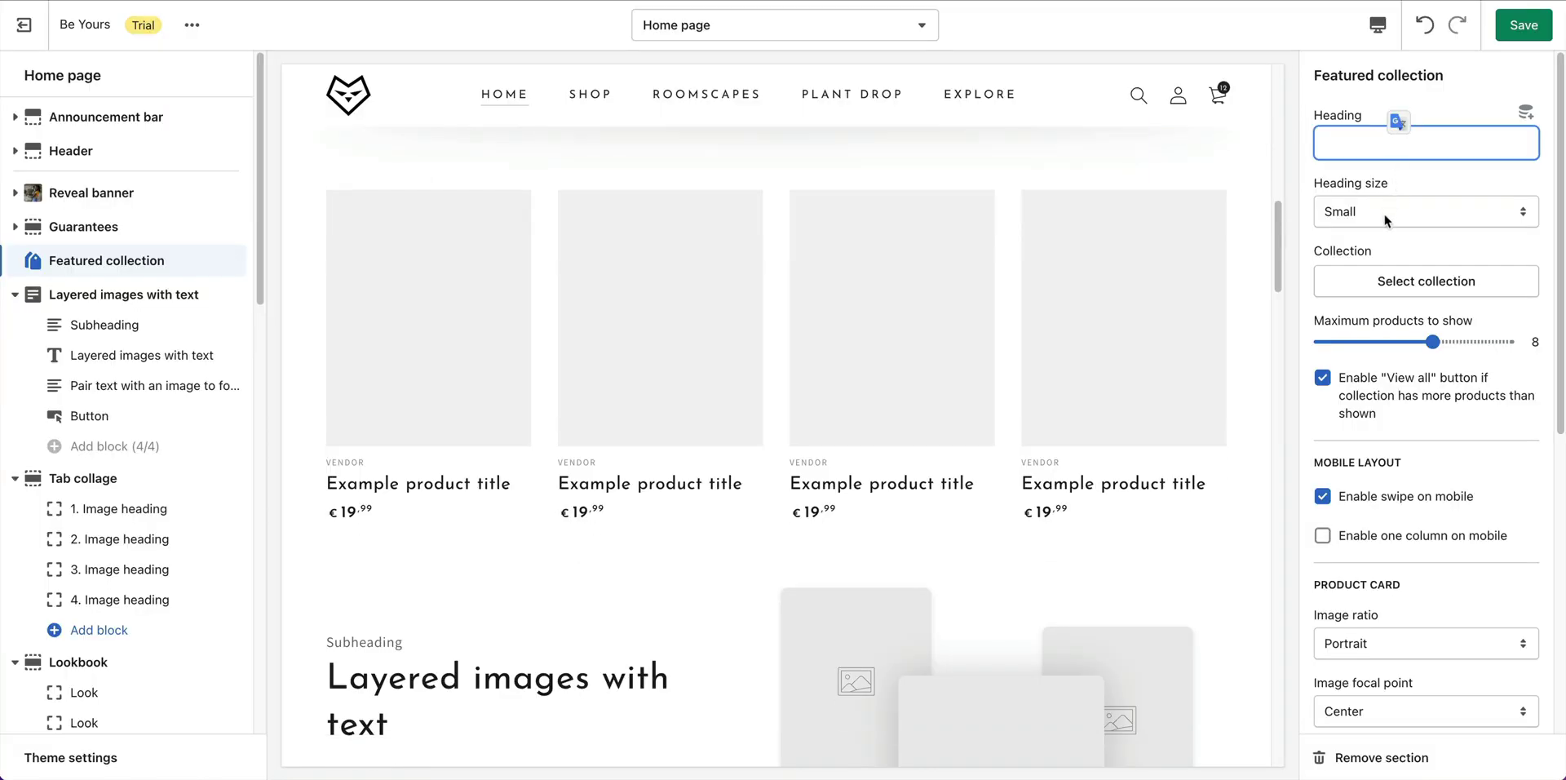
click(1434, 243)
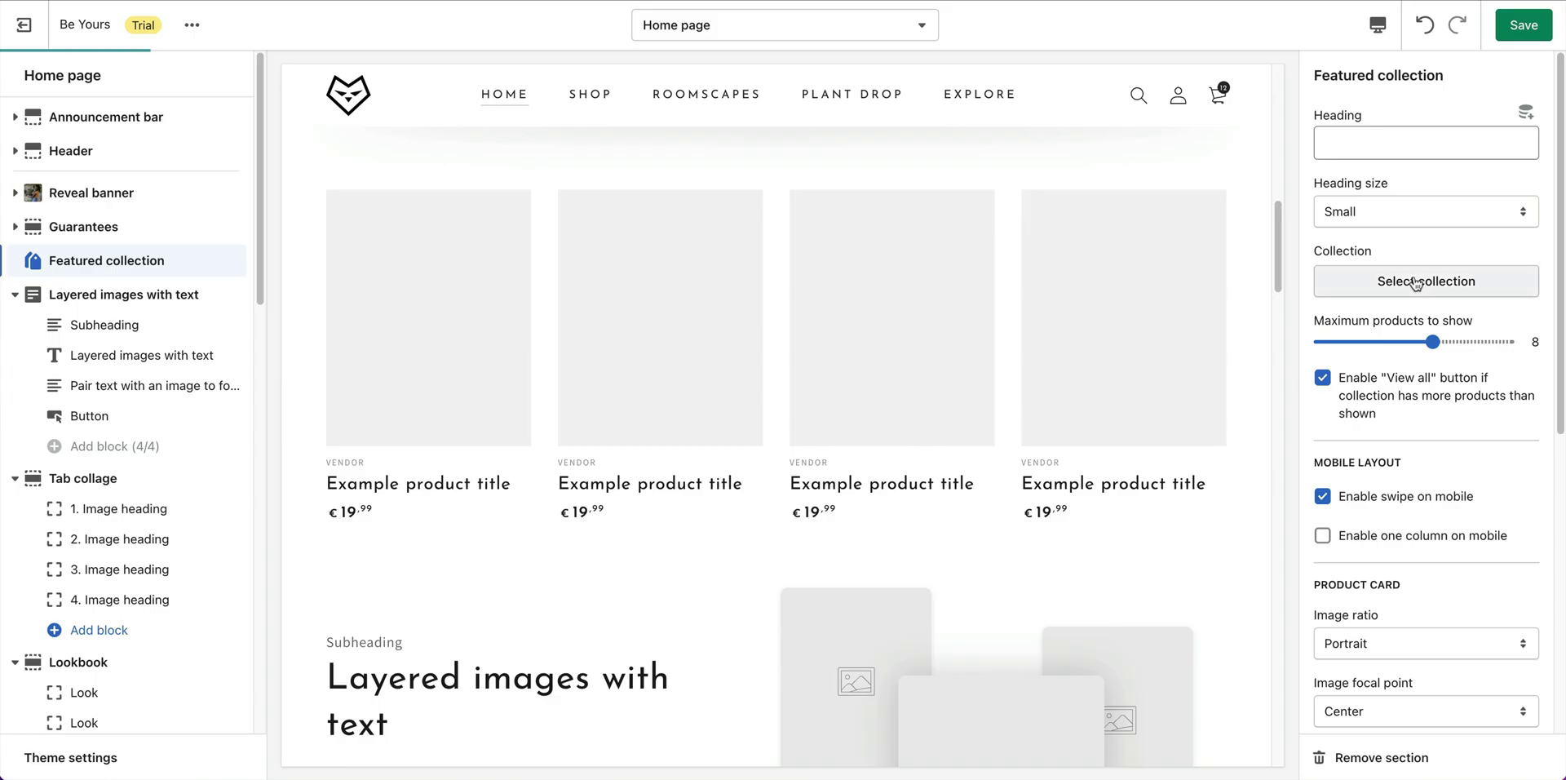
Make the Featured collection section show the All Plants collection.
click(1419, 281)
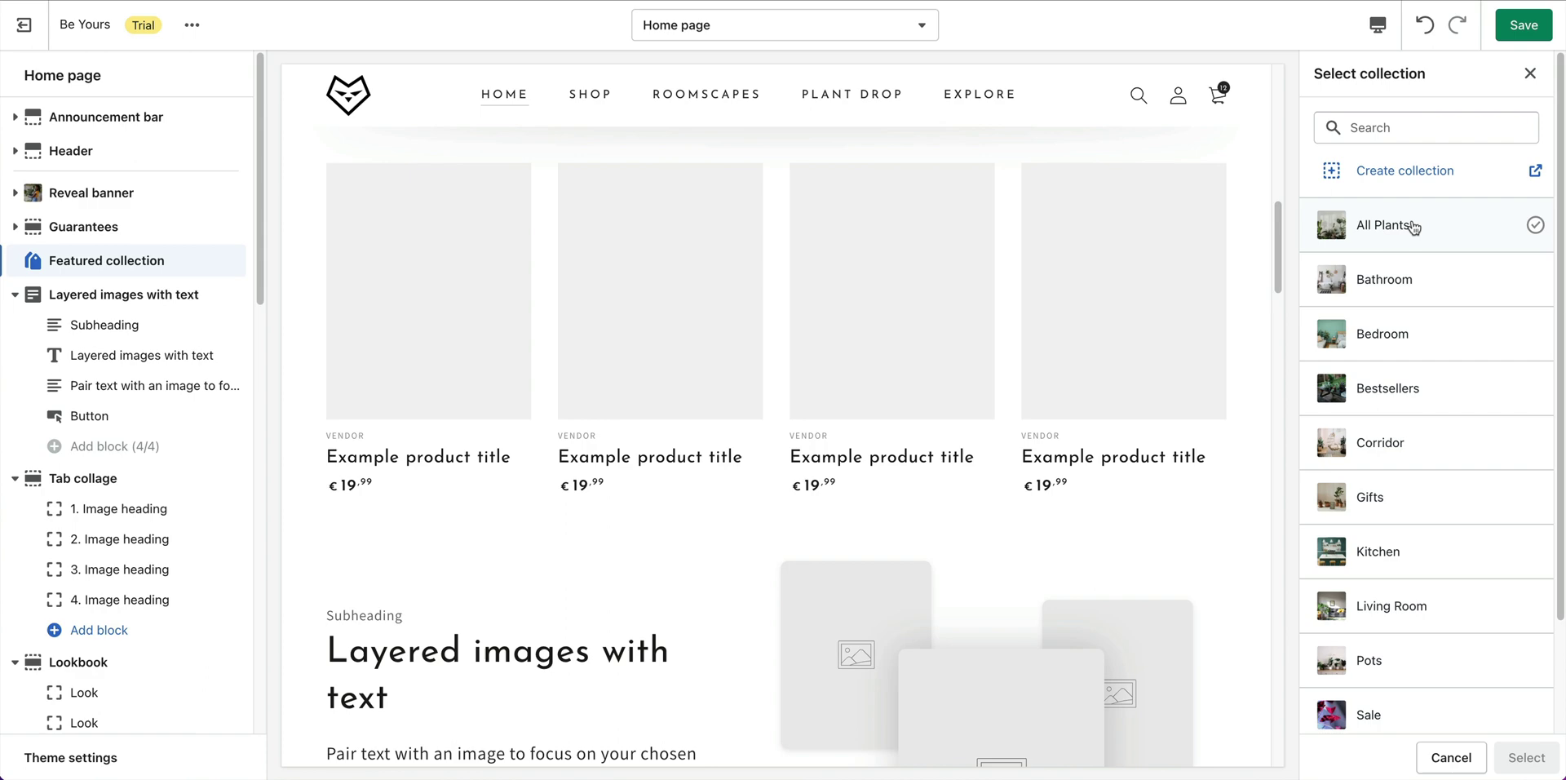
click(1415, 224)
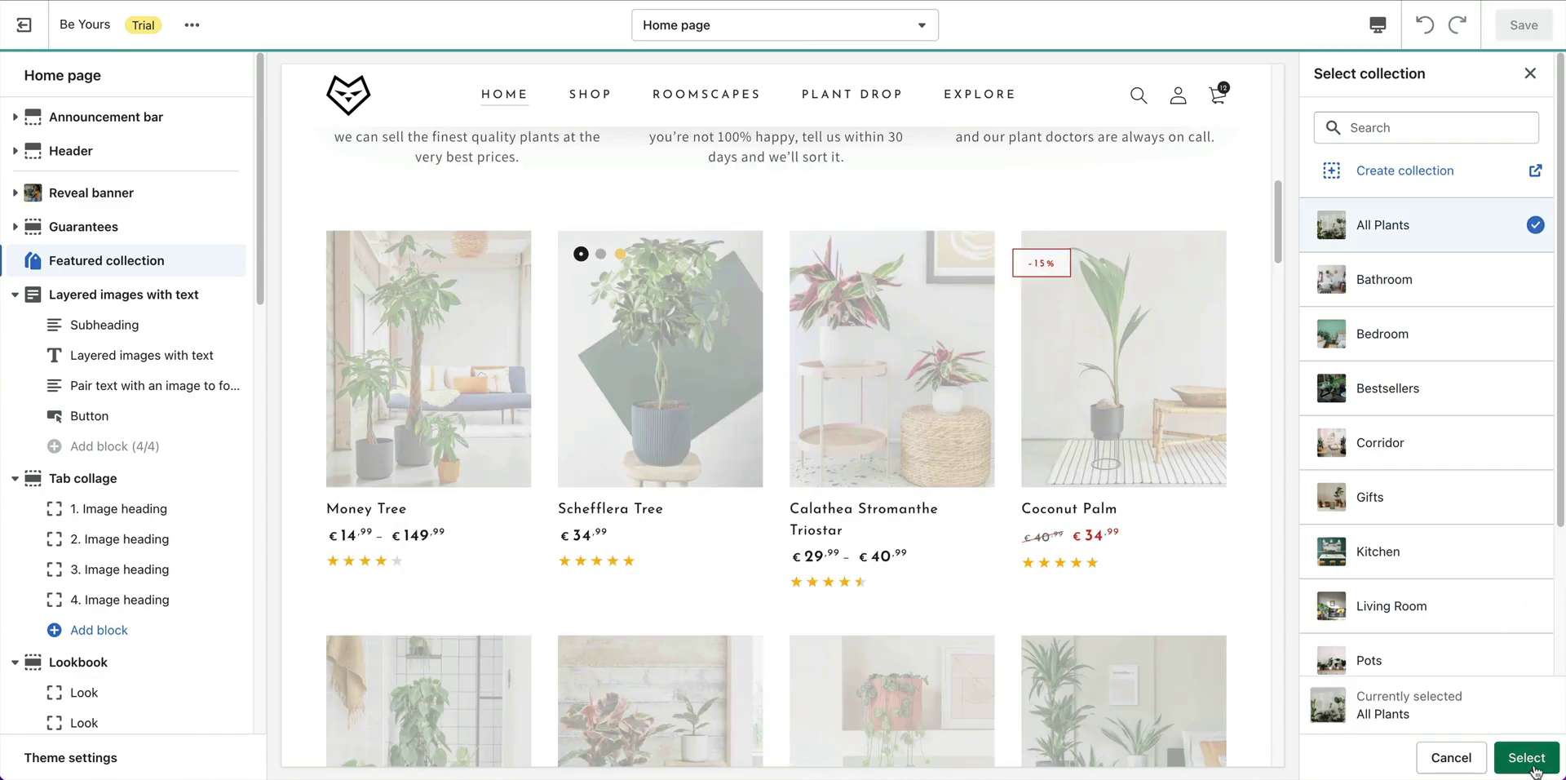
click(1526, 758)
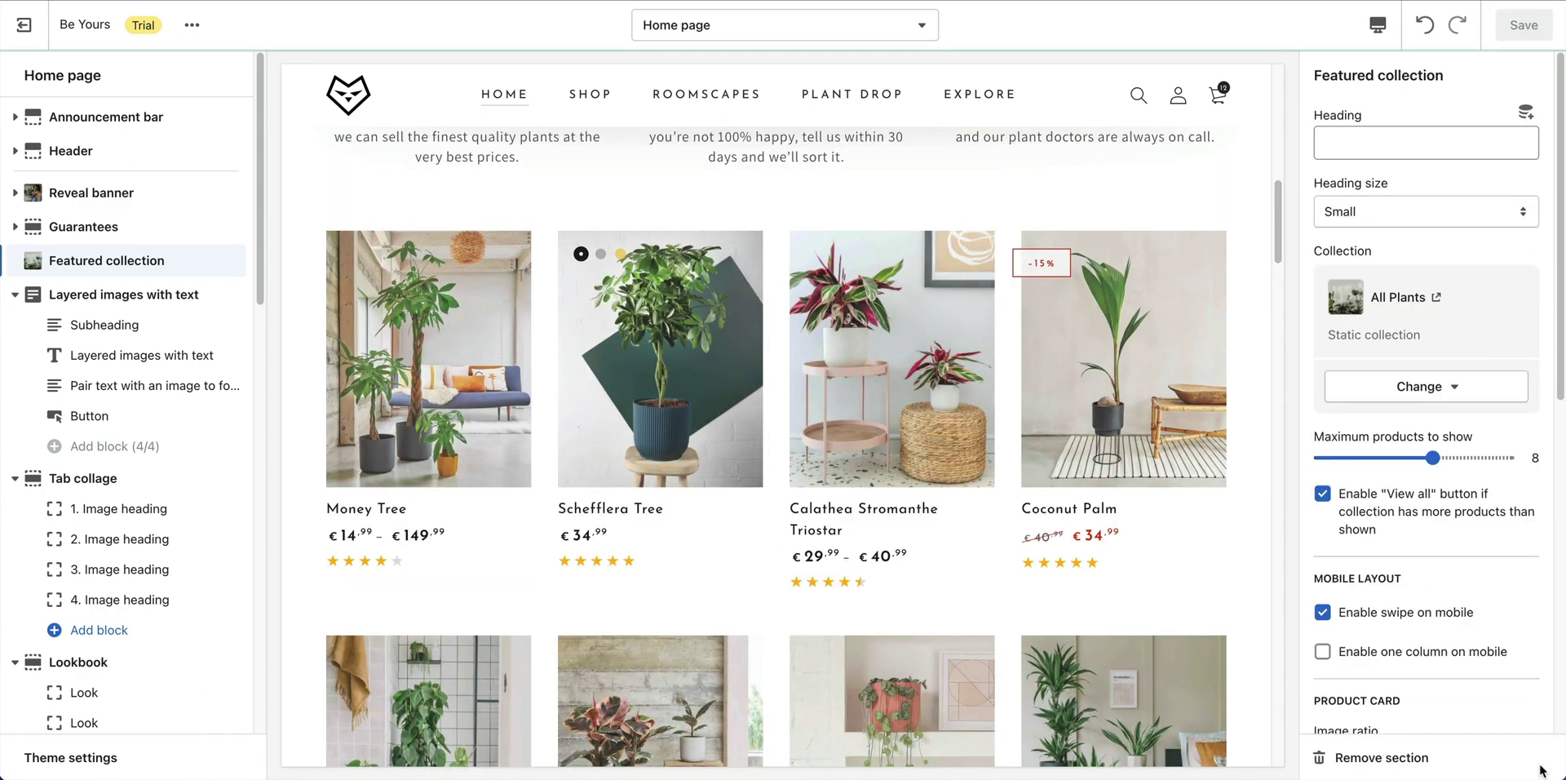
scroll(1077, 535, down, 3)
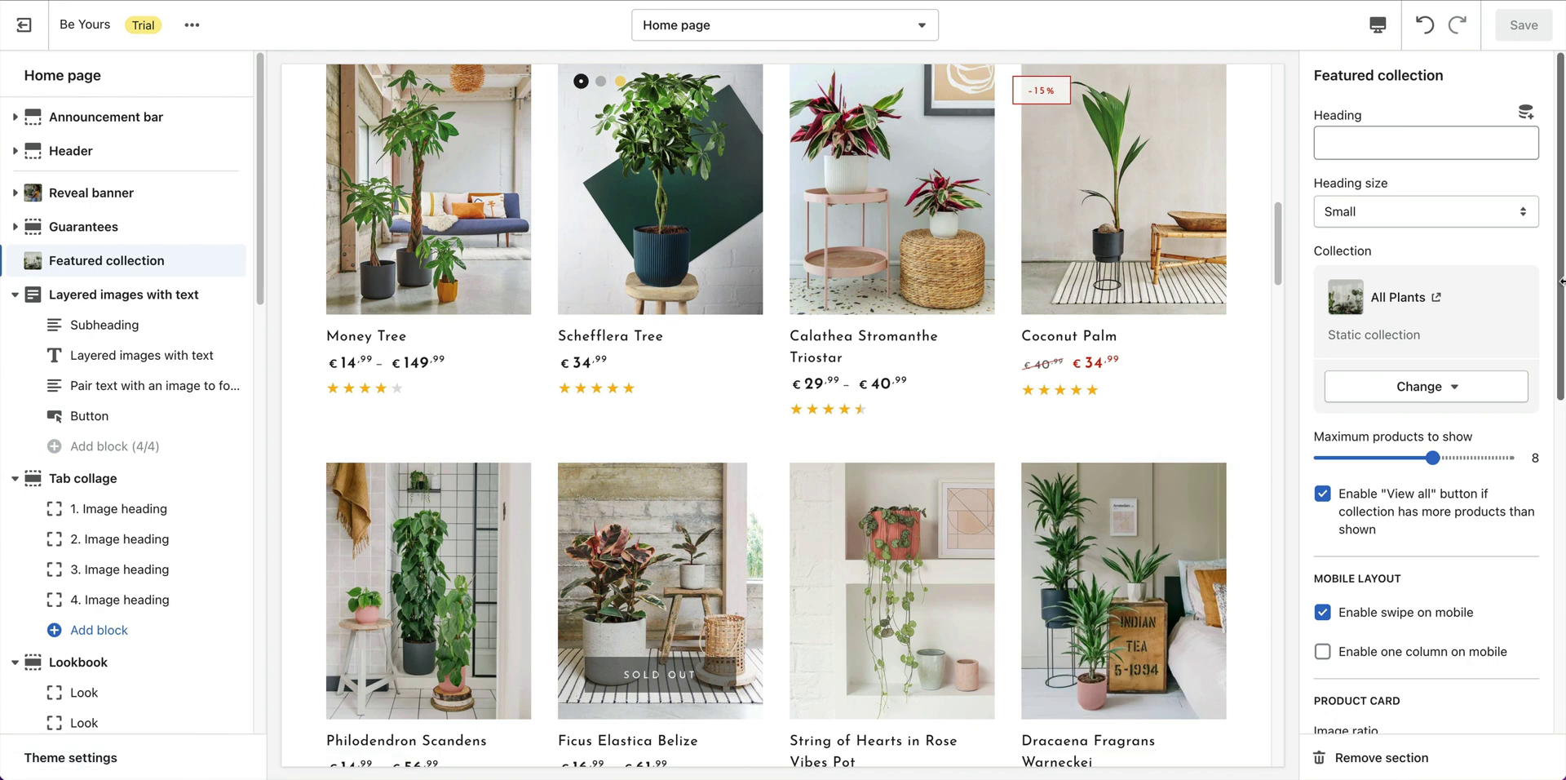
drag(1561, 289, 1563, 633)
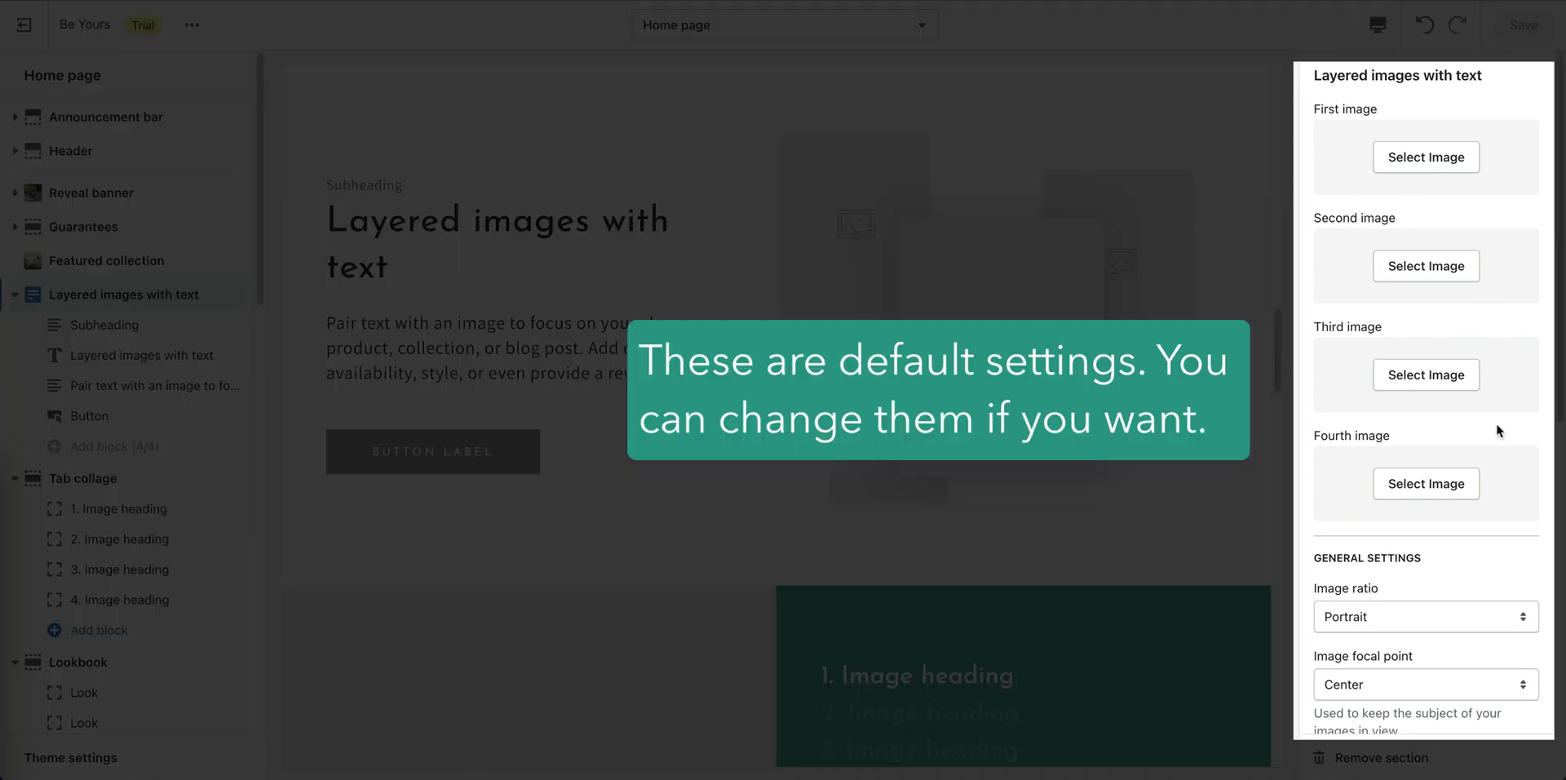
Scroll through the Layered images with text settings and back up to the First image slot.
scroll(1496, 452, down, 7)
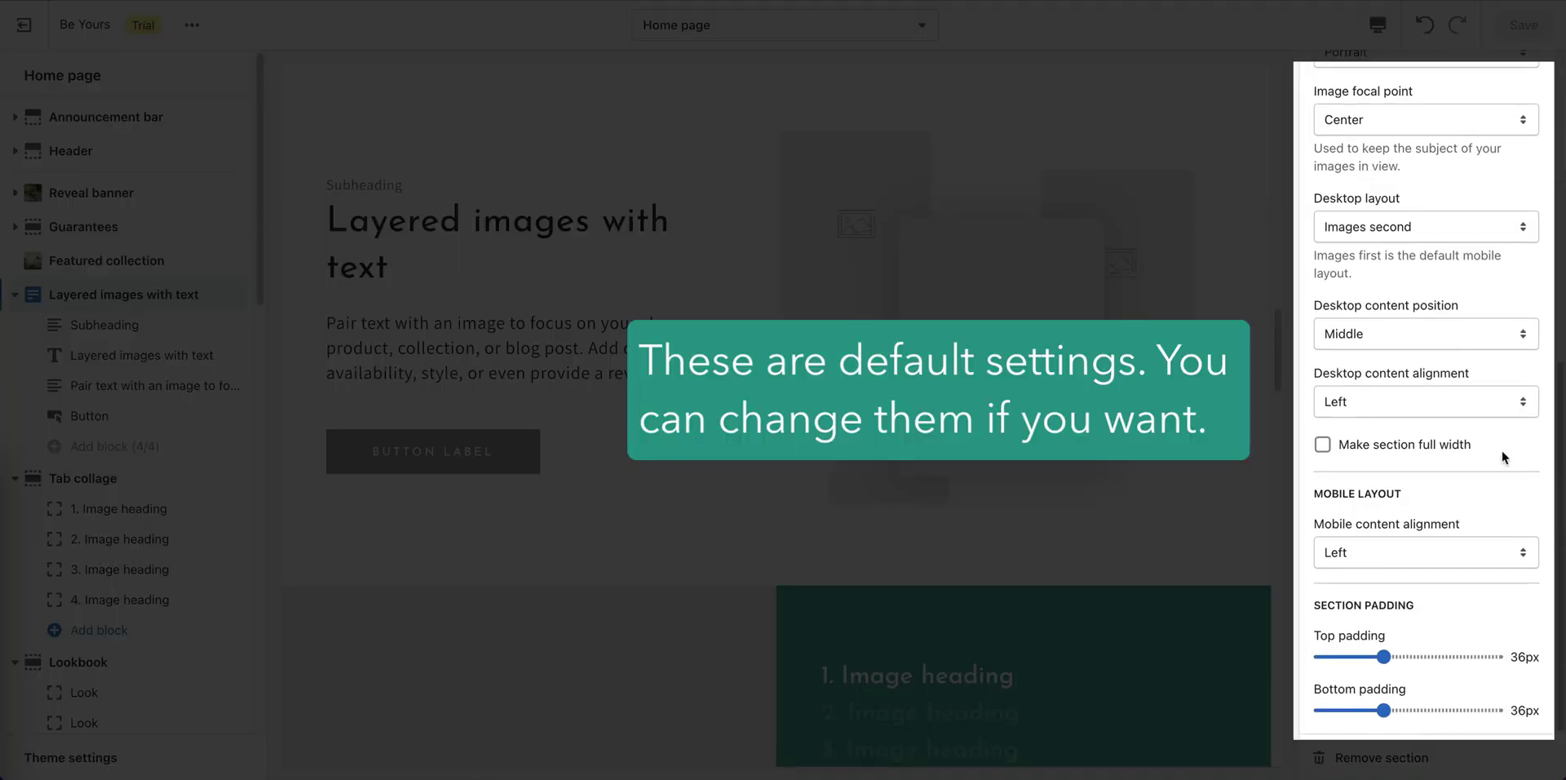
scroll(1500, 449, up, 5)
scroll(1528, 431, up, 2)
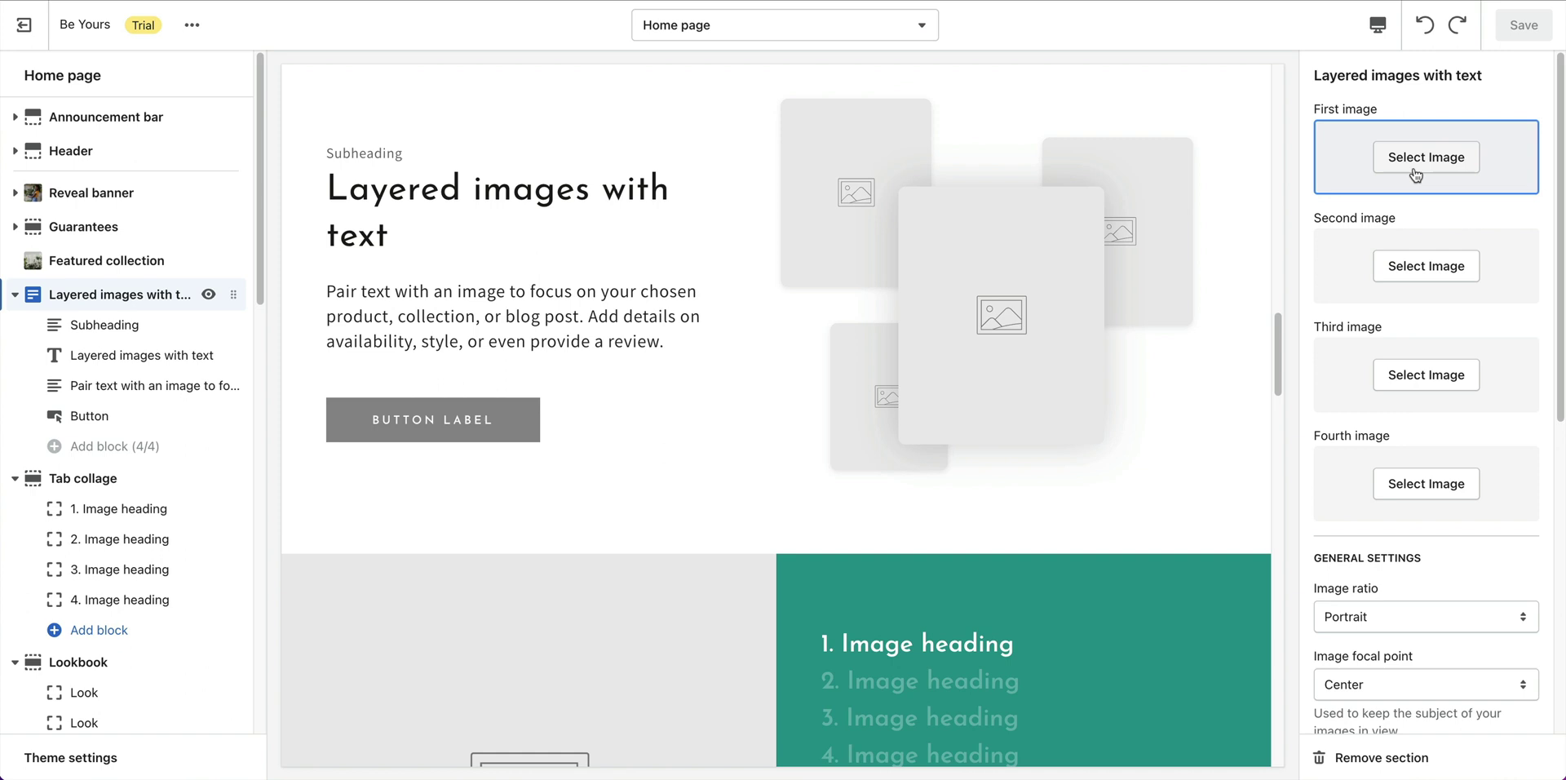
Fill the first two image slots with the dog-with-plants photo and the plants-on-a-stand photo.
click(1416, 171)
scroll(1488, 576, down, 10)
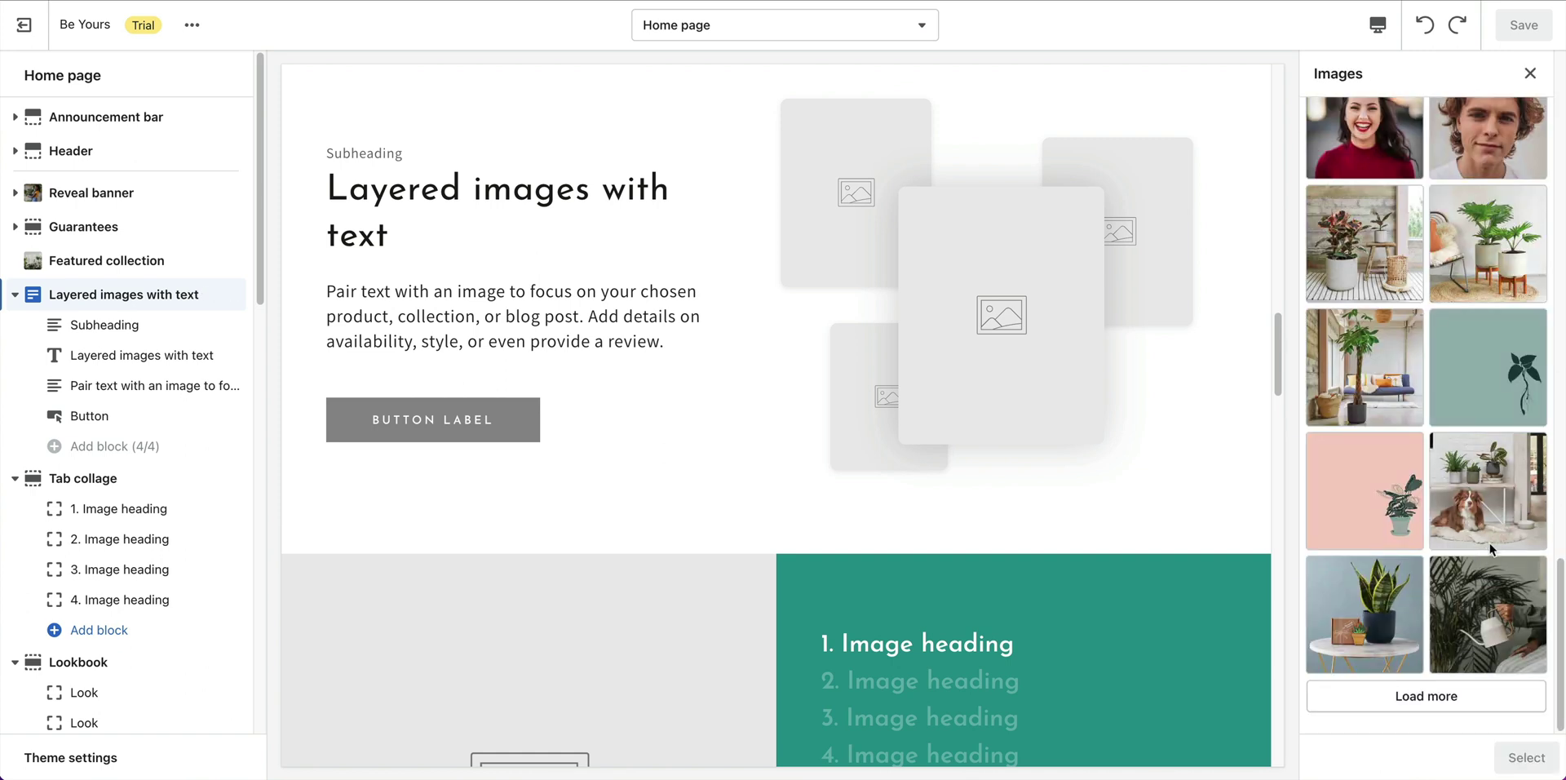
click(1489, 541)
click(1525, 758)
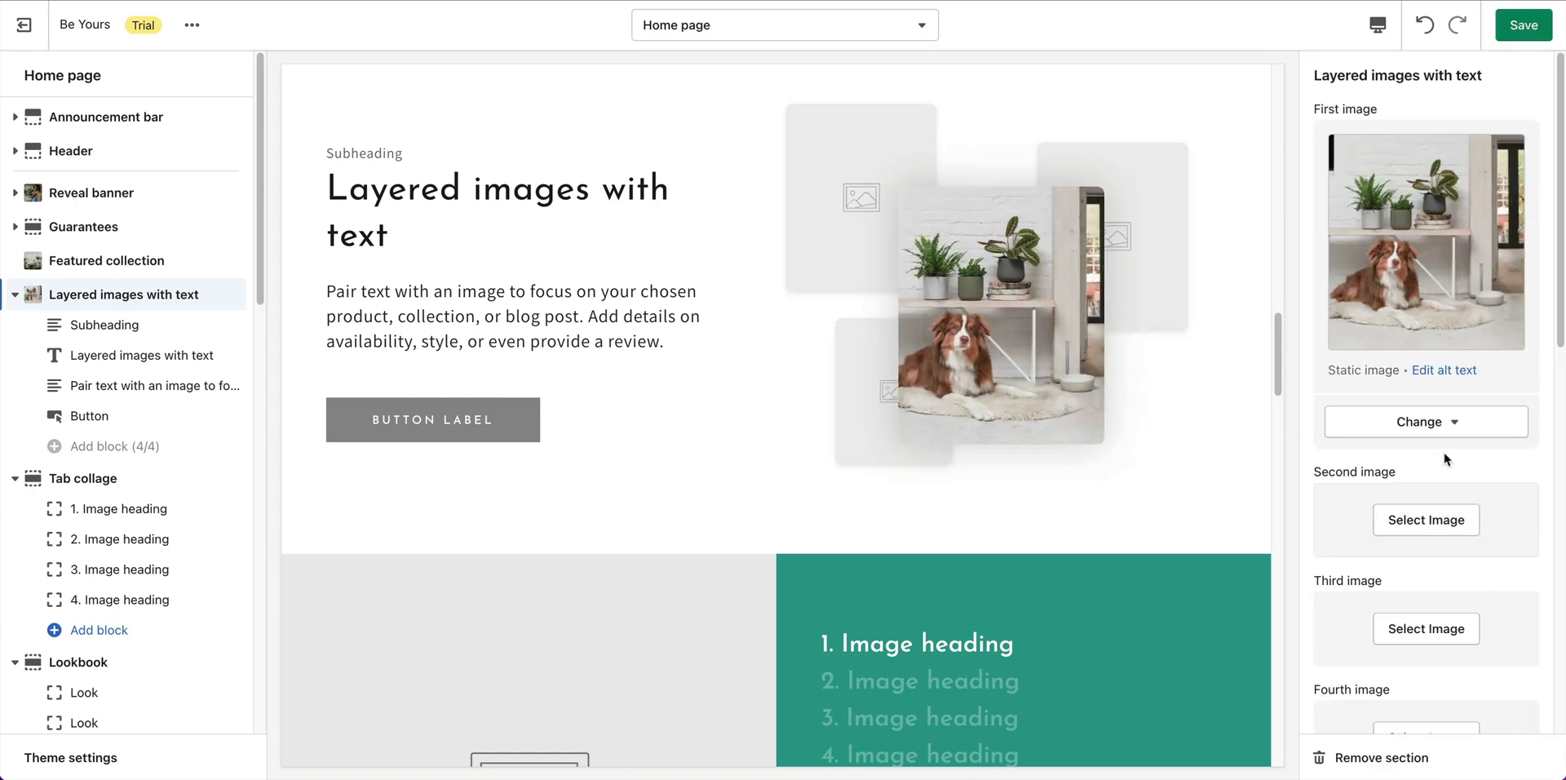
click(1439, 521)
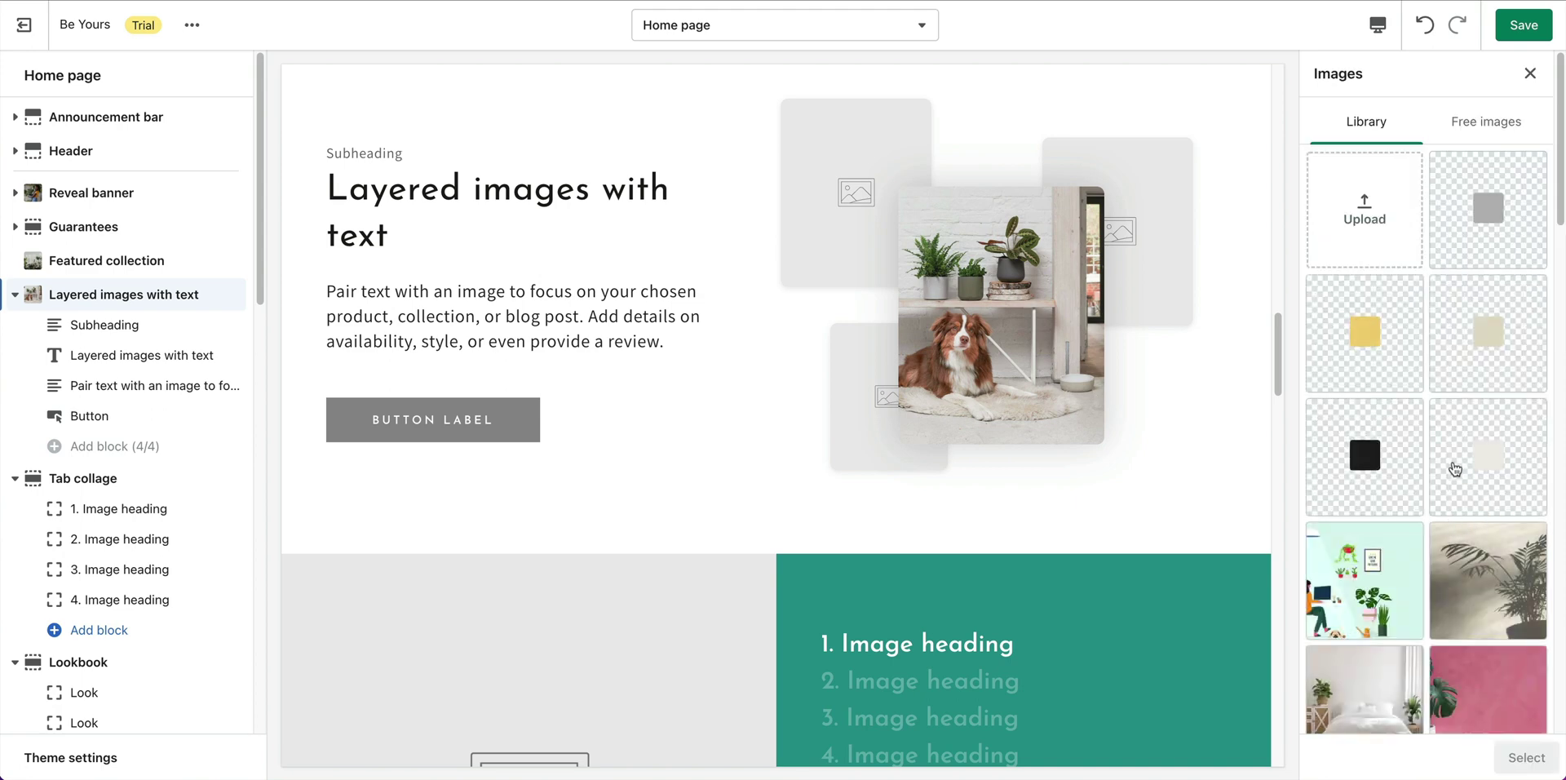
scroll(1440, 517, down, 10)
click(1505, 253)
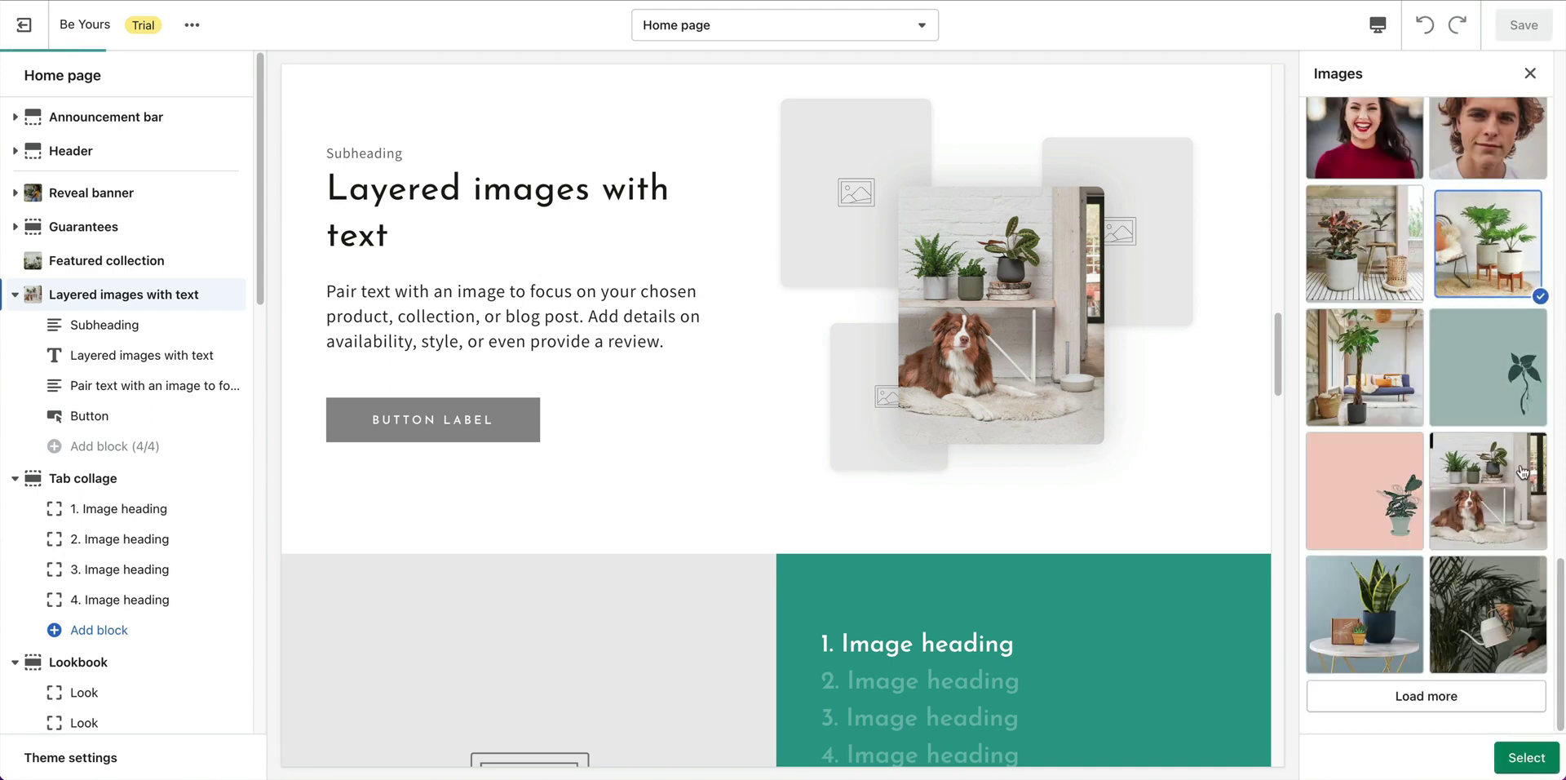
click(1526, 757)
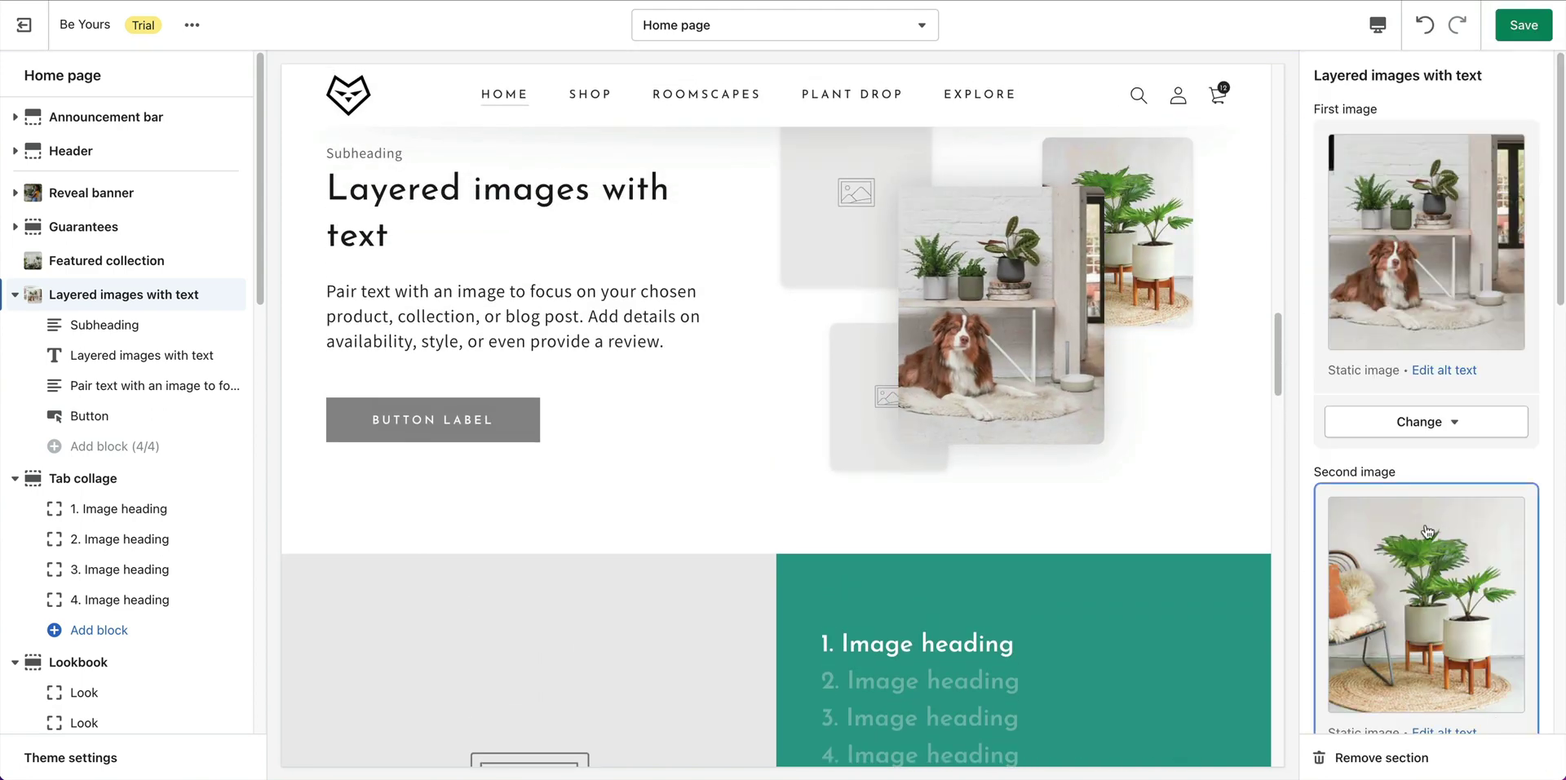
Fill the third and fourth slots with the living-room plant and tiled-floor potted plant photos.
scroll(1473, 583, down, 6)
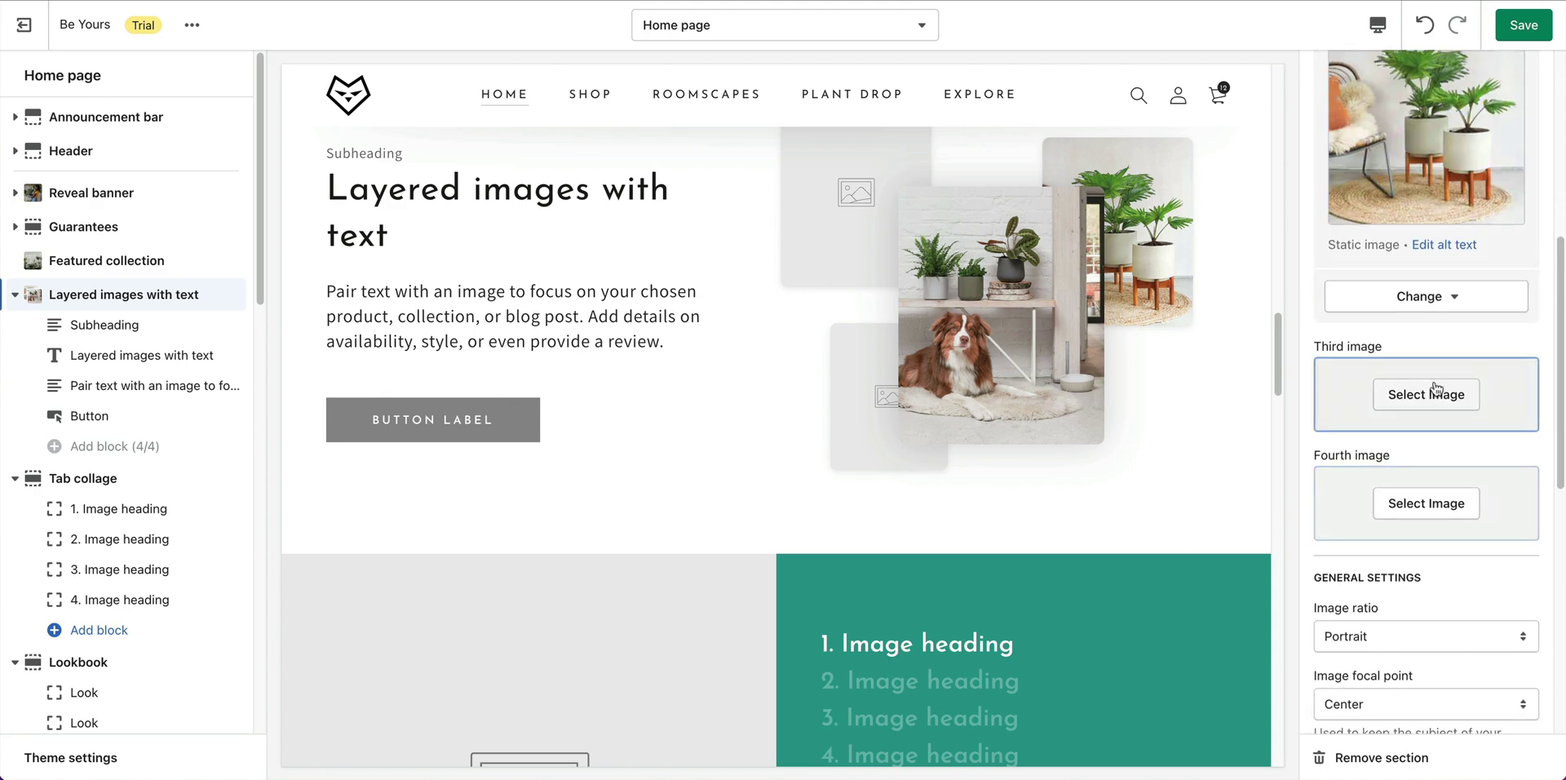
click(1426, 394)
scroll(1420, 547, down, 5)
scroll(1417, 549, down, 3)
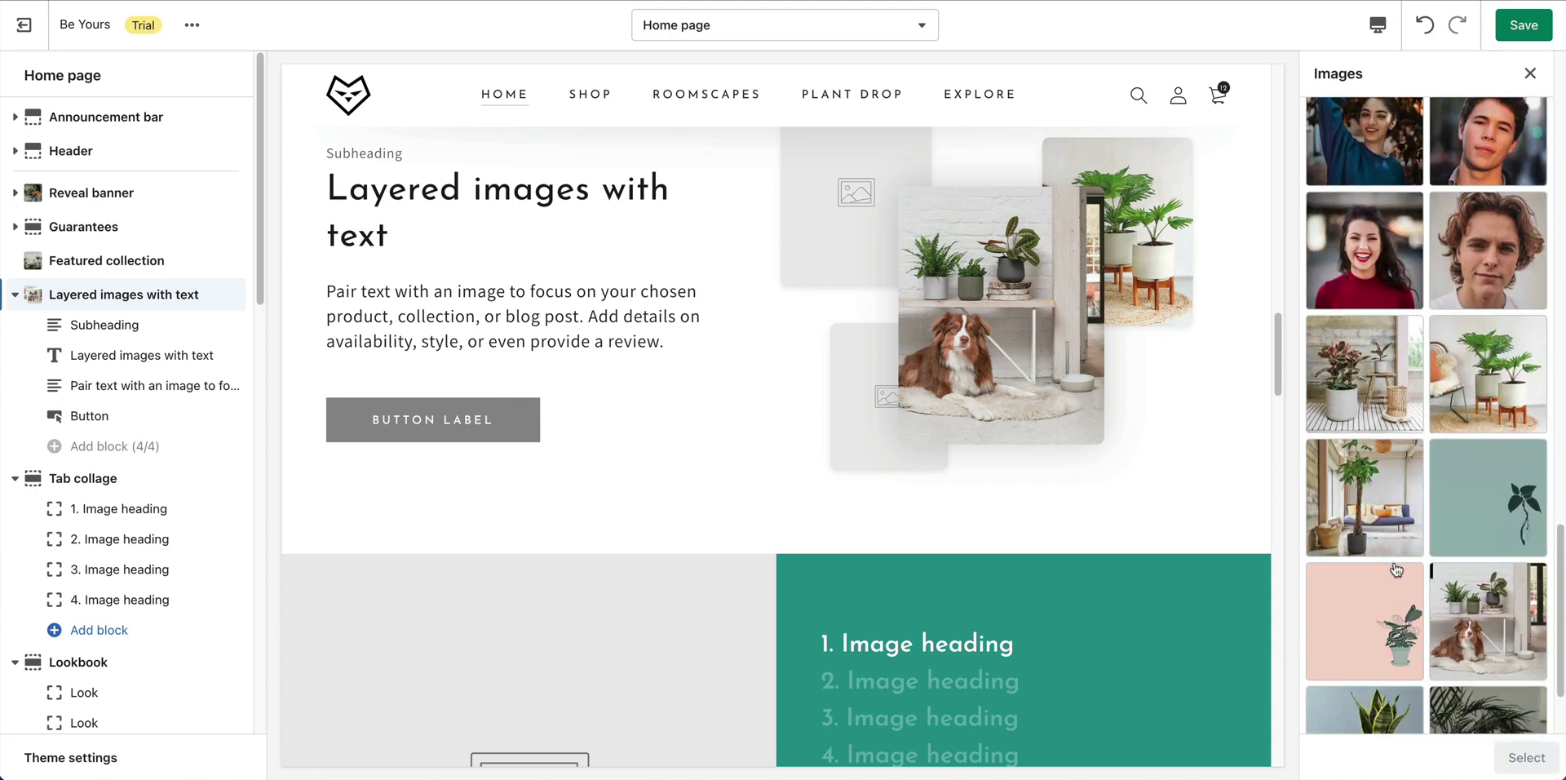
click(1396, 514)
click(1527, 758)
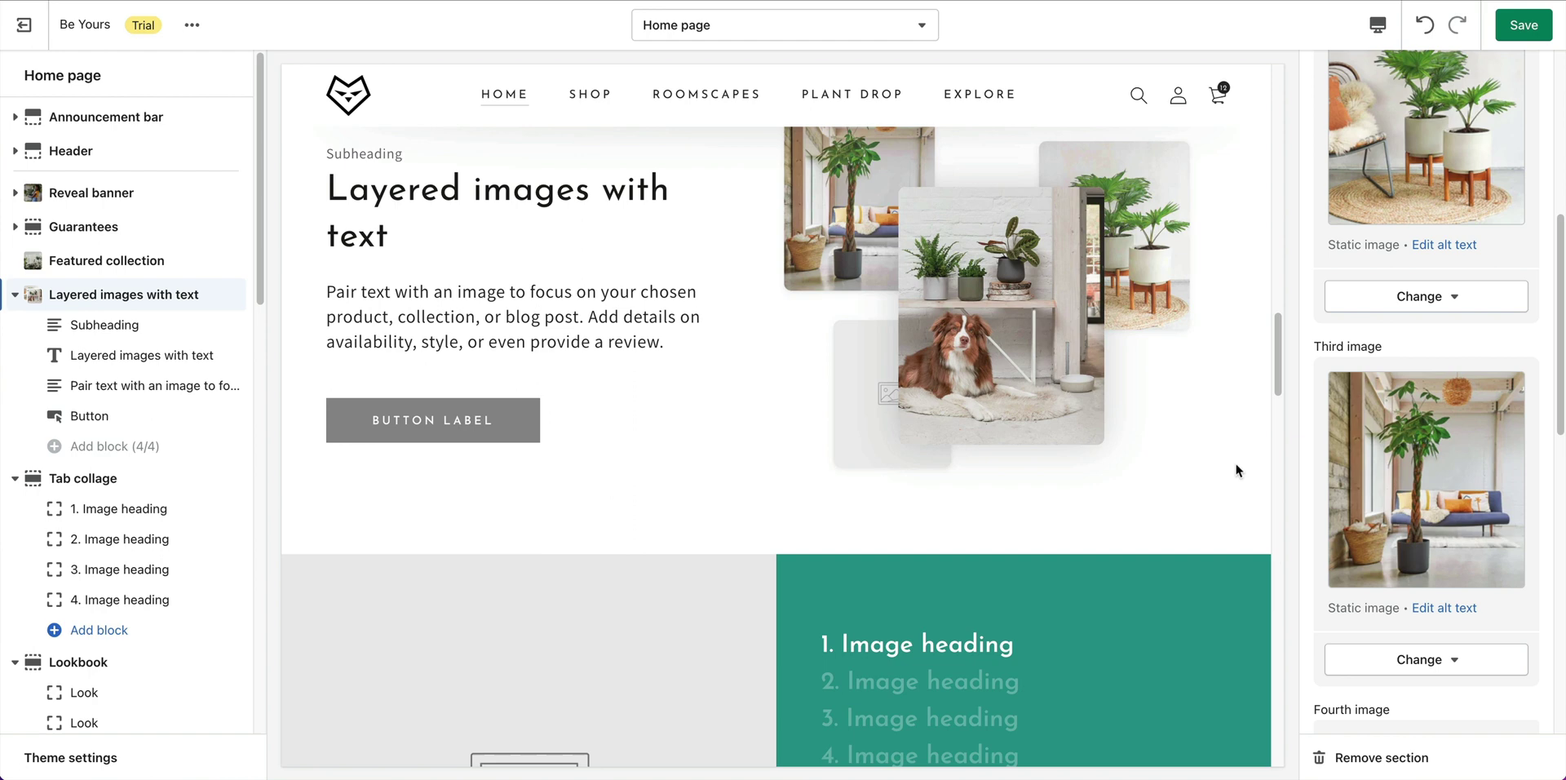
scroll(1461, 532, down, 10)
scroll(1426, 334, up, 6)
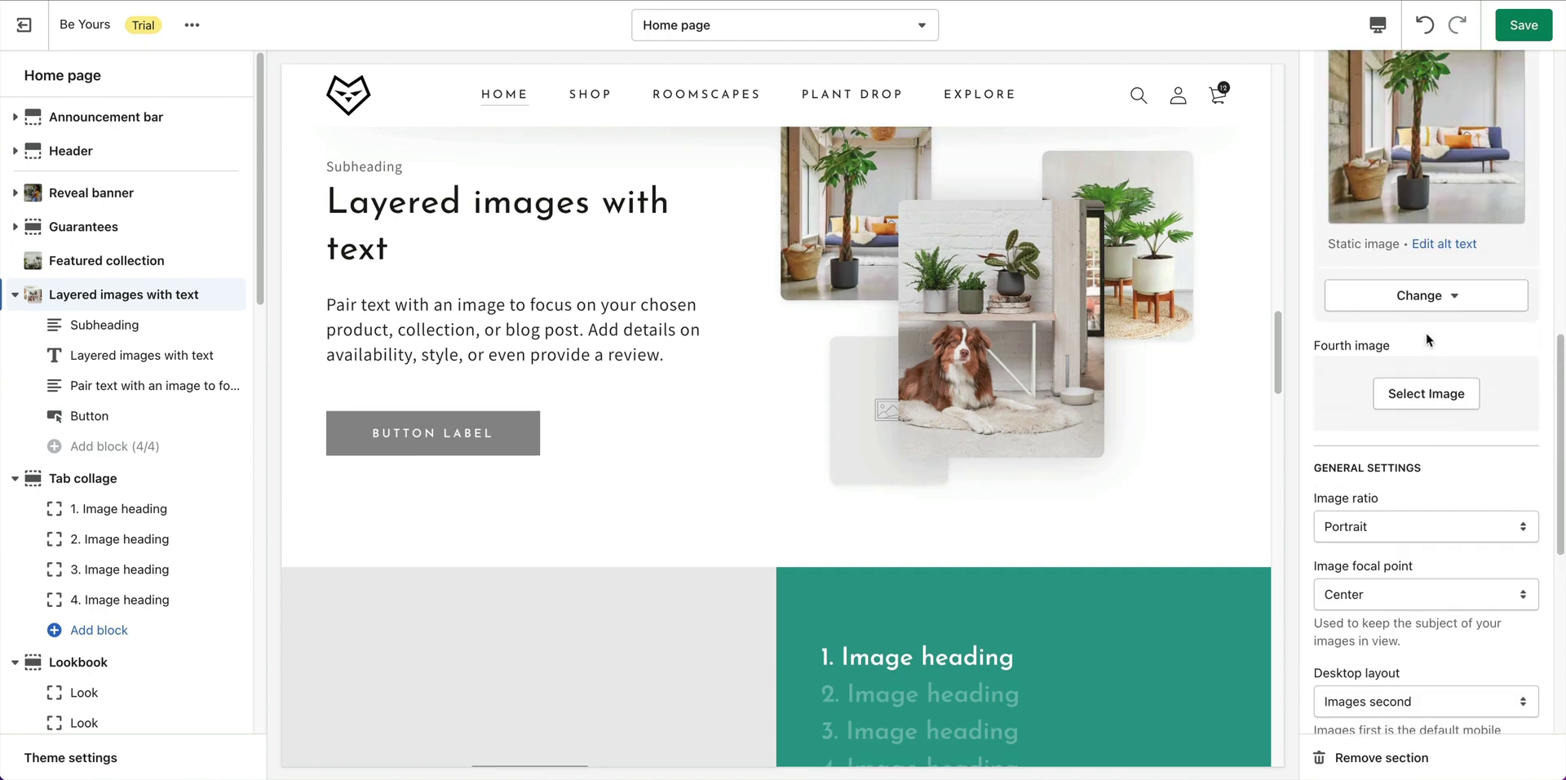
click(1419, 385)
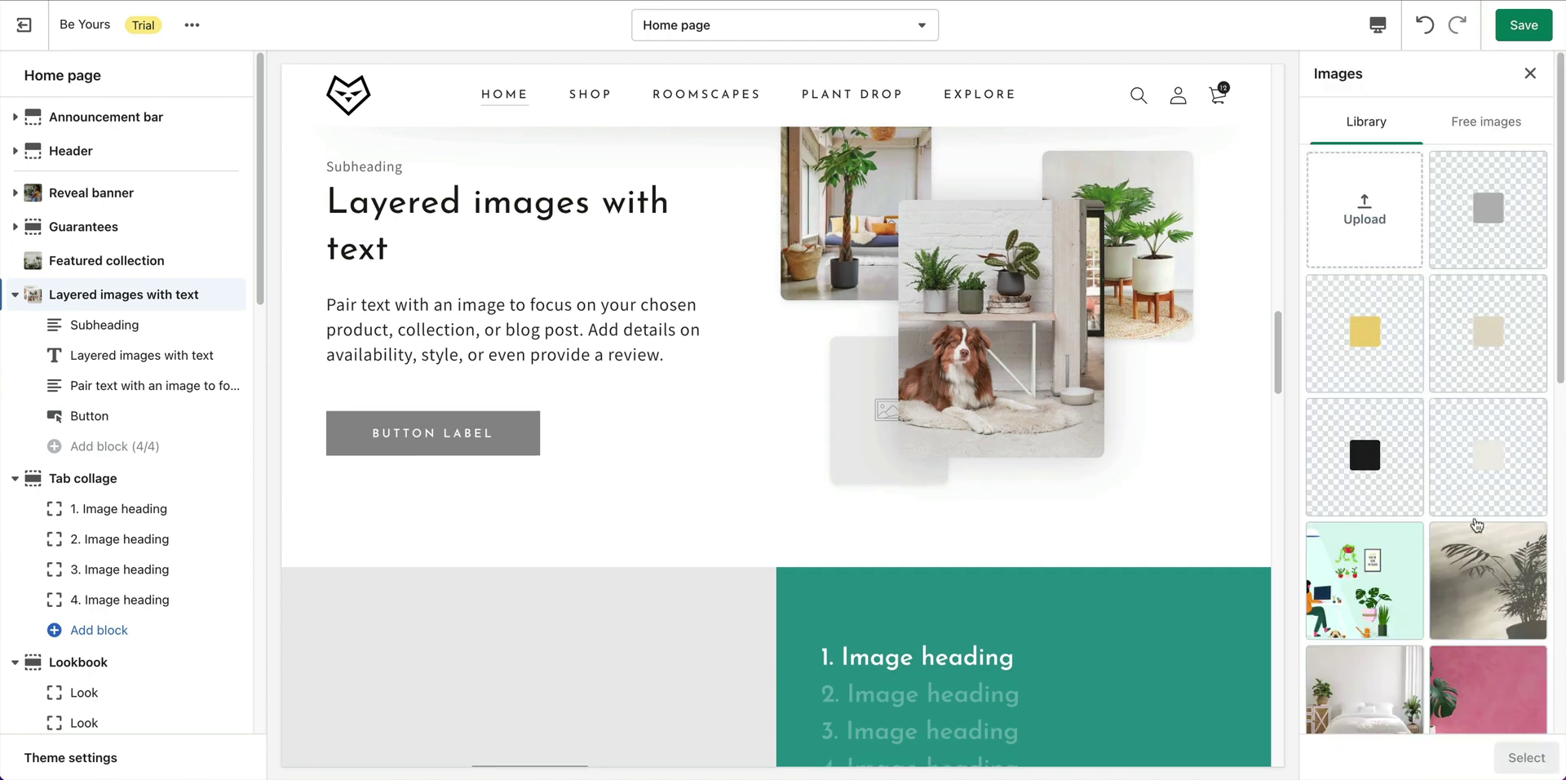
scroll(1454, 481, down, 5)
click(1373, 269)
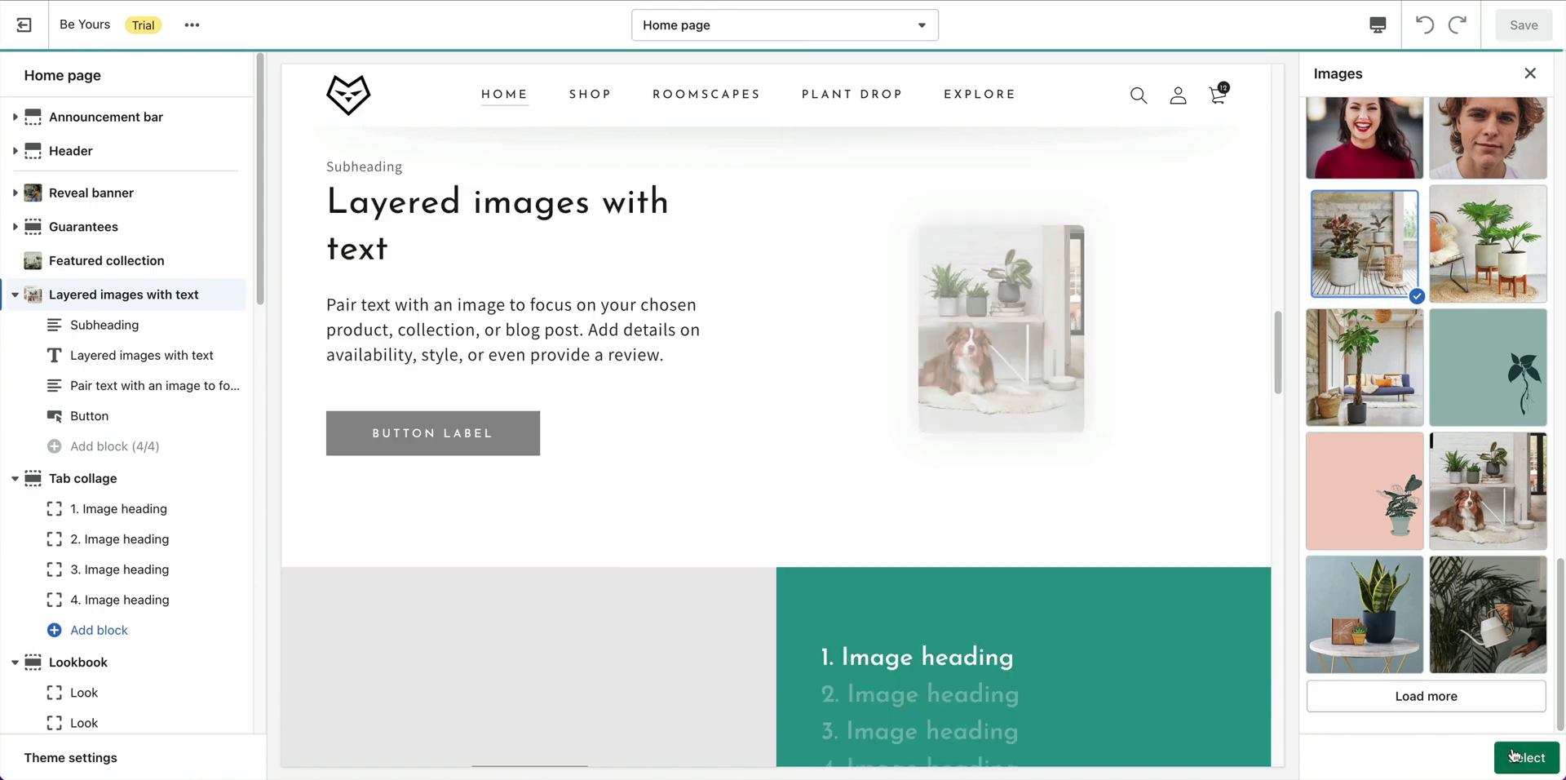
click(1526, 757)
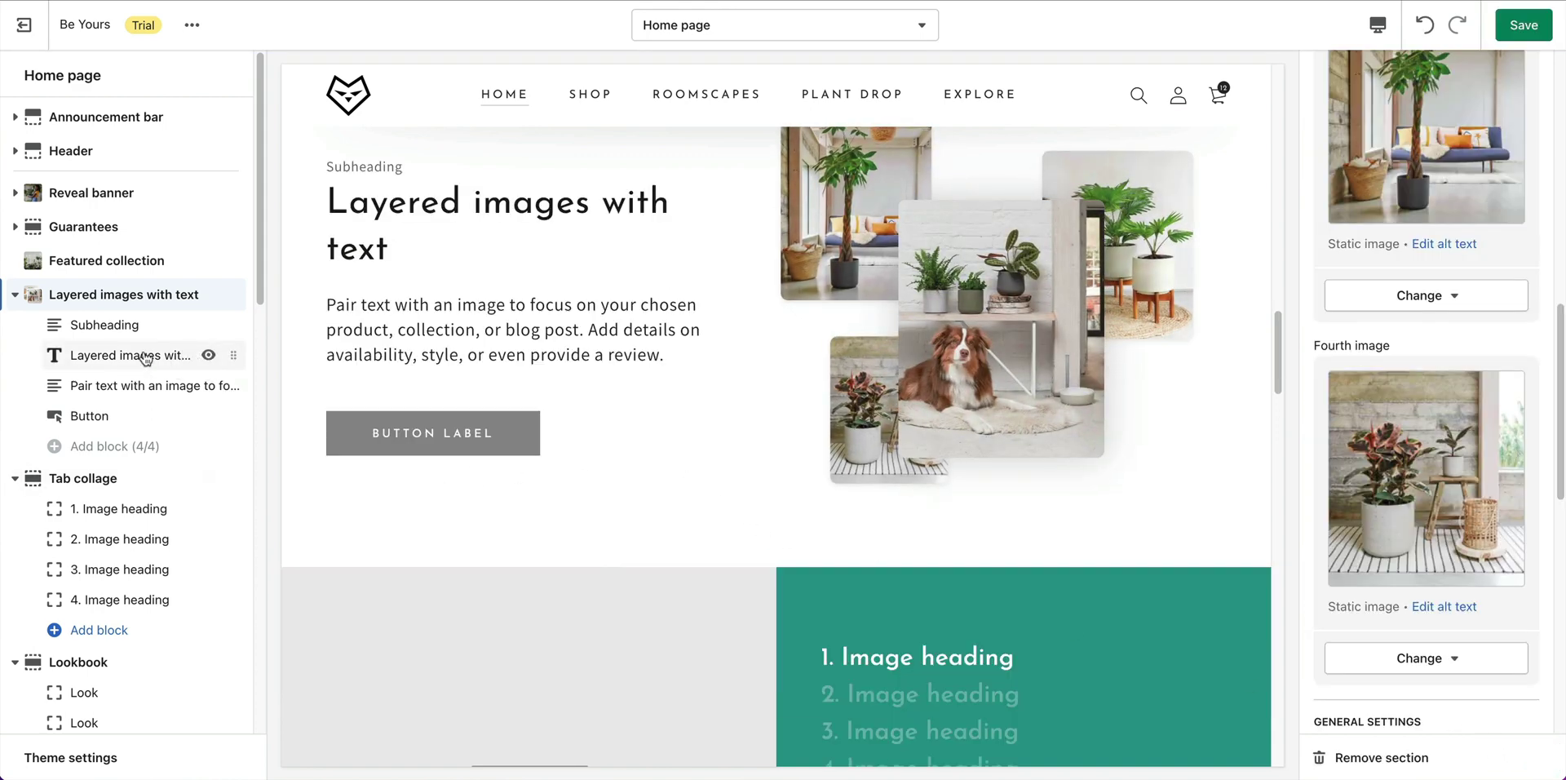
click(81, 325)
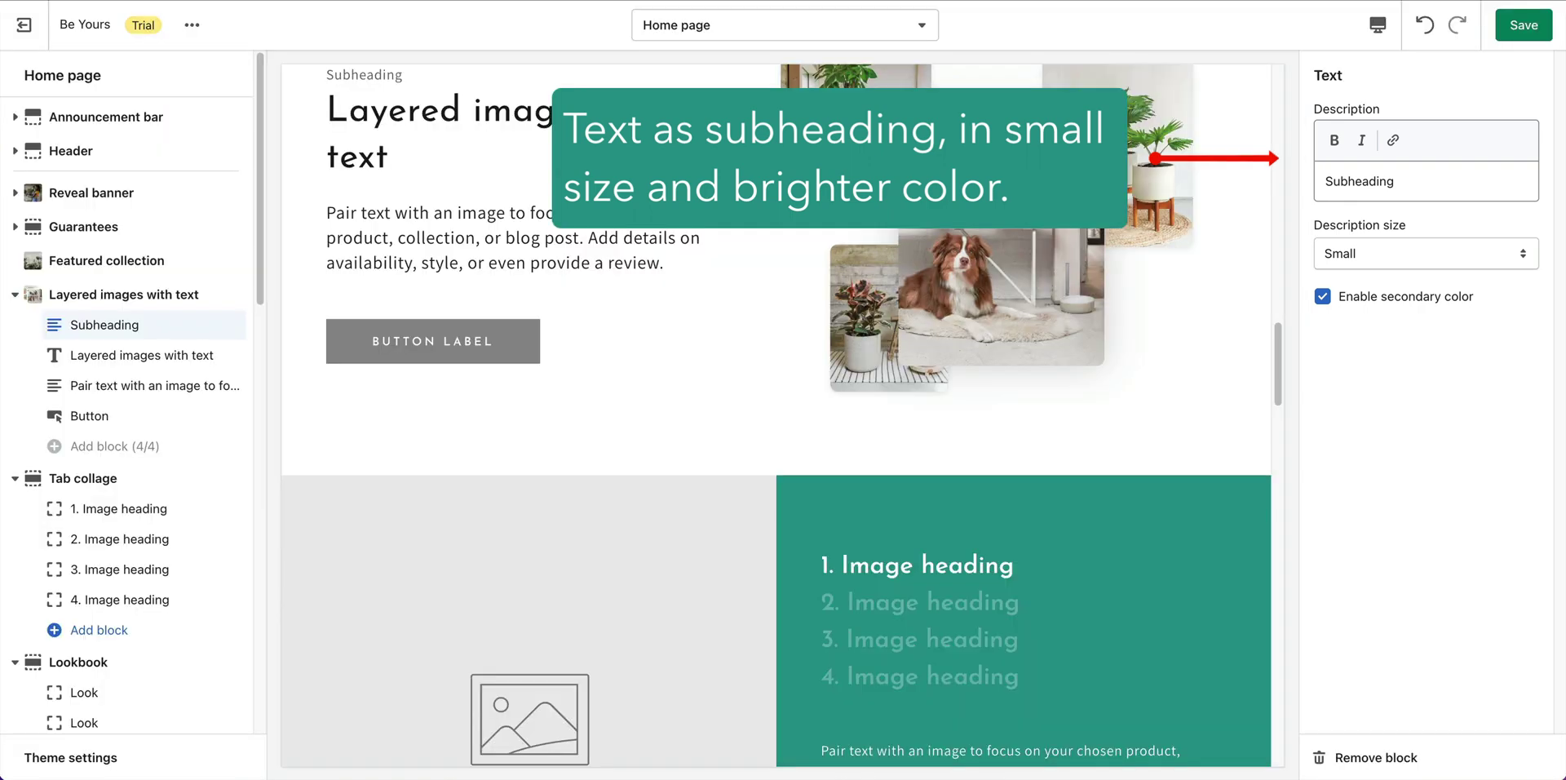
Change the subheading to 'Give the gift that grows' and the heading to 'Meaningful Gifting'.
click(1416, 175)
double_click(1416, 175)
text(Give the gift that grows)
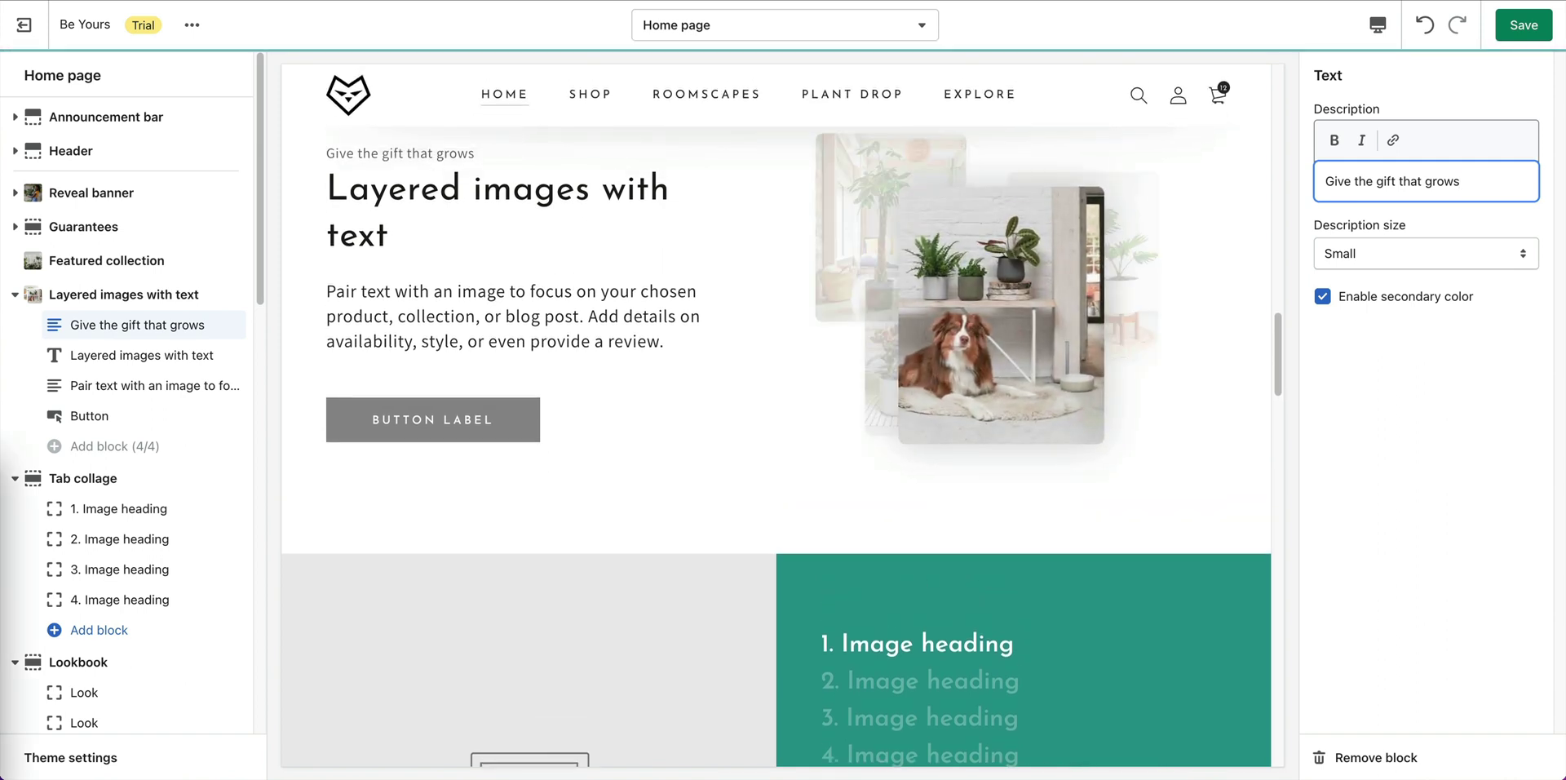
click(122, 356)
click(1438, 136)
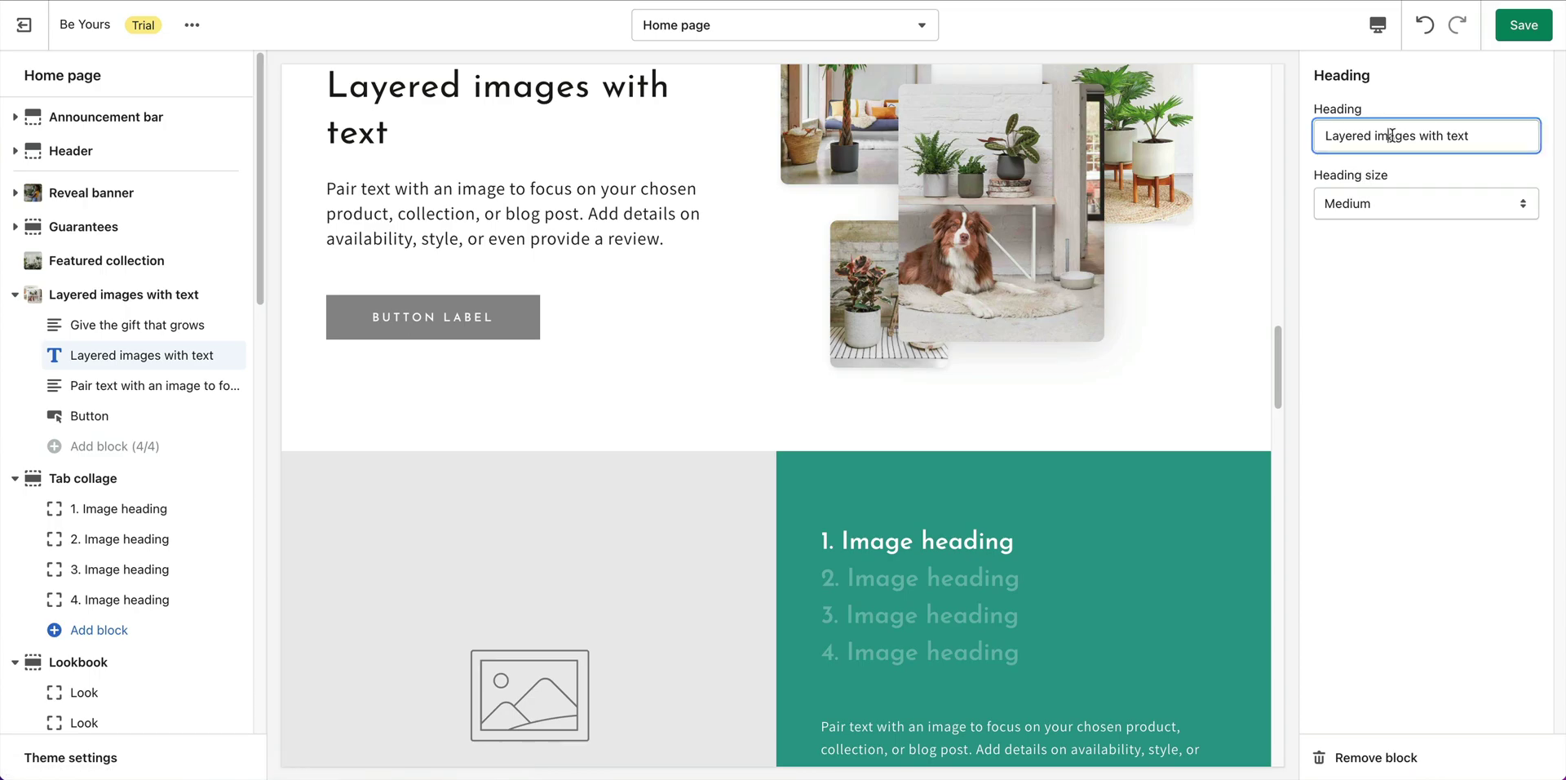
triple_click(1437, 136)
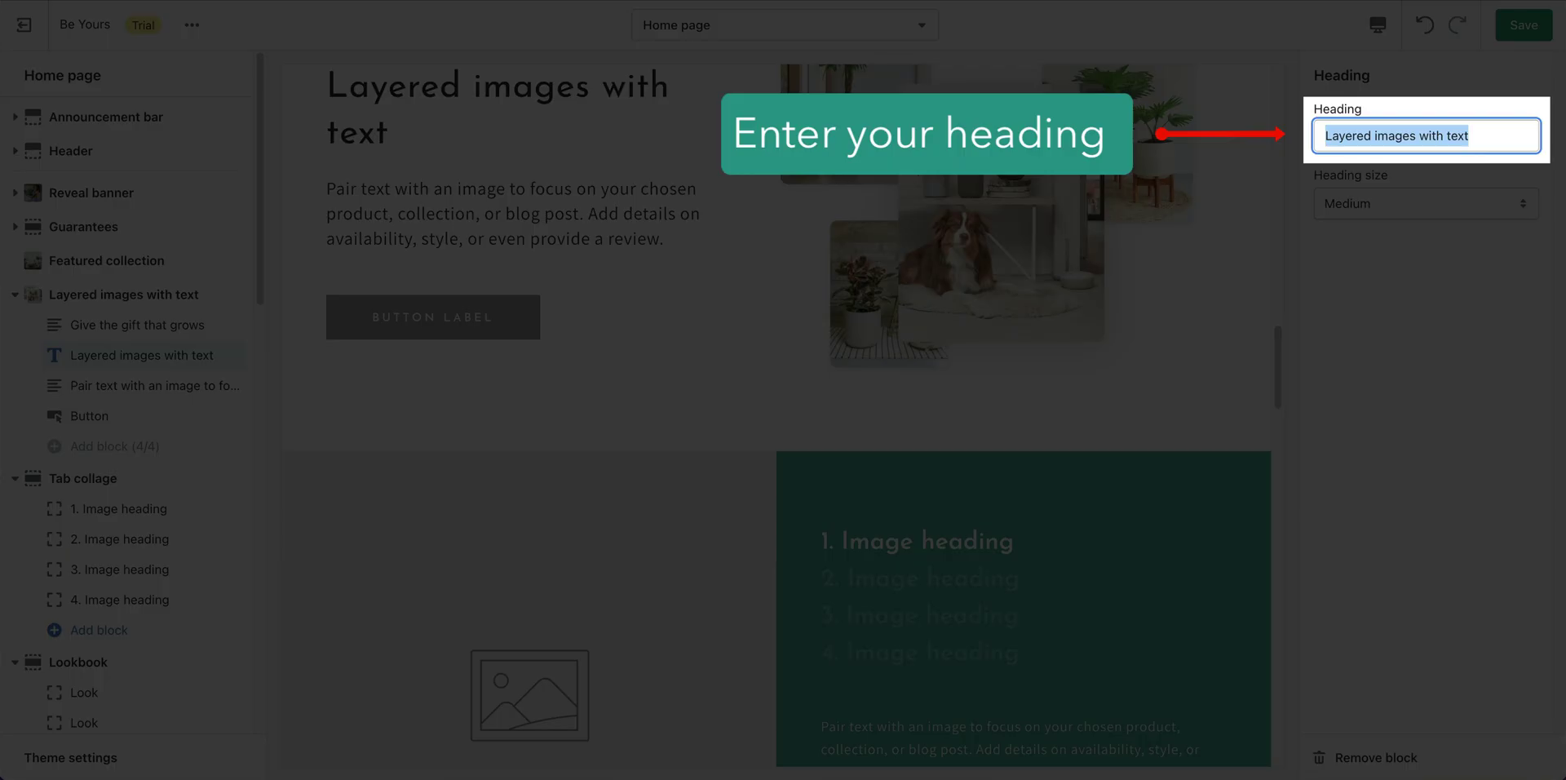
text(Meaningful Gifting)
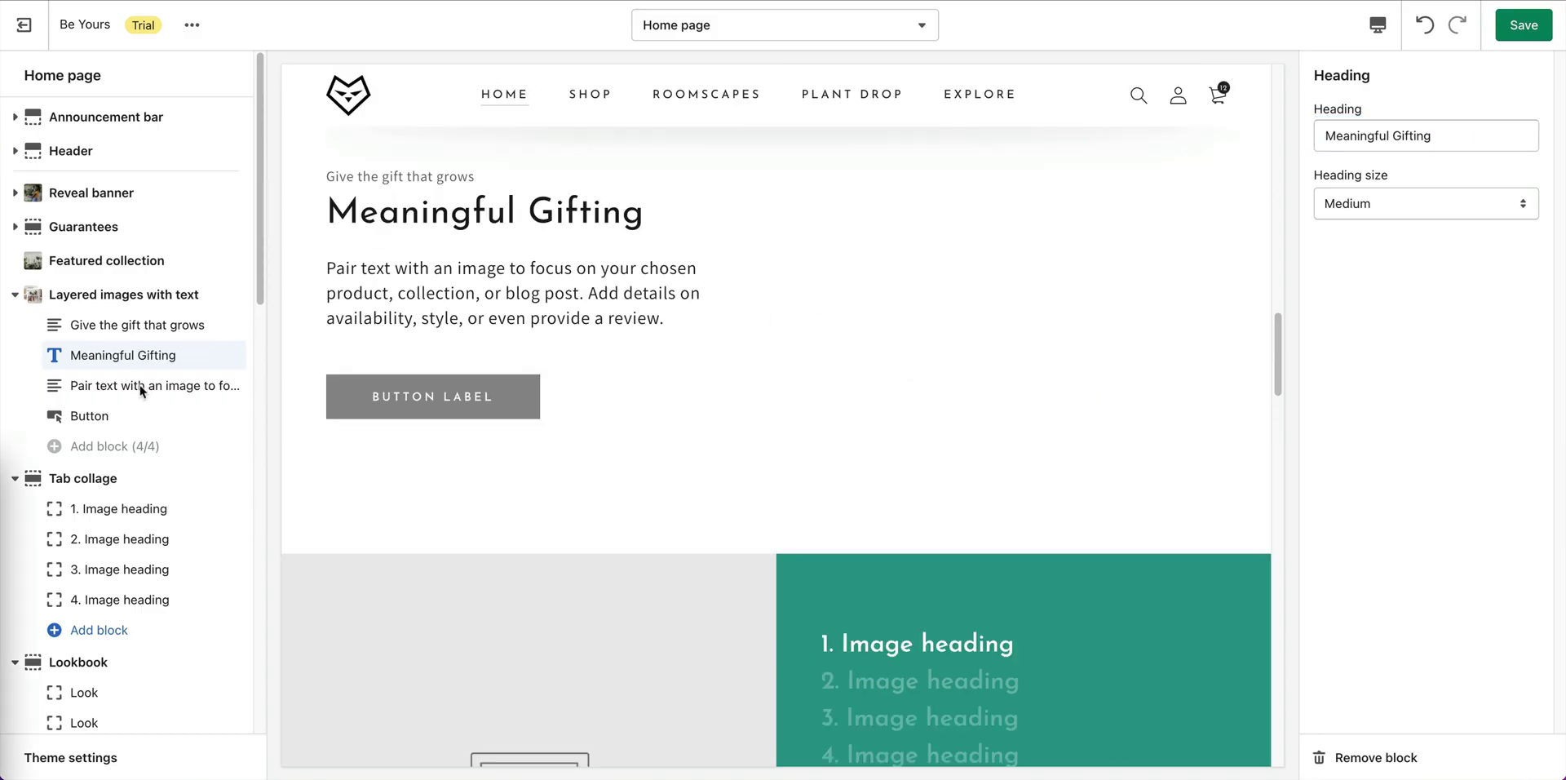
Replace the placeholder description with the next-day gift-delivery text.
click(125, 387)
click(1393, 217)
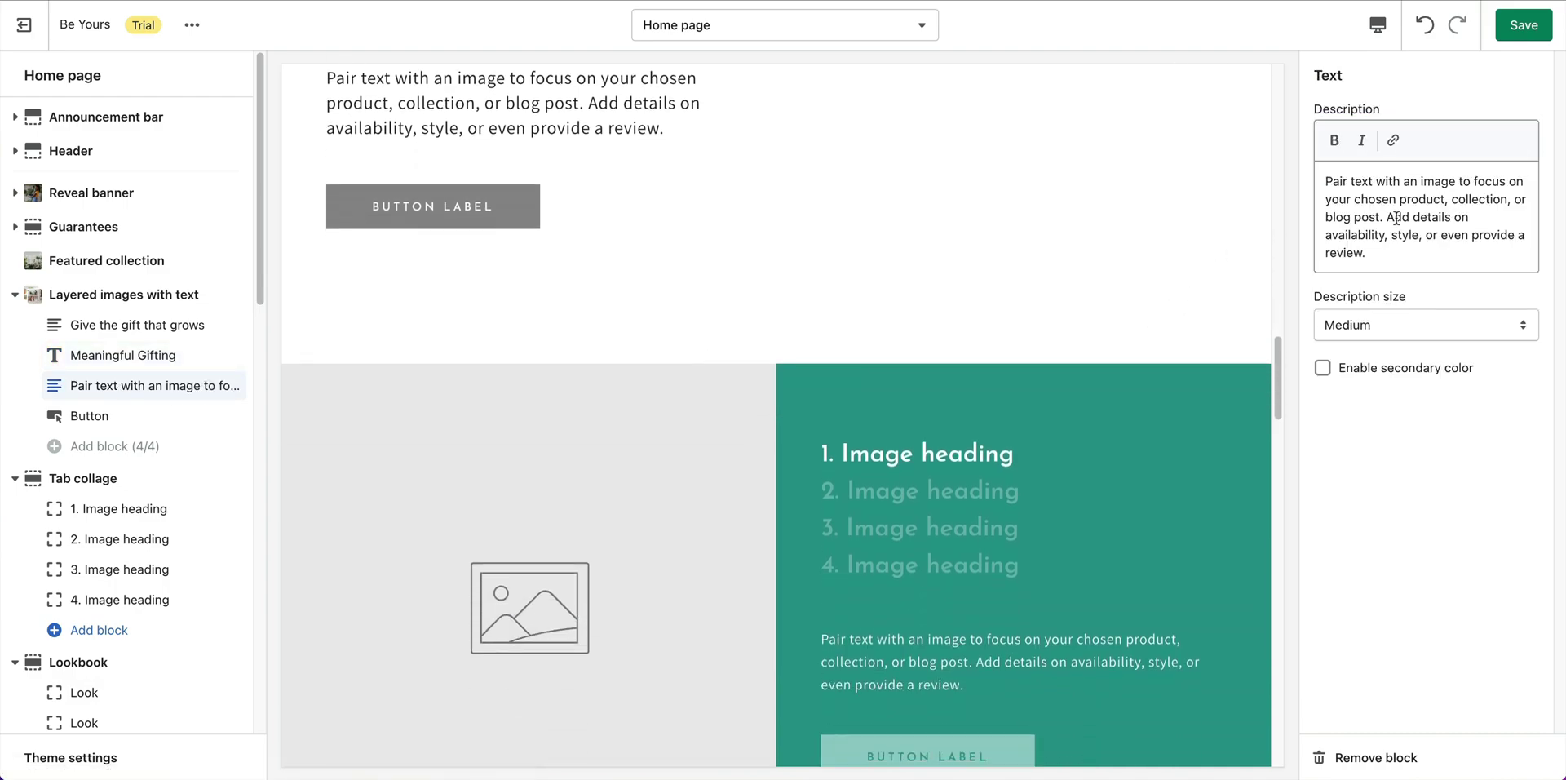
triple_click(1422, 217)
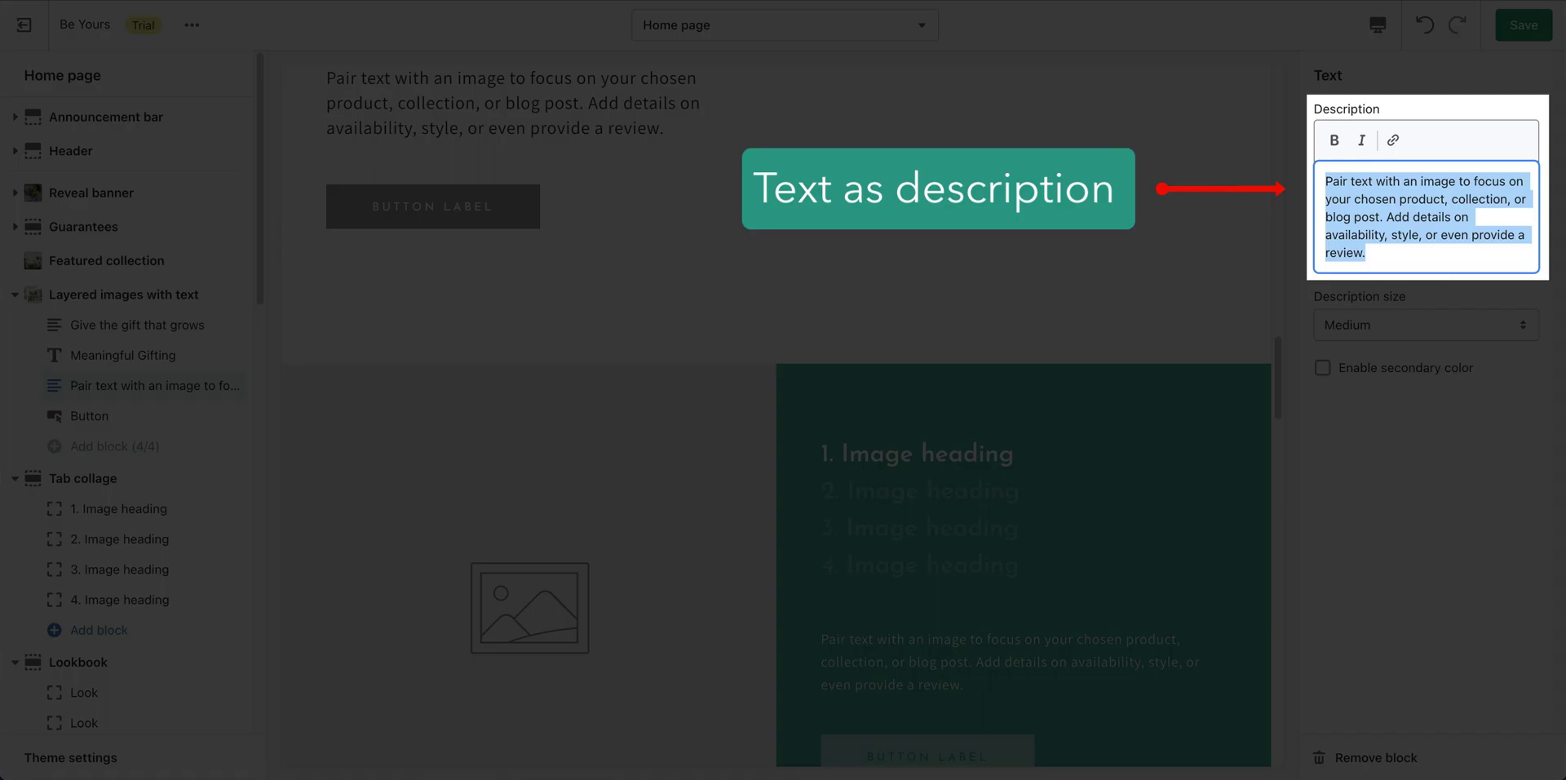
text(Select next day delivery & add a personal gift message at checkout. Our studio team will handwrite your note on our beautiful gift card for an extra special touch!)
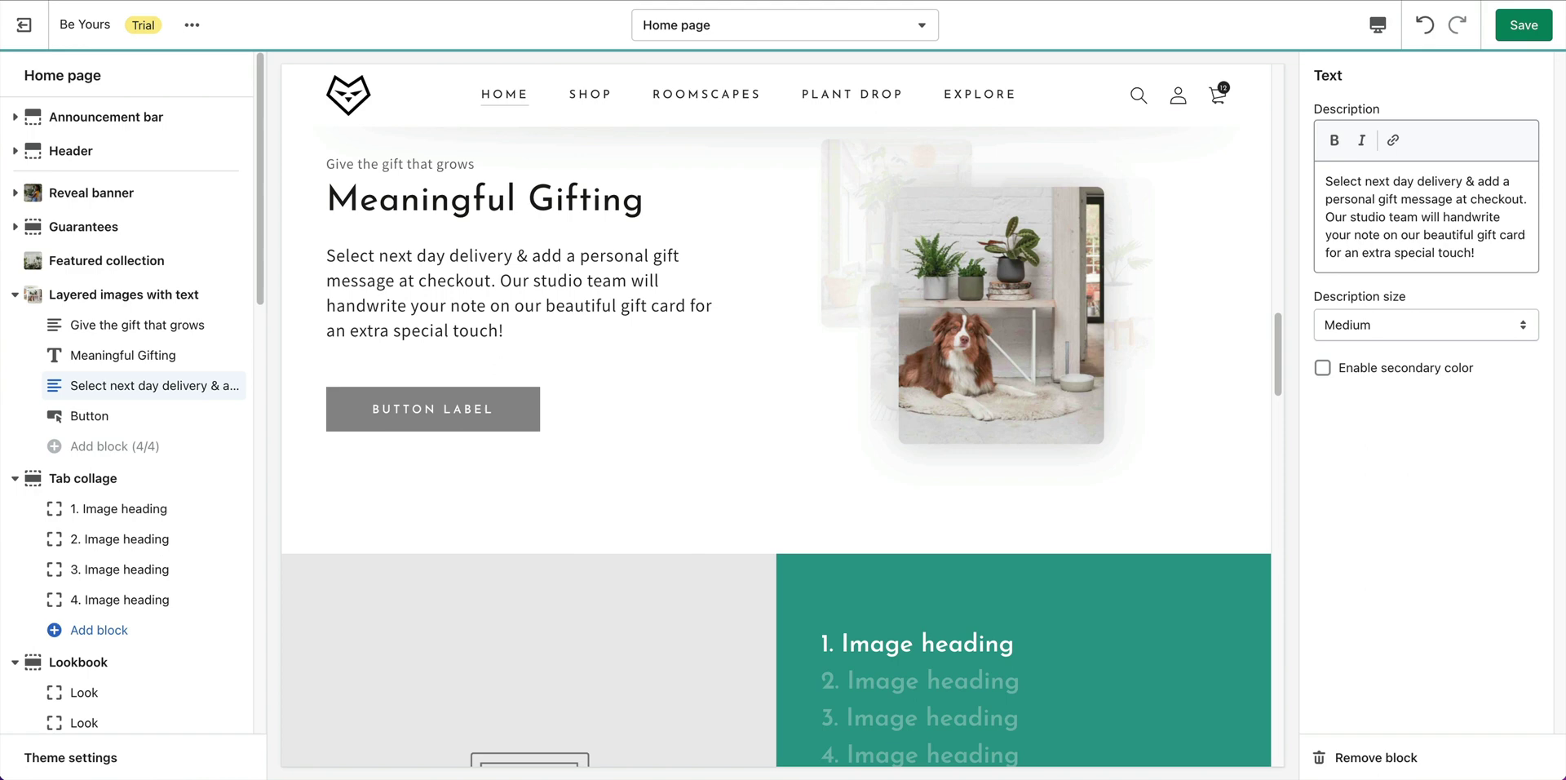
click(90, 418)
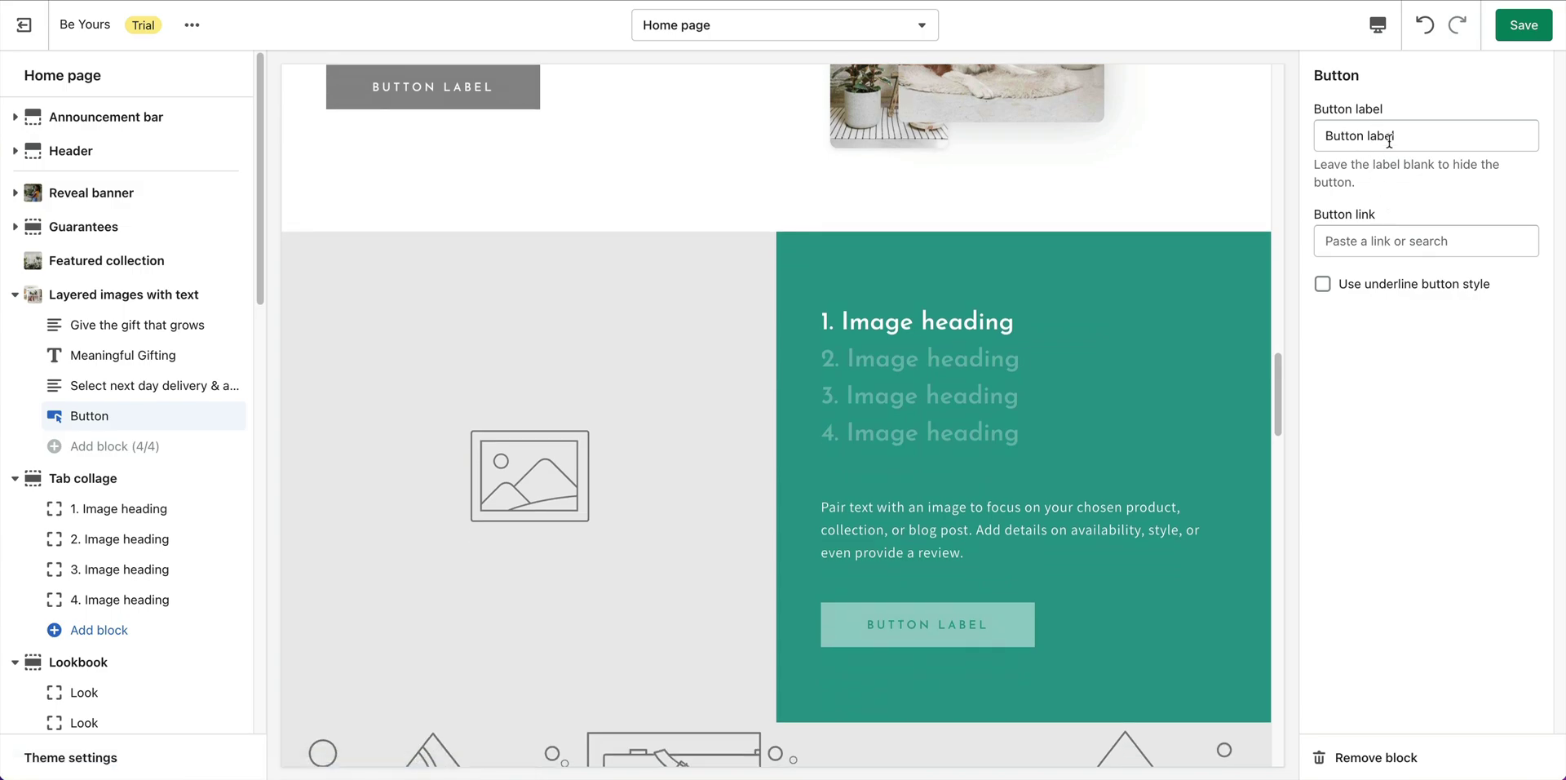
Label the layered section's button 'Shop Gifts' and link it to All products.
click(1458, 137)
key(super+a)
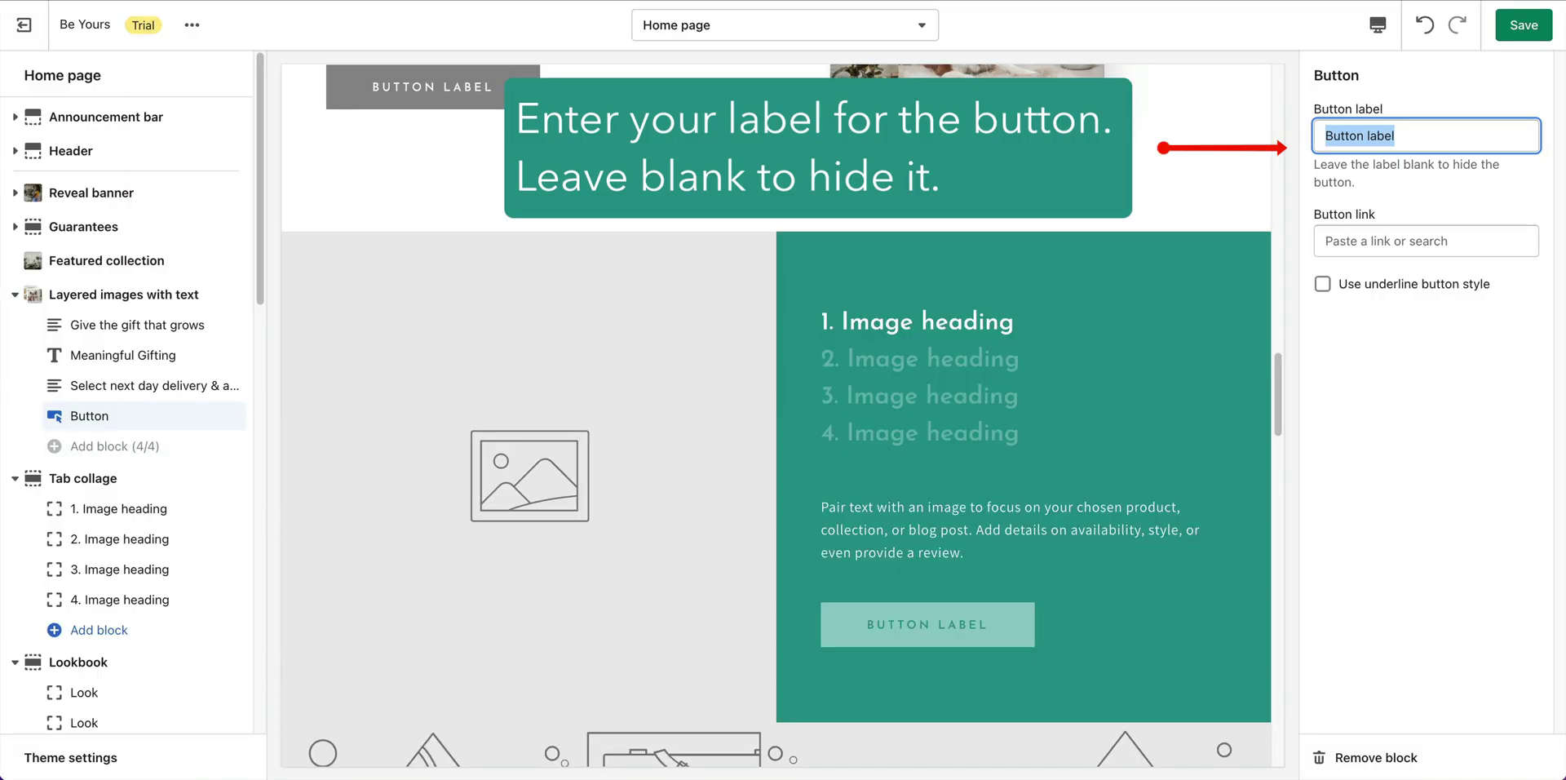
text(Shop Gifts)
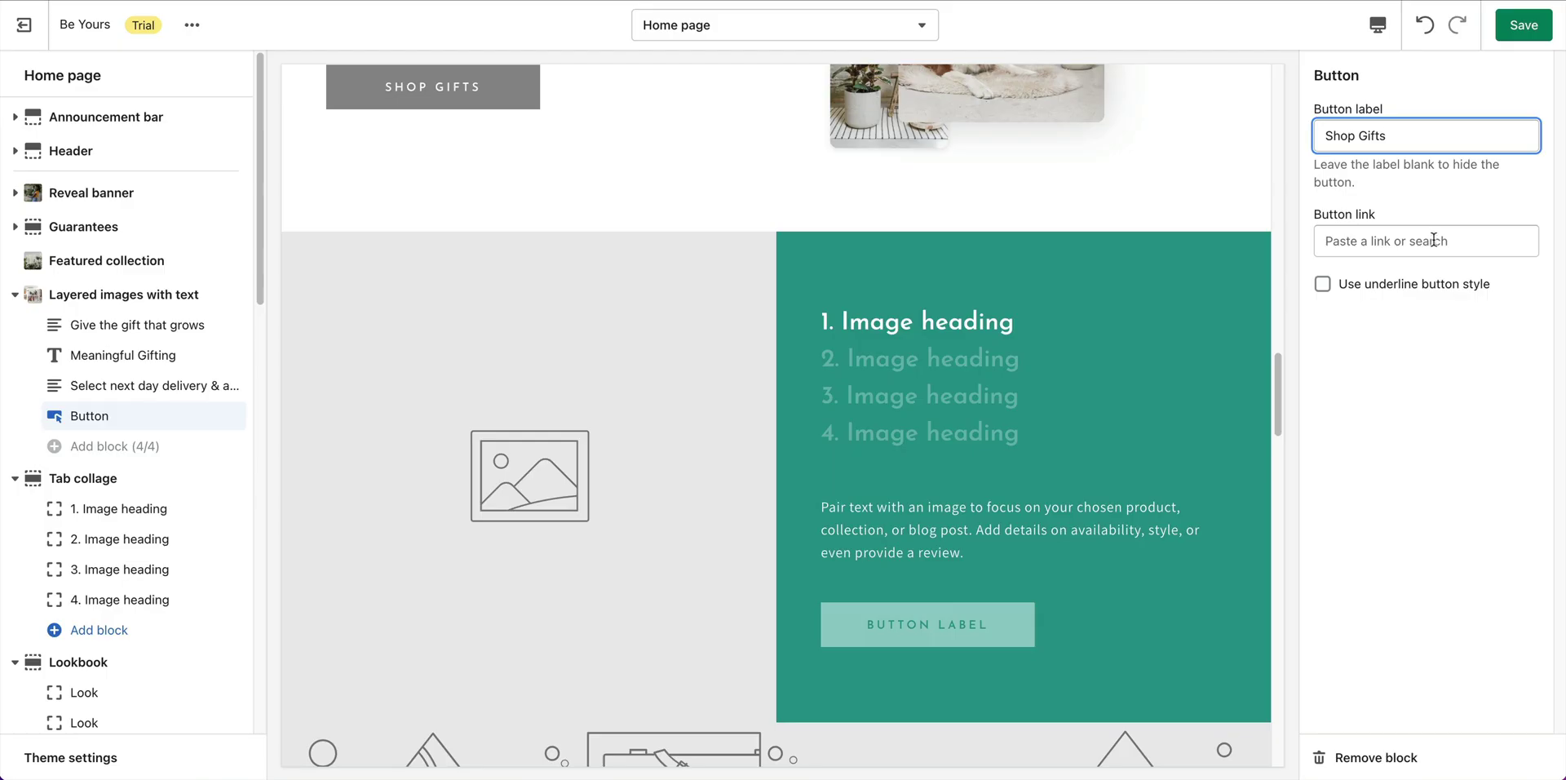
click(1434, 239)
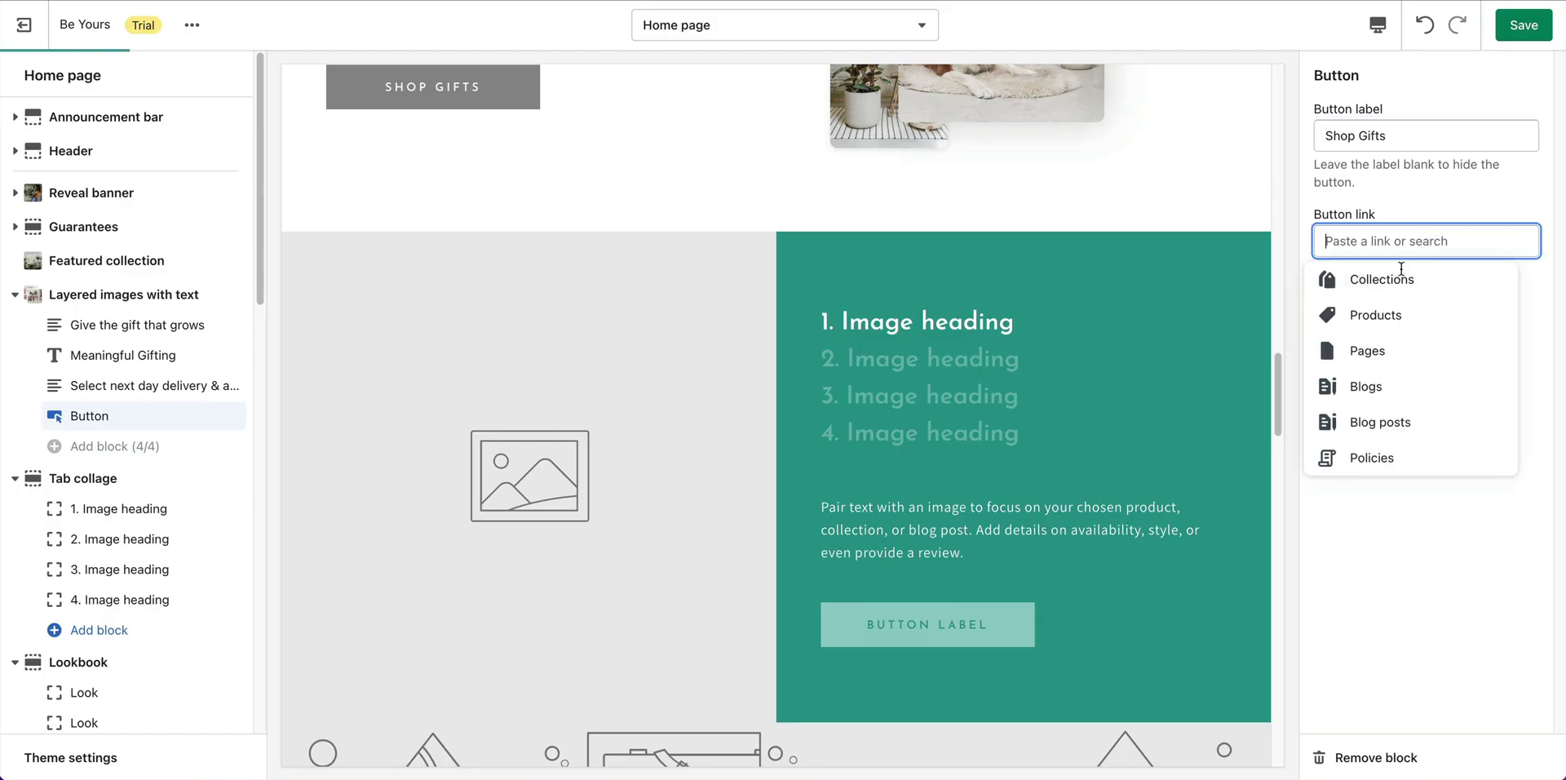
click(1396, 323)
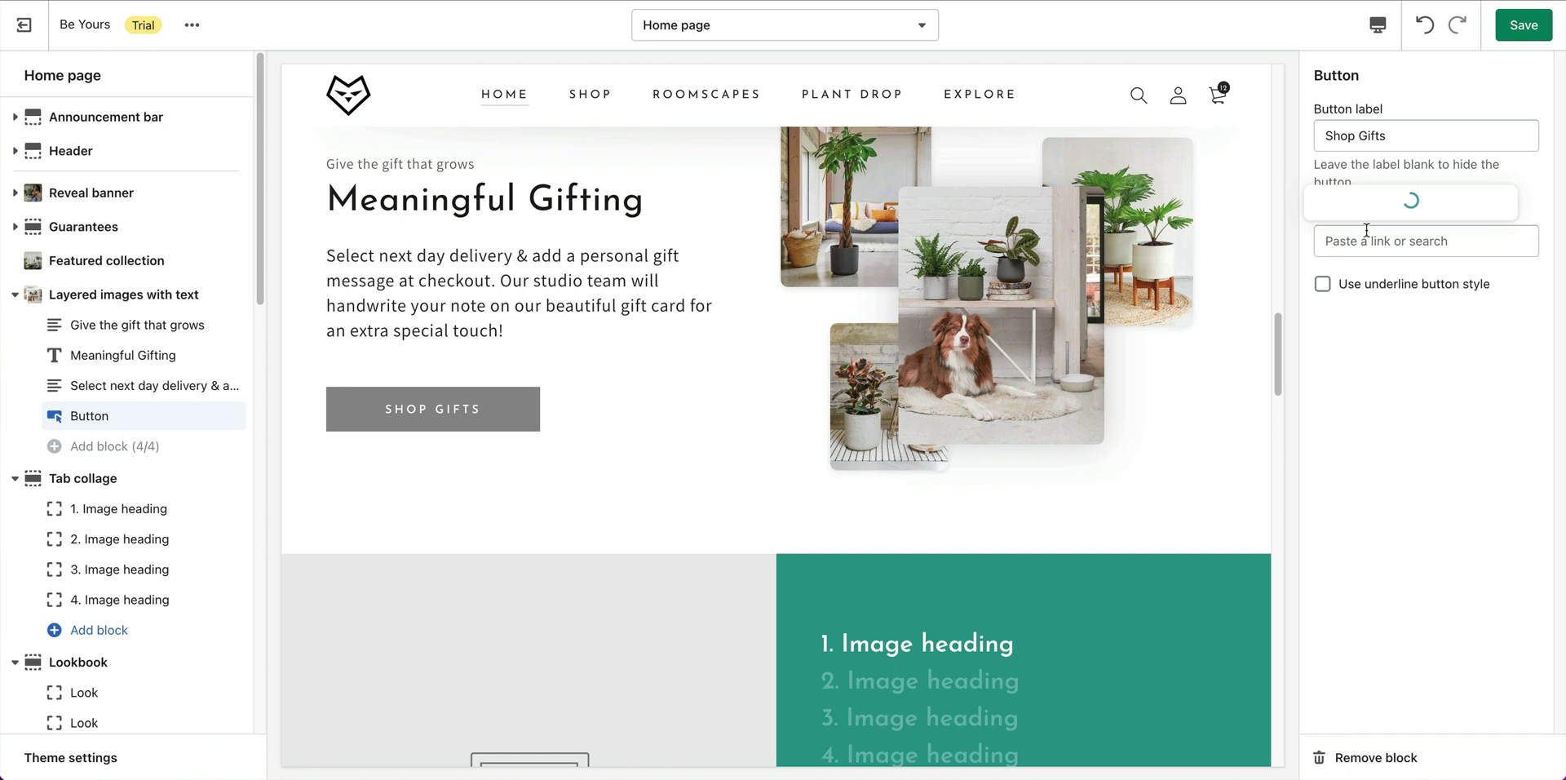
click(1379, 308)
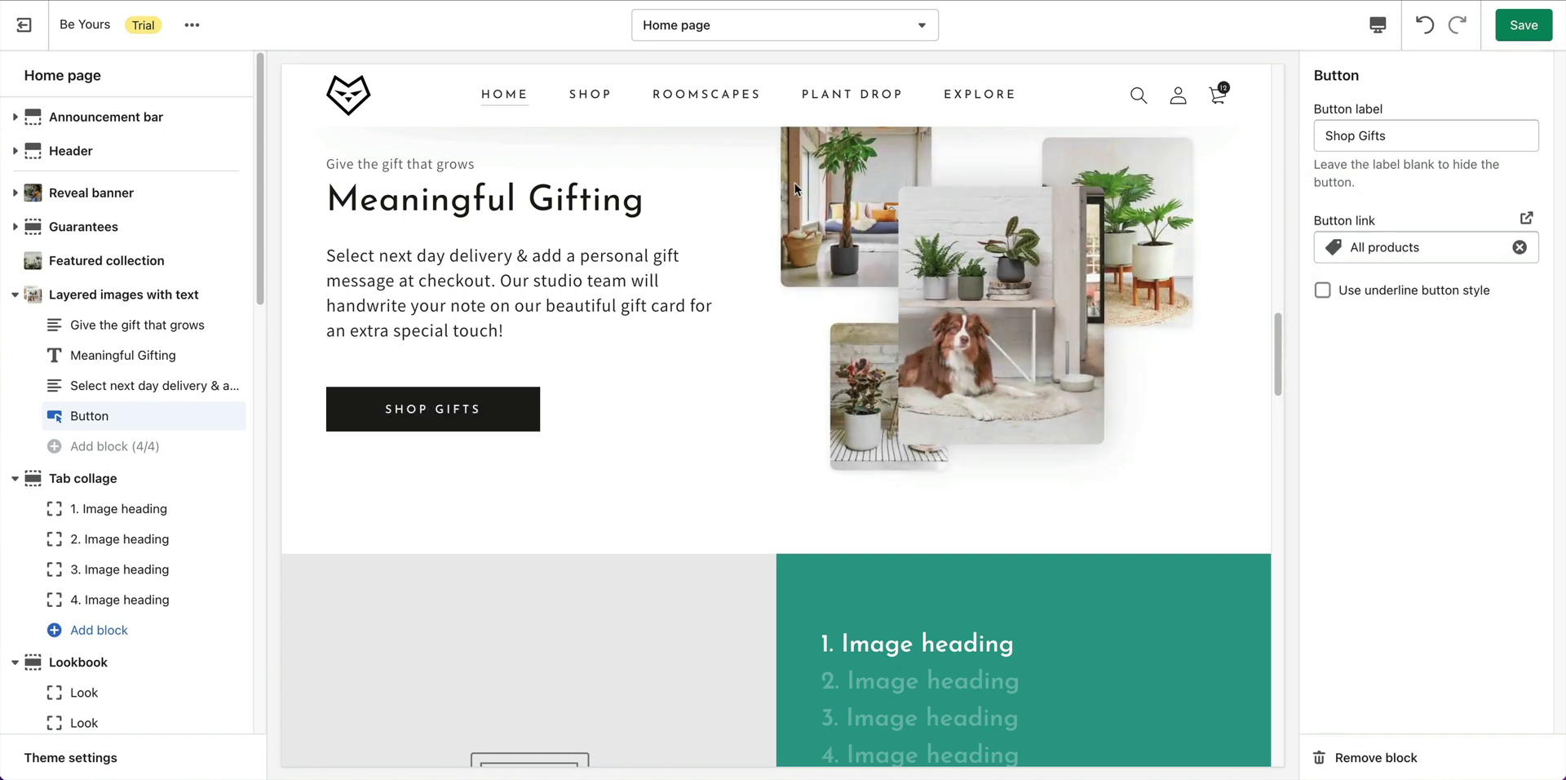
click(90, 298)
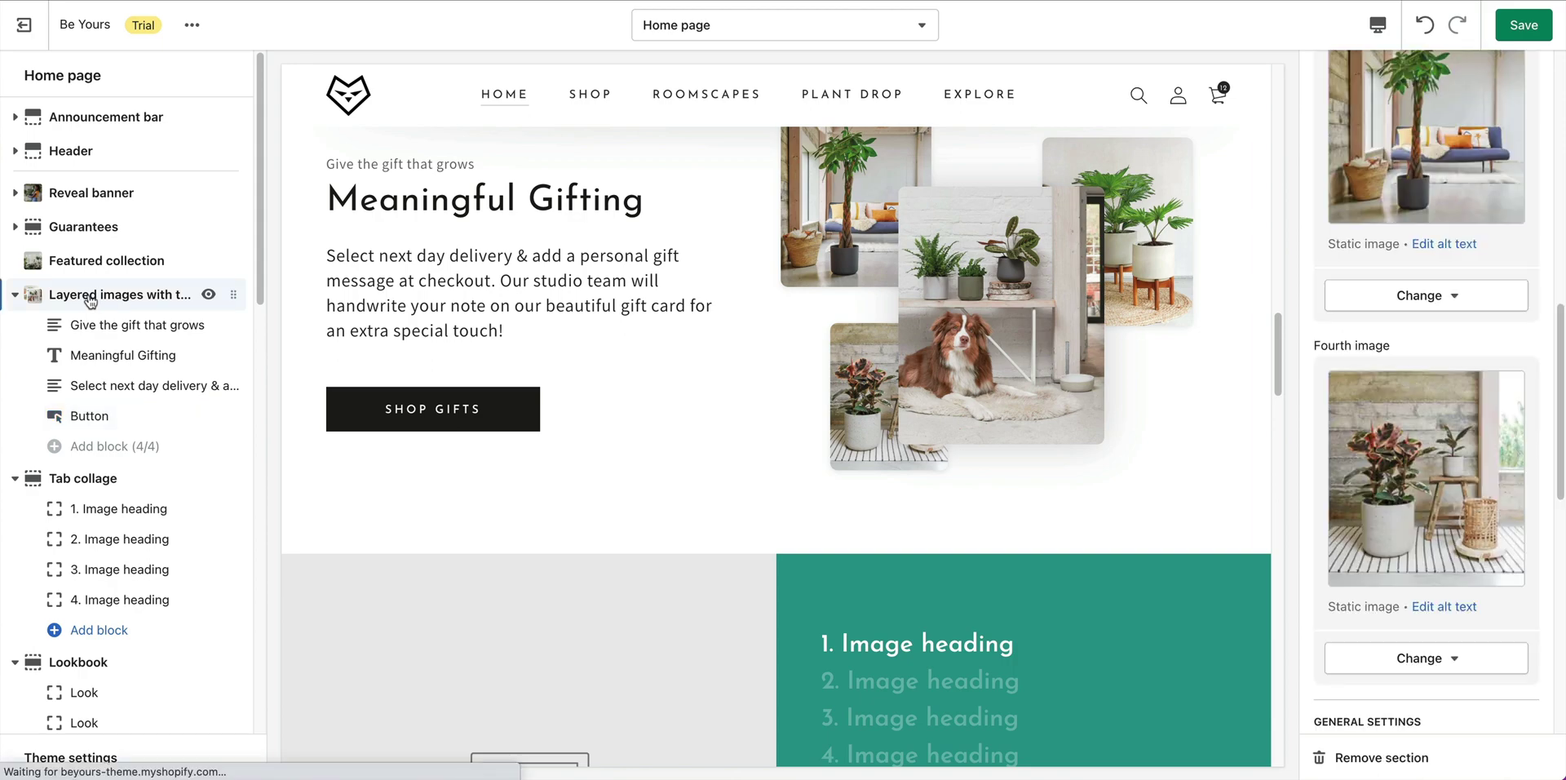
Save the home page, then give the first collage tab the living room photo.
key(ctrl+s)
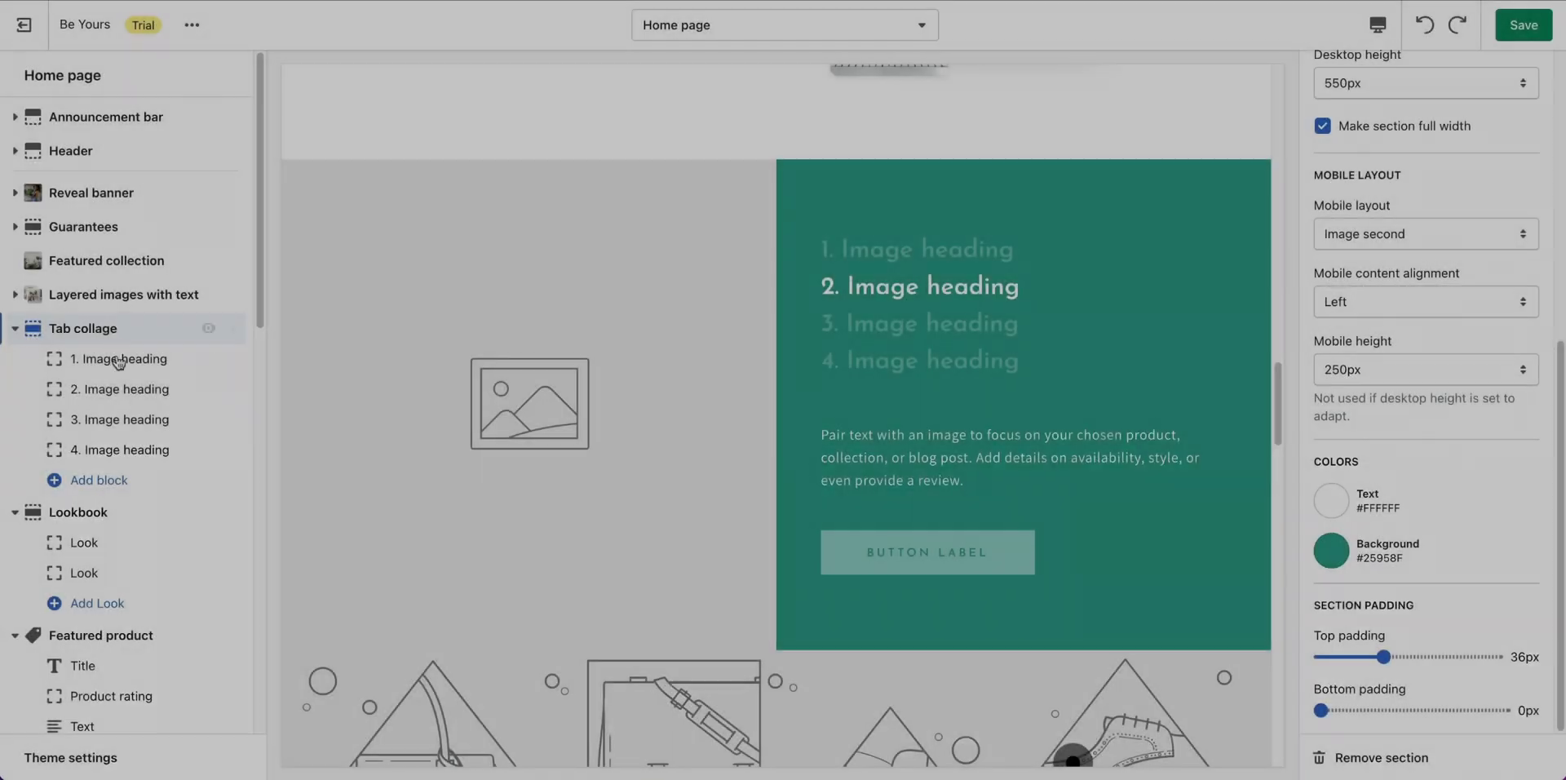
click(121, 359)
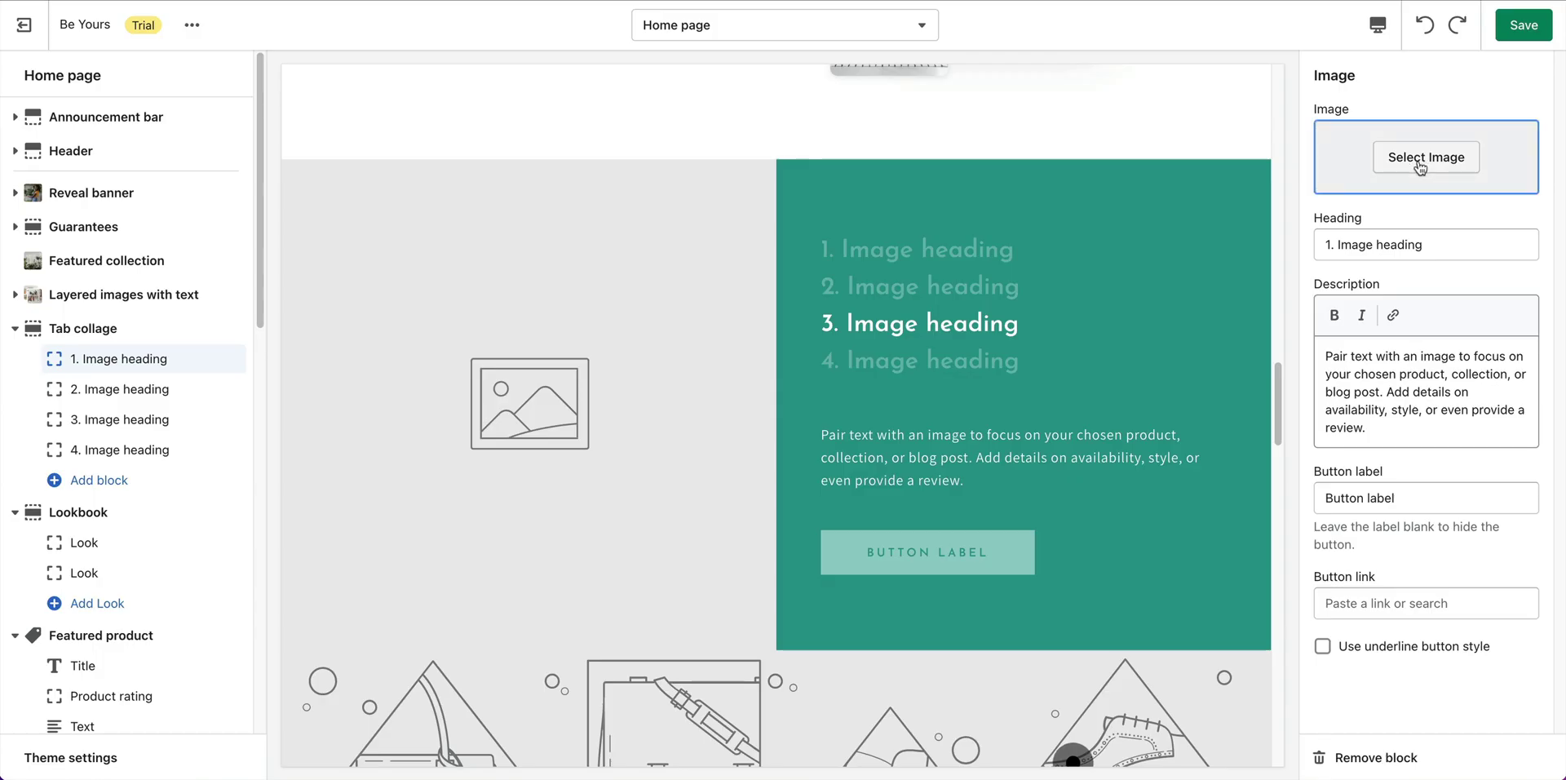
click(1423, 163)
scroll(1451, 517, down, 3)
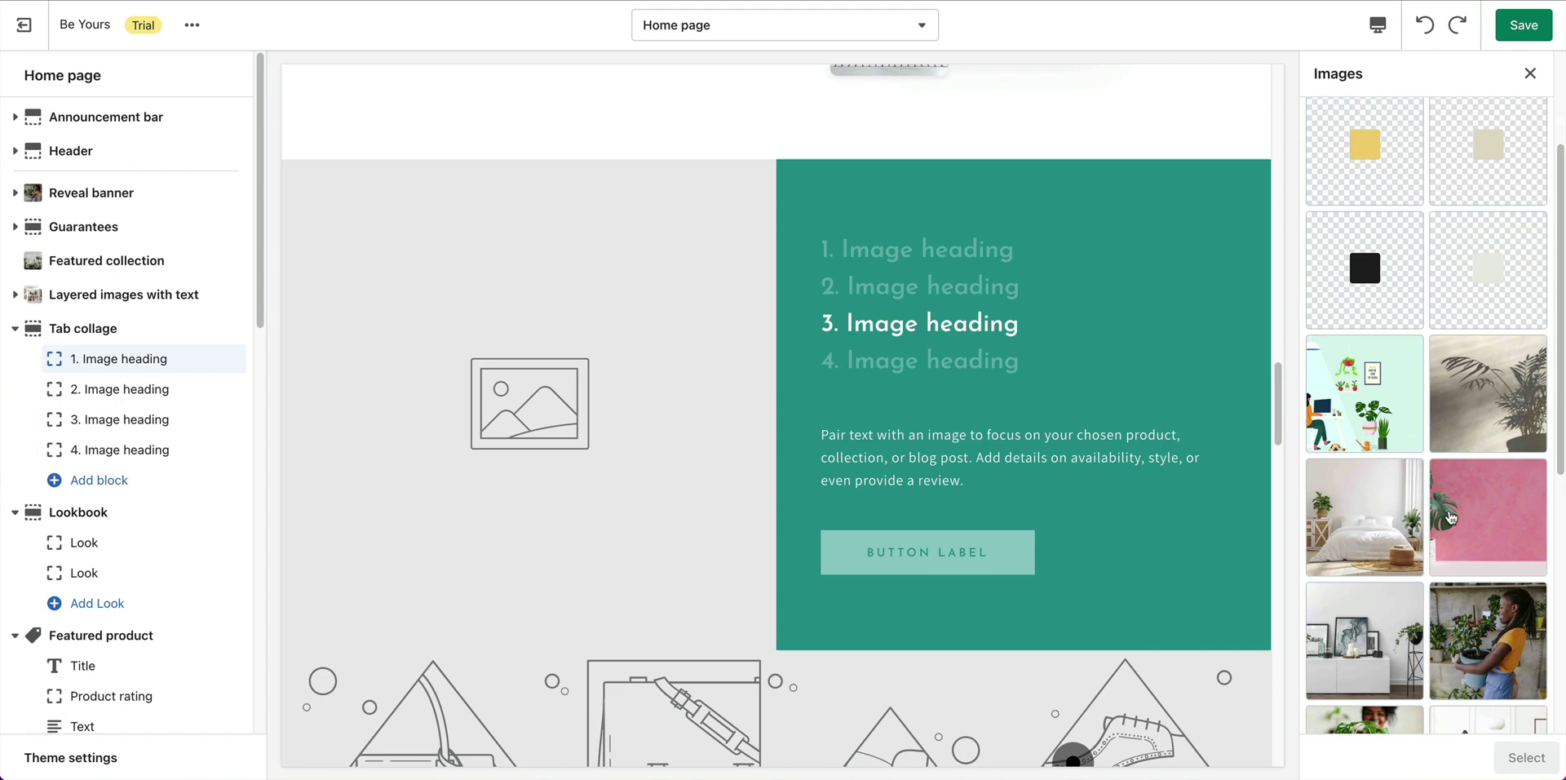
click(1379, 514)
click(1526, 757)
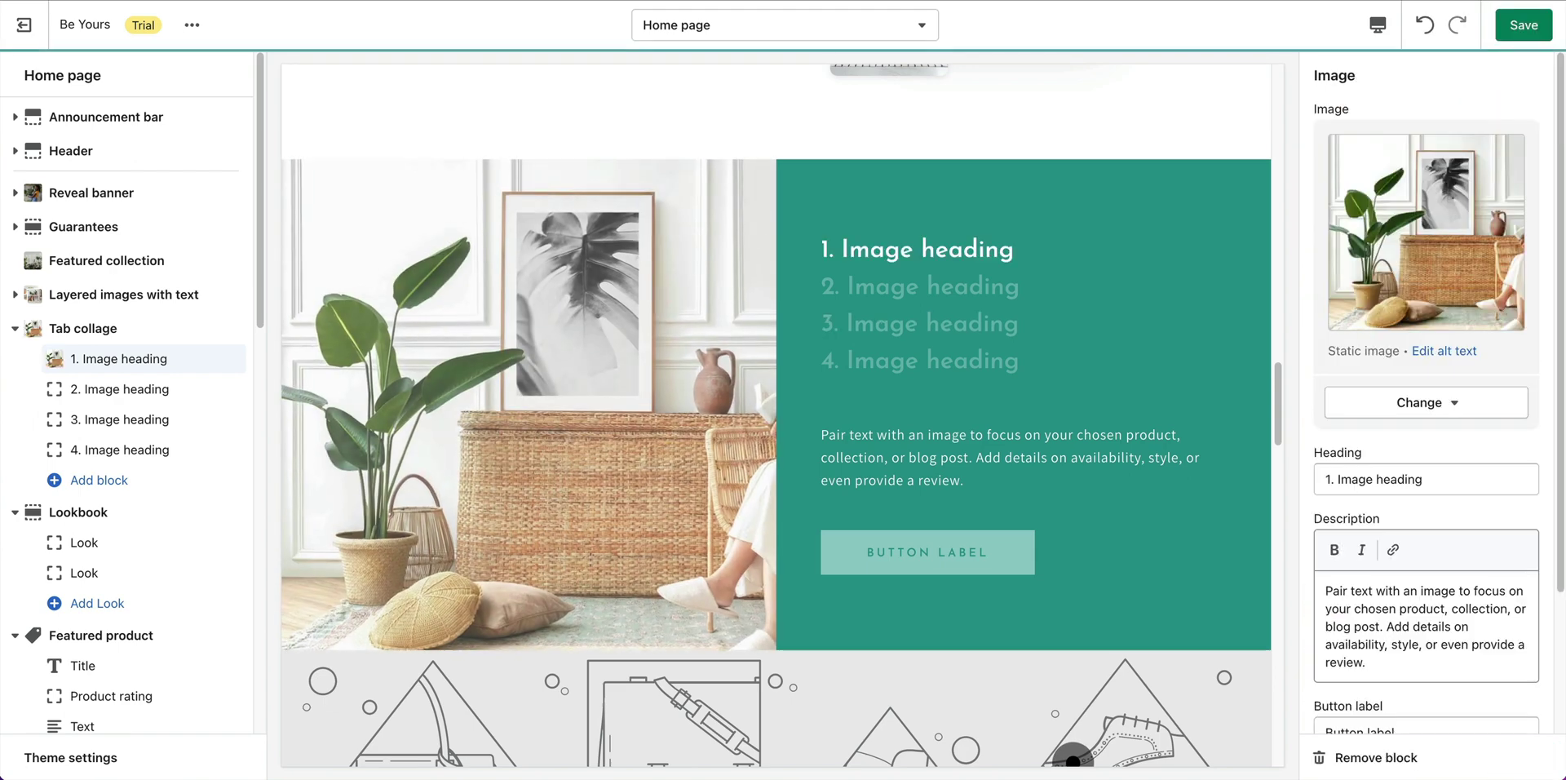
Set the first tab's heading to 'Living room' and paste in its new description.
click(1386, 481)
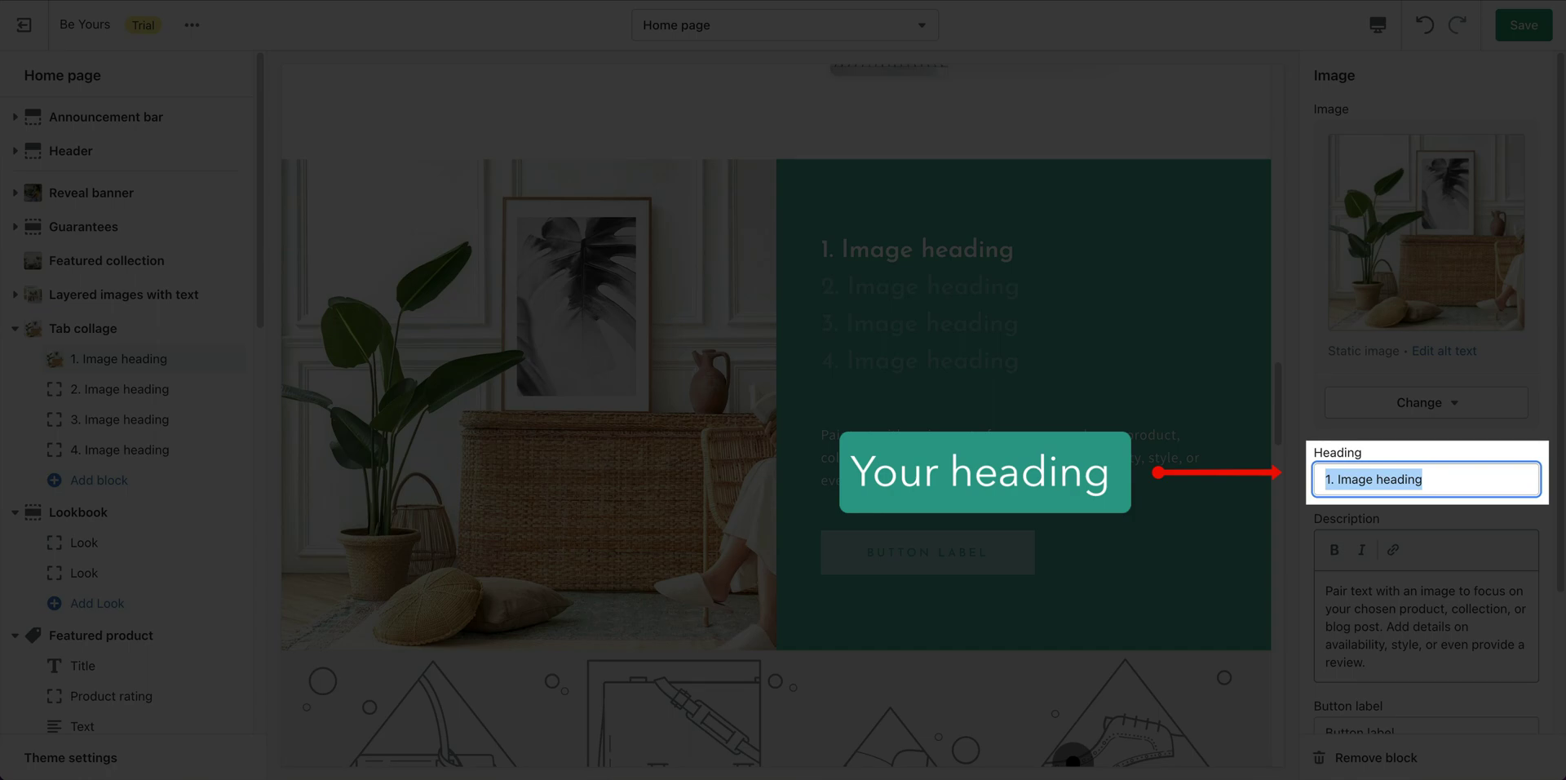
text(Living room)
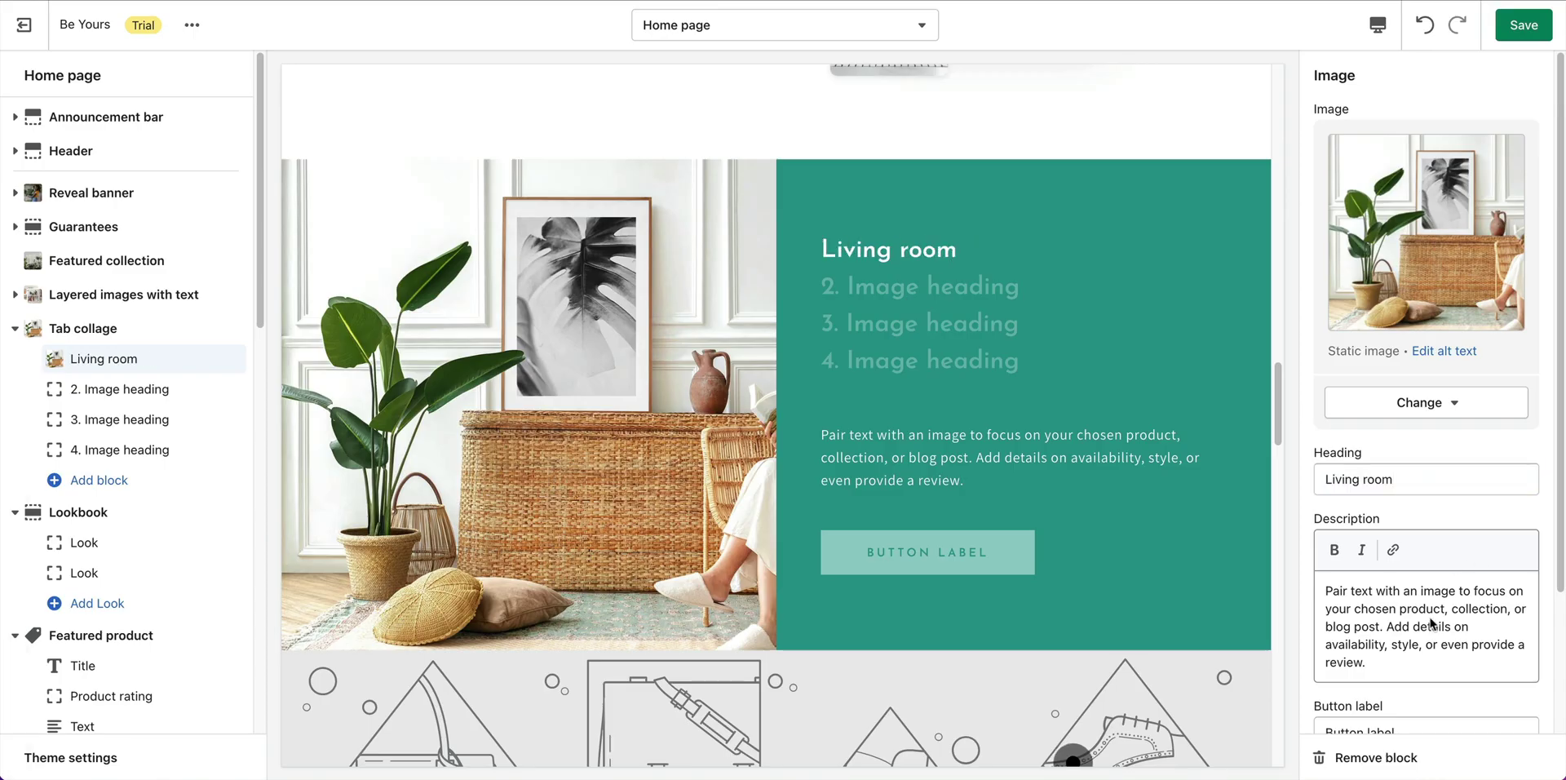
click(1454, 627)
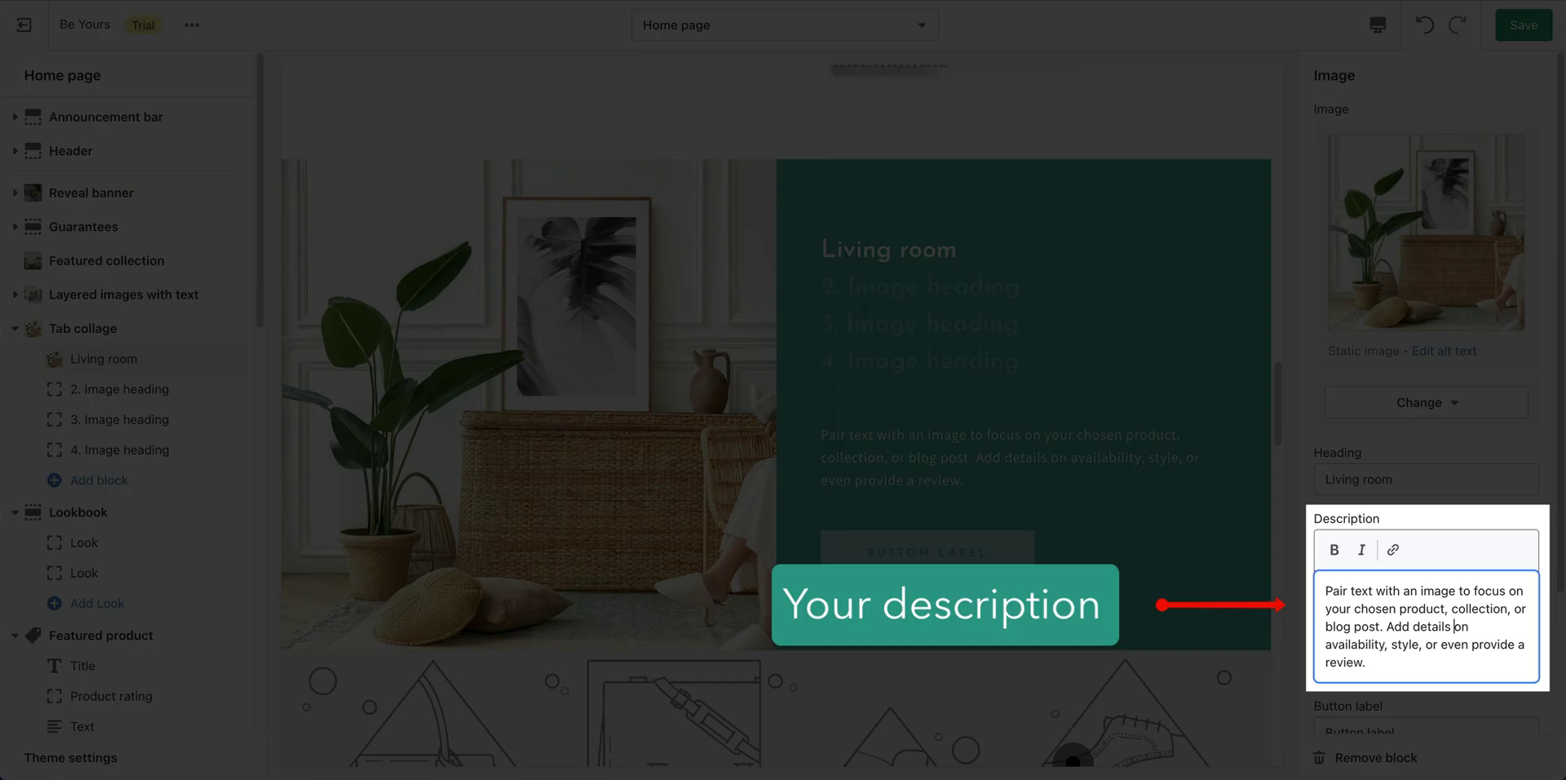
key(ctrl+a)
text(Softening spaces in the living room. From full indoor jungle vibes to creating a focal point with a few statement plants, foliage in your living room will soften spaces and create signature accents.)
Label the first tab's button 'Shop Collection' and link it to the Living Room collection.
scroll(1428, 637, down, 3)
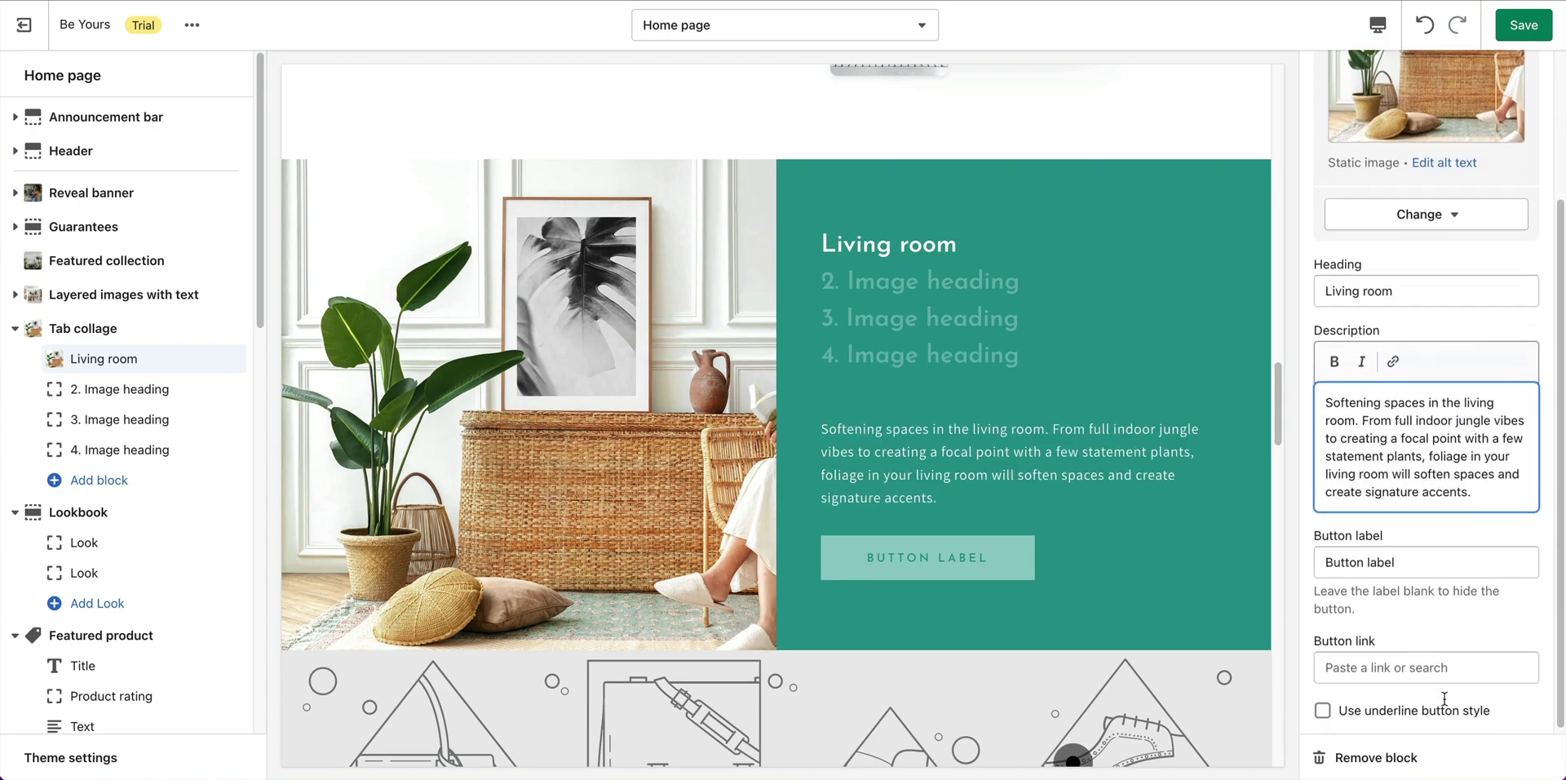
click(1423, 574)
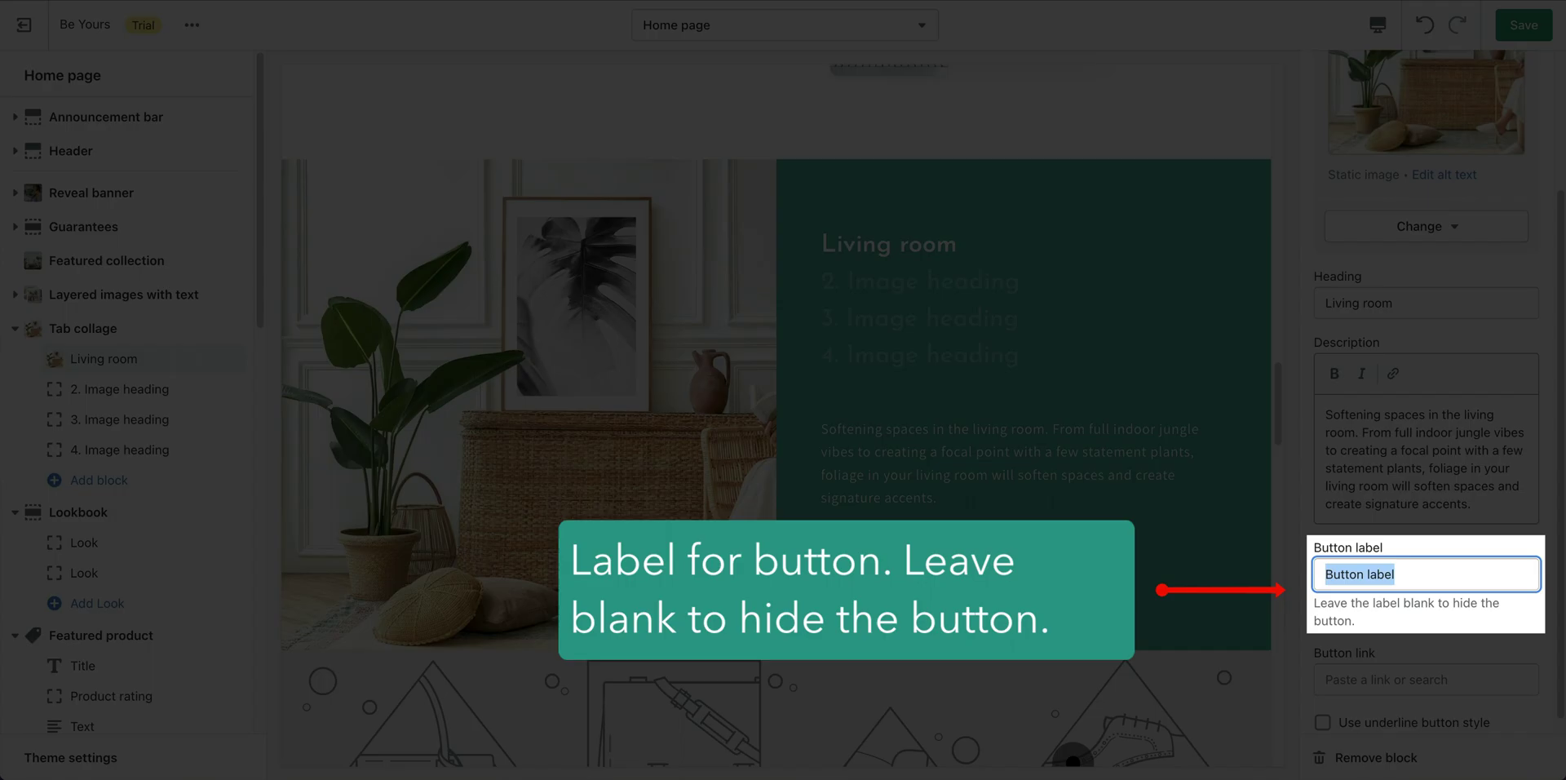
text(Shop Collection)
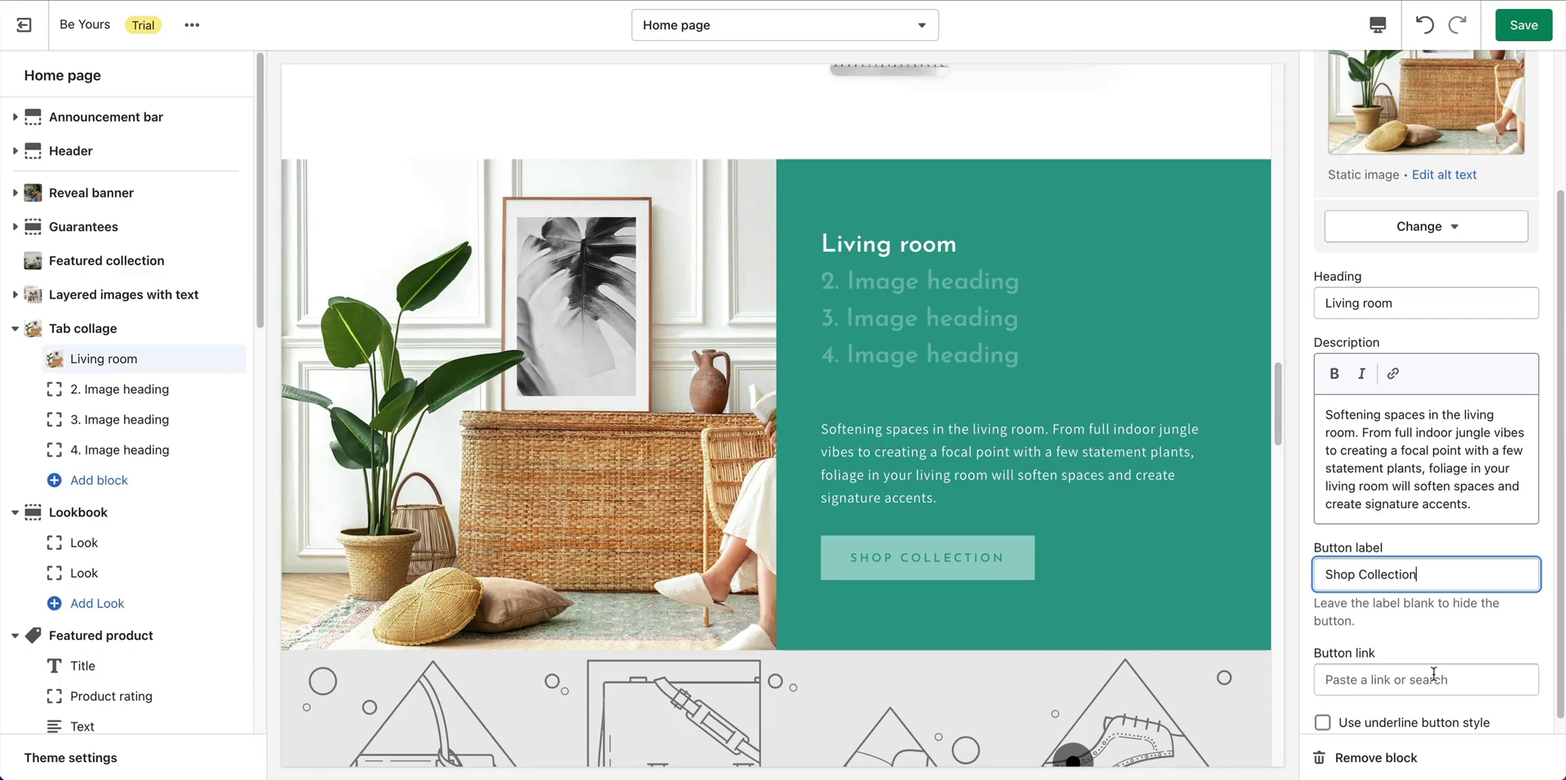
click(1429, 679)
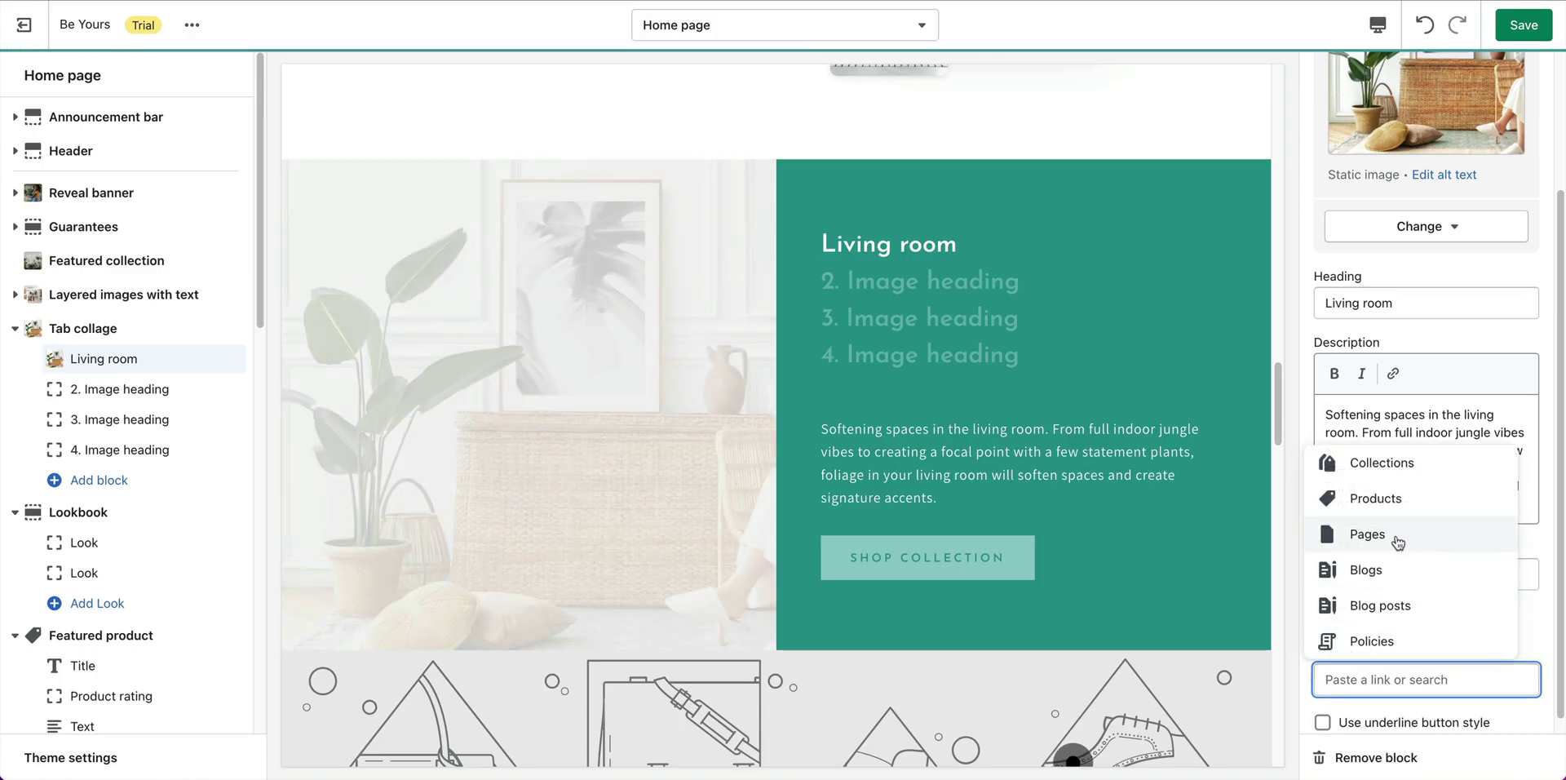
click(1384, 466)
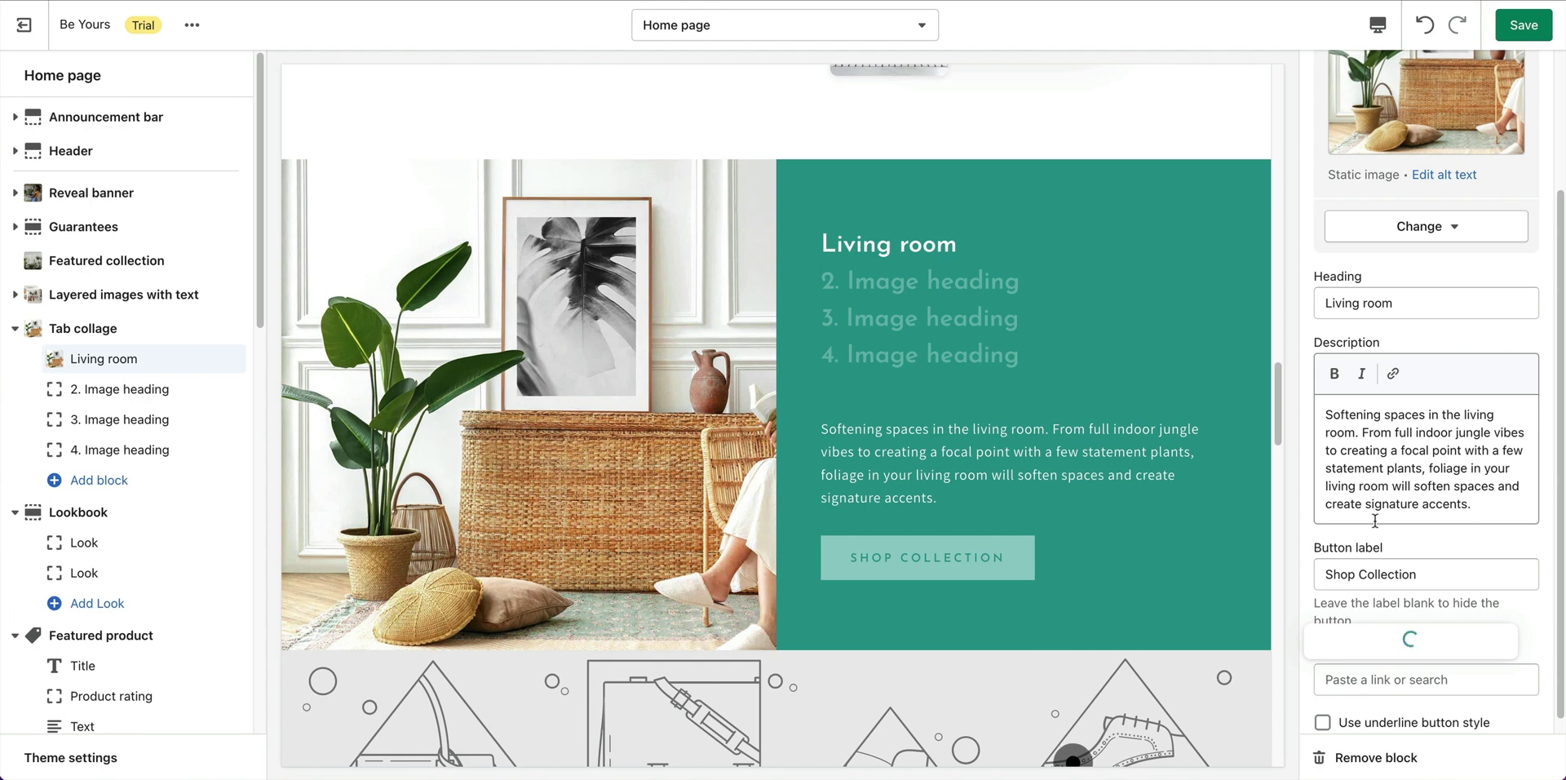
click(1387, 549)
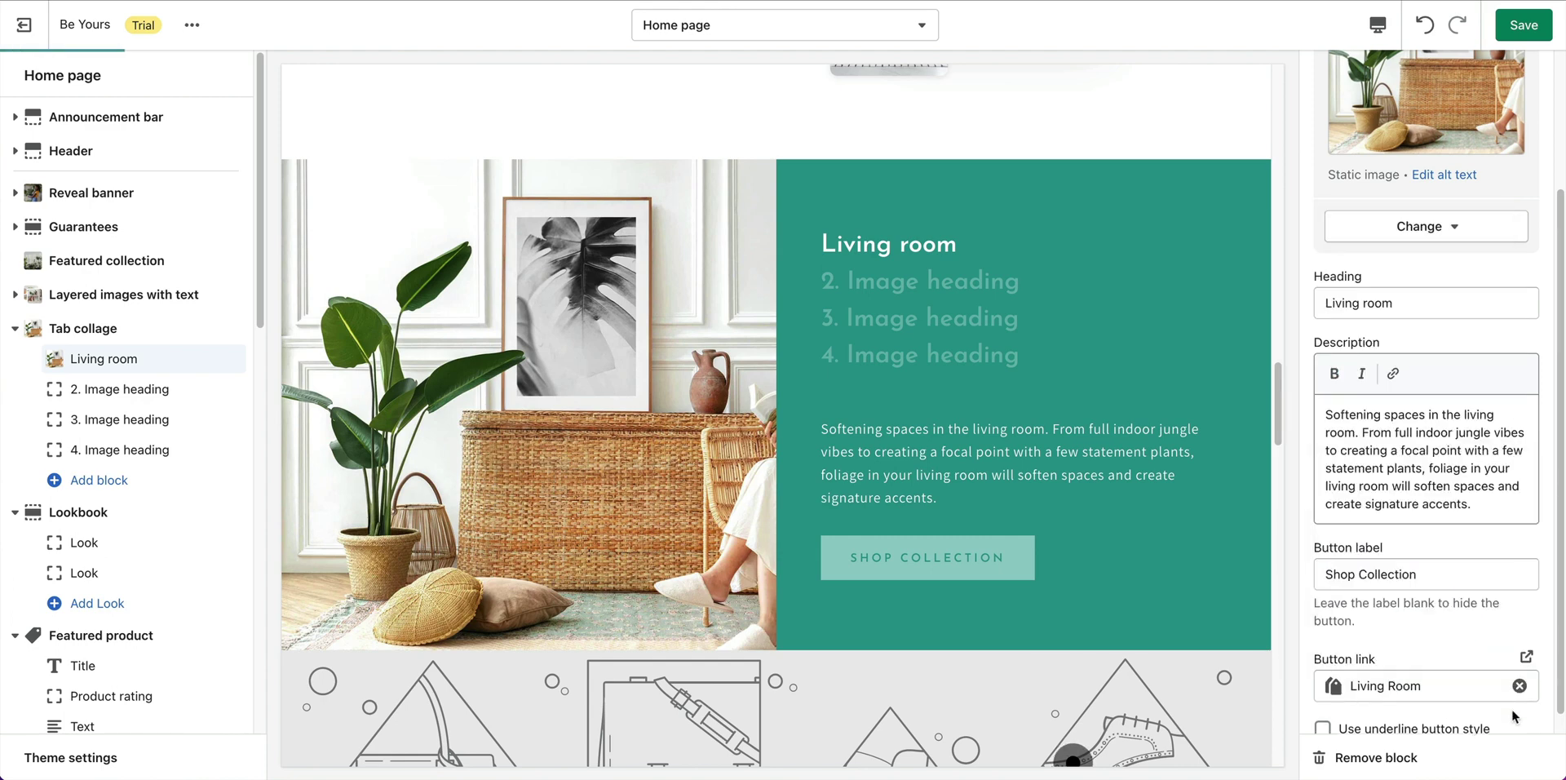
Give the second collage tab the bathroom interior photo.
click(111, 388)
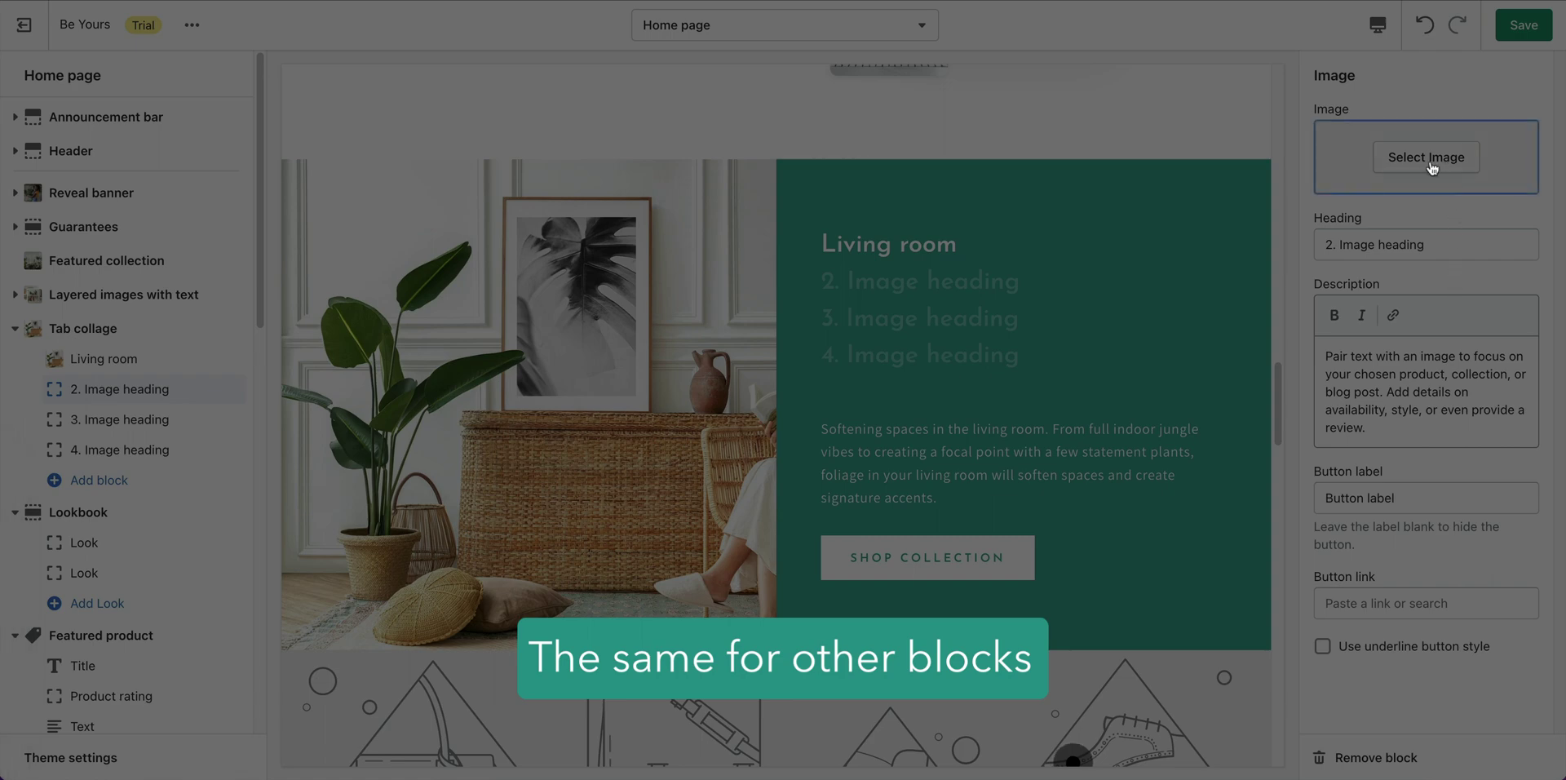
click(1431, 168)
click(1513, 466)
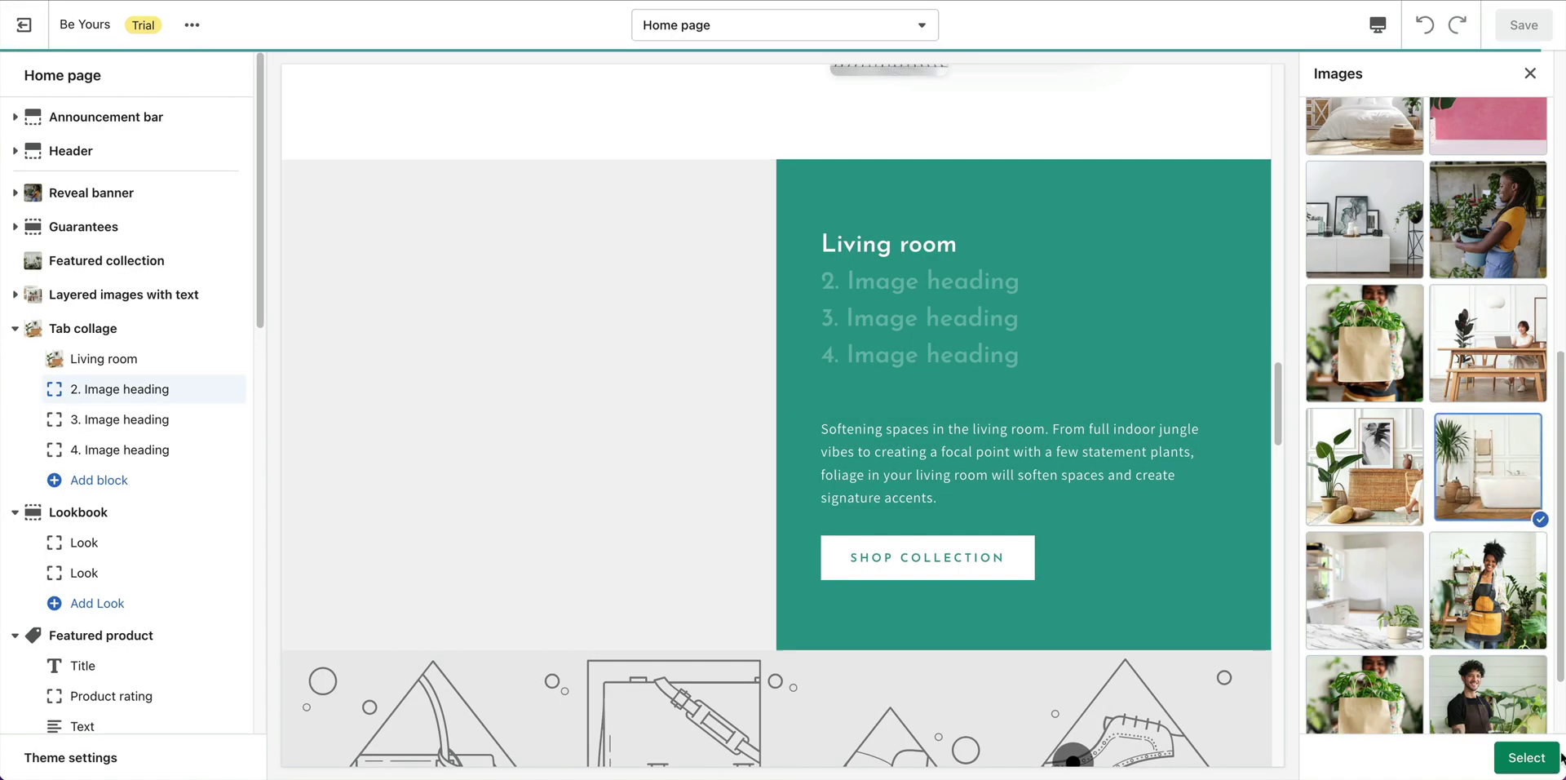
click(1554, 758)
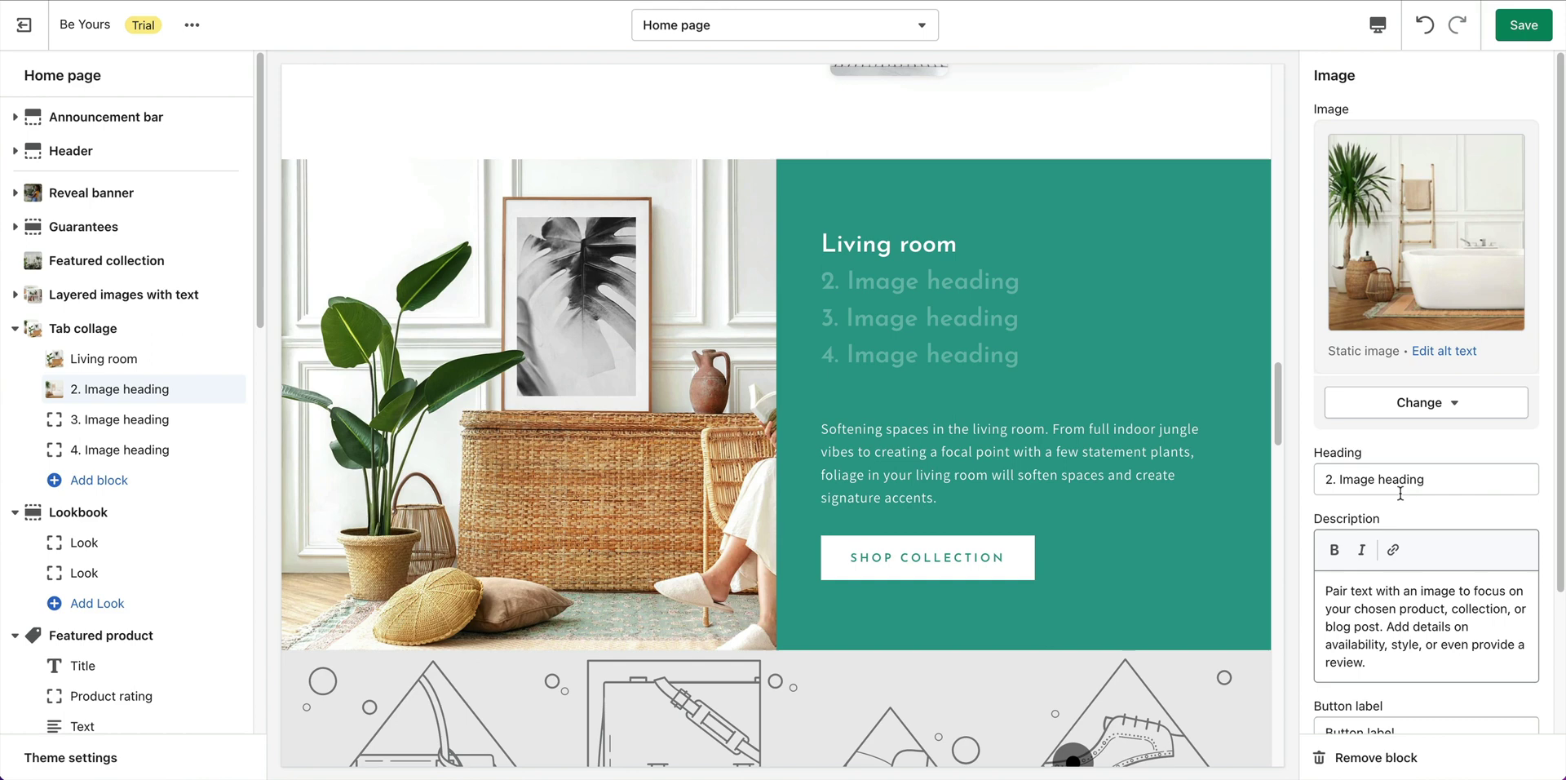
Set the second tab's heading to 'Bathroom' and paste the botanical bathroom description.
click(1401, 490)
key(ctrl+a)
text(Bathroom)
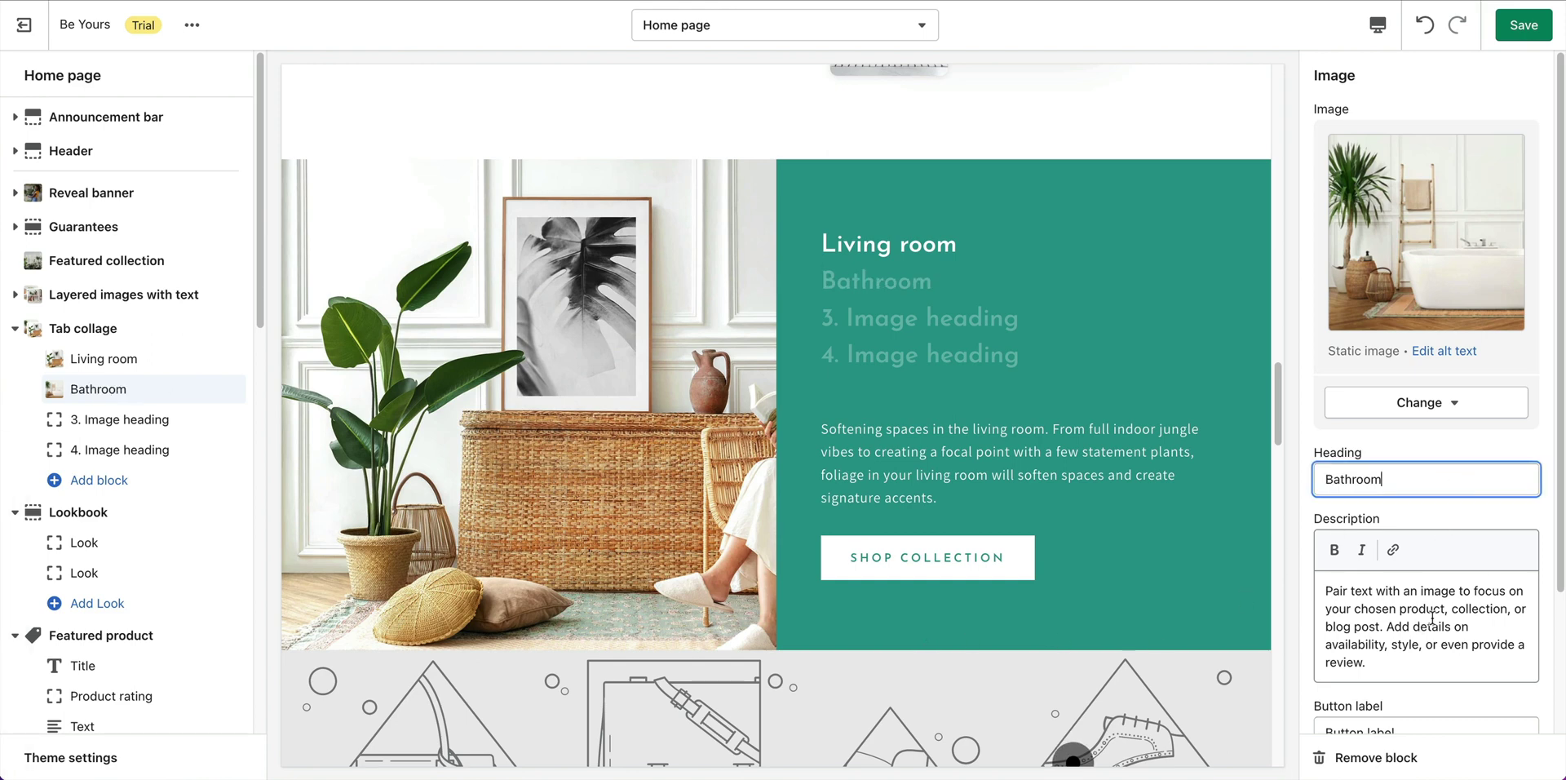
click(1433, 617)
key(ctrl+a)
text(Create a botanical bathroom. Humidity-loving plants will thank you for placing them in steamy bathrooms and will require very little attention.)
Label the second tab's button 'Shop Collection' and link it to the Bathroom collection.
scroll(1485, 618, down, 2)
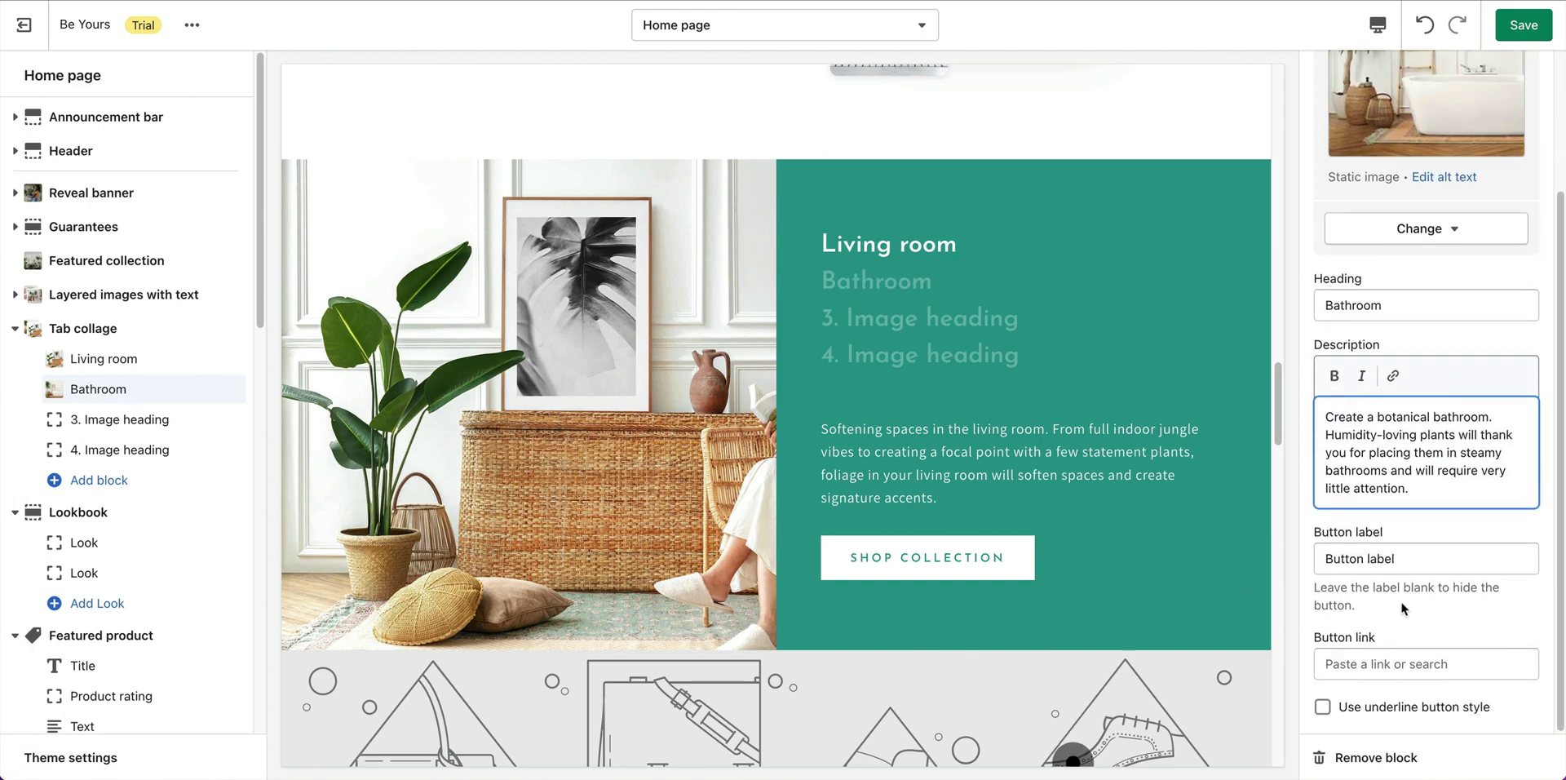
click(1404, 561)
key(ctrl+a)
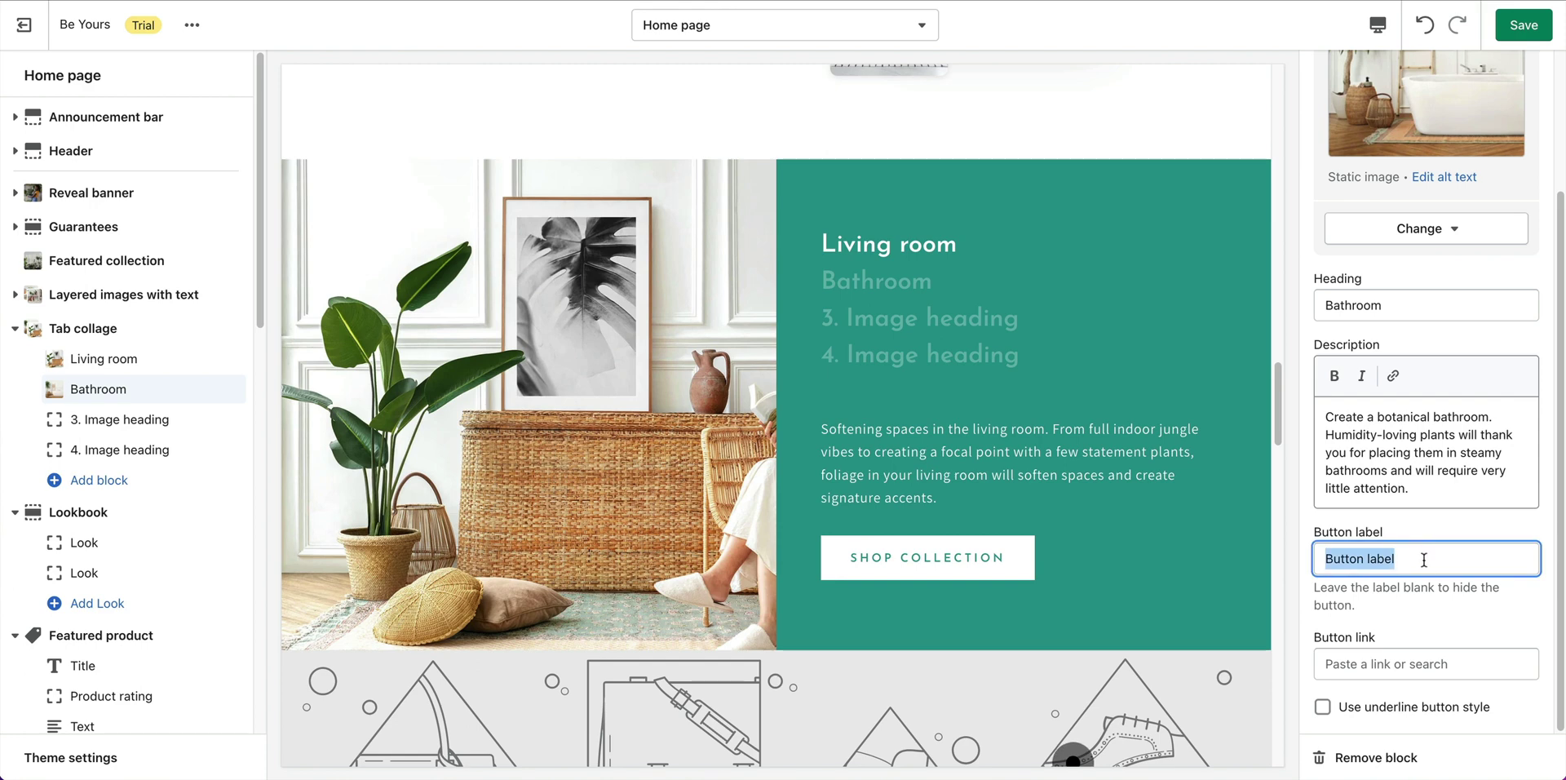
text(Shop Collection)
click(1406, 664)
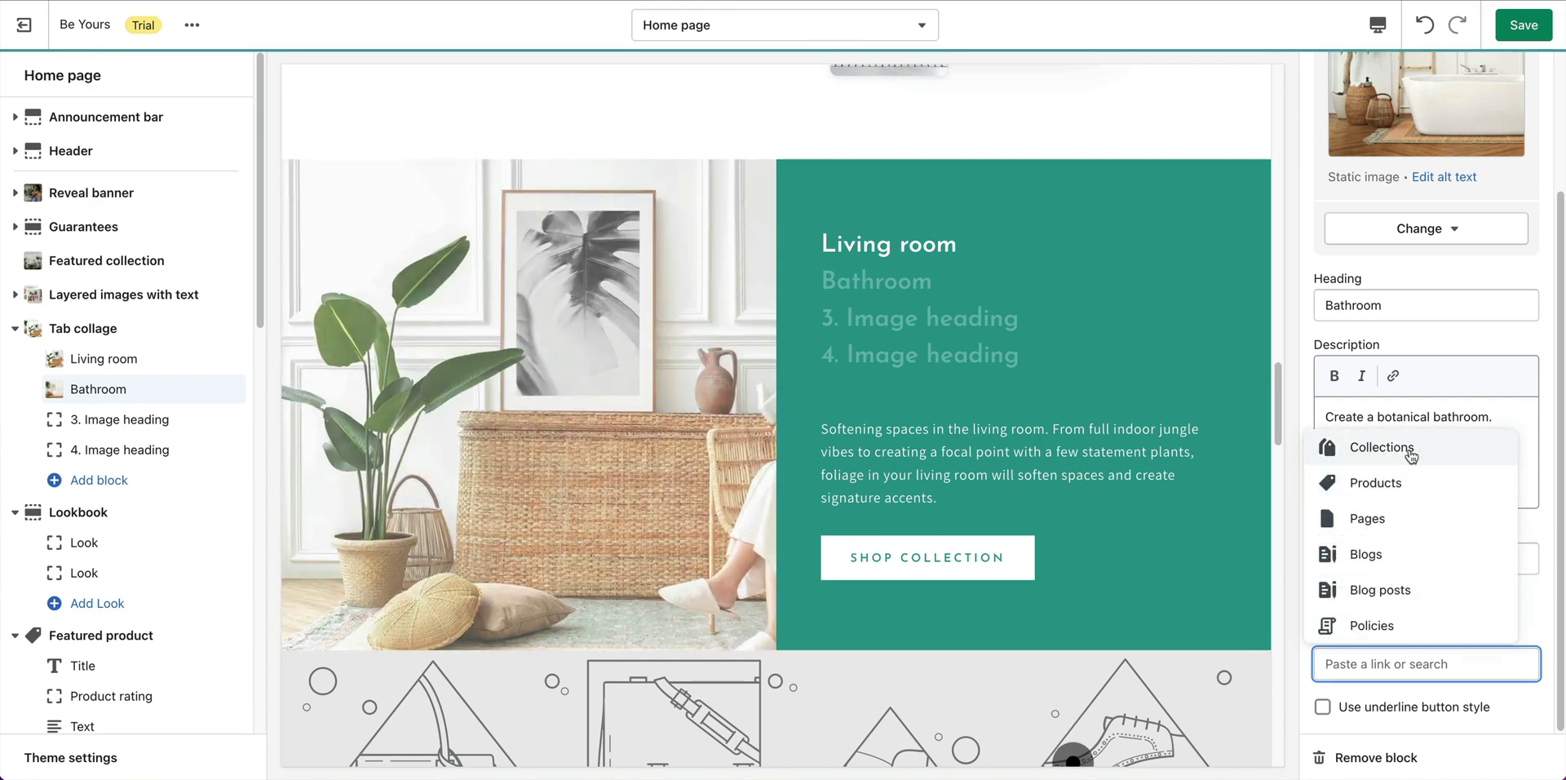
click(1410, 451)
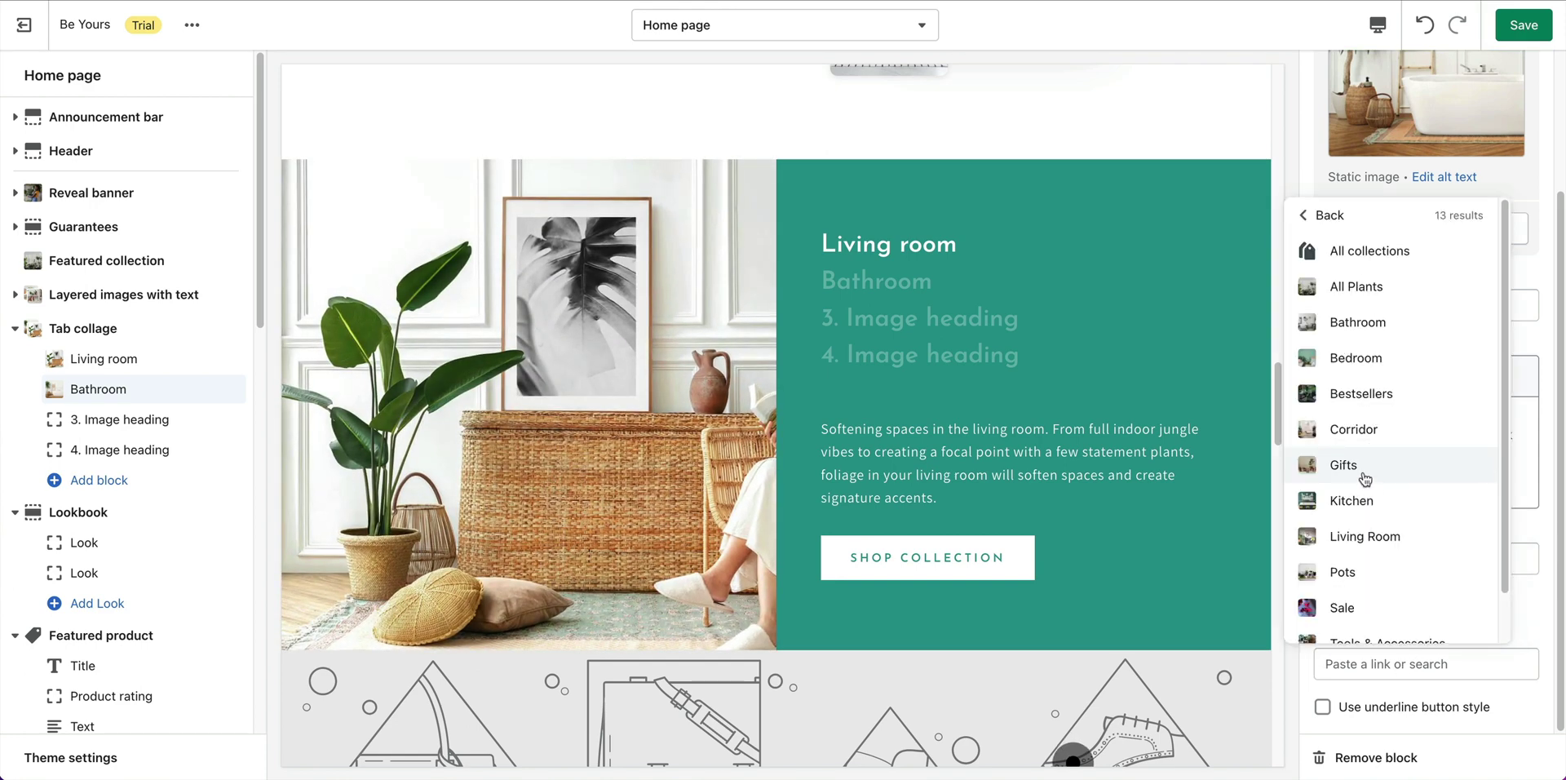
click(1358, 323)
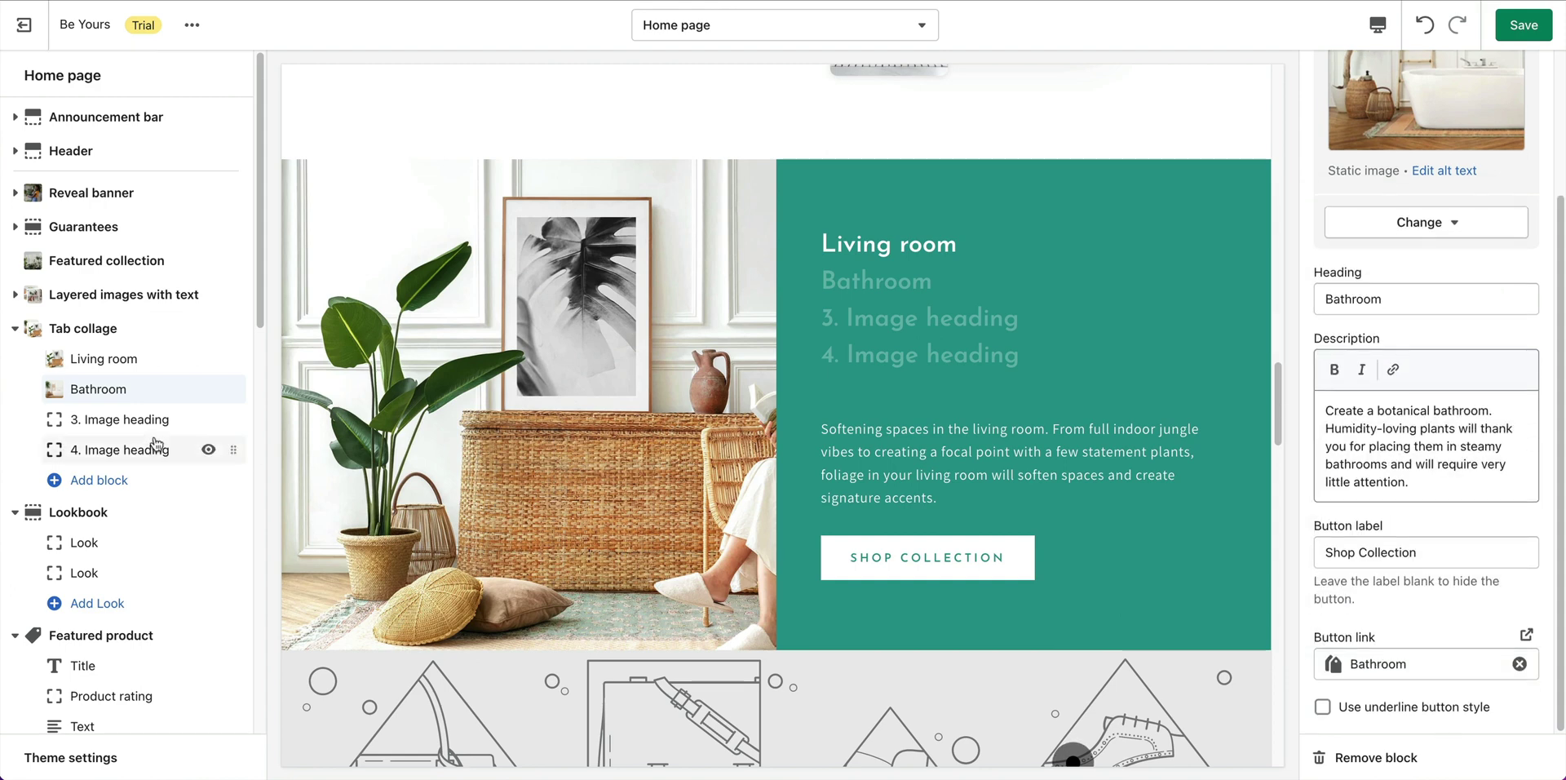
click(175, 419)
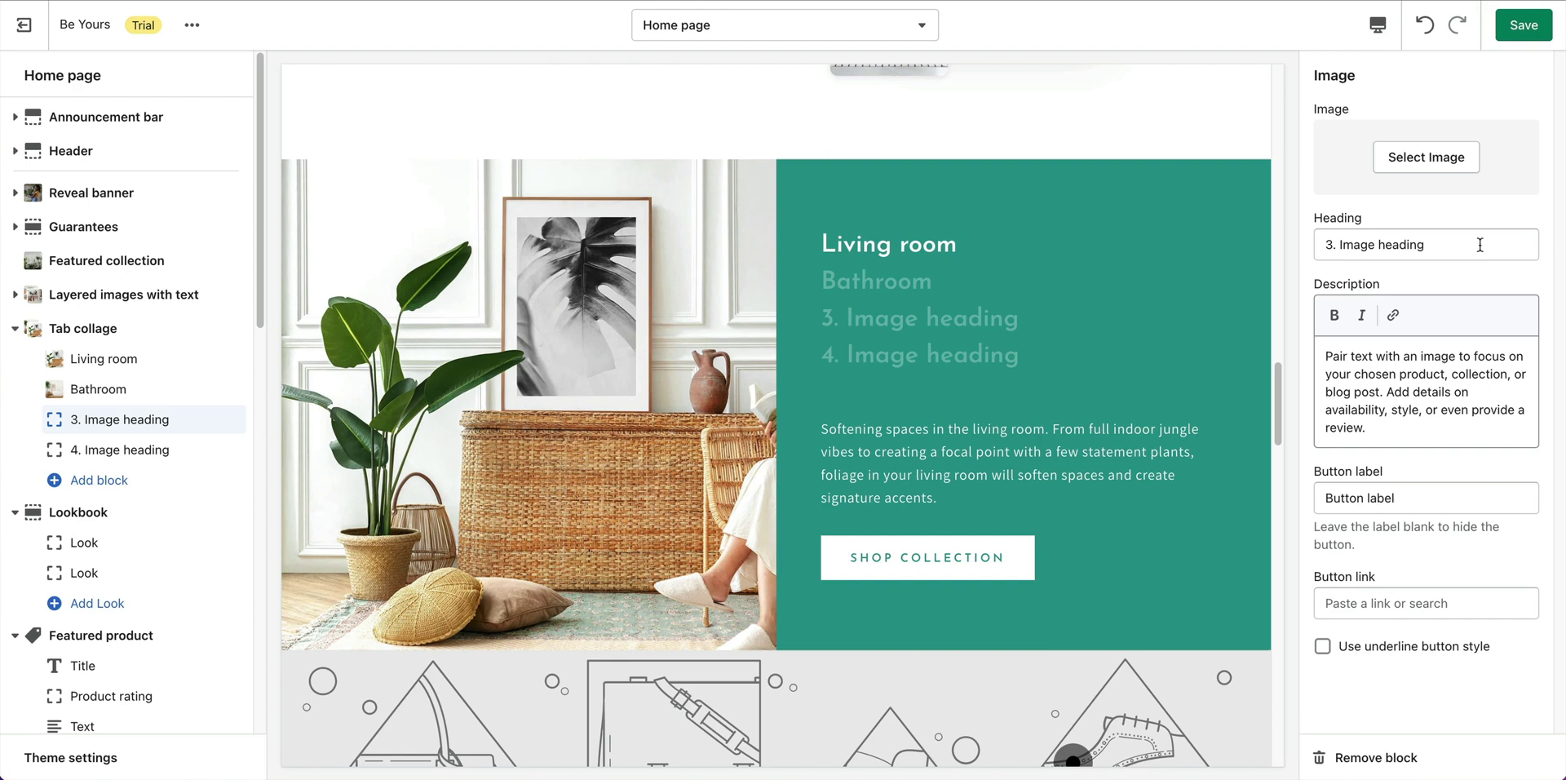
Give the third collage tab the bedroom photo.
click(1437, 160)
scroll(1471, 378, down, 10)
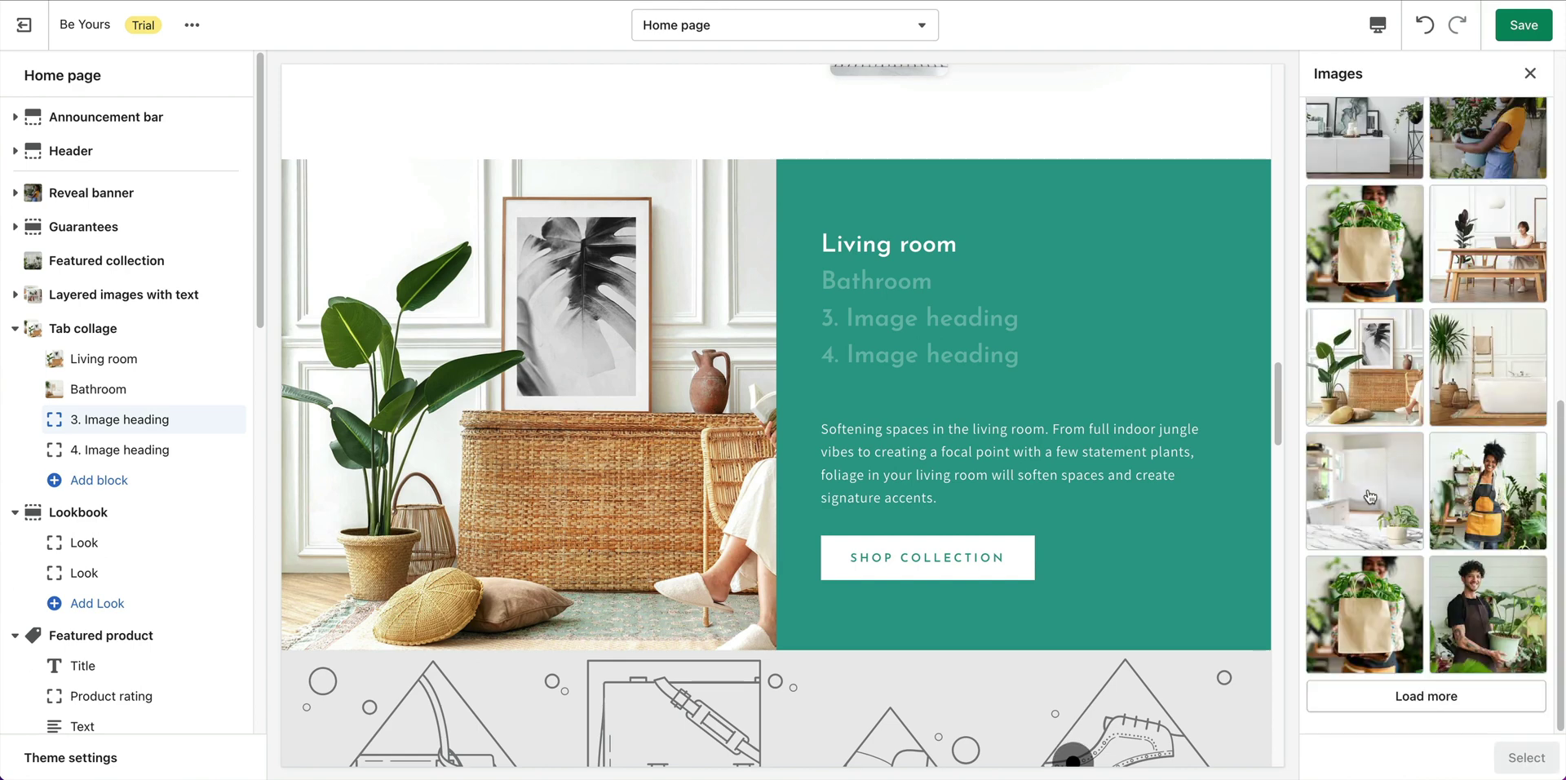
click(1367, 502)
scroll(1457, 331, up, 2)
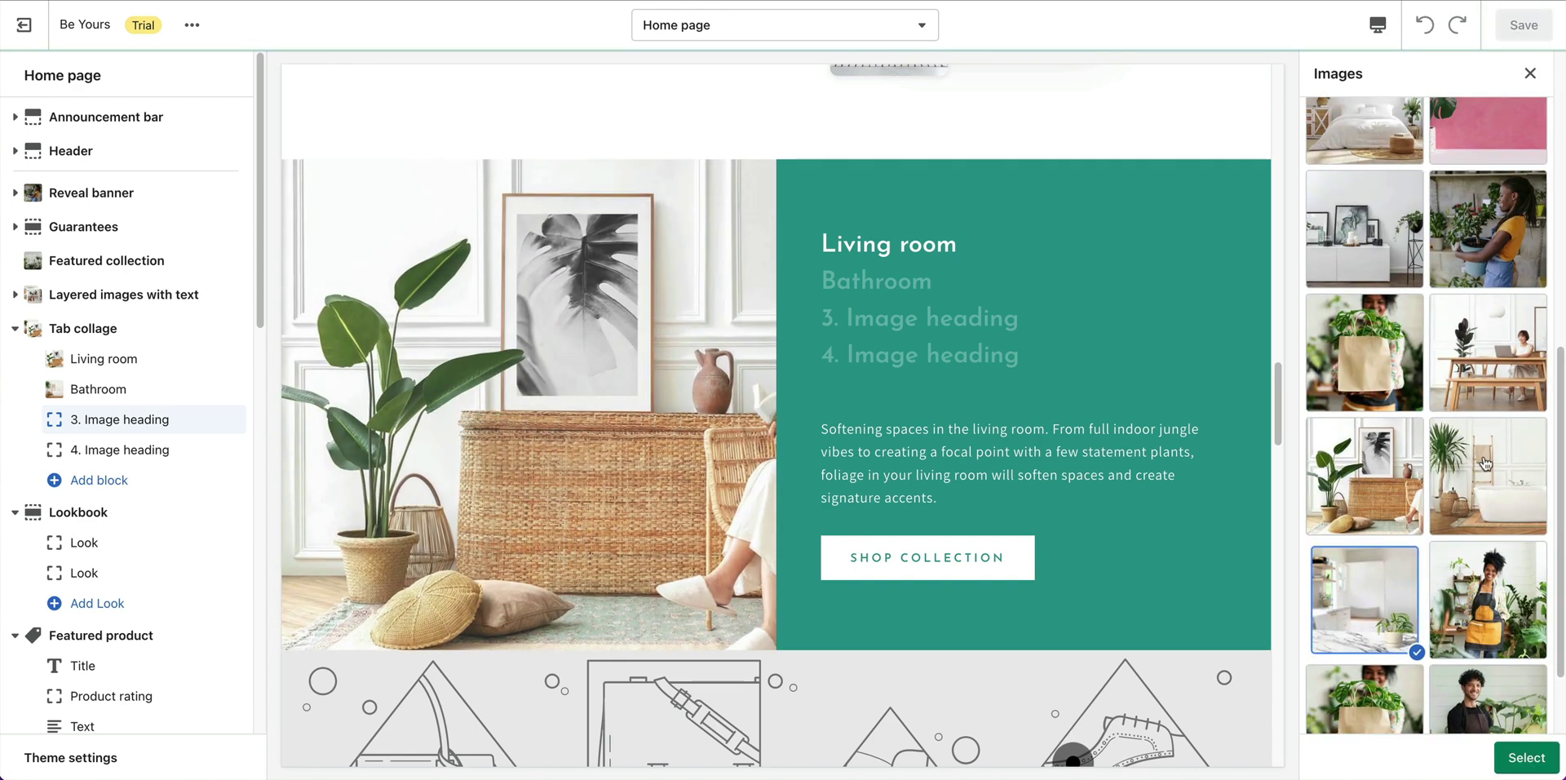
click(1377, 134)
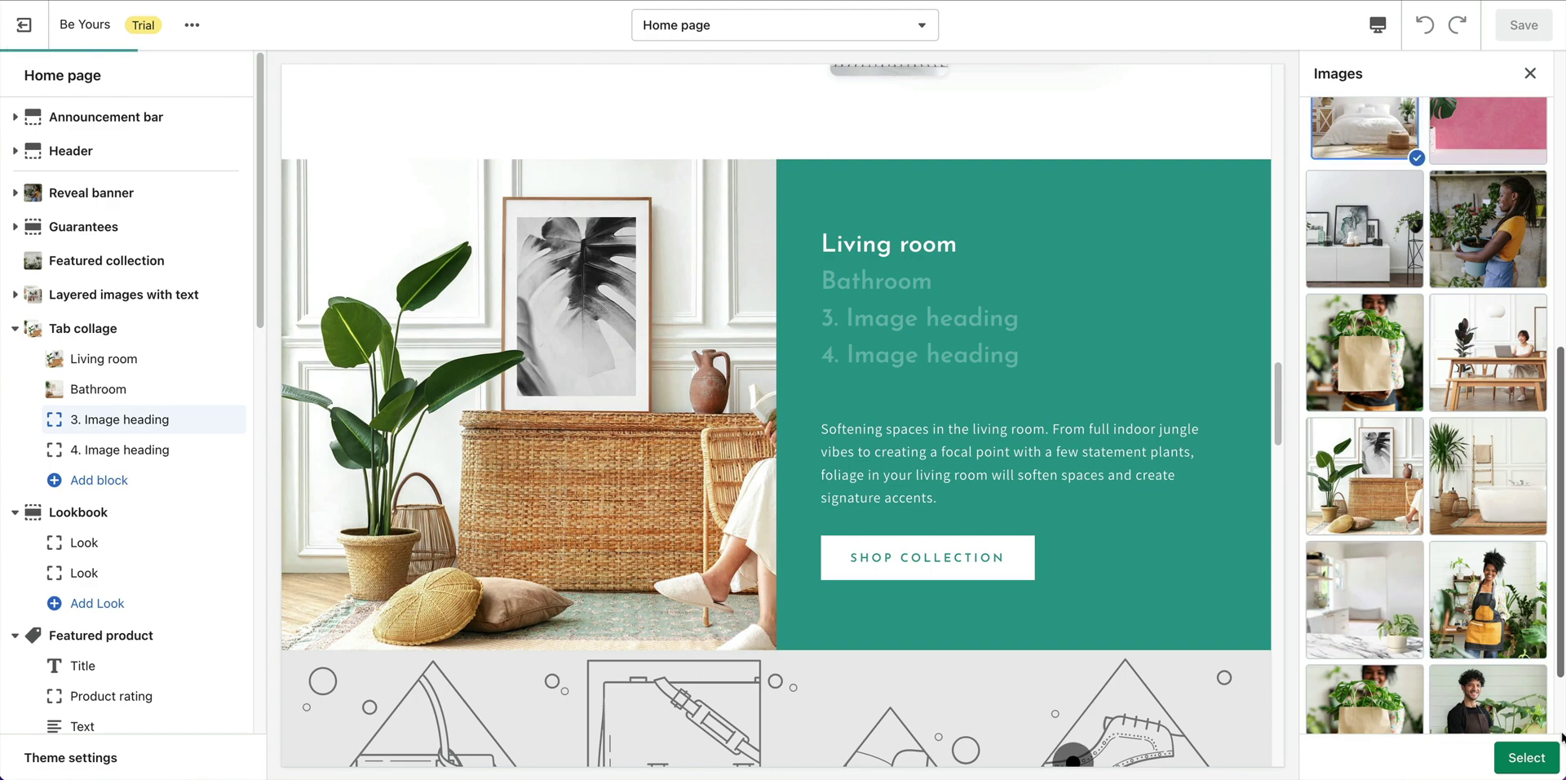
click(1524, 756)
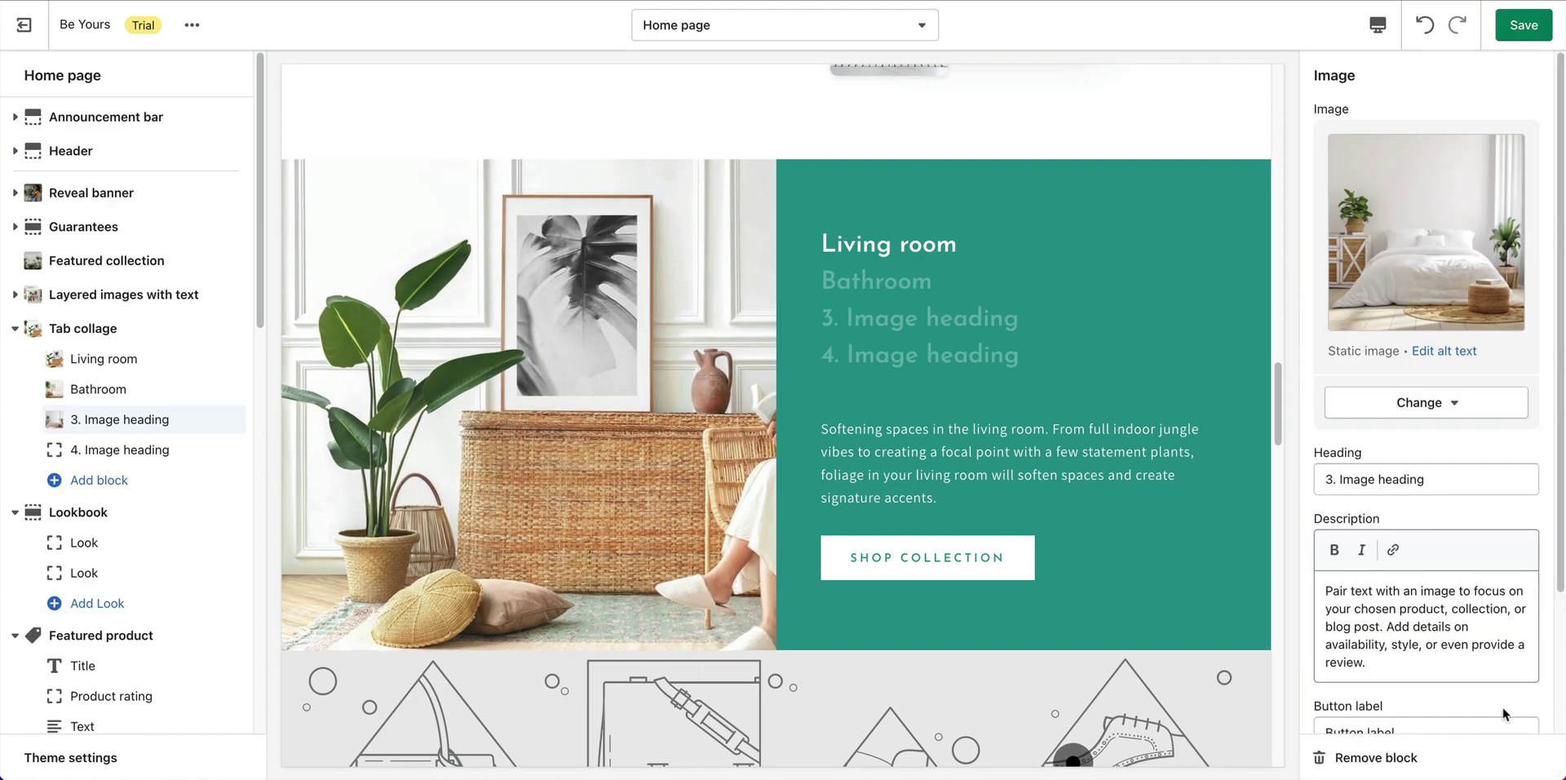
Set the third tab's heading to 'Bedroom' and paste the indoor-plants sleep description.
triple_click(1454, 482)
text(Bedroom)
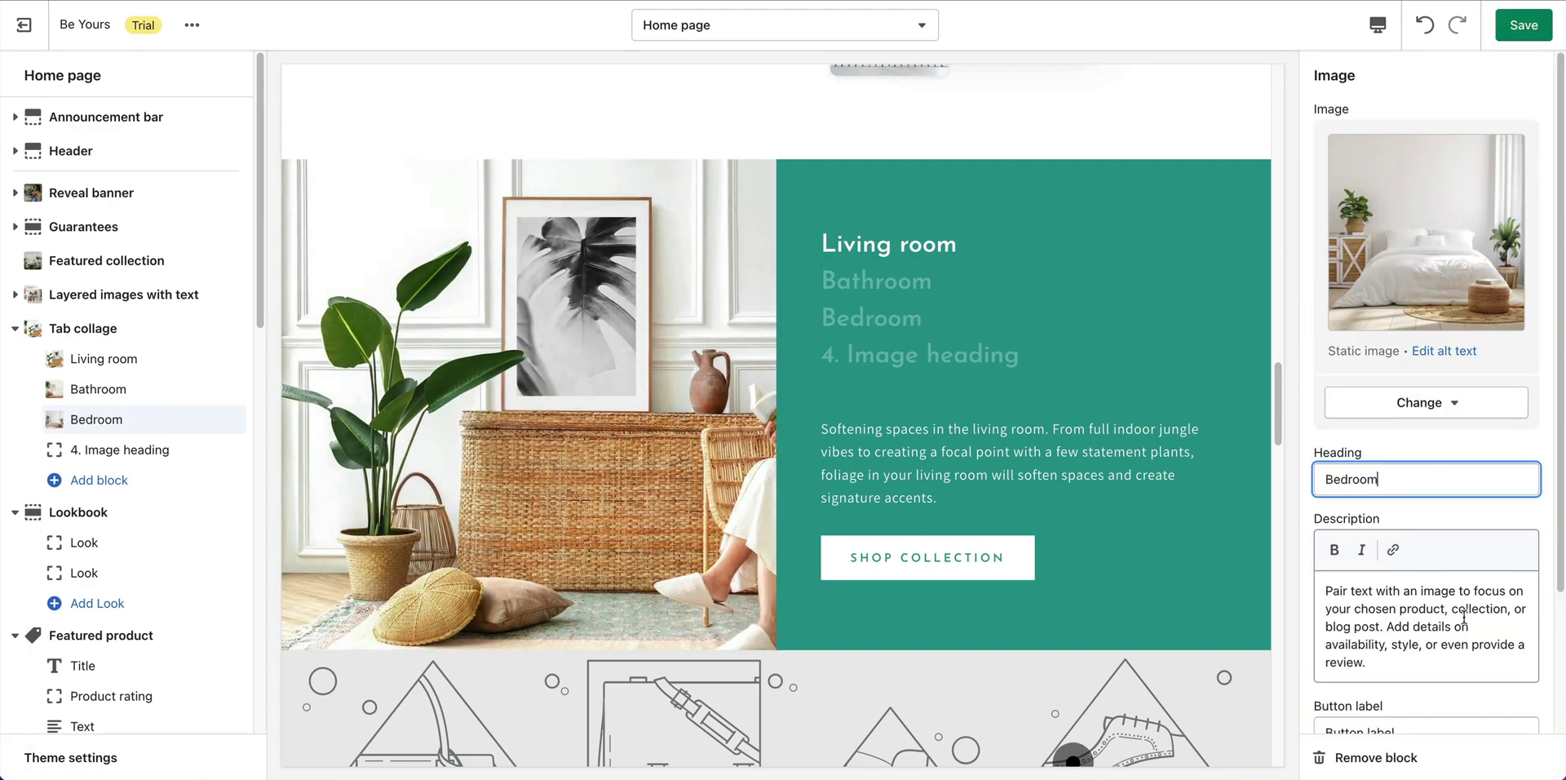
triple_click(1433, 620)
text(Styling indoor plants in your bedroom can help you achieve a tranquil sanctuary which aids relaxation and boosts sleep. Choose air purifying plants to breathe cleaner air.)
Label the third tab's button 'Shop Collection' and link it to the Bedroom collection.
scroll(1434, 644, down, 3)
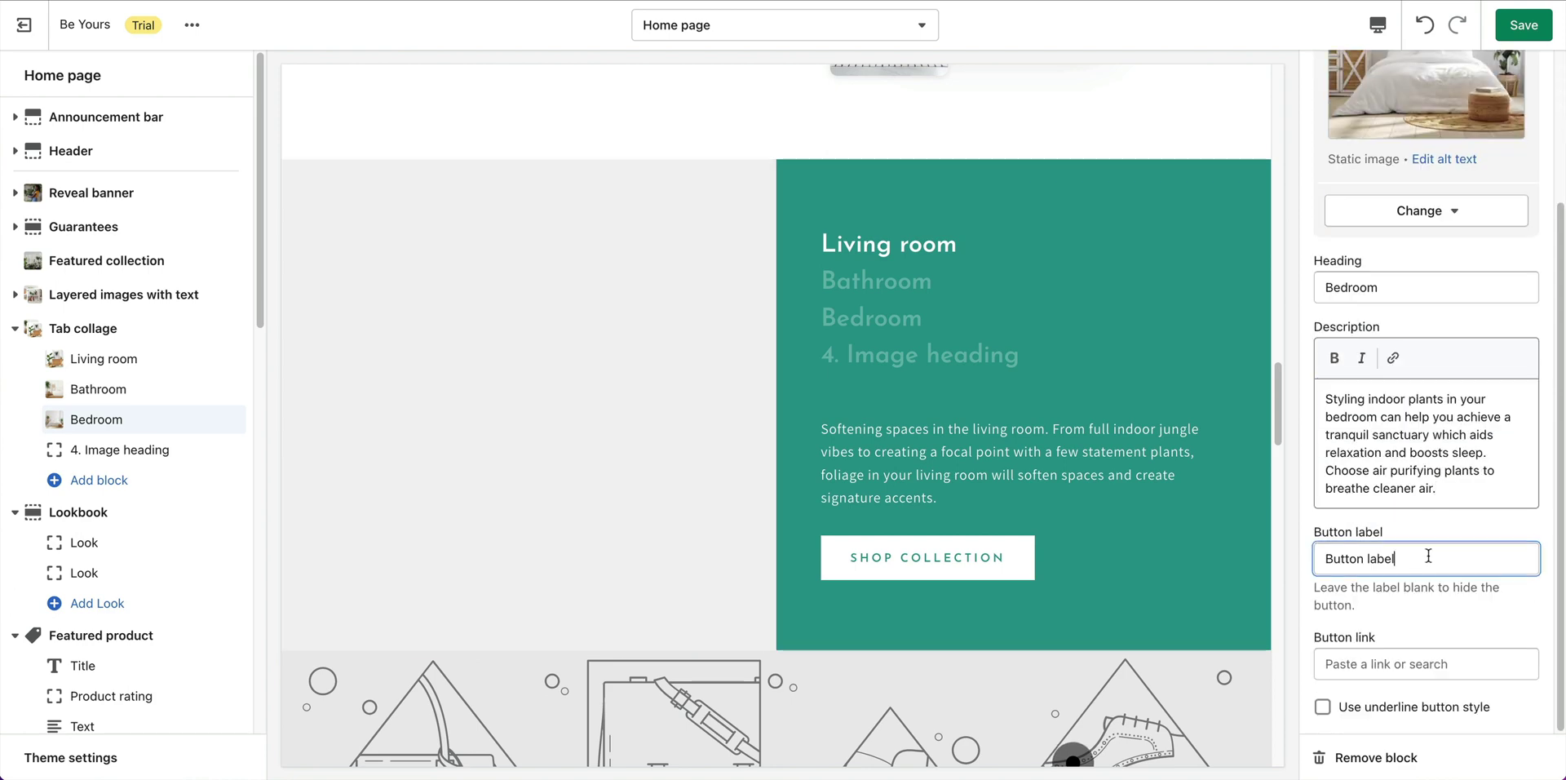
triple_click(1431, 558)
text(Shop Collection)
click(1418, 666)
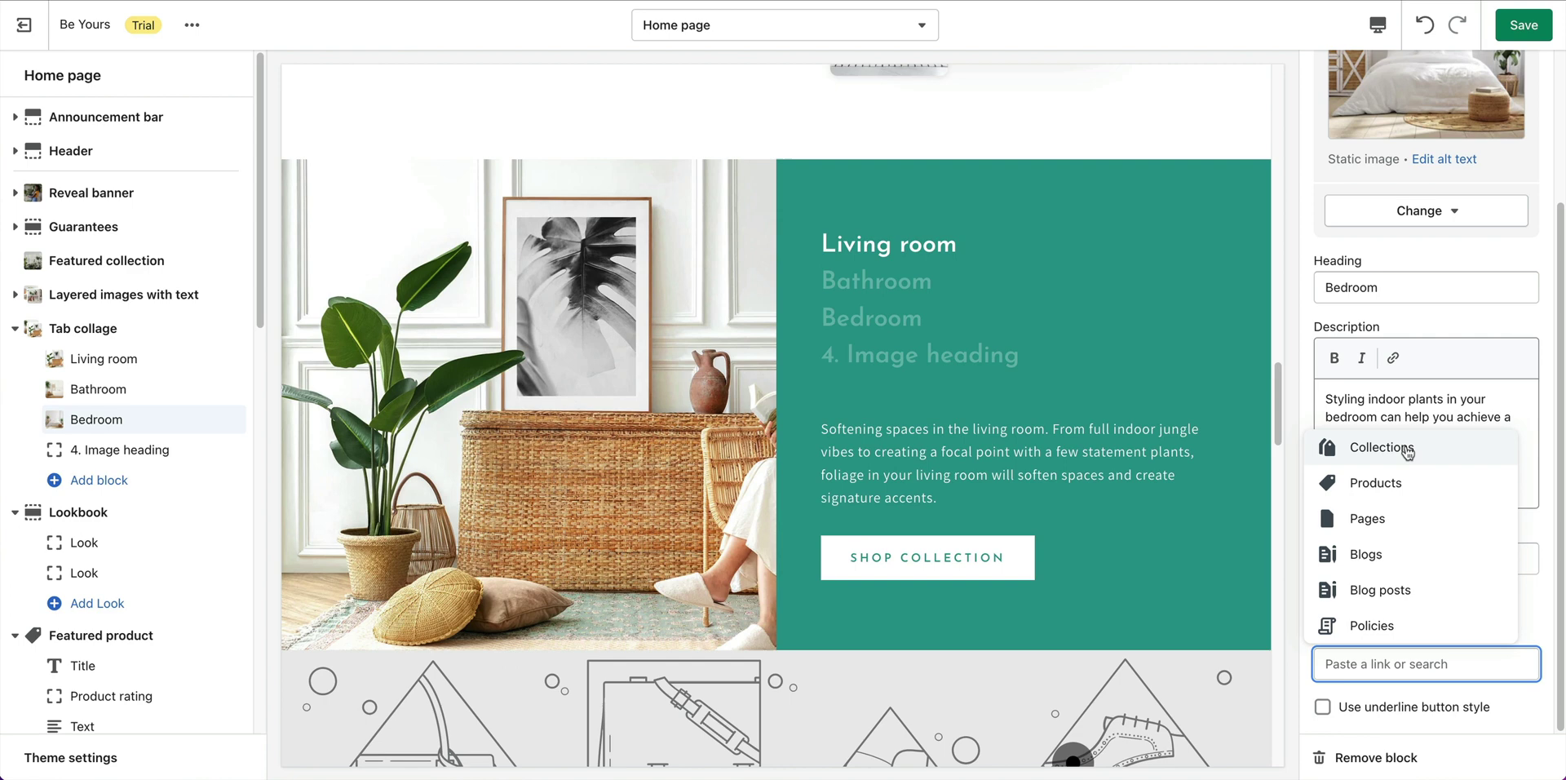
click(1408, 449)
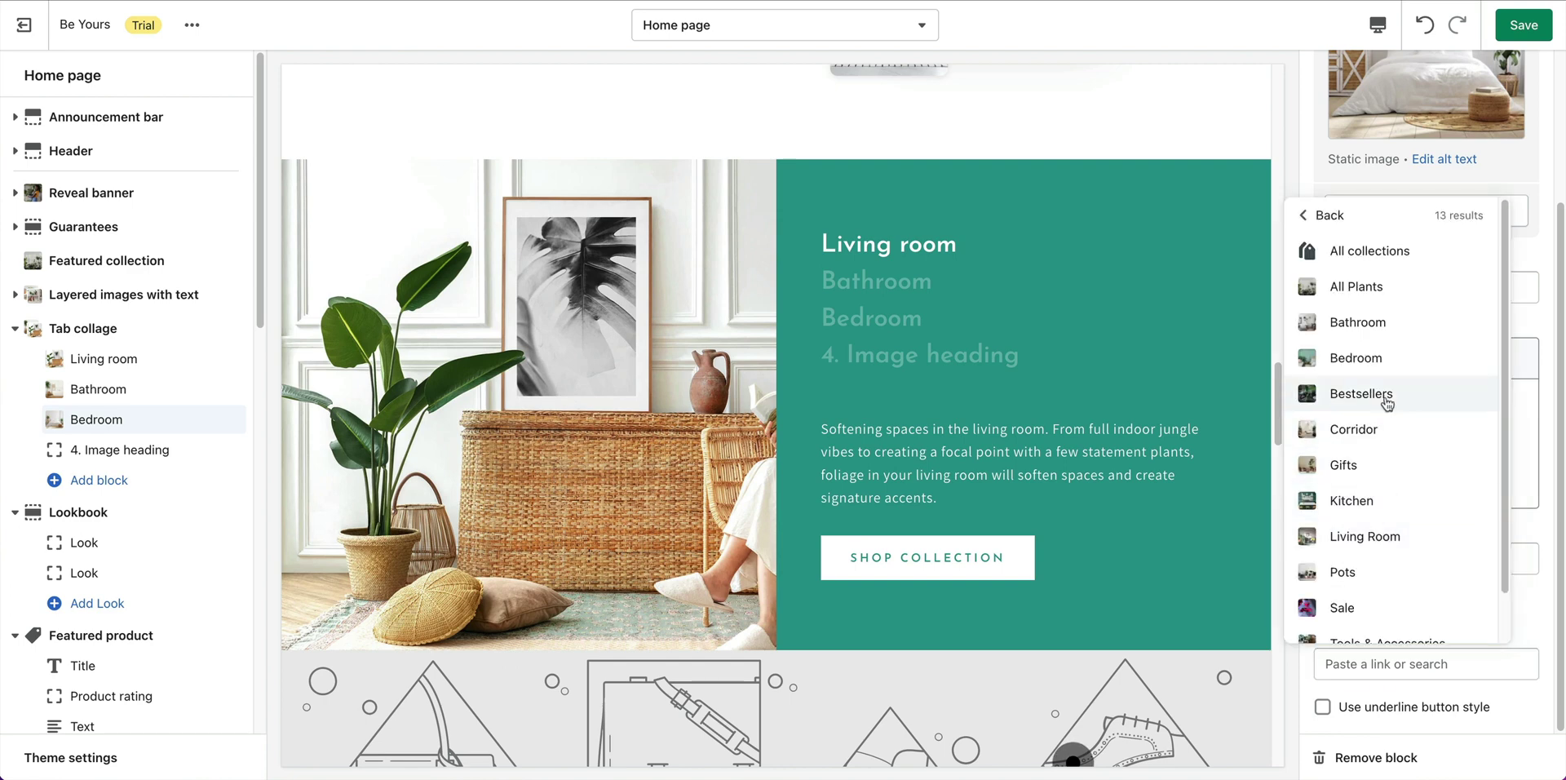
click(1397, 356)
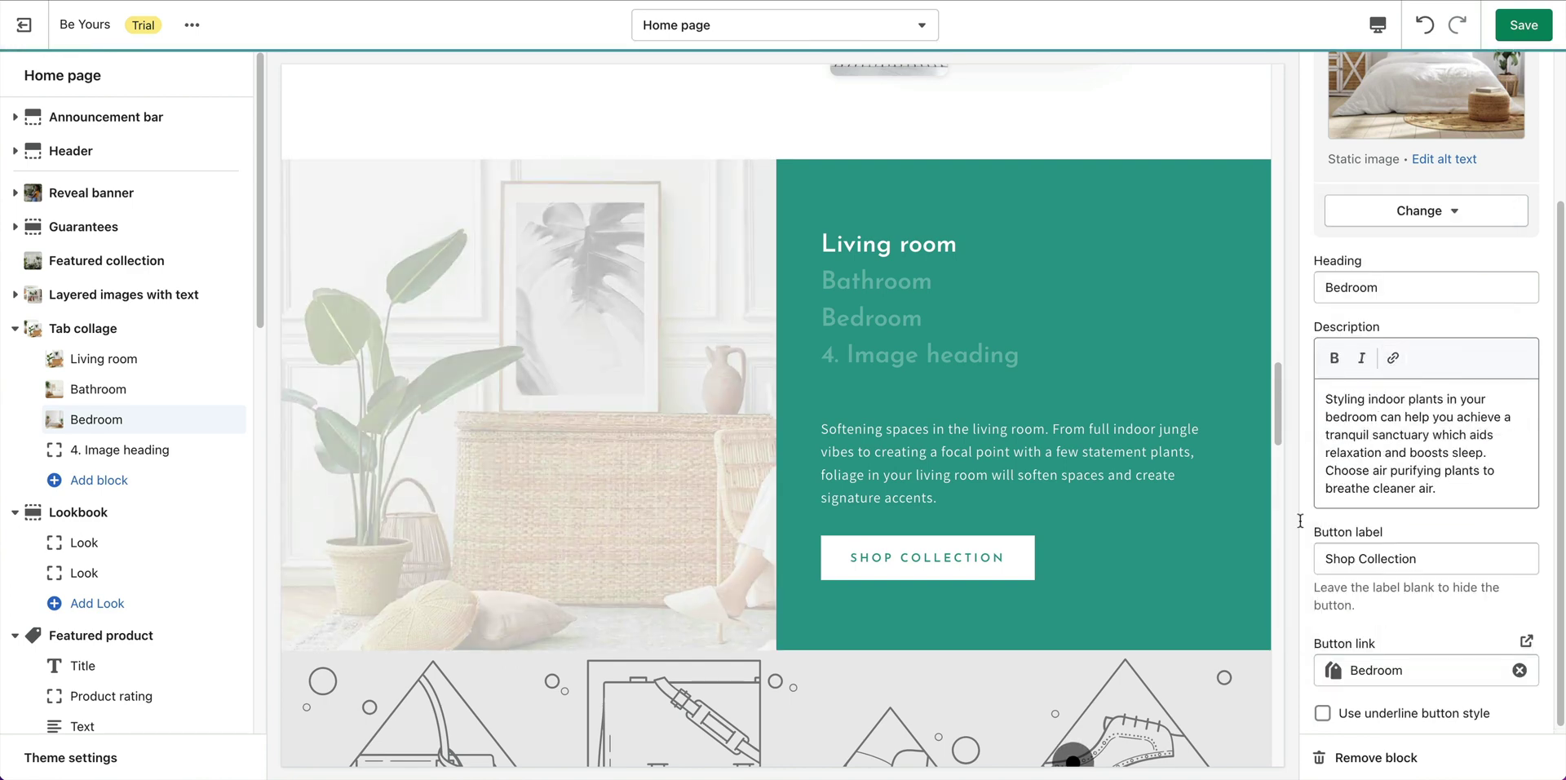
Give the fourth collage tab the desk photo.
click(118, 449)
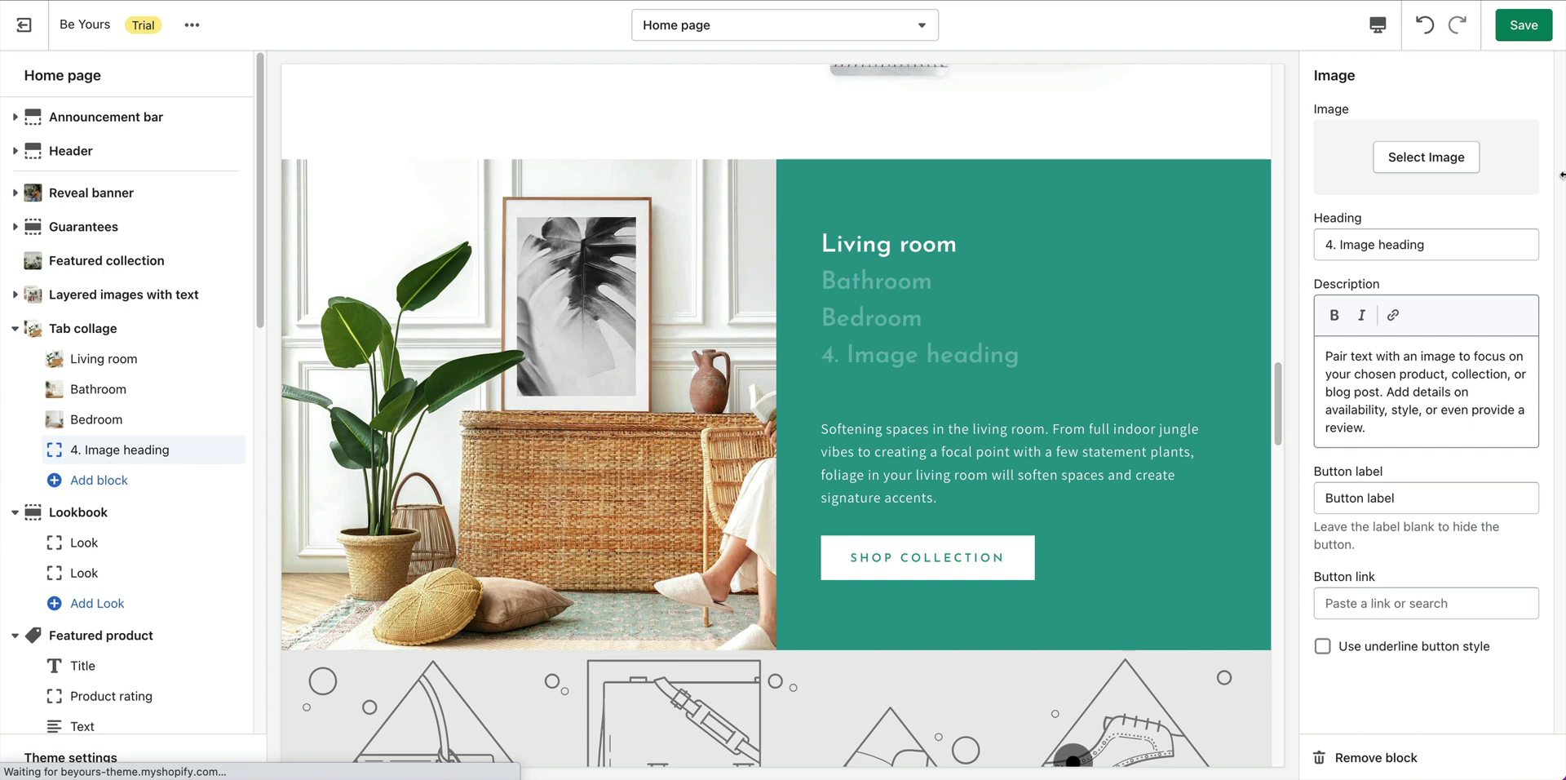
click(1468, 161)
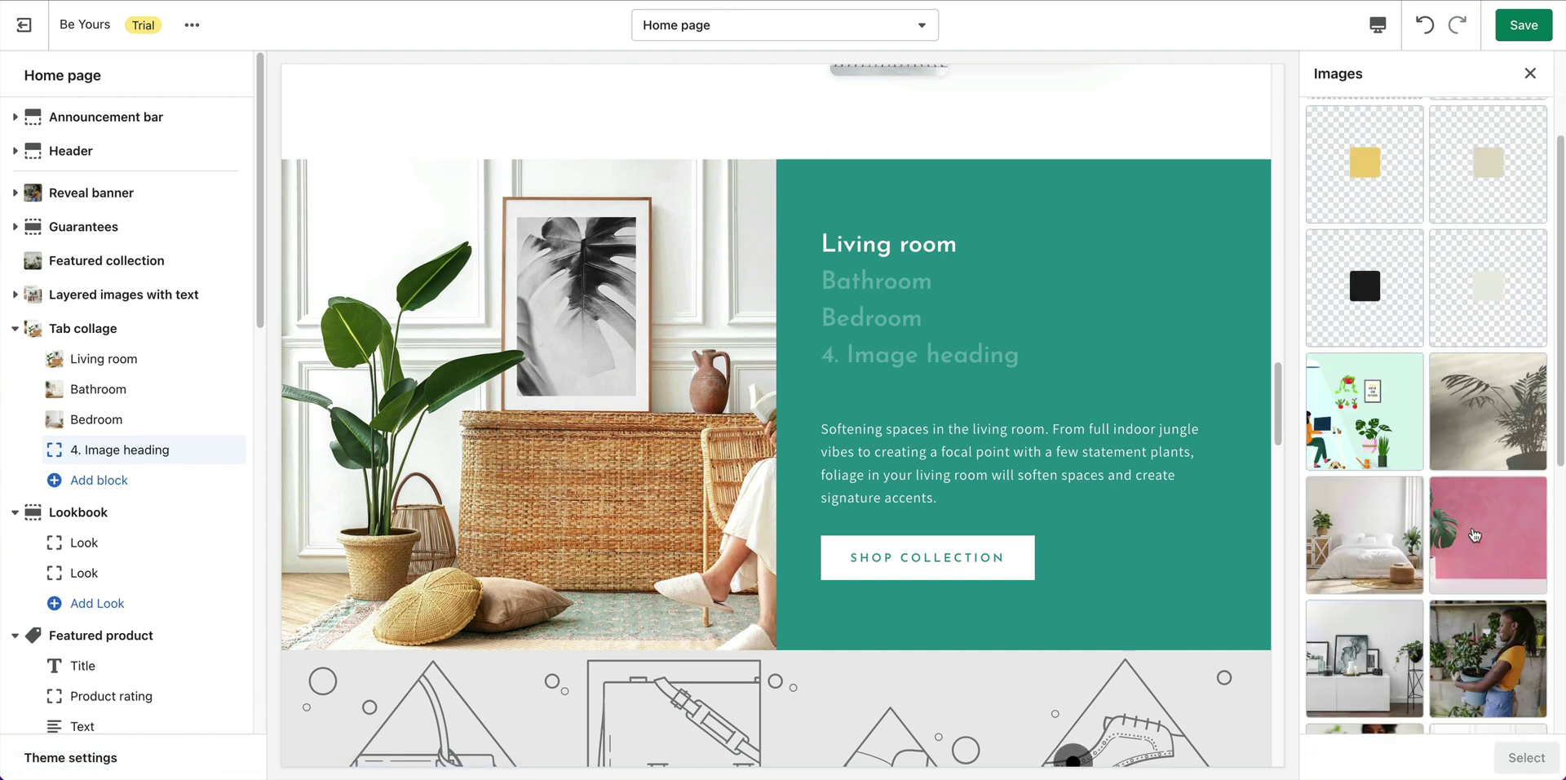
scroll(1435, 506, down, 10)
click(1505, 269)
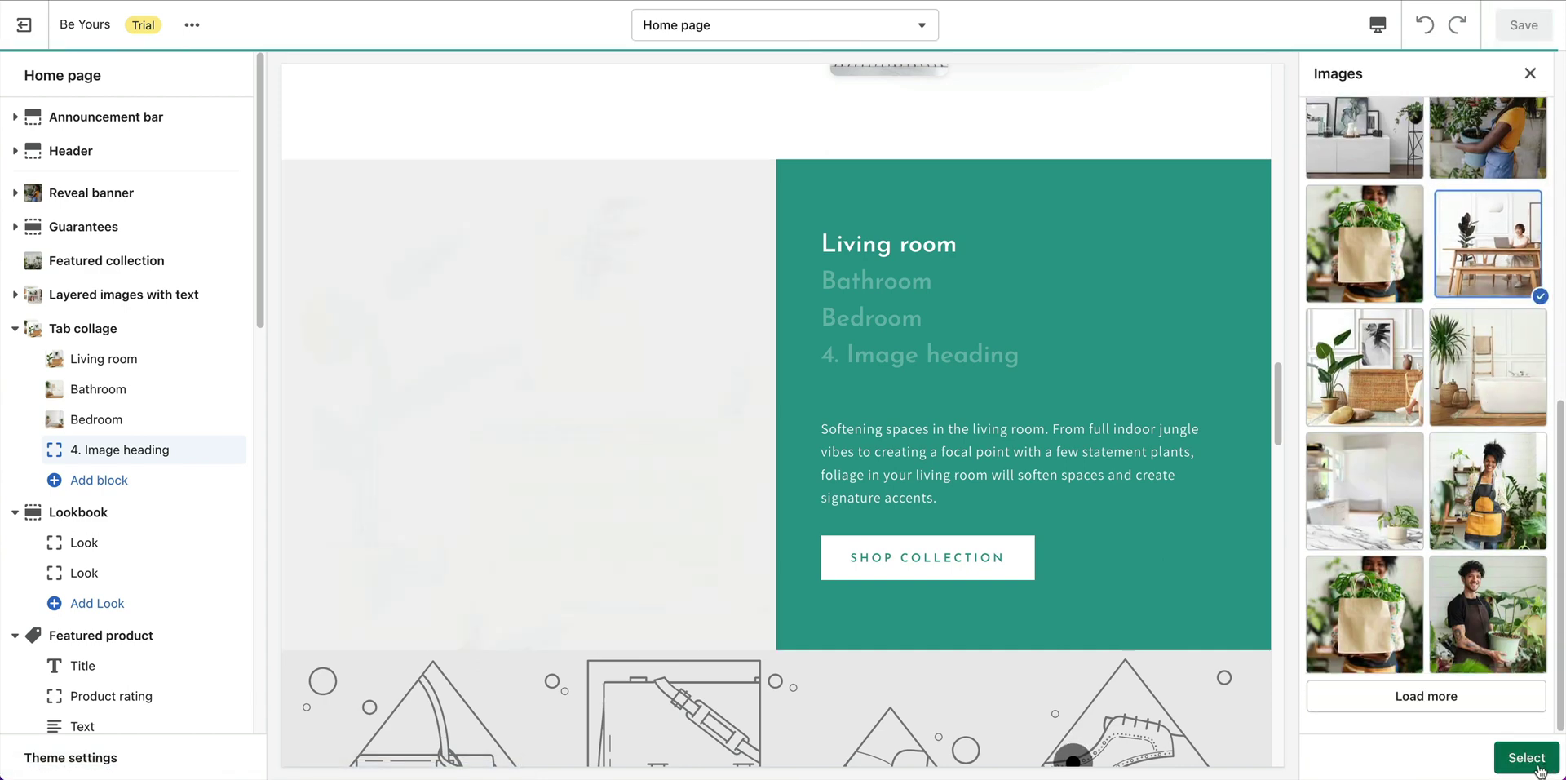
click(1526, 757)
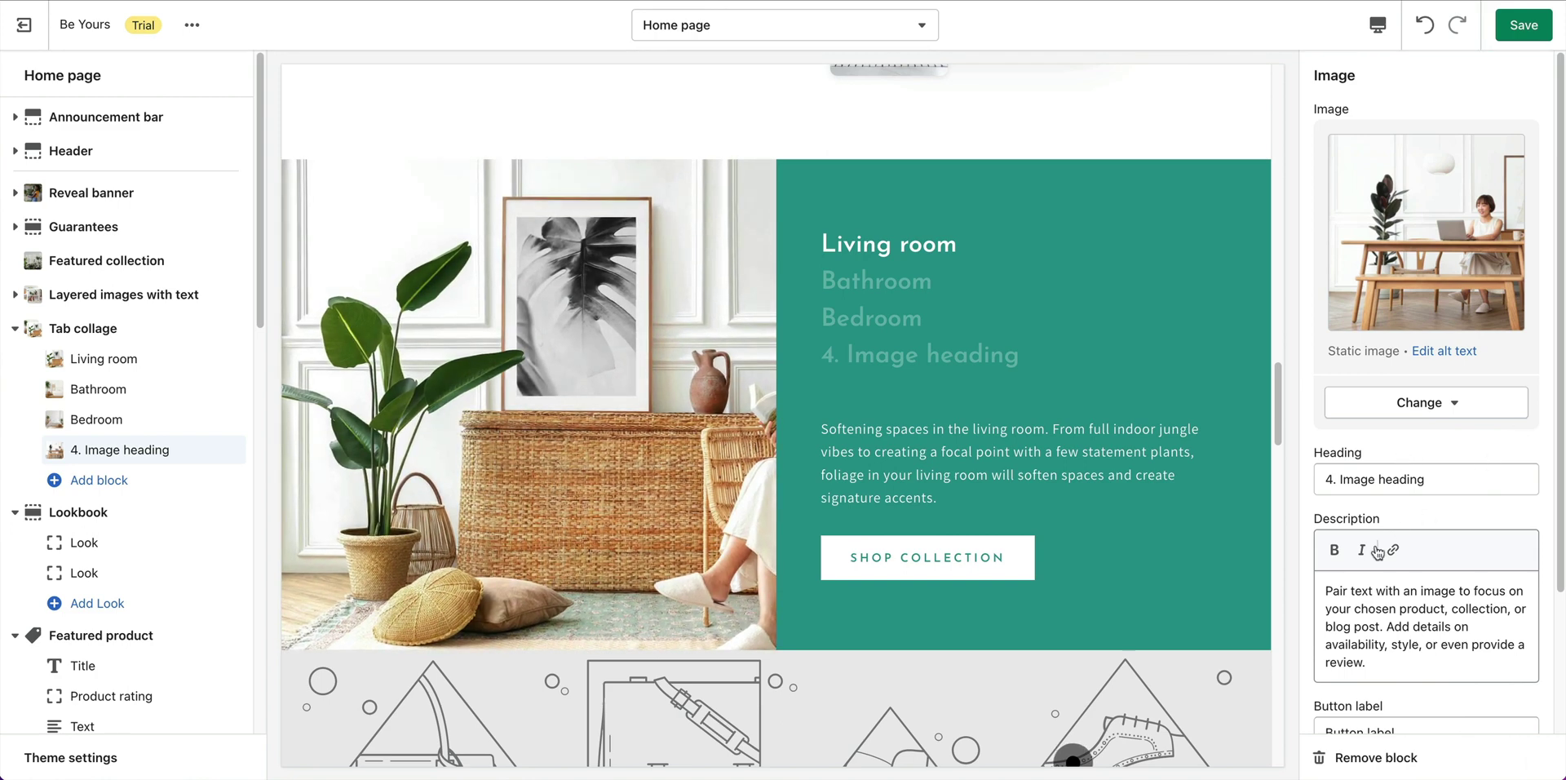
Set the fourth tab's heading to 'Wordspaces' and paste in the workspace description.
click(1424, 481)
key(ctrl+a)
text(Wordspaces)
click(1423, 612)
key(ctrl+a)
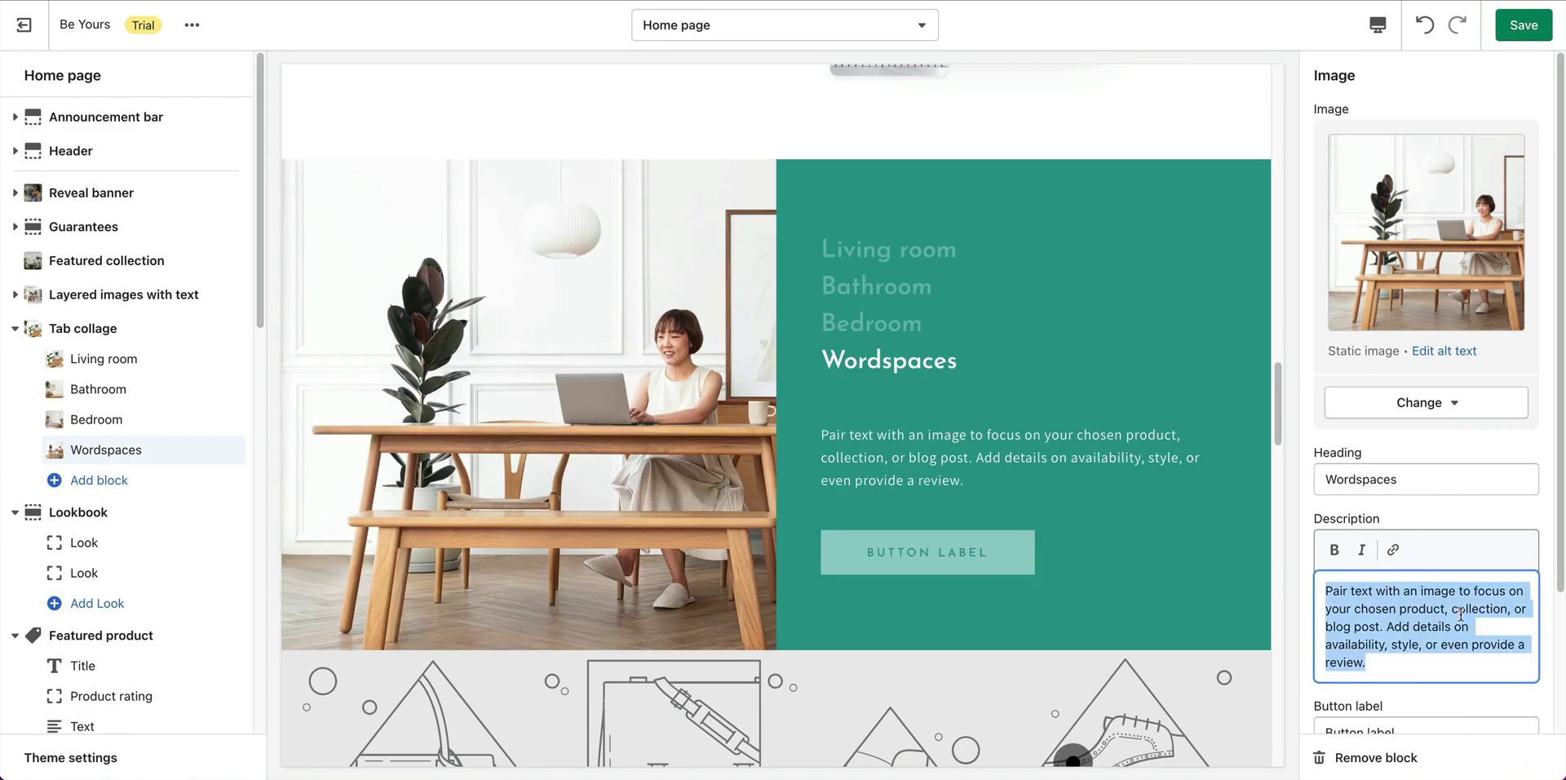
text(Foliage-filled workspaces. Boost productivity and creativity by setting up a healthy workplace.)
Label the fourth tab's button 'Shop Collection' and link it to the Workspaces collection.
scroll(1438, 569, down, 2)
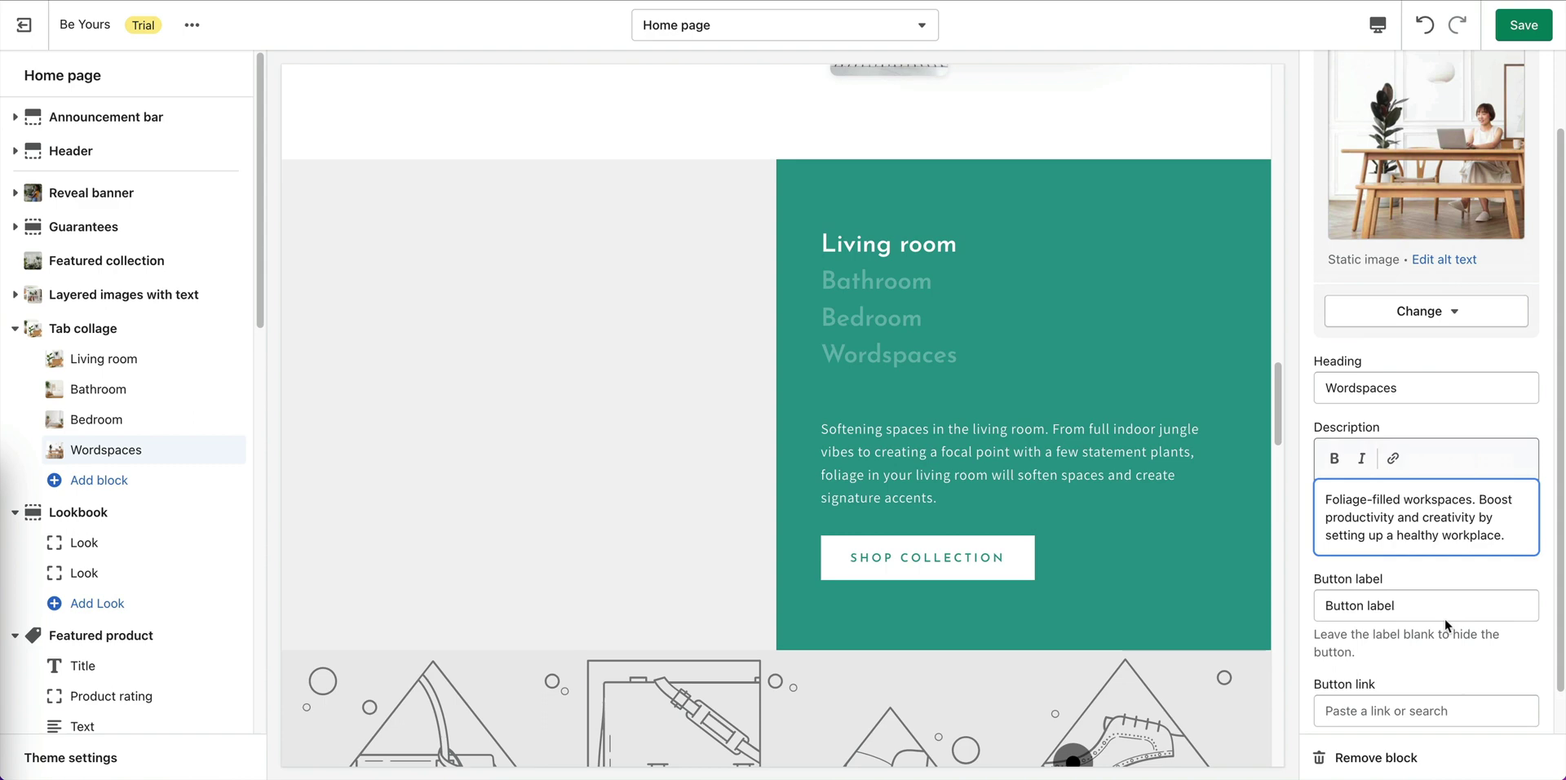
double_click(1436, 614)
key(ctrl+a)
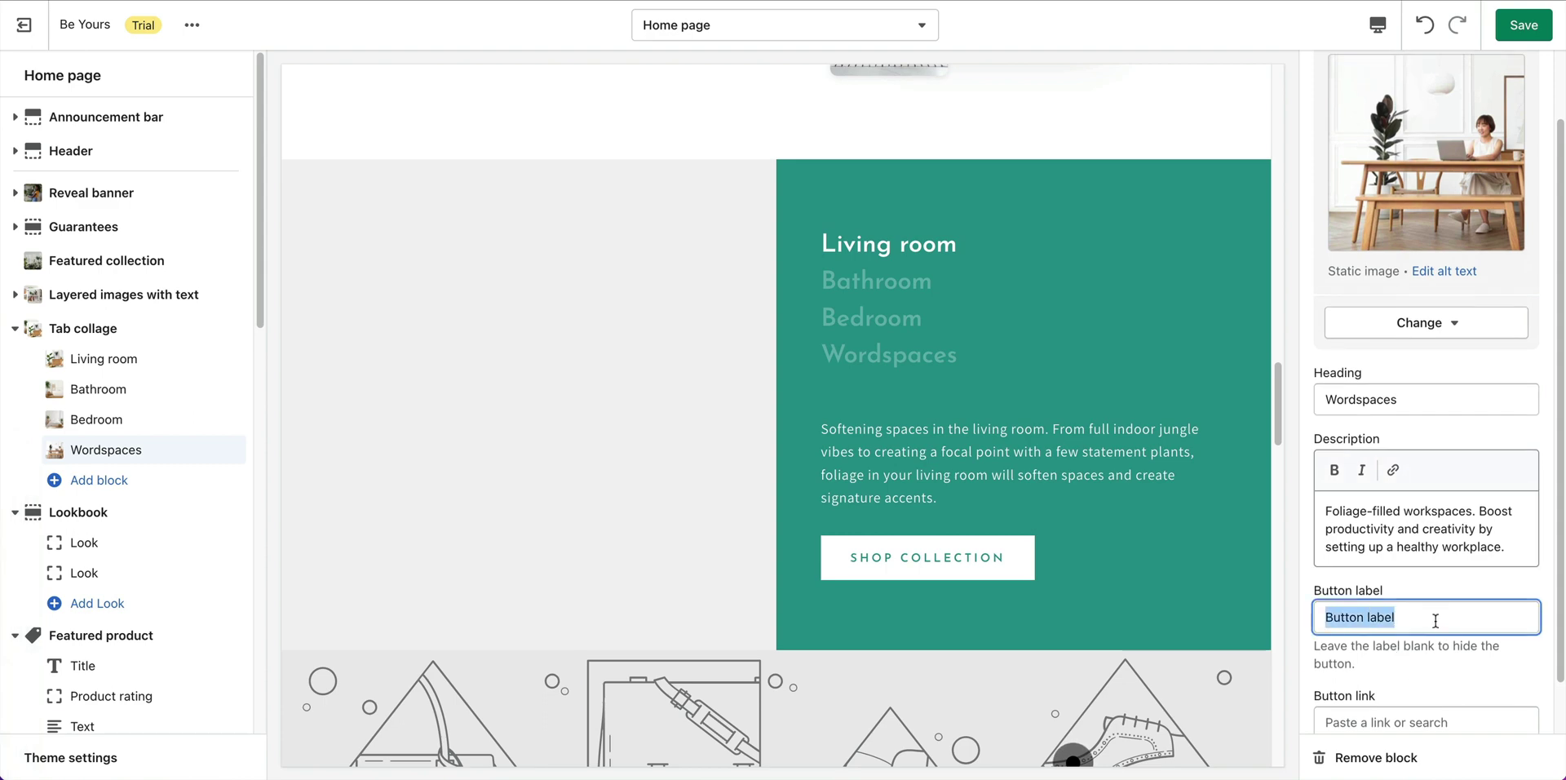
text(Shop Collection)
scroll(1463, 638, down, 1)
click(1436, 663)
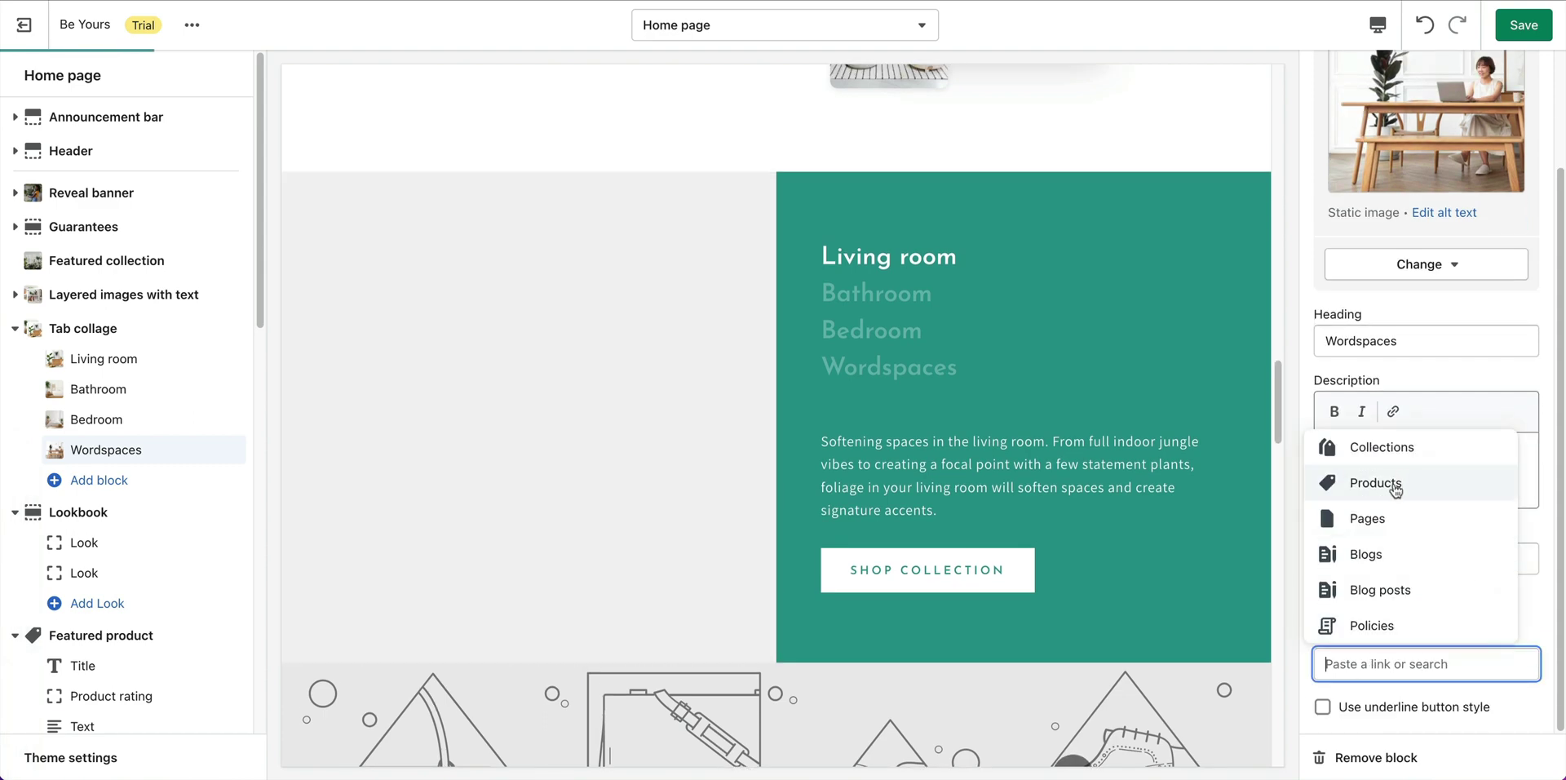
click(1404, 453)
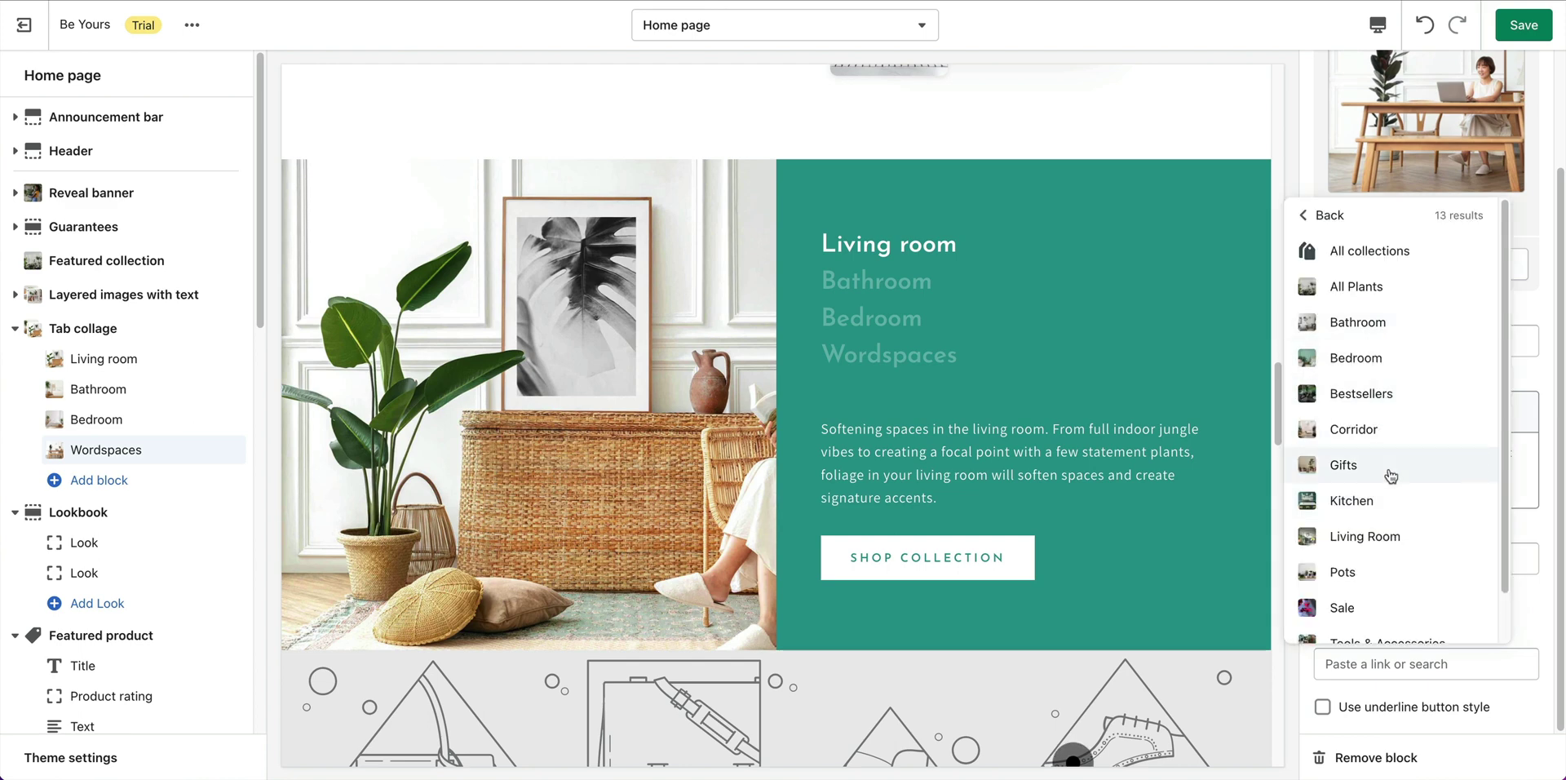
scroll(1379, 555, down, 1)
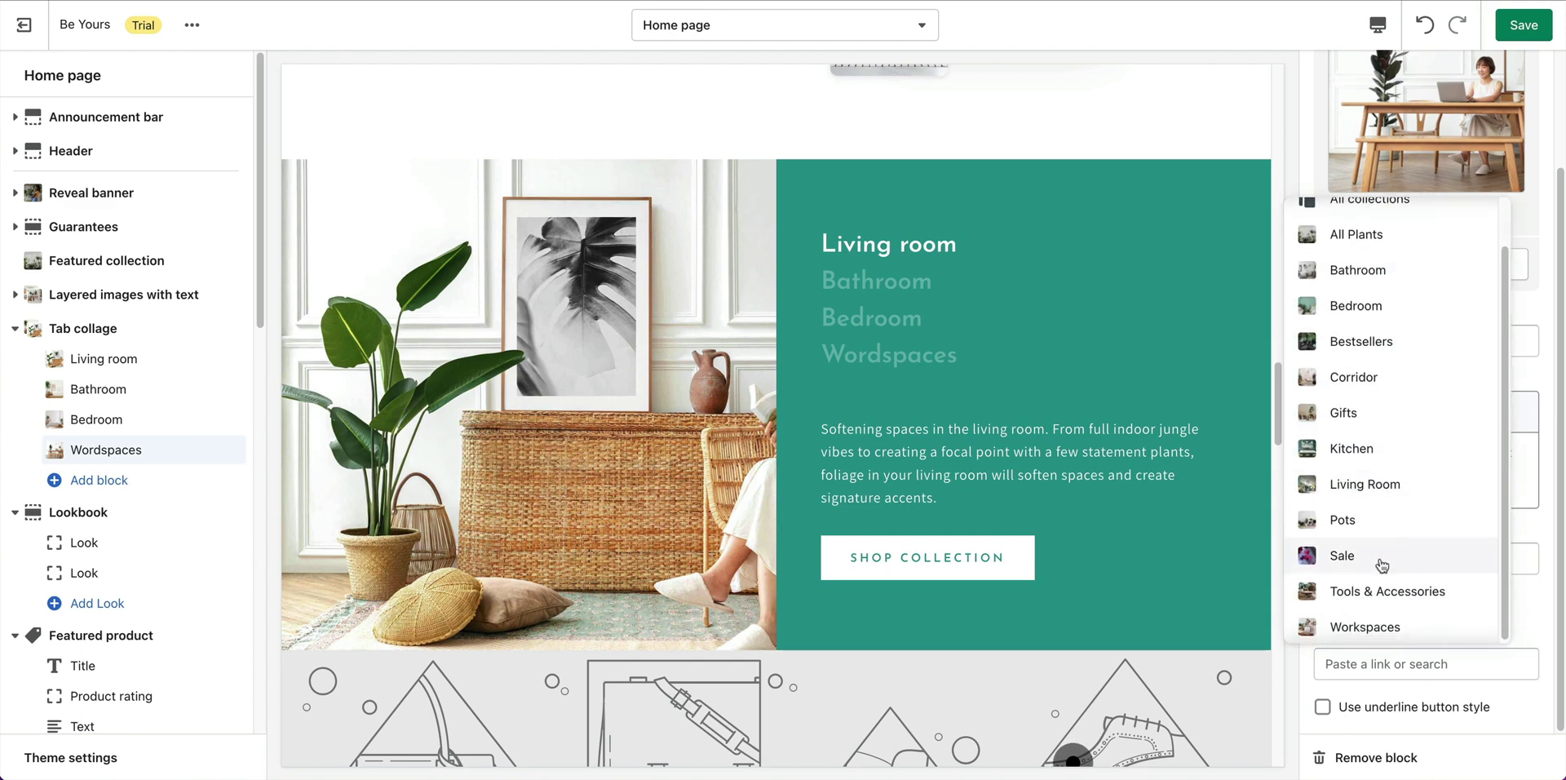
click(1364, 625)
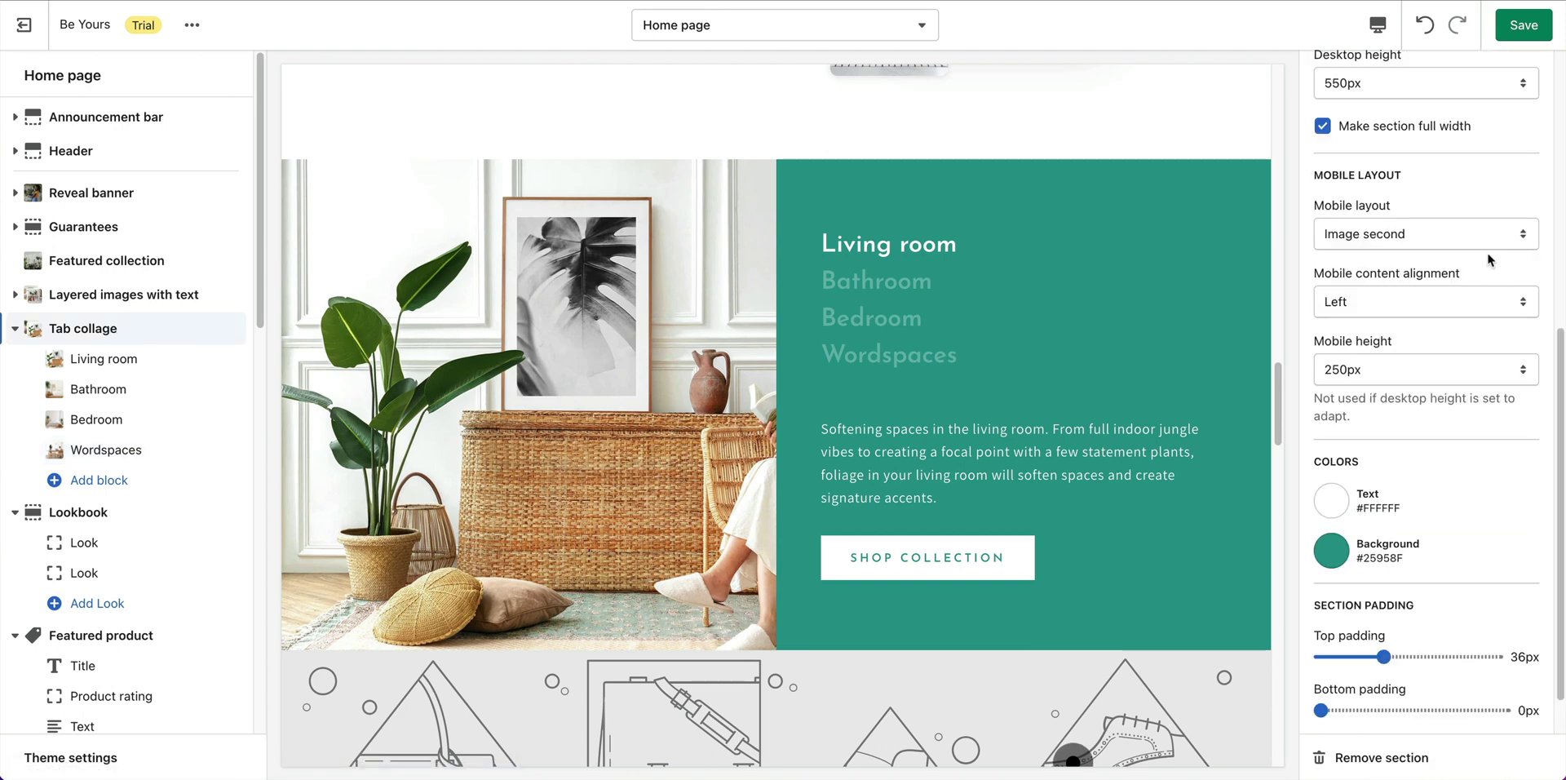
Check the collage tabs, including Bathroom, in the preview and save the home page.
scroll(1487, 259, up, 6)
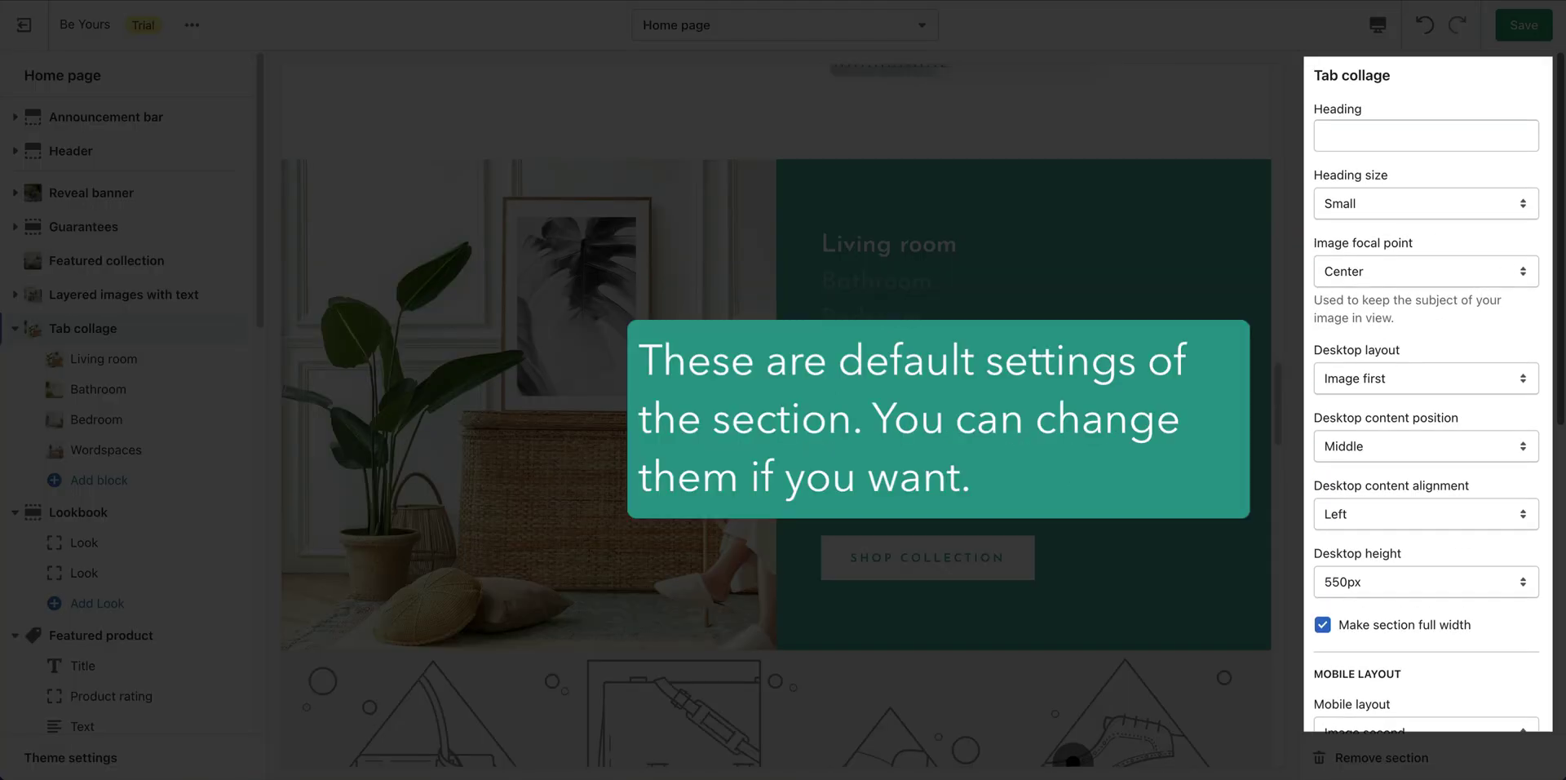
scroll(1427, 396, down, 6)
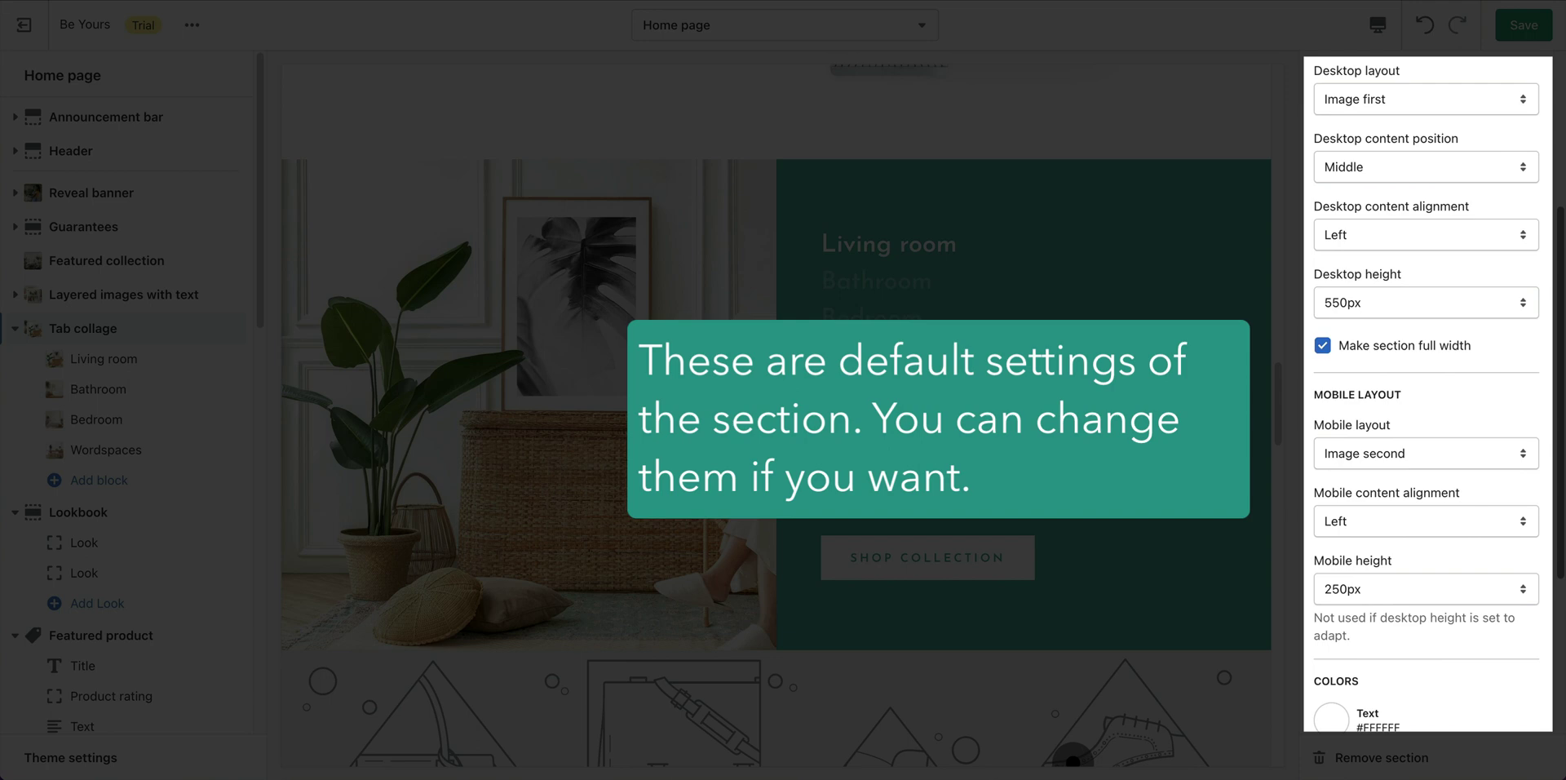
scroll(1426, 397, down, 2)
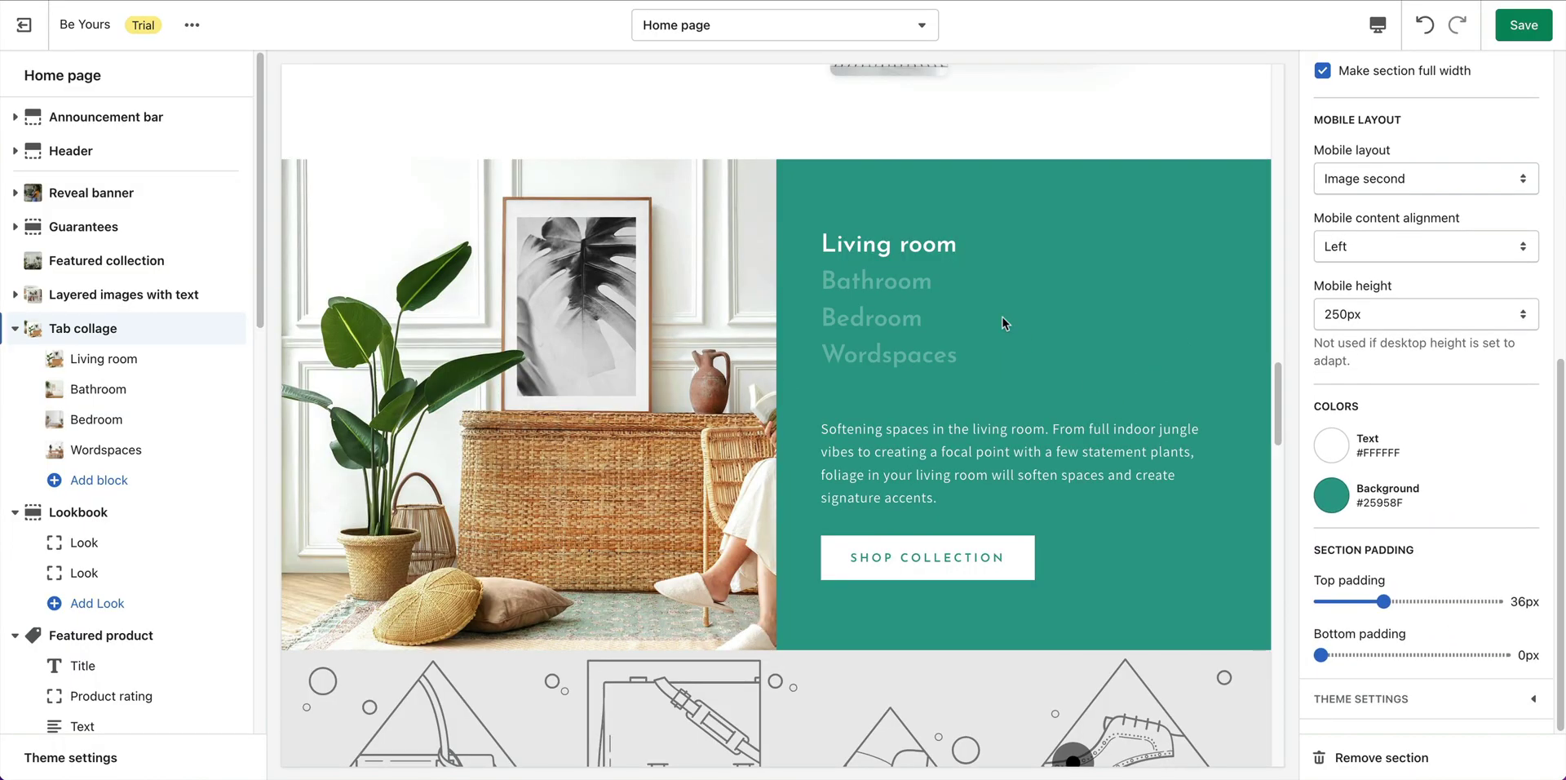
click(930, 287)
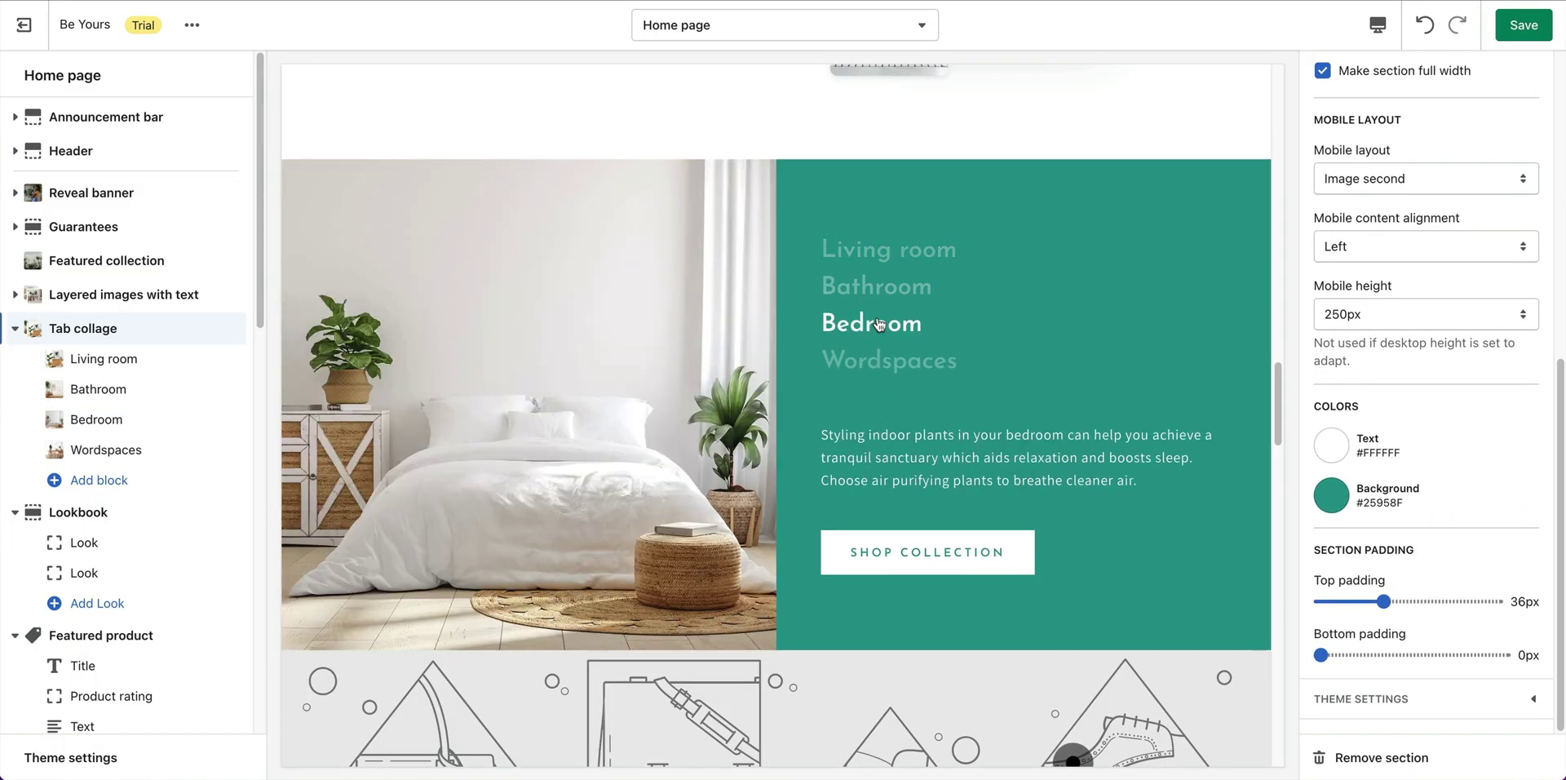
mouse_move(910, 363)
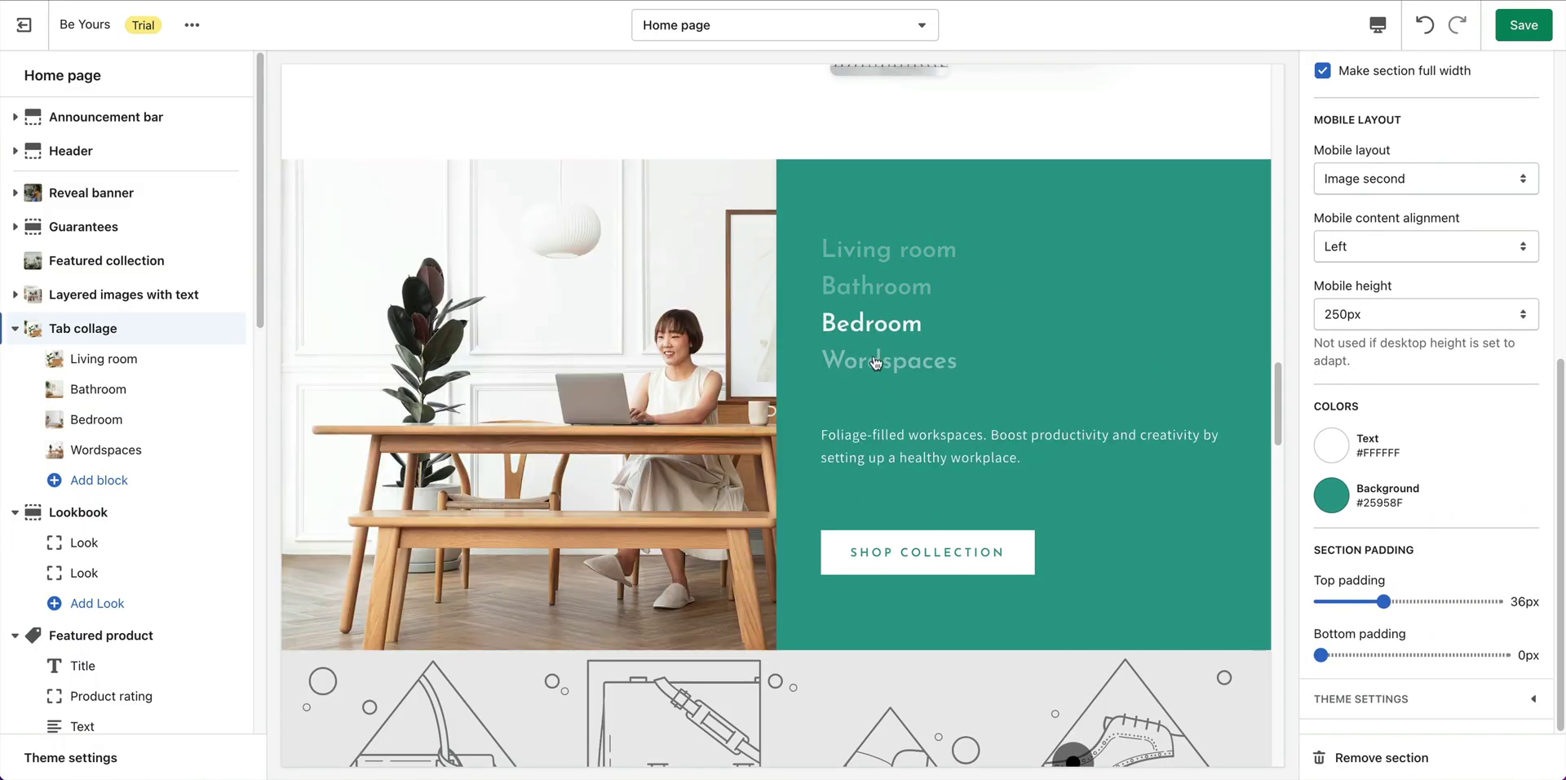
click(1533, 26)
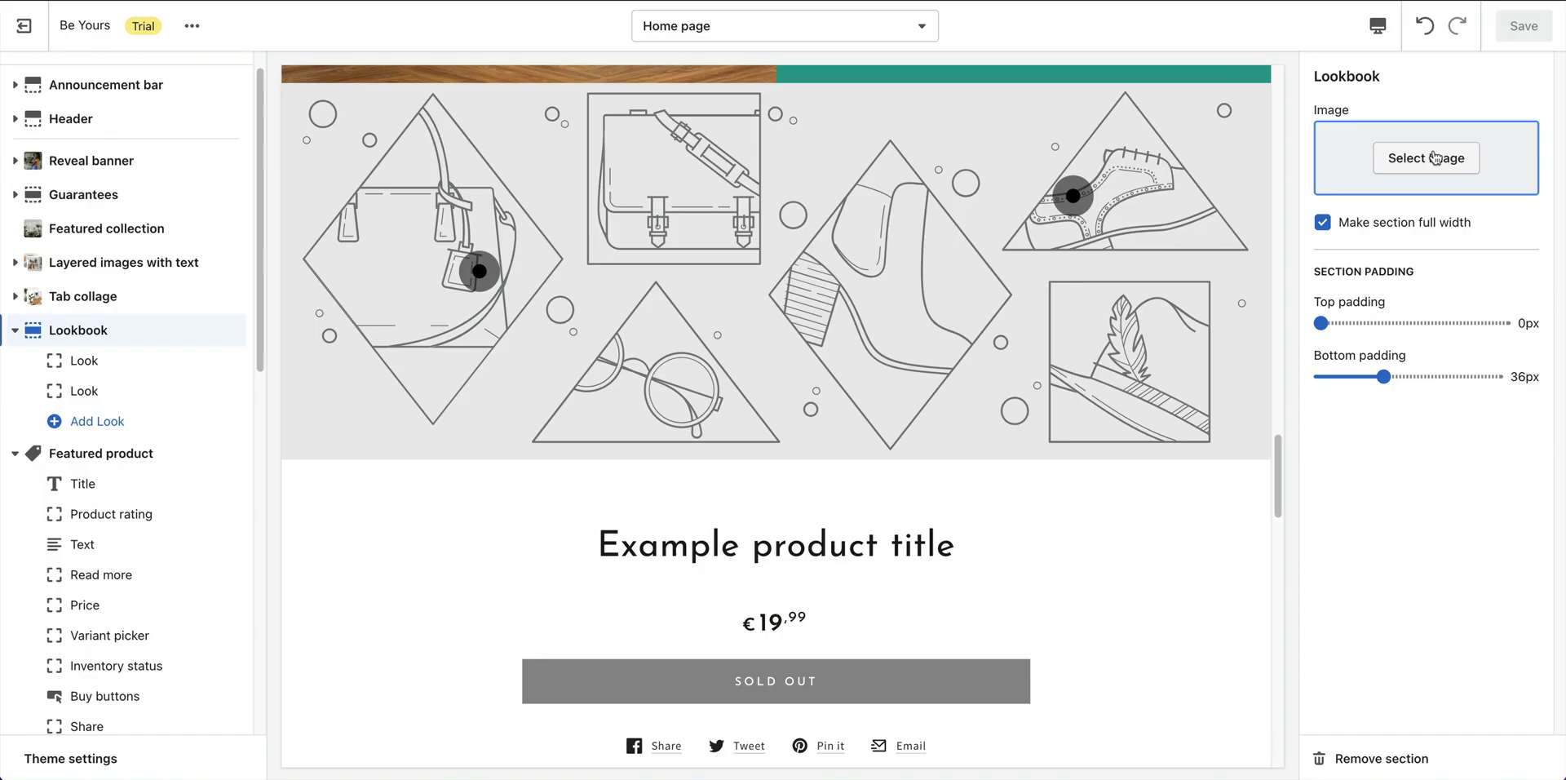
Set the Lookbook image to the wooden-bed bedroom photo.
click(1435, 158)
scroll(1442, 506, down, 4)
click(1370, 375)
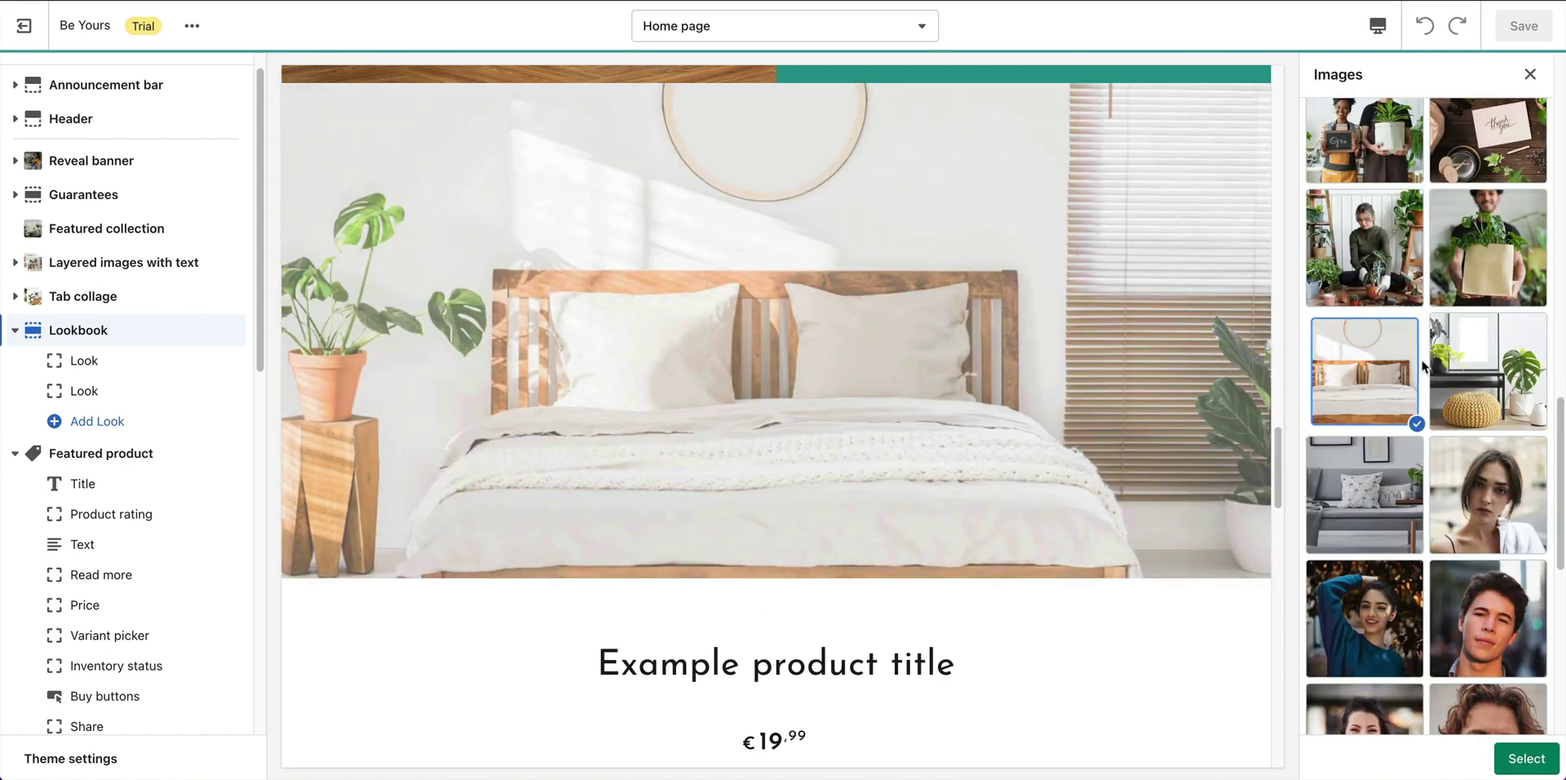
click(1524, 758)
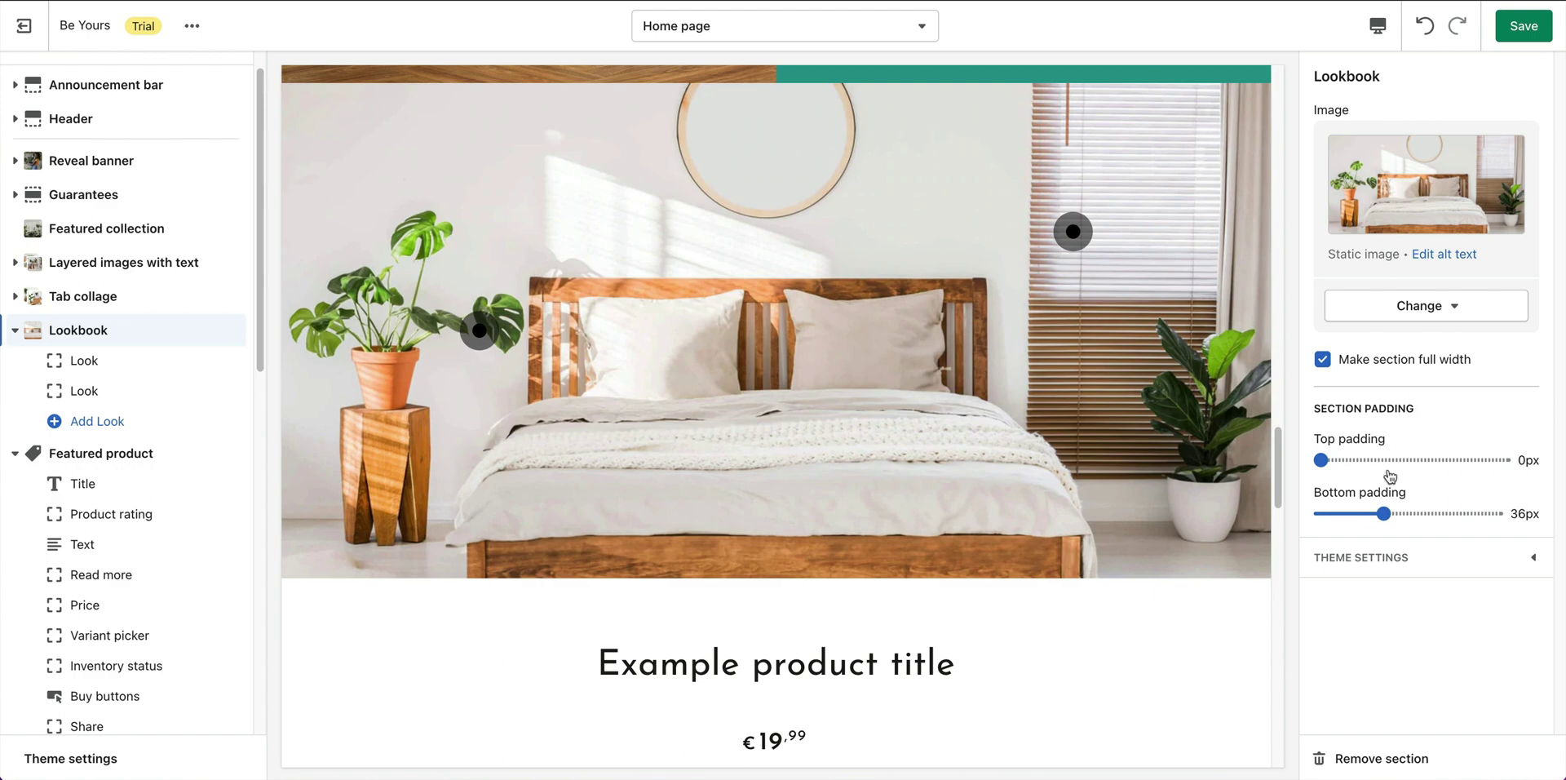
click(82, 368)
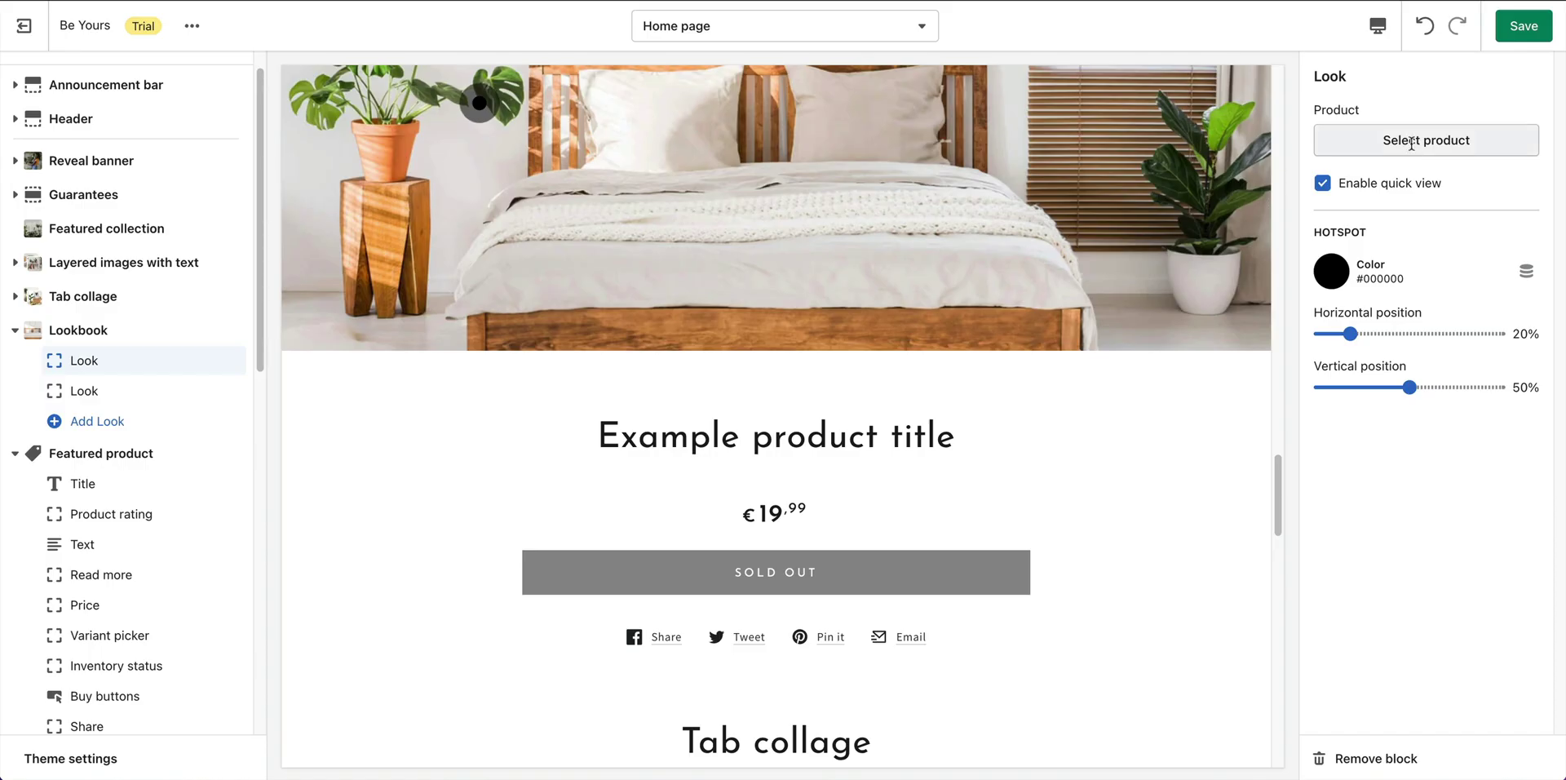
Attach the Swiss Cheese & Black Pot product to the first Look.
click(1412, 143)
text(A)
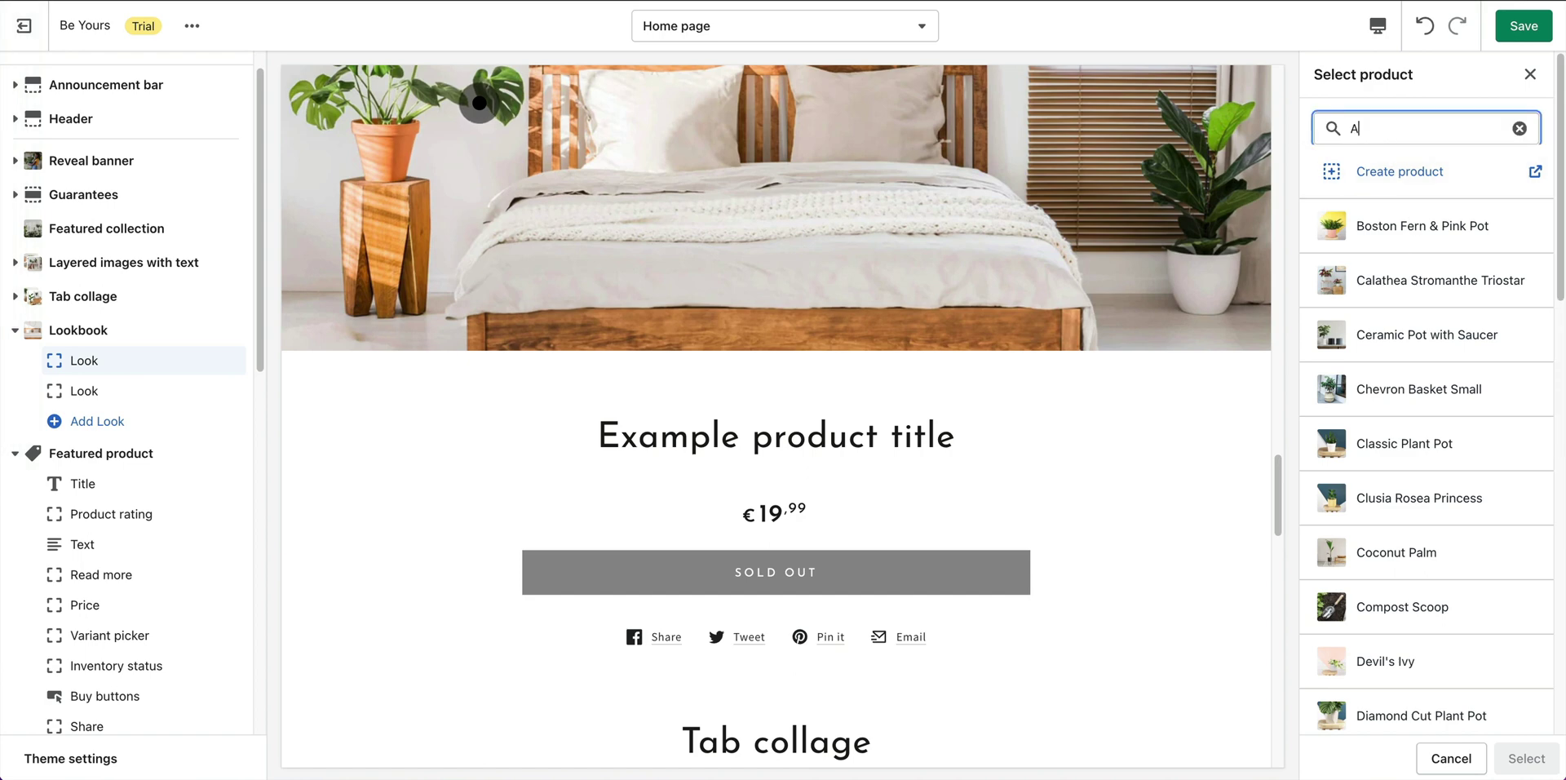
key(BackSpace)
text(Sw)
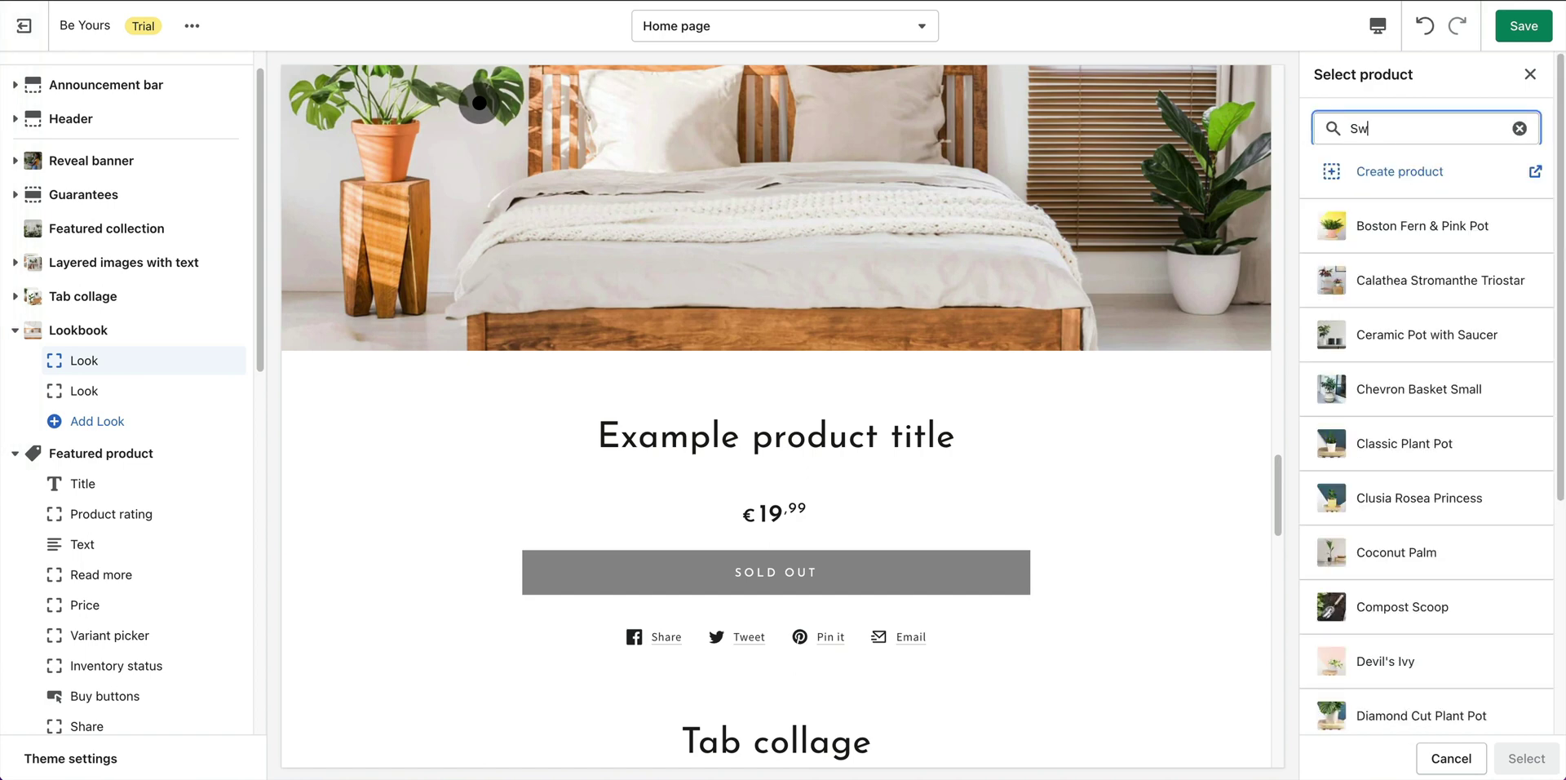
text(iss)
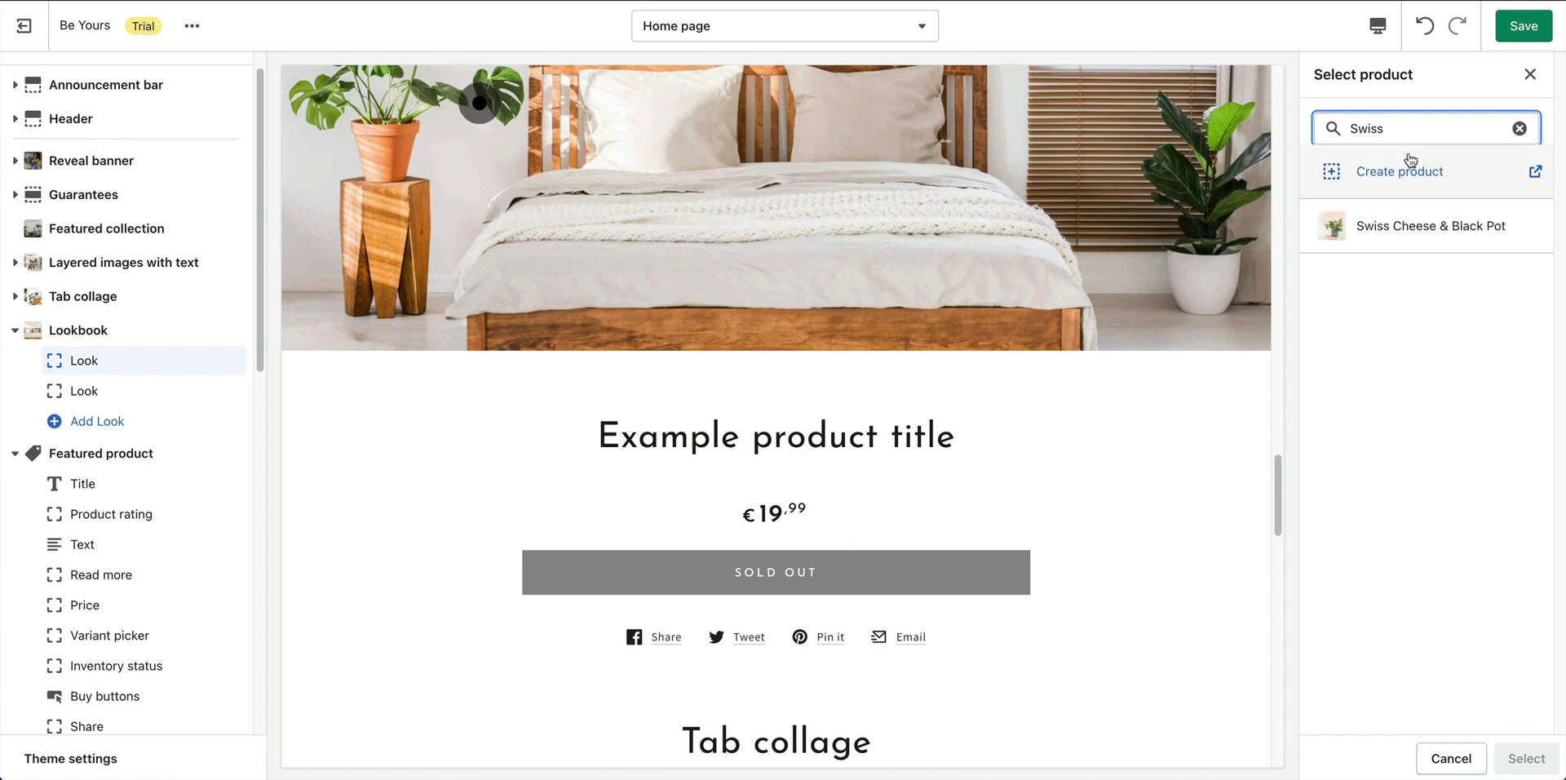
click(1414, 232)
click(1554, 758)
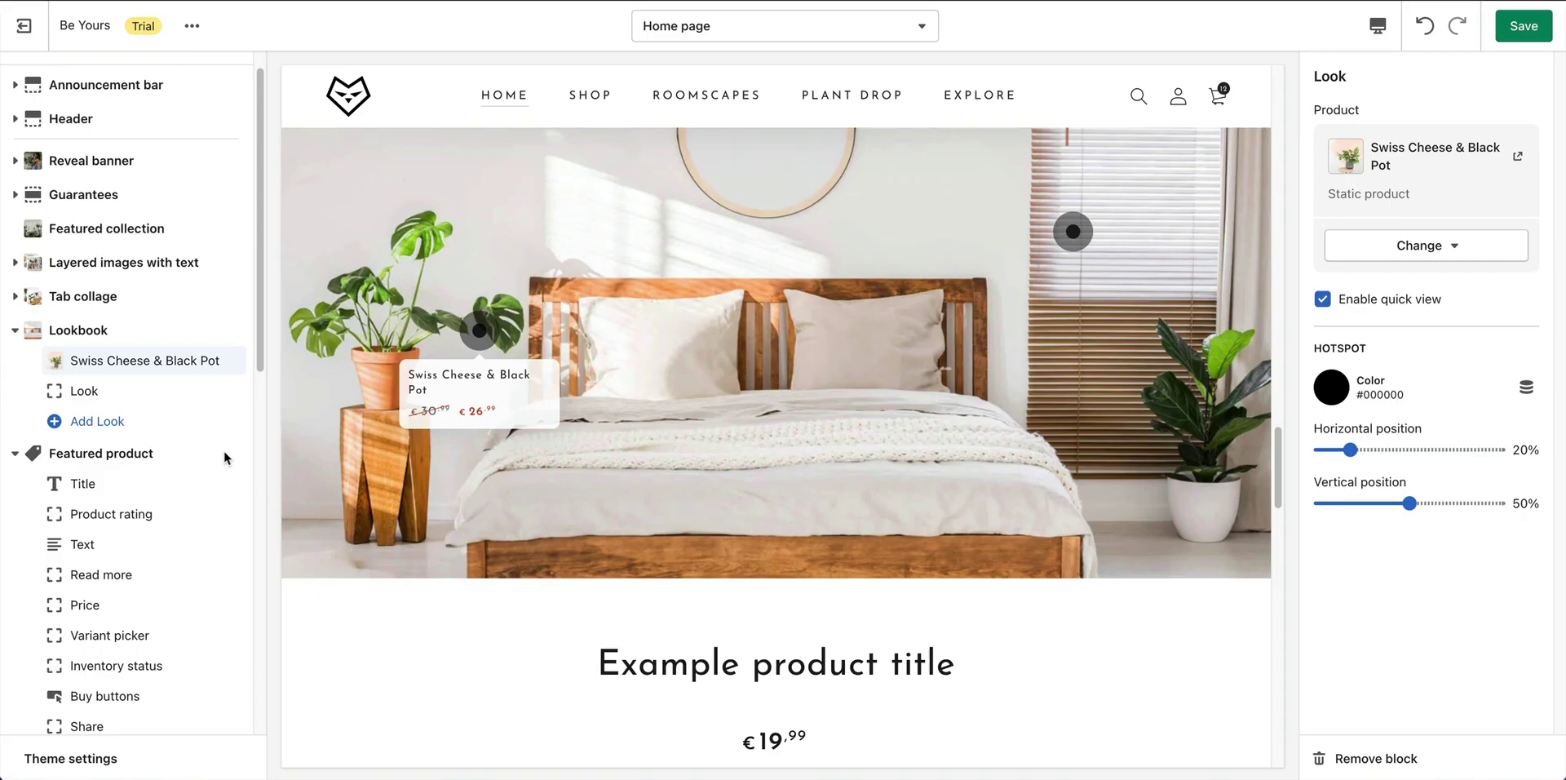
Attach the Fiddle-Leaf Fig product to the second Look.
click(220, 391)
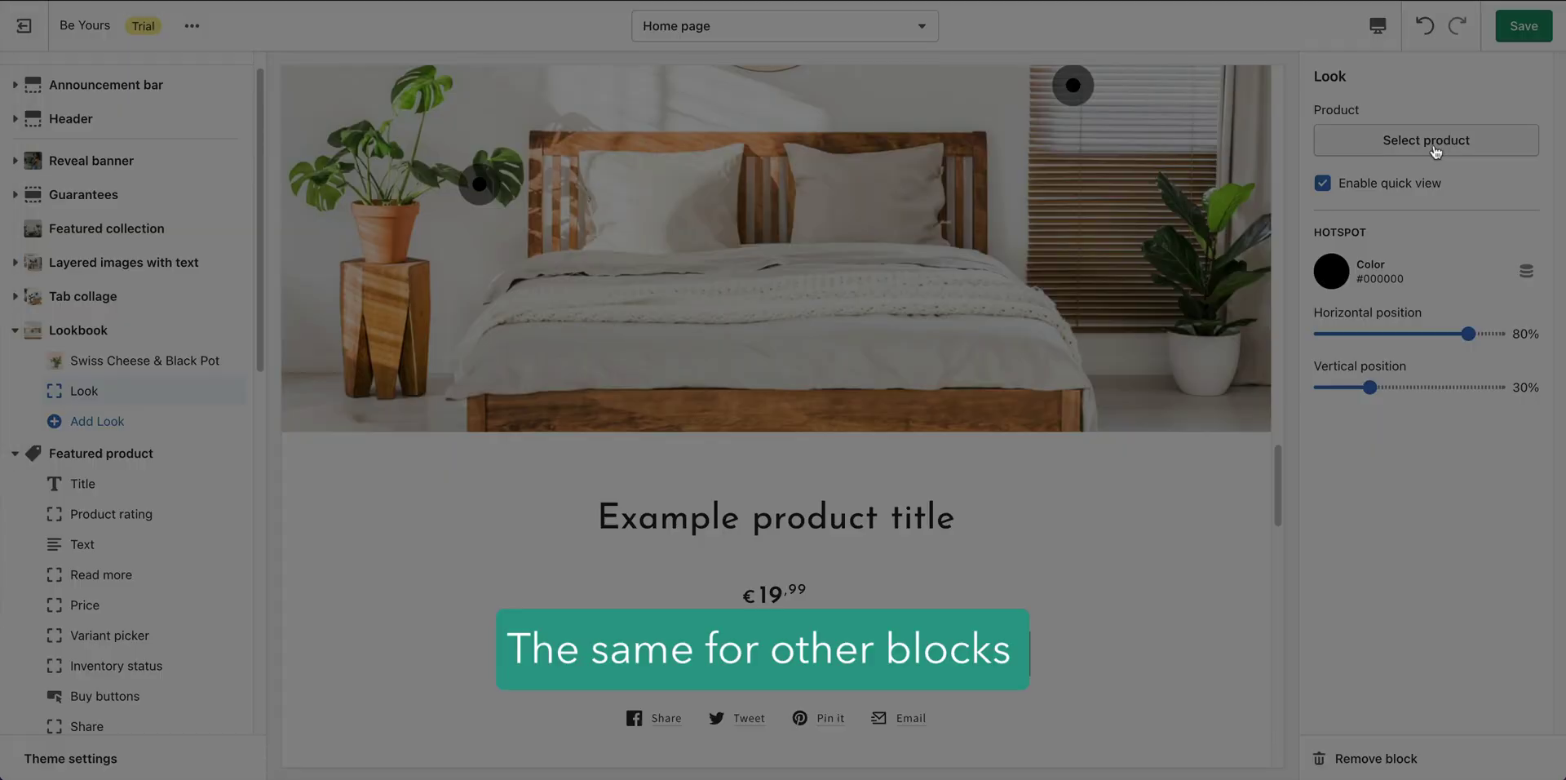
click(1429, 147)
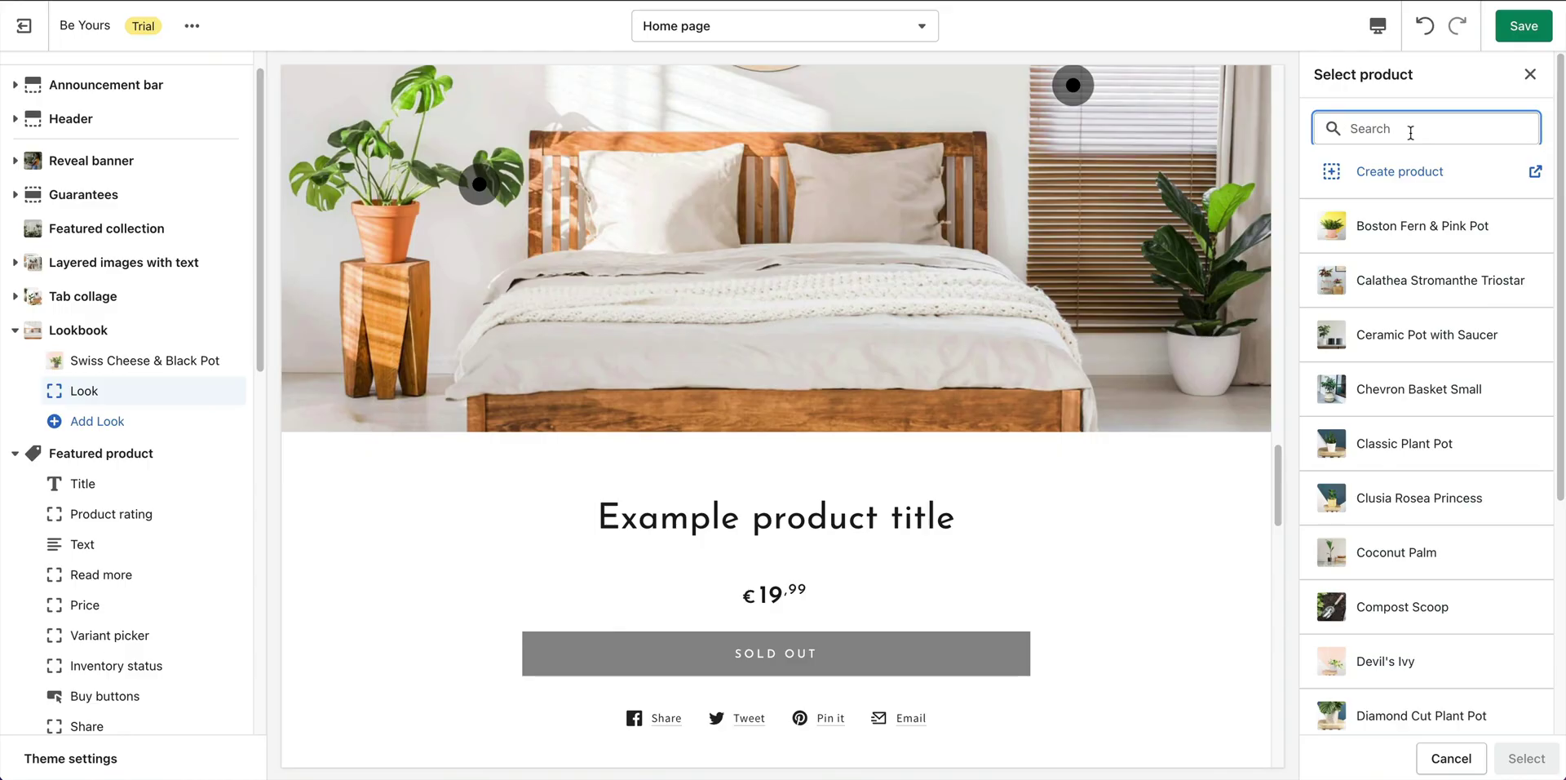
text(D)
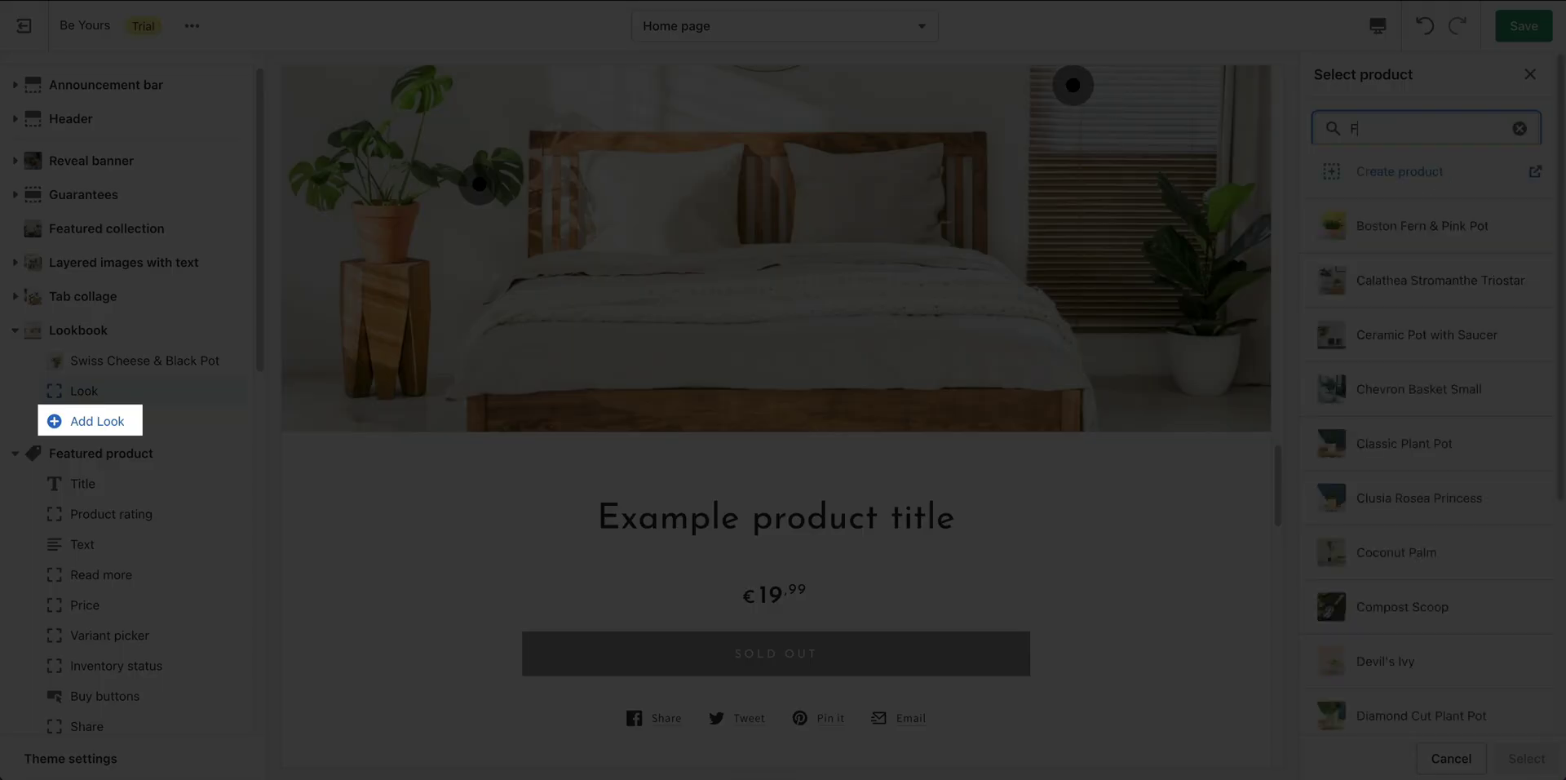
text(Fid)
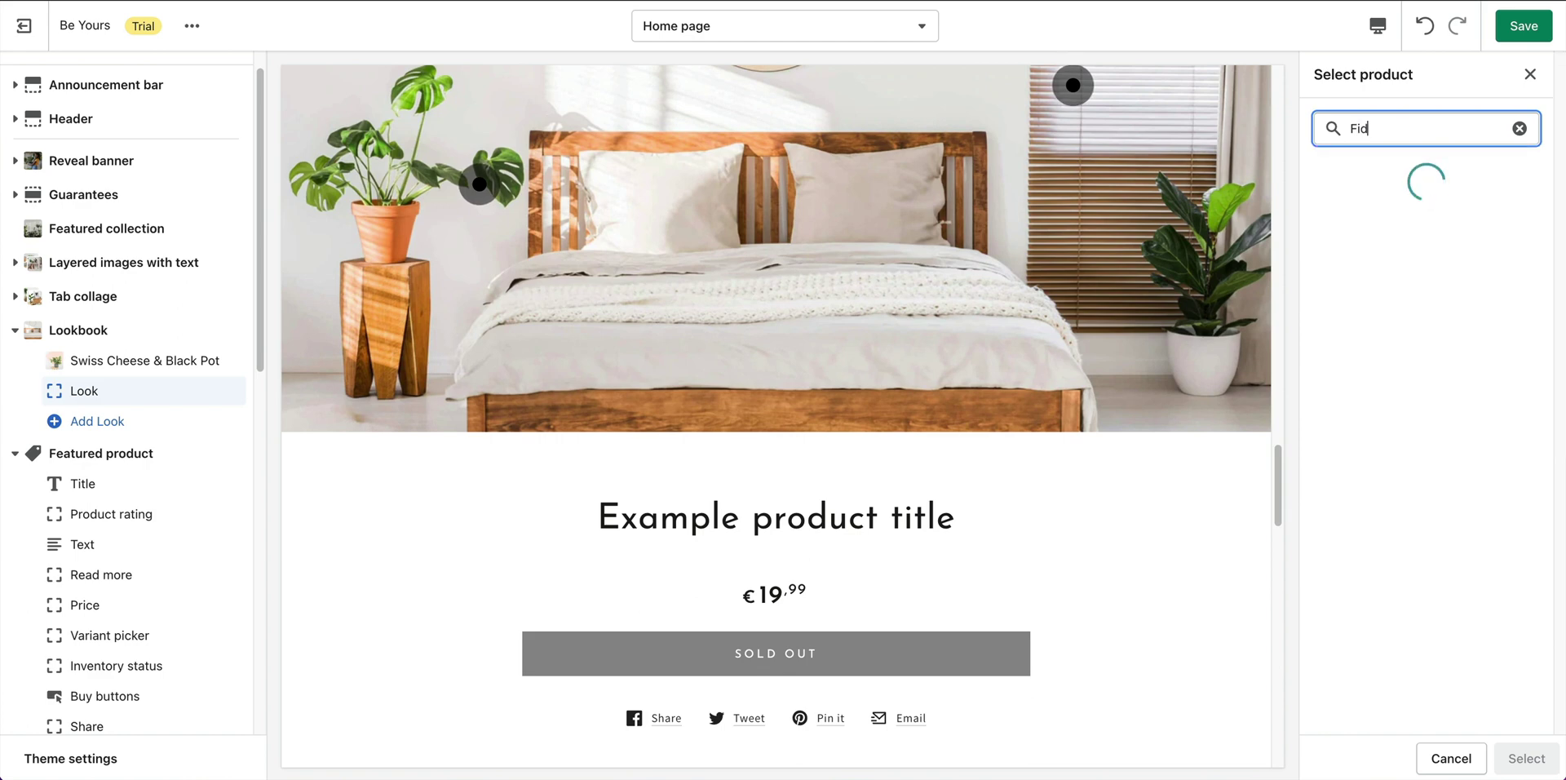
click(1391, 226)
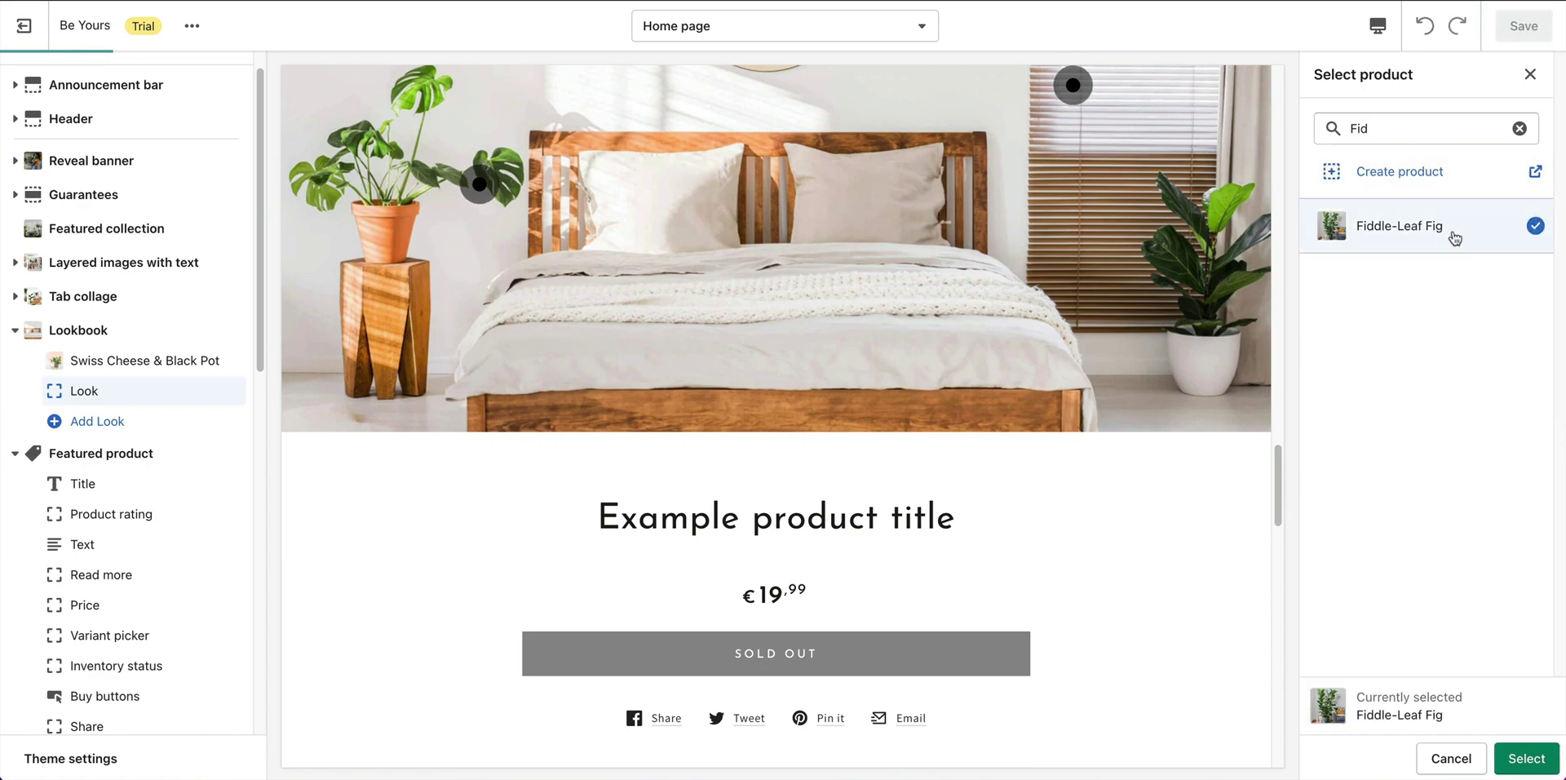
click(1527, 759)
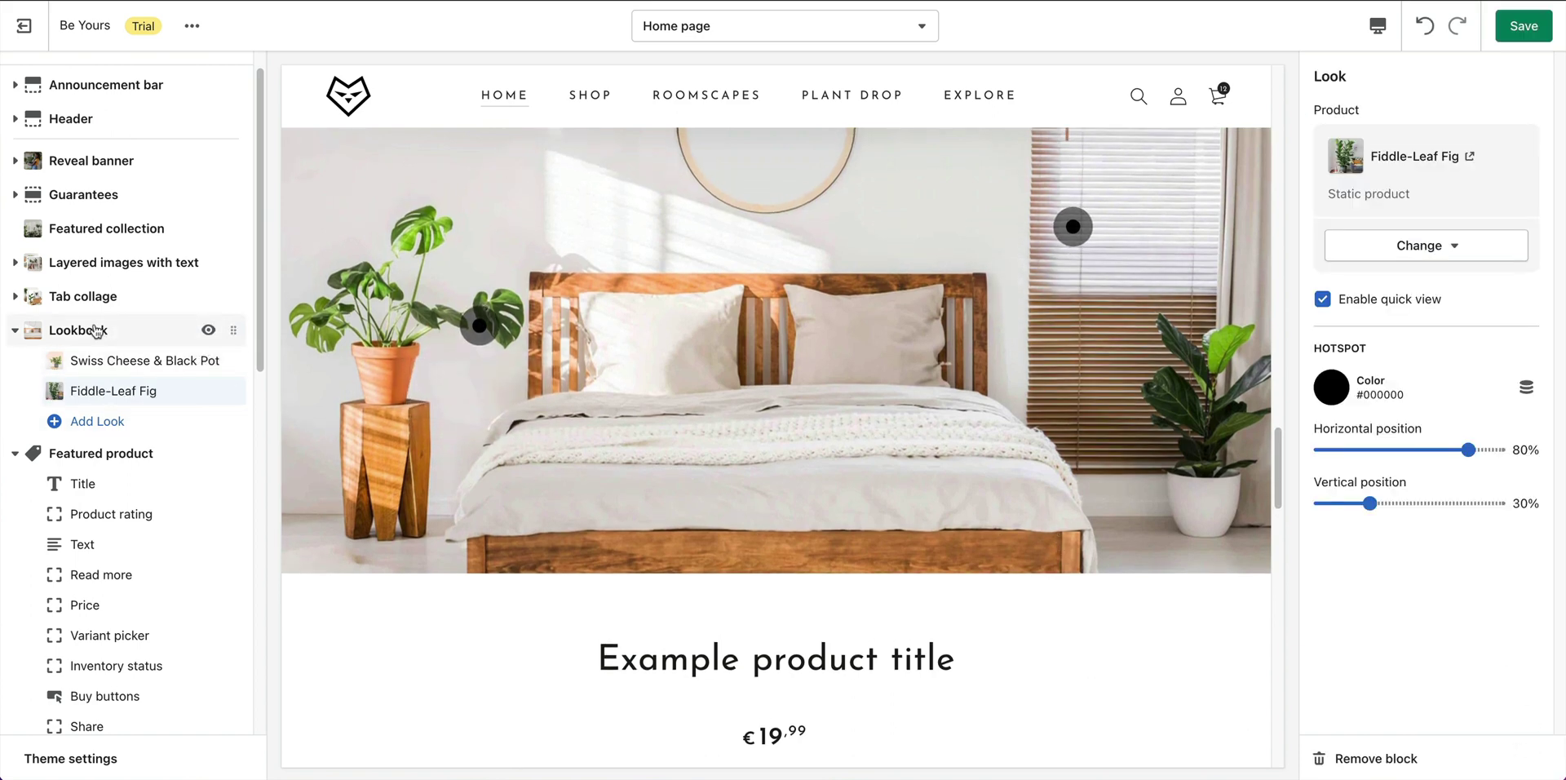
click(188, 330)
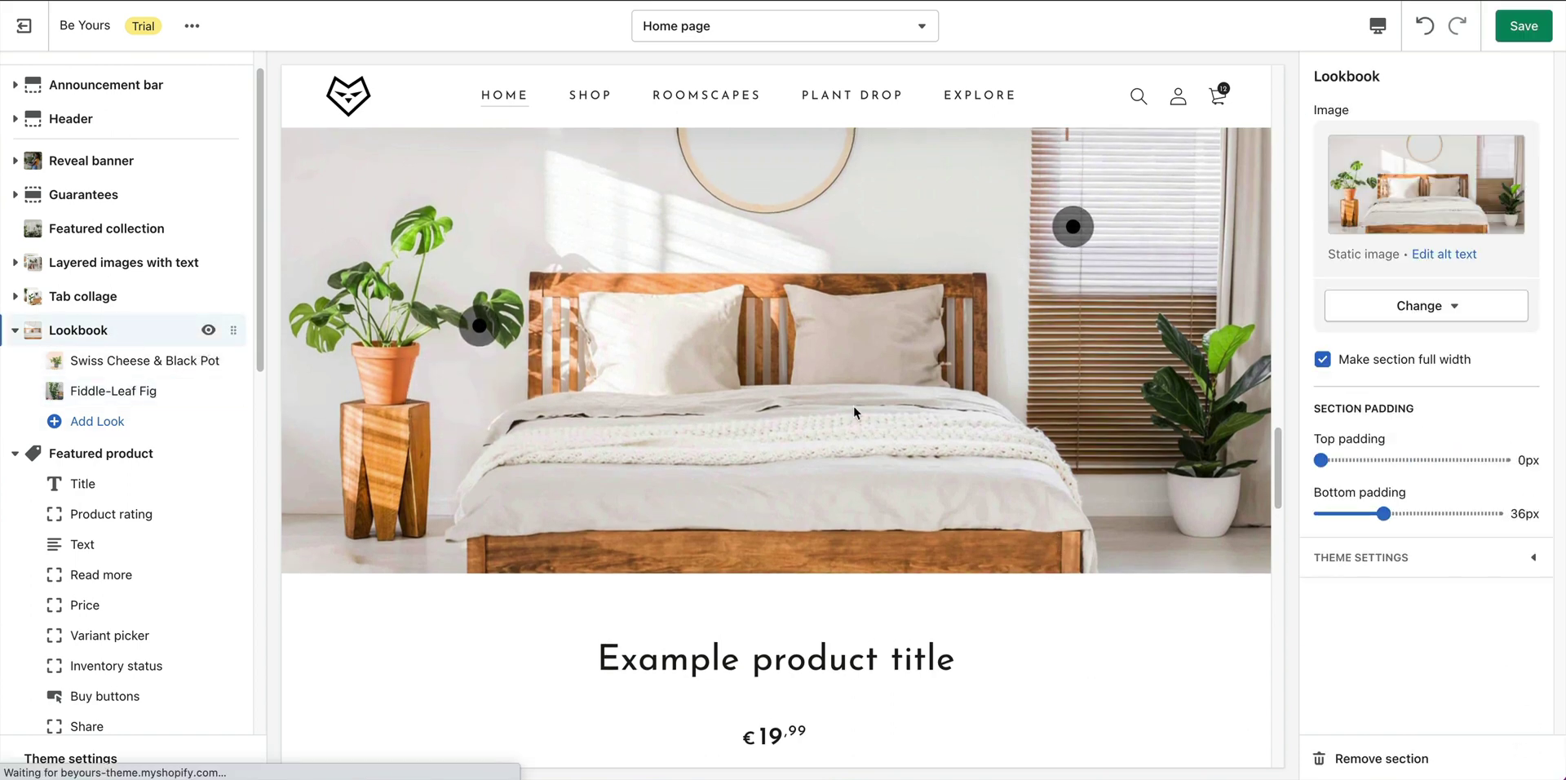
Save the Lookbook work and feature the Prayer Plant & Pot product (€24.99).
click(1525, 31)
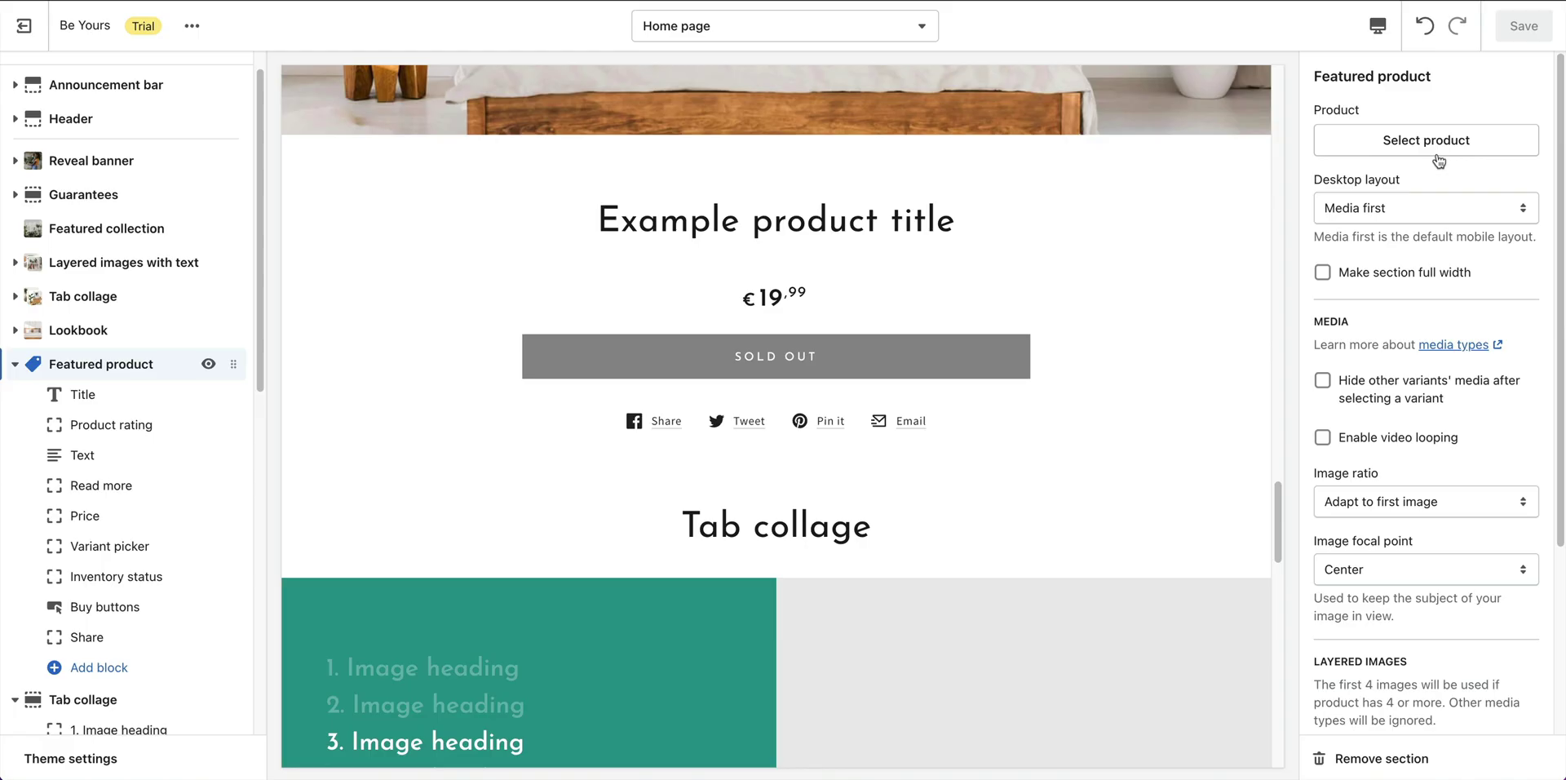
click(1432, 151)
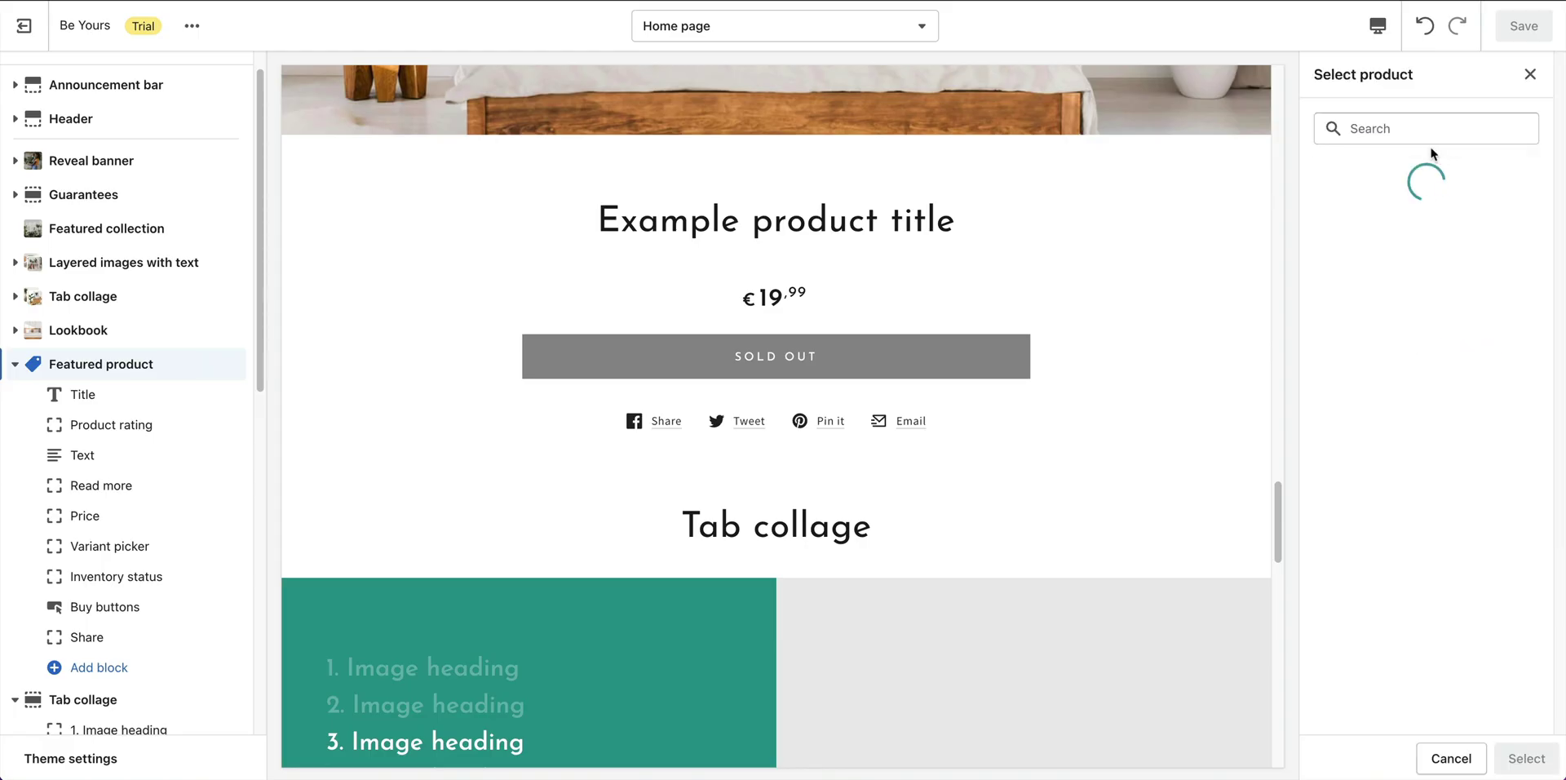
click(1385, 133)
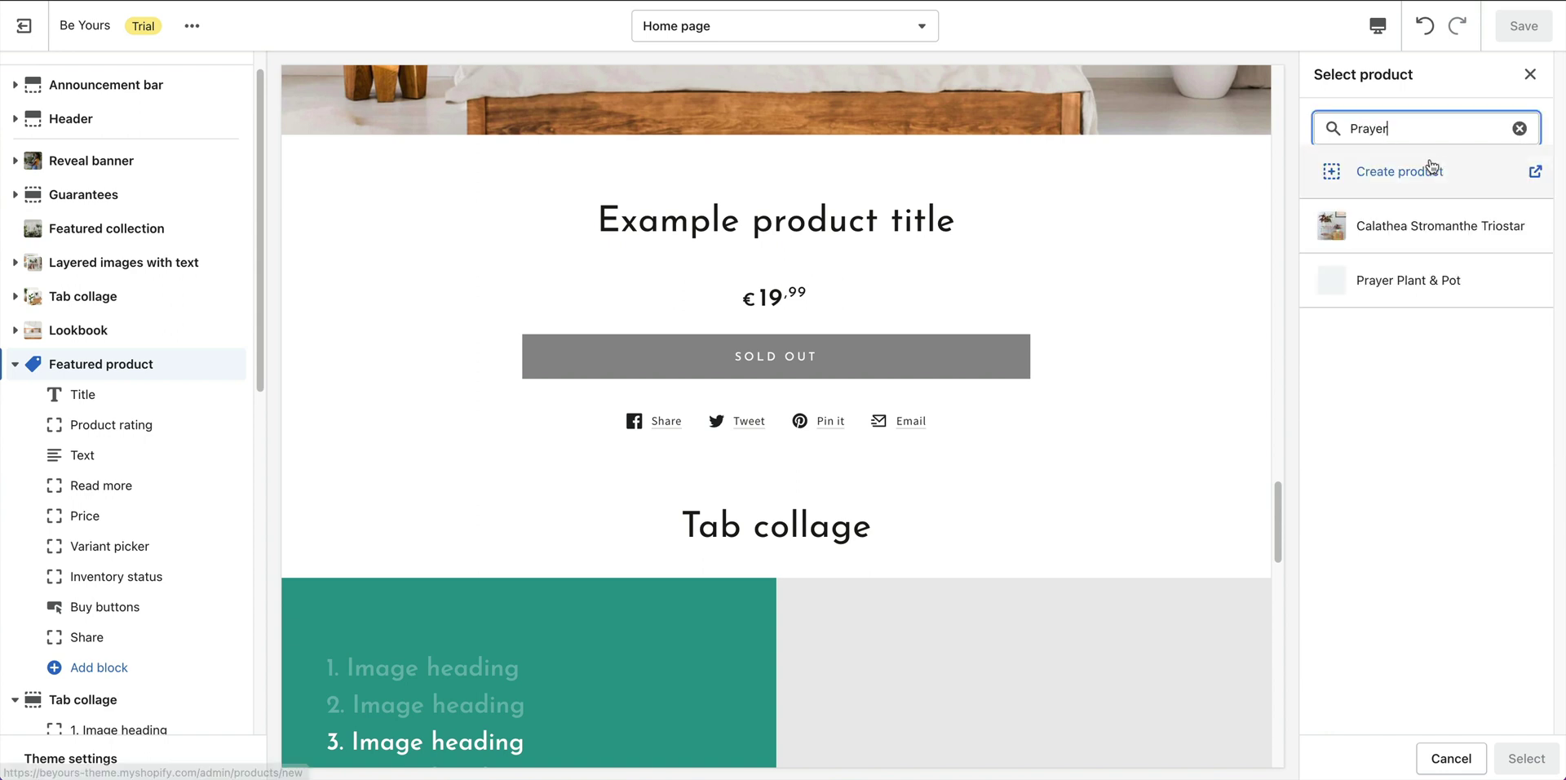
click(1408, 298)
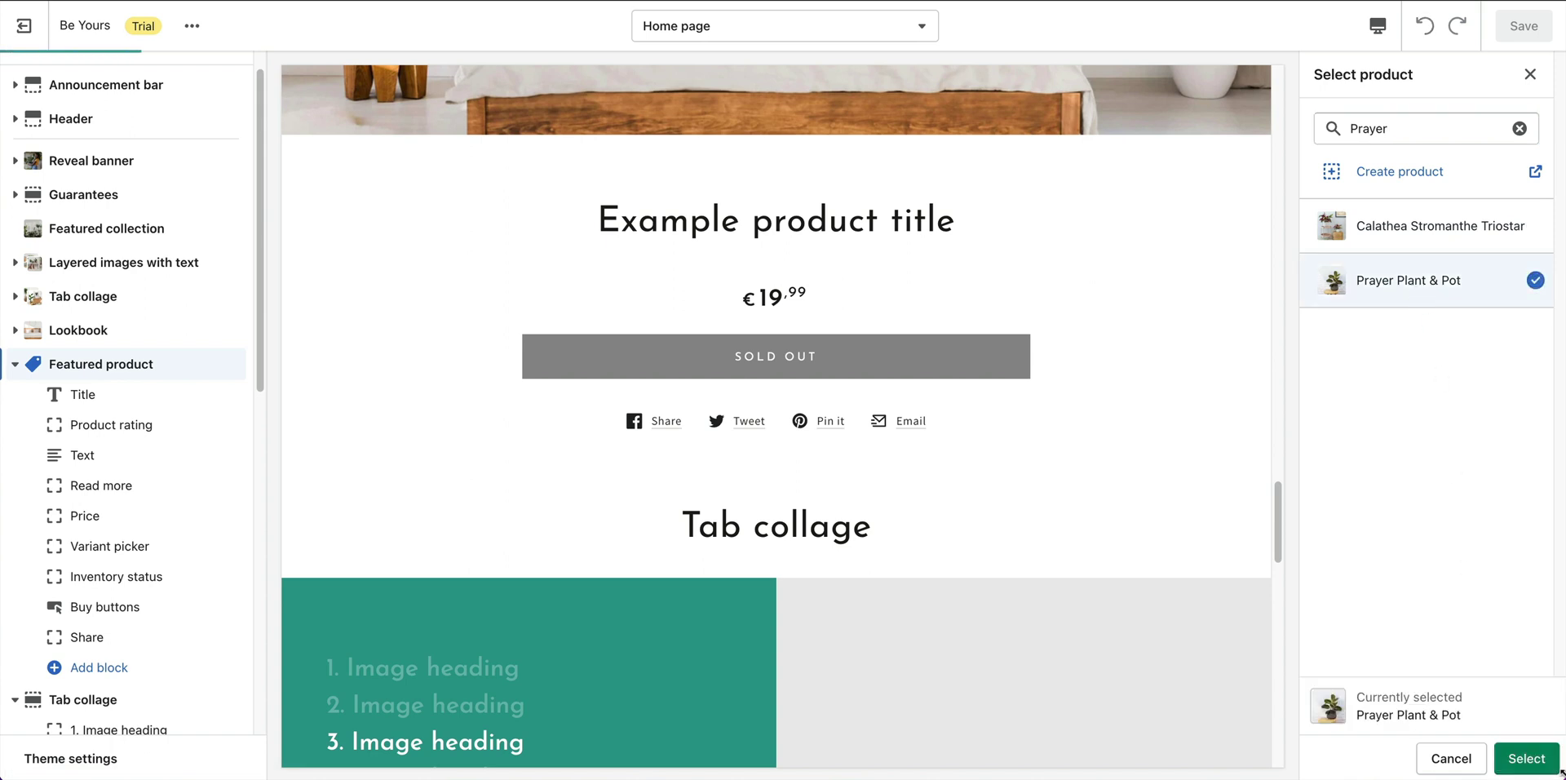
click(1528, 760)
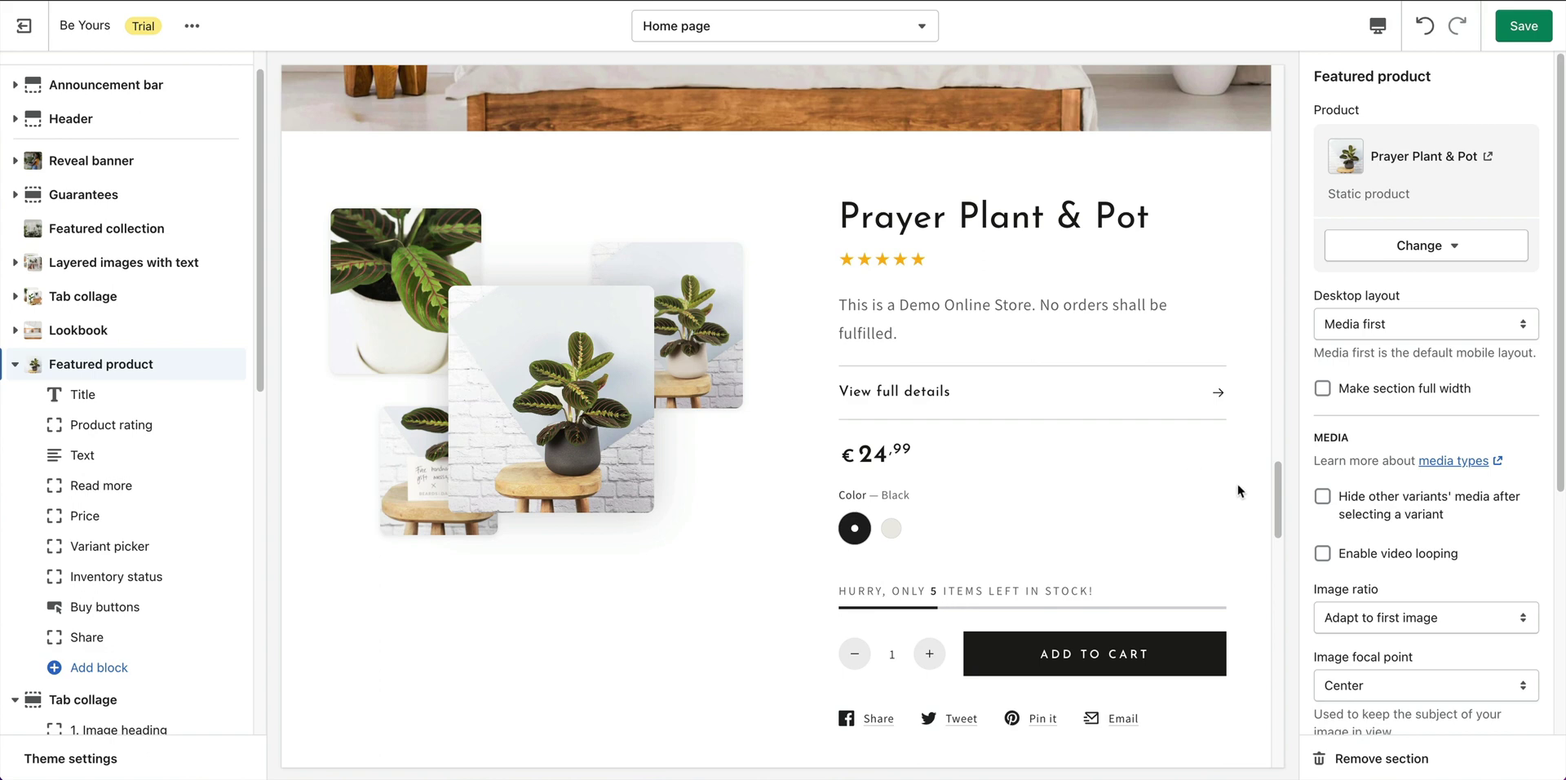
Review the Featured product blocks from Title through Share, then save the home page.
scroll(1426, 400, down, 3)
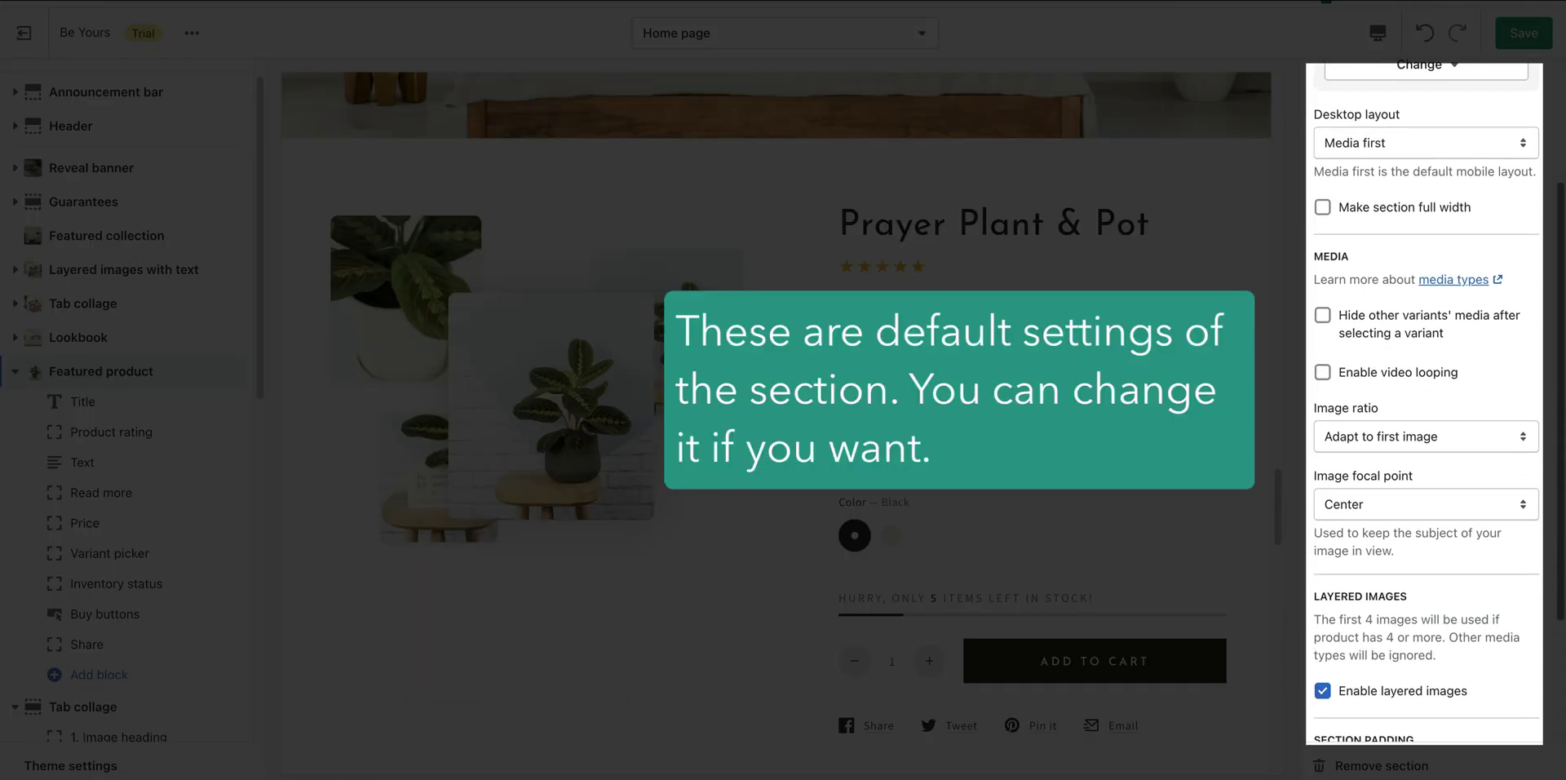
scroll(1535, 673, down, 2)
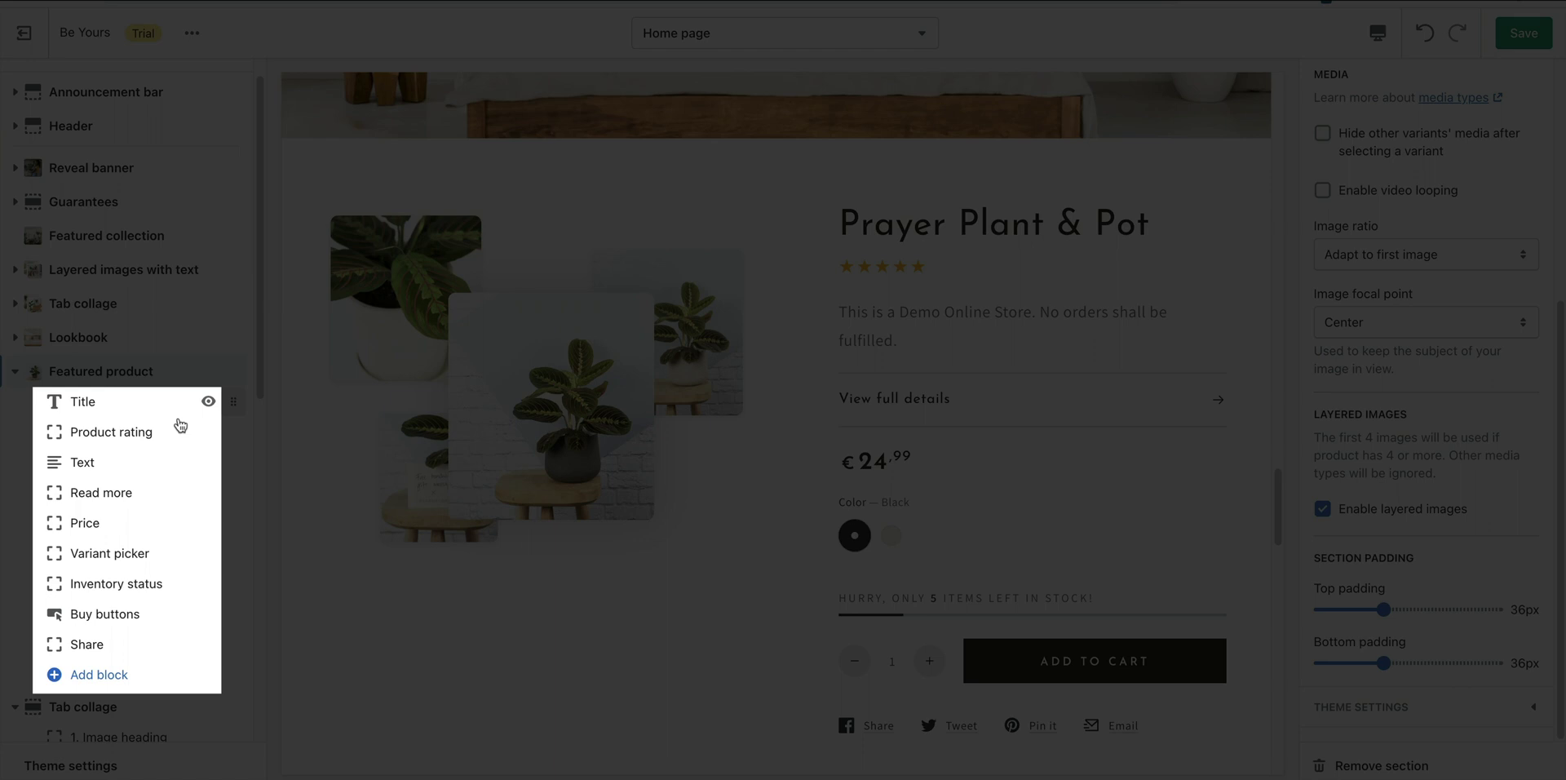
click(73, 403)
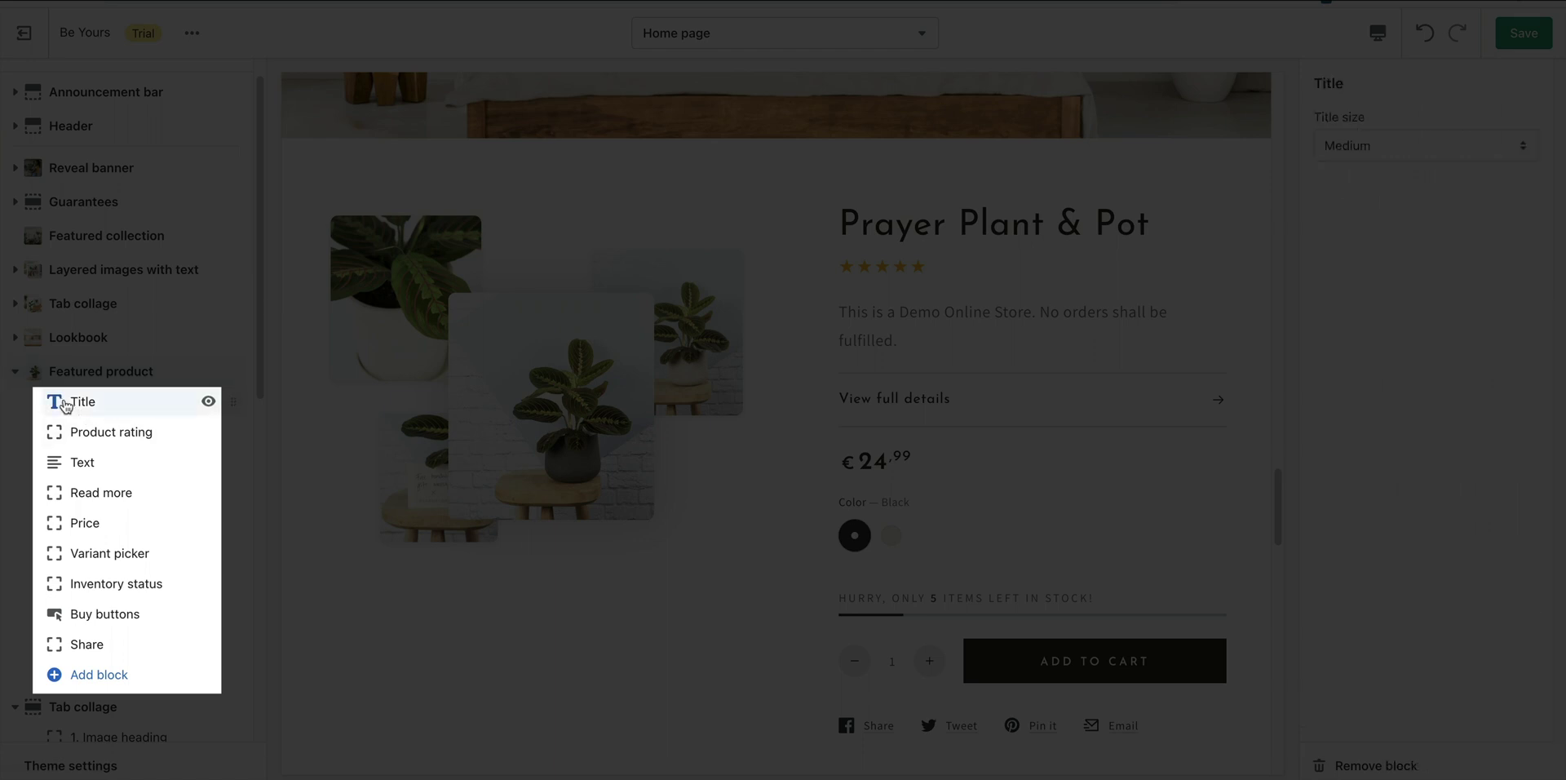
click(114, 432)
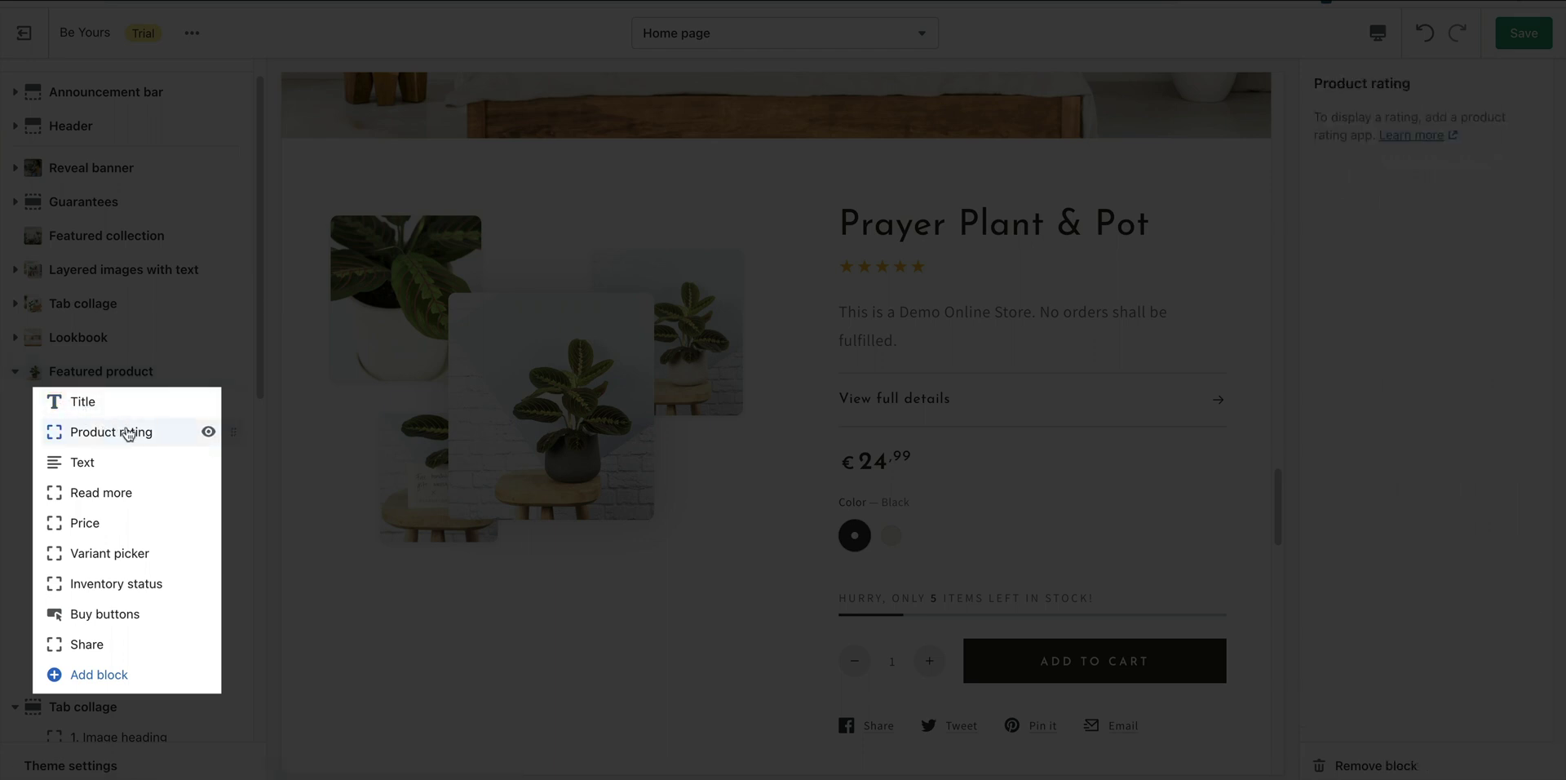
click(101, 463)
click(126, 493)
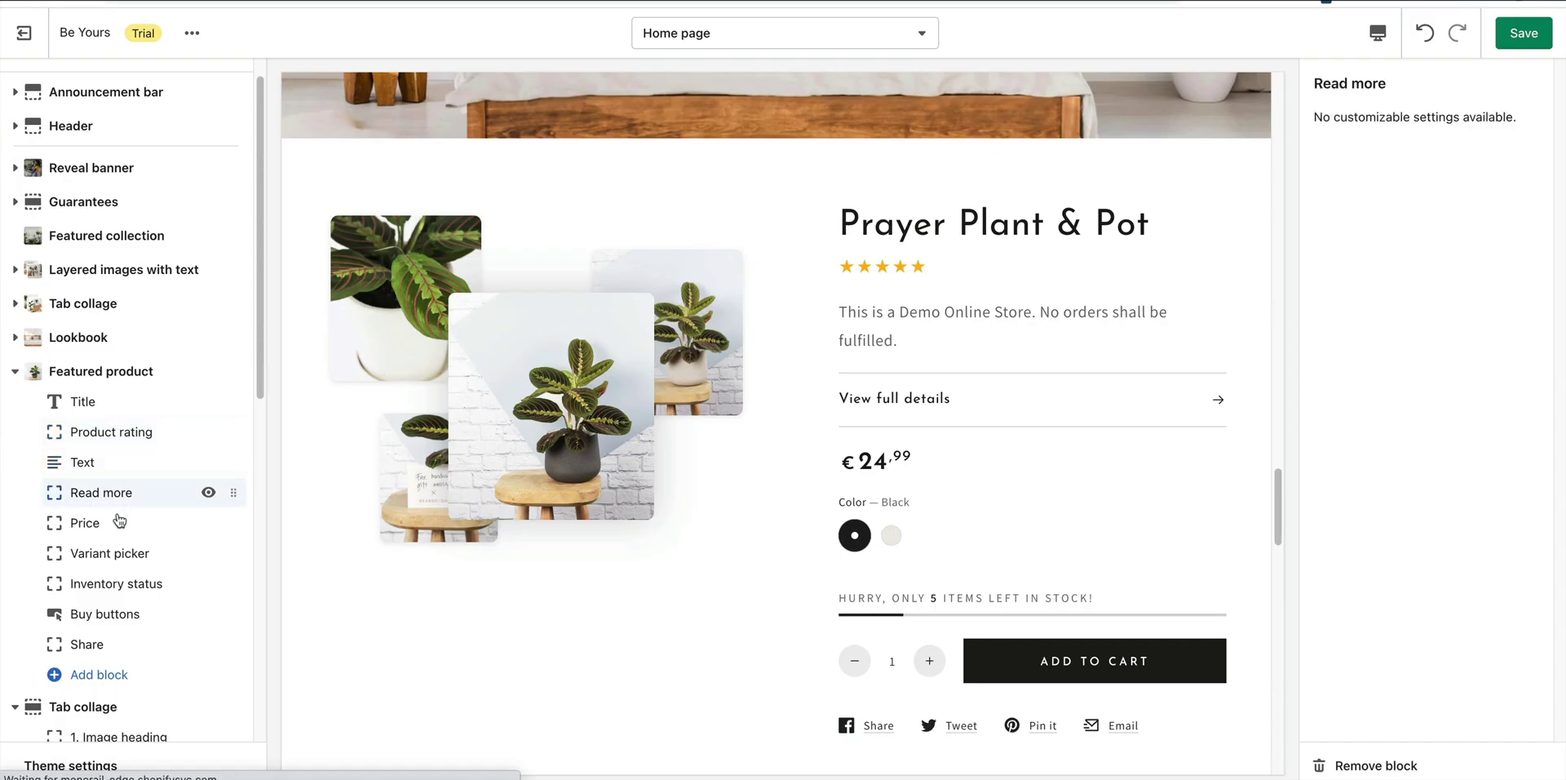
click(119, 521)
click(106, 552)
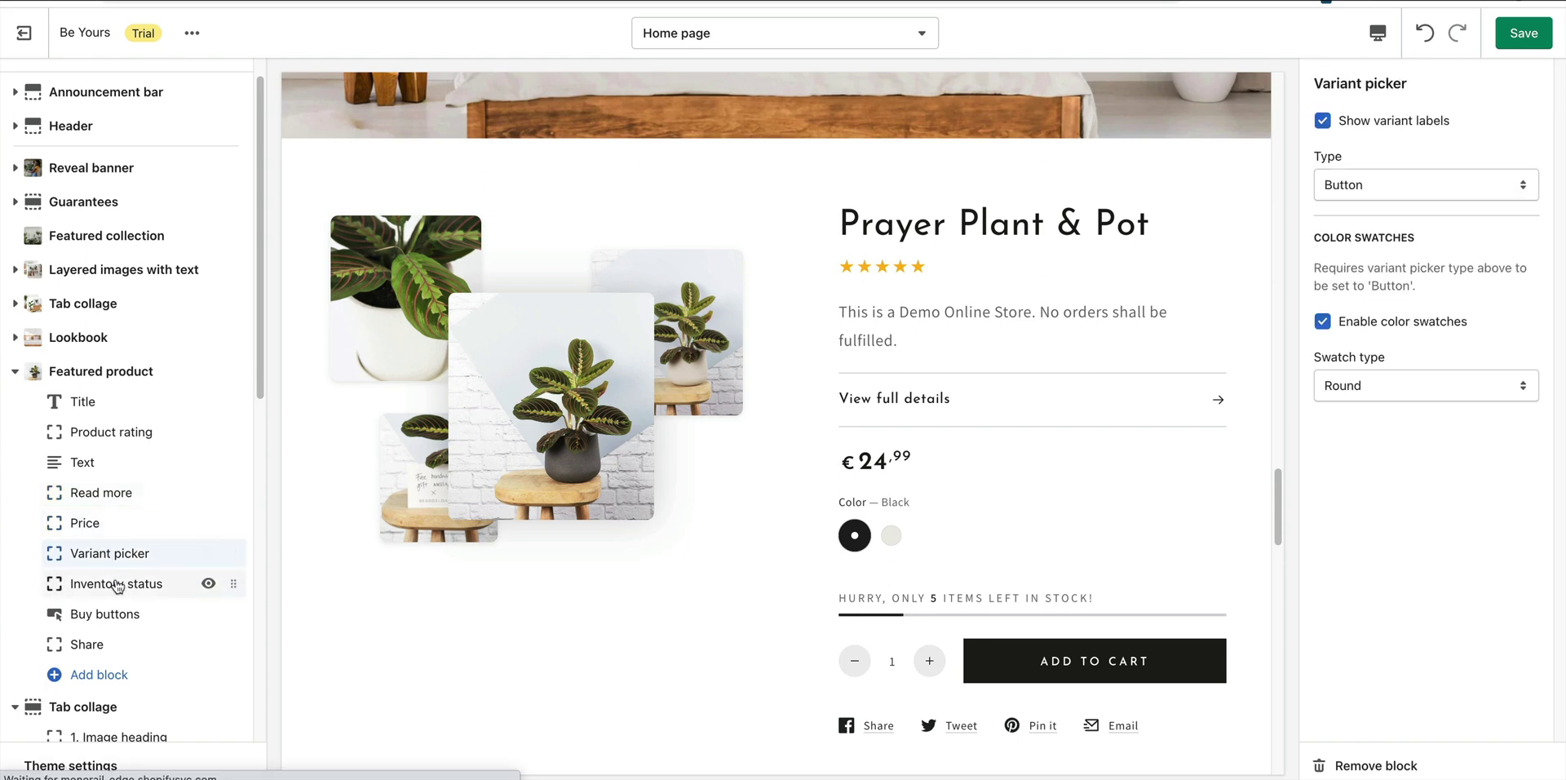
click(117, 586)
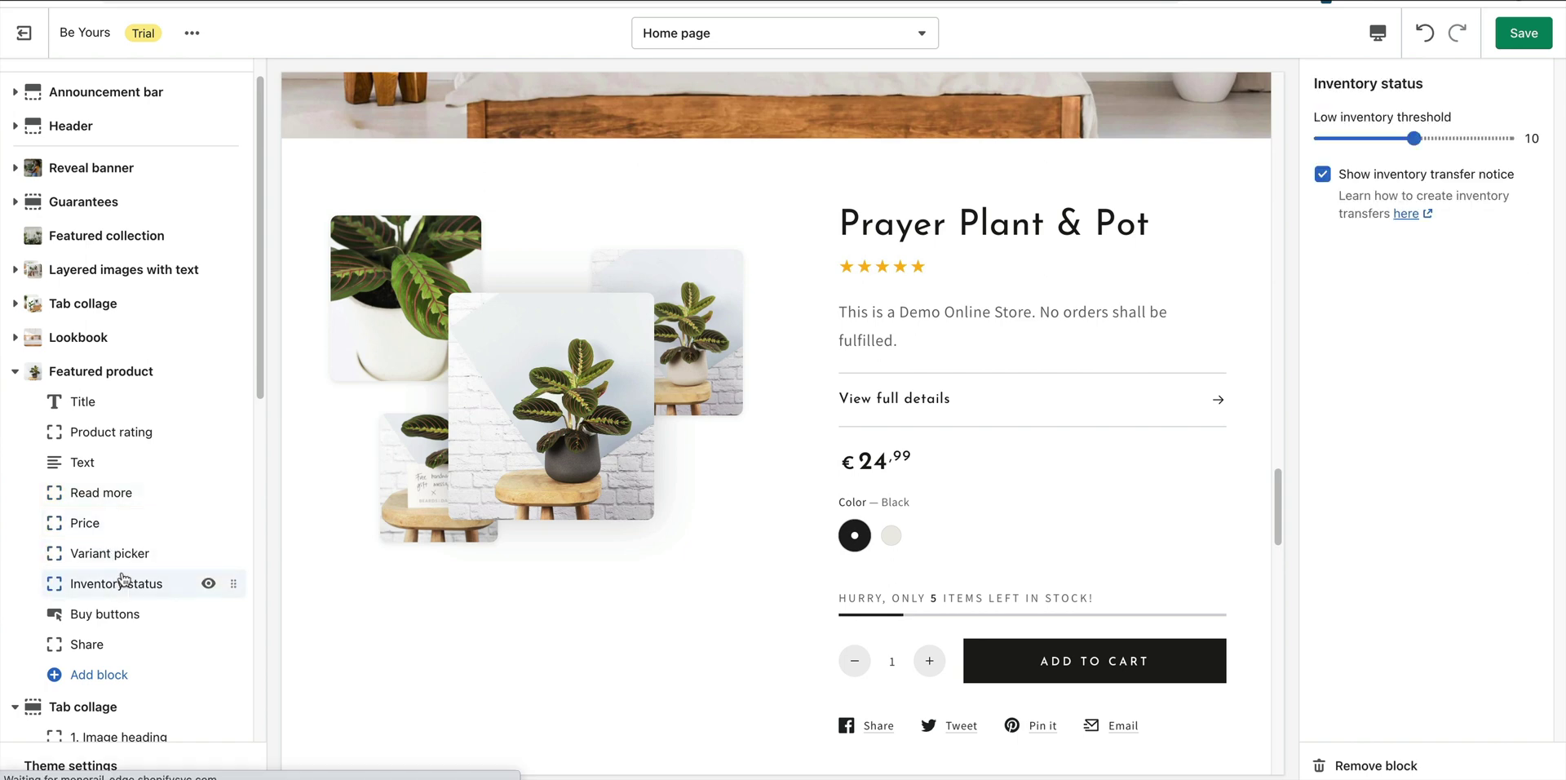
click(102, 617)
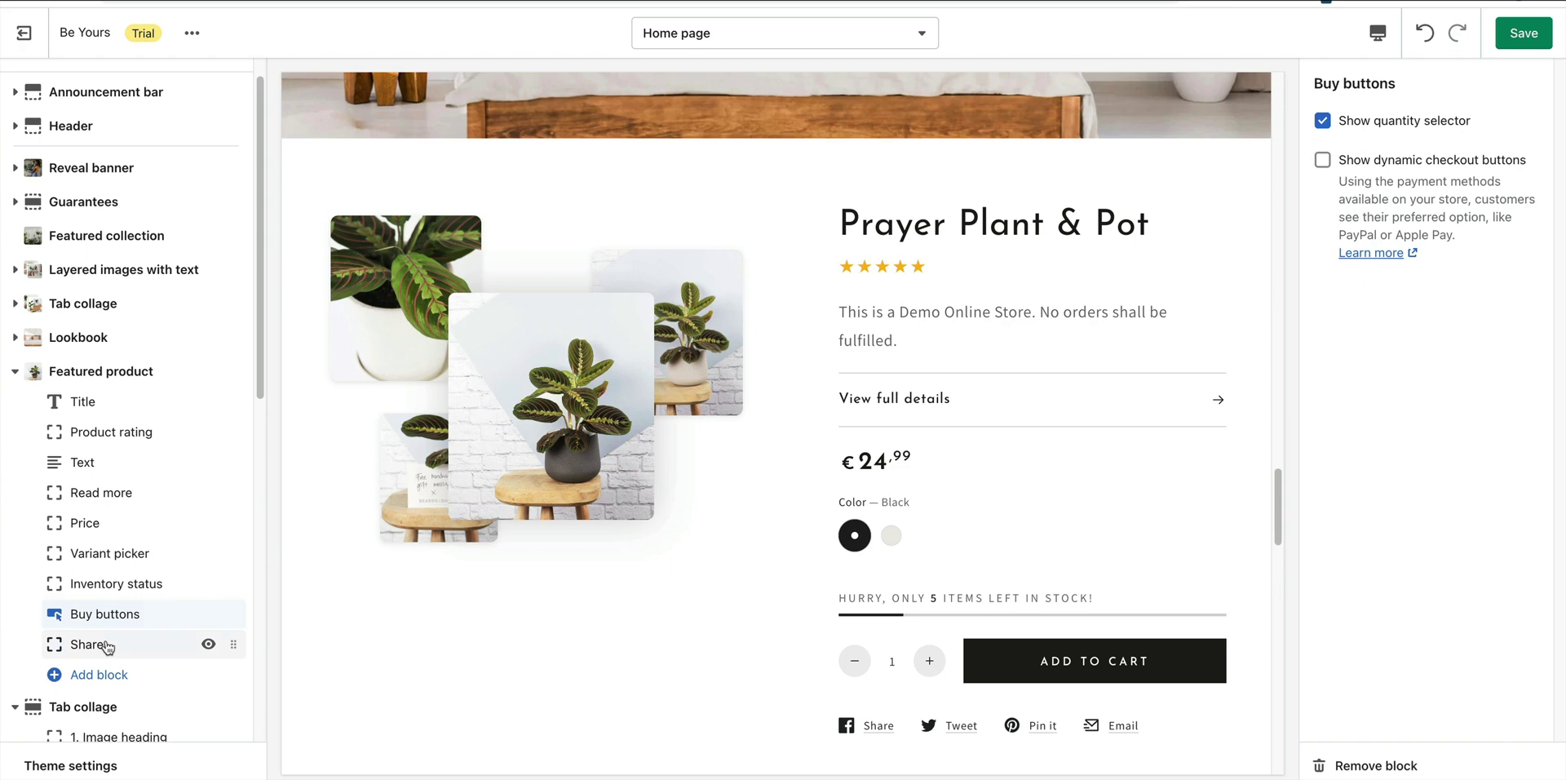
click(107, 647)
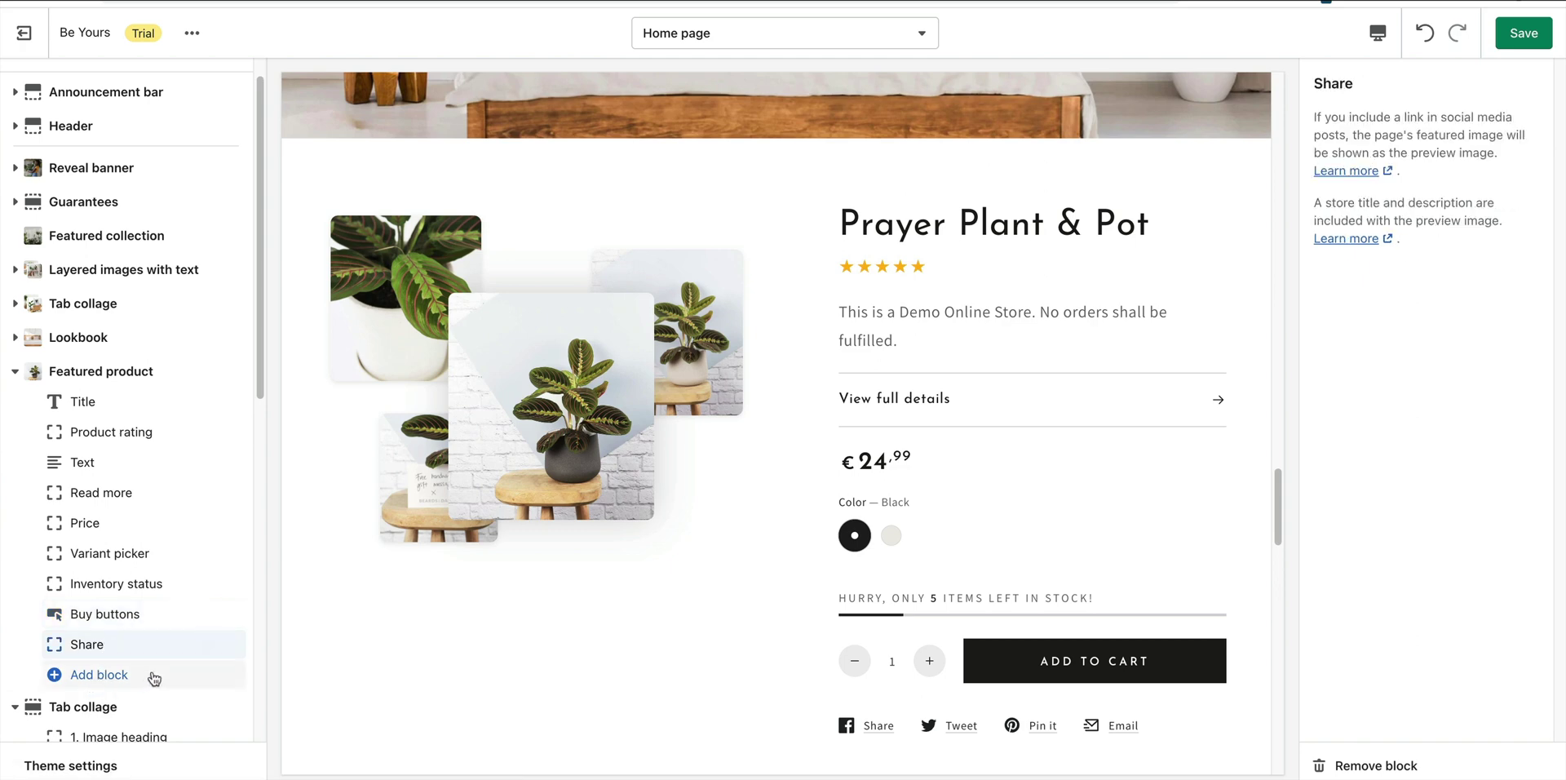
click(1524, 33)
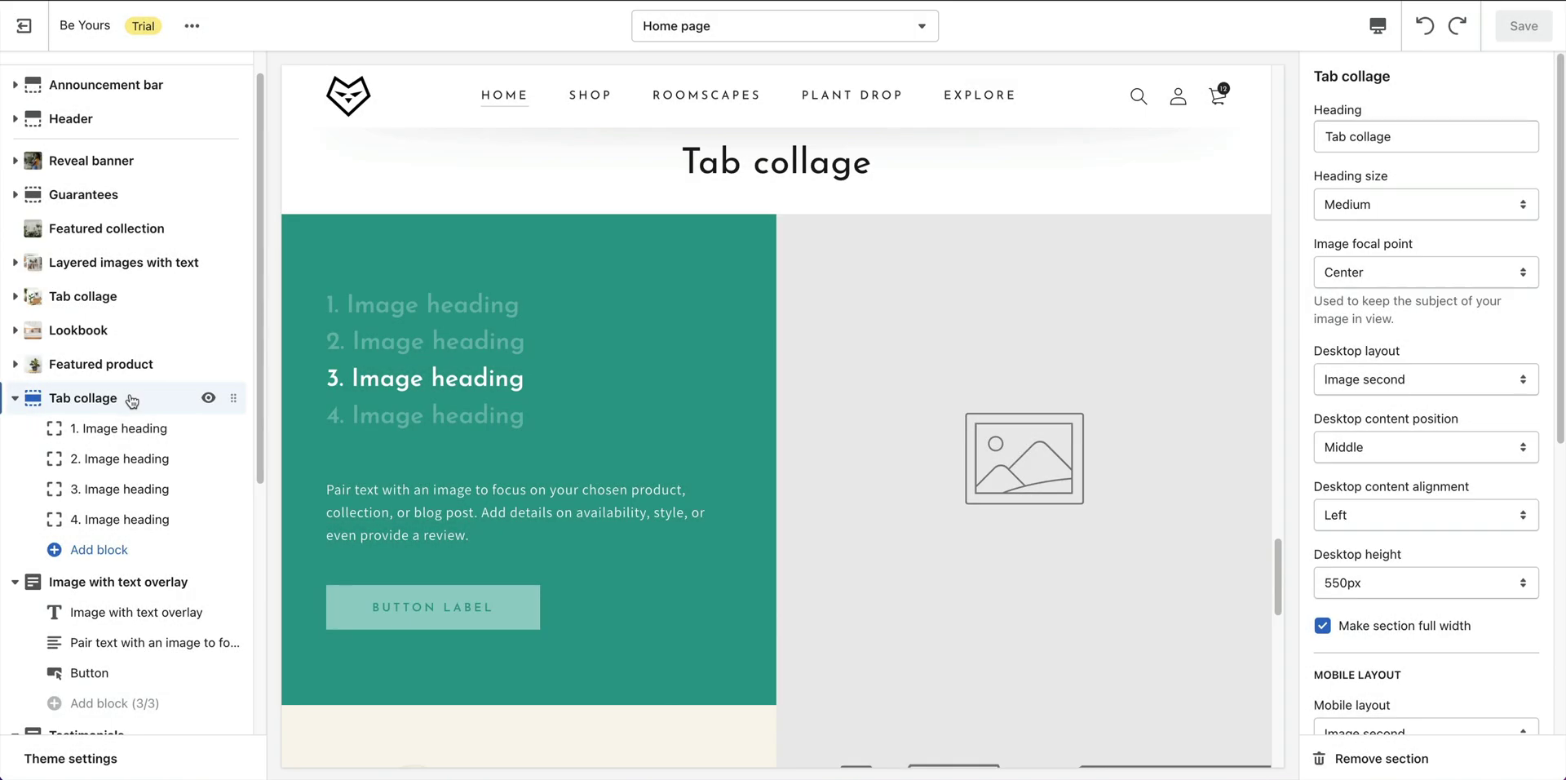
Replace the Tab collage heading with 'Here's How It Works'.
triple_click(1401, 139)
text(Here's How It Works)
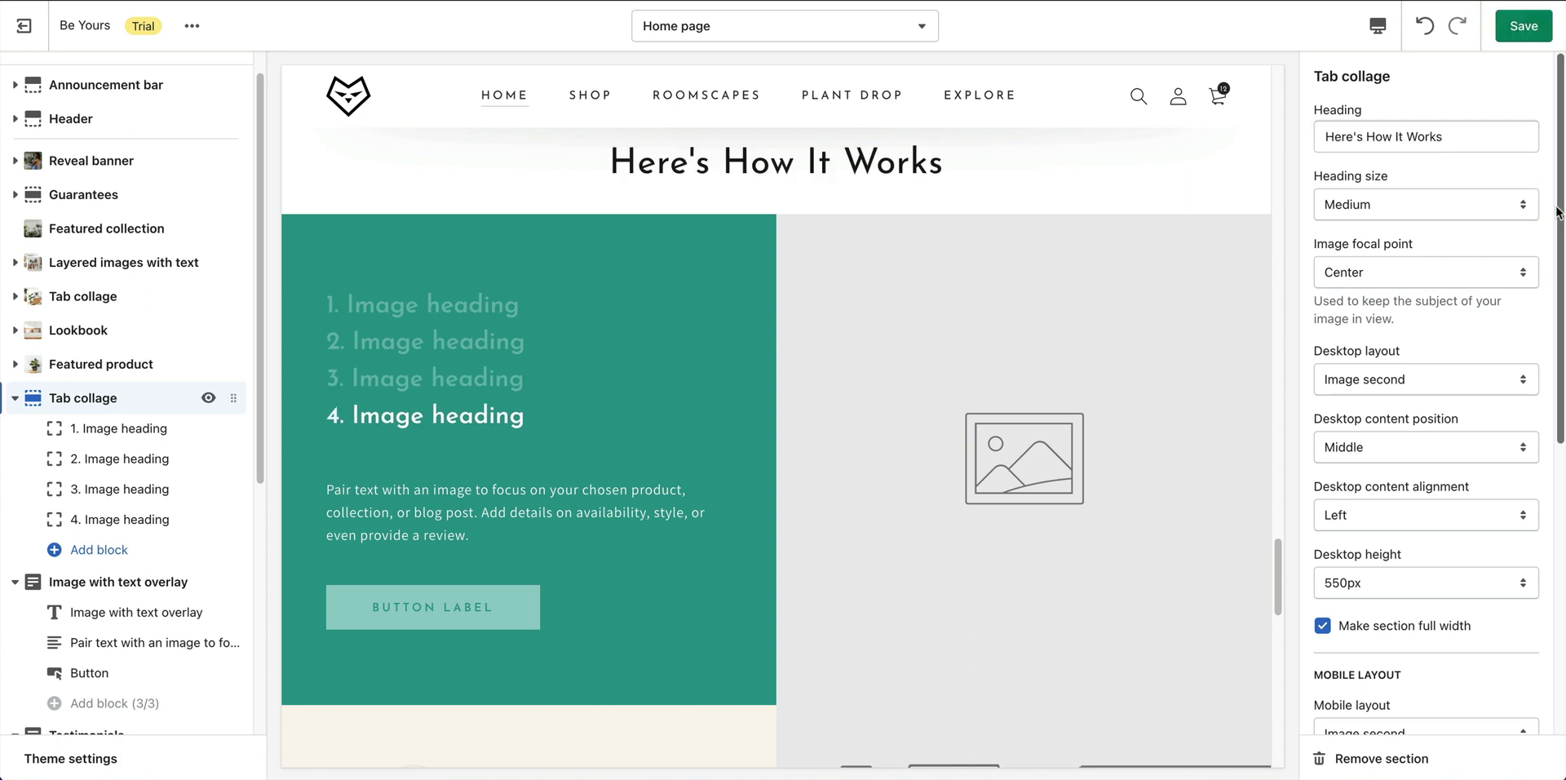
scroll(1561, 239, down, 1)
drag(1561, 239, 1565, 516)
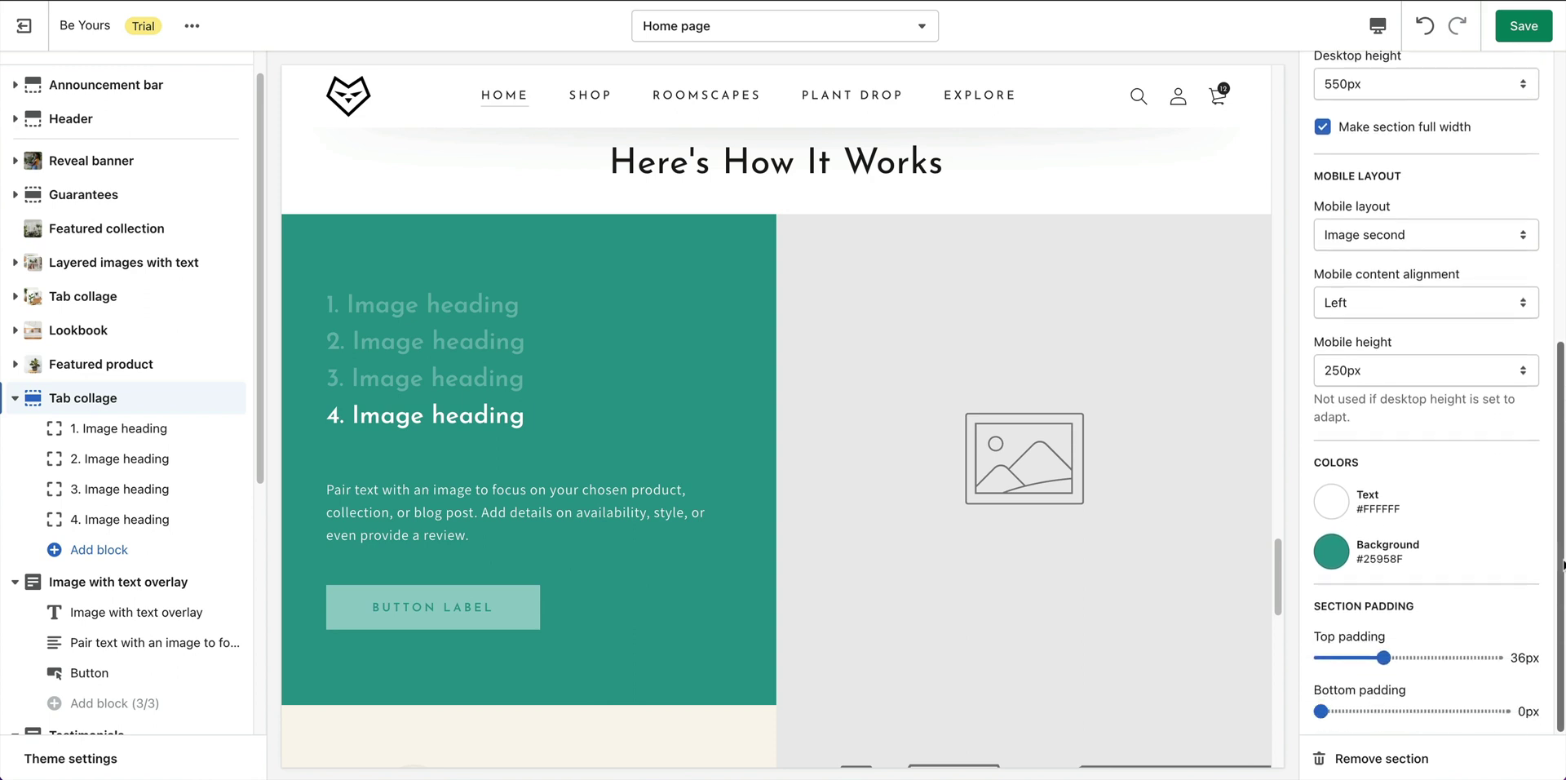
Rename the first tab '1. Pick your plant' and give it the two-people shop photo.
click(141, 440)
triple_click(1425, 245)
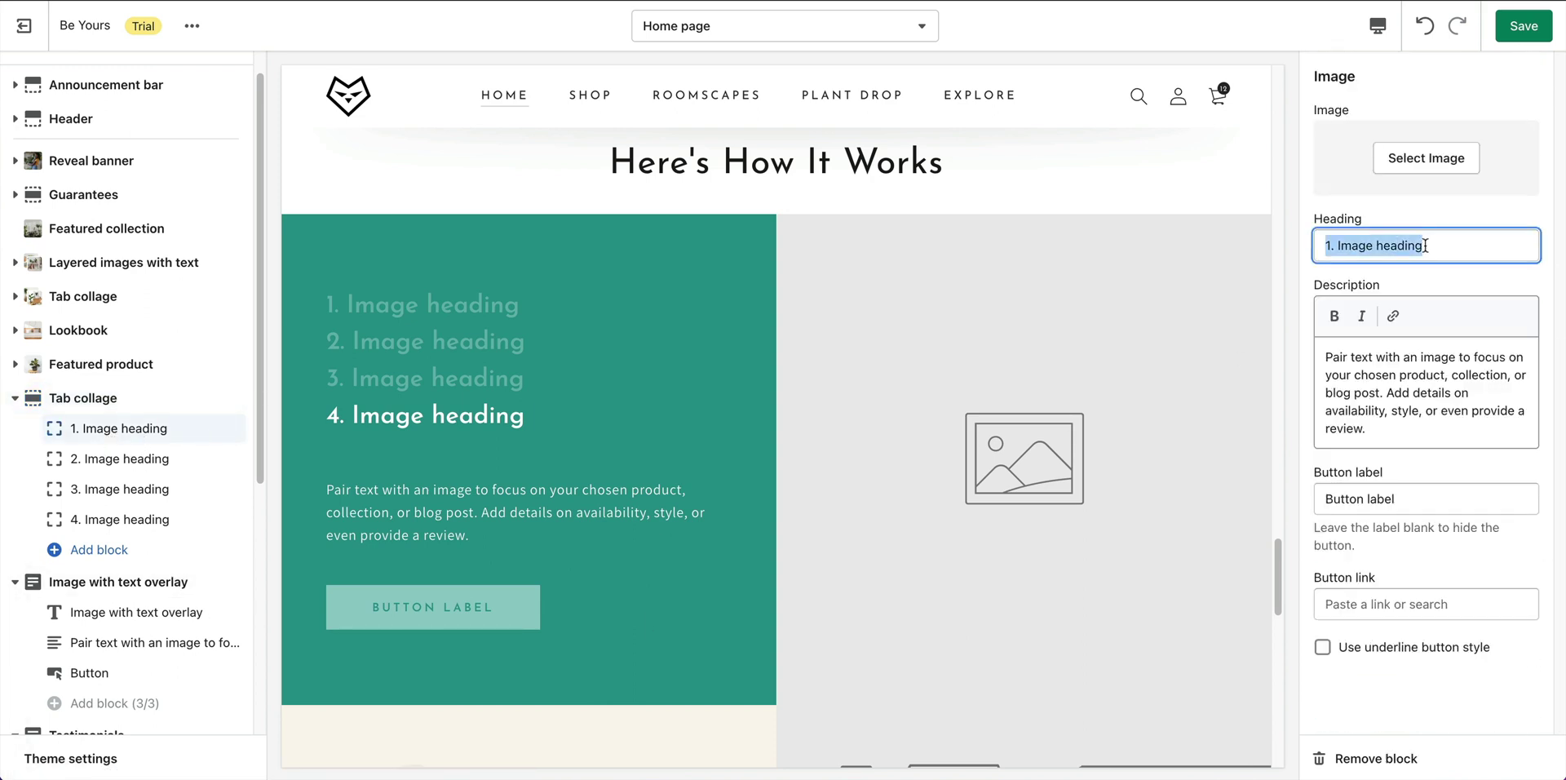
text(1. Pick your plant)
click(1429, 167)
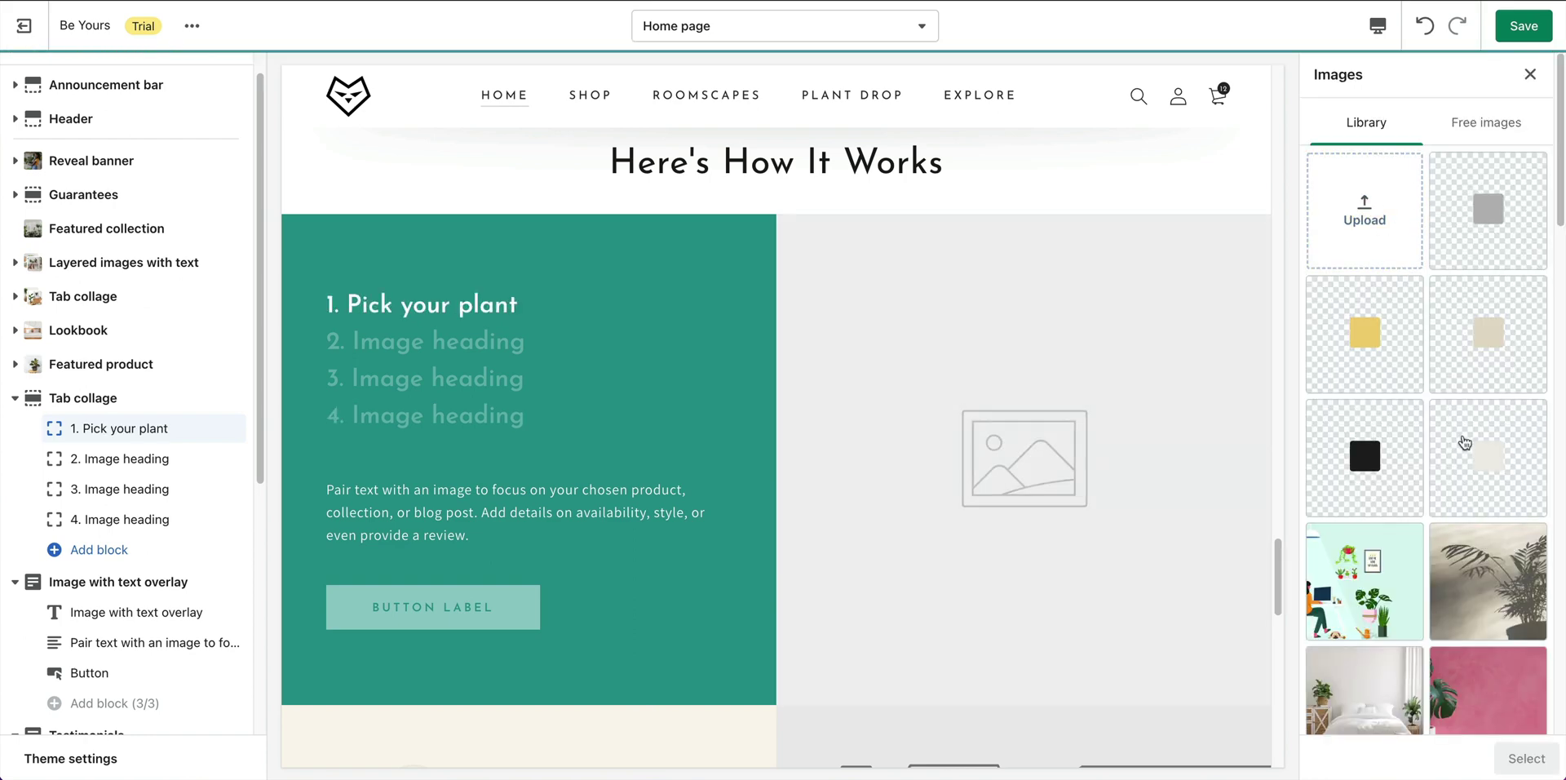
scroll(1428, 622, down, 5)
click(1418, 621)
click(1525, 757)
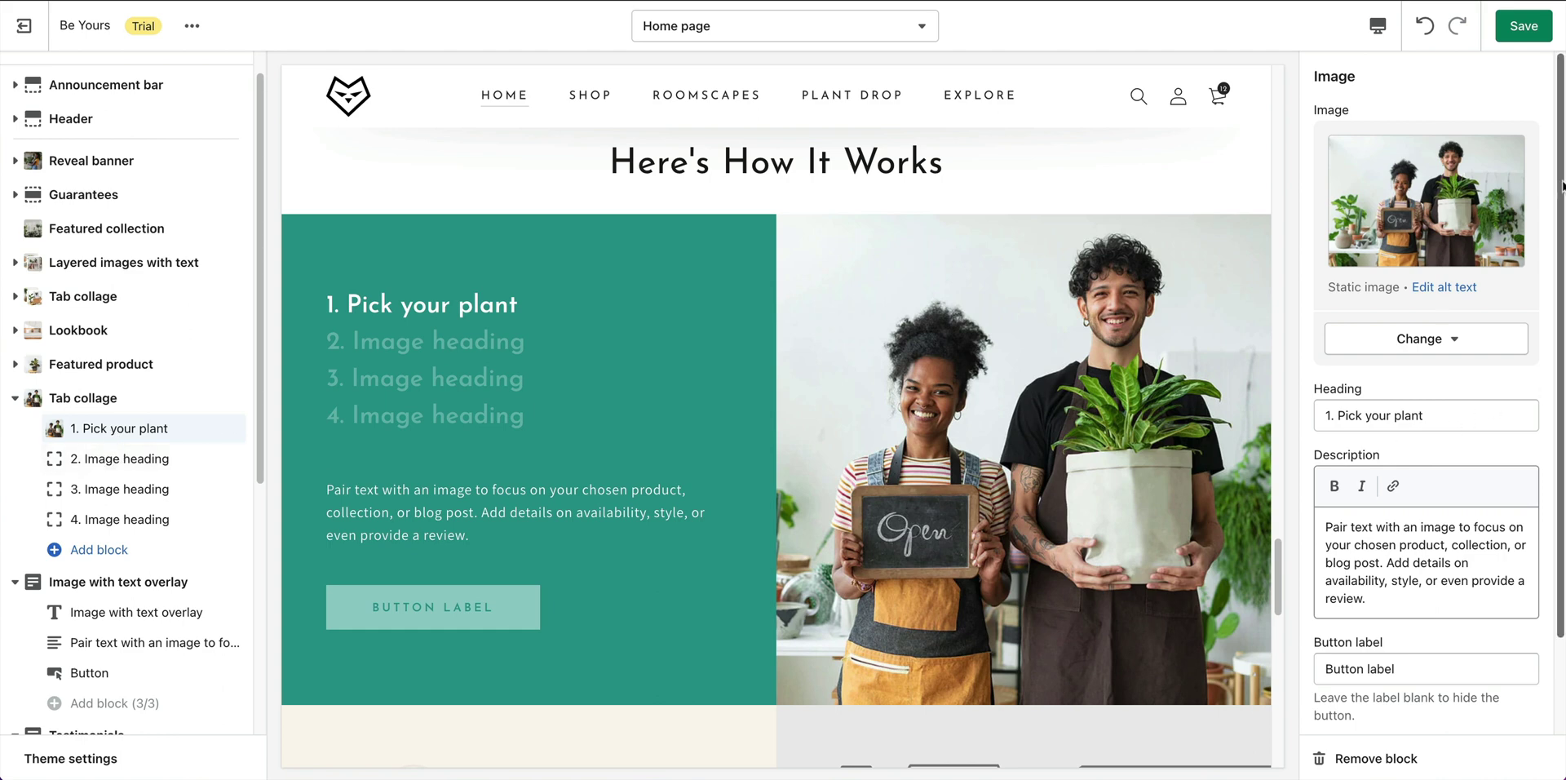
Paste the plant-choosing description into the first tab and clear its button label.
scroll(1563, 318, down, 2)
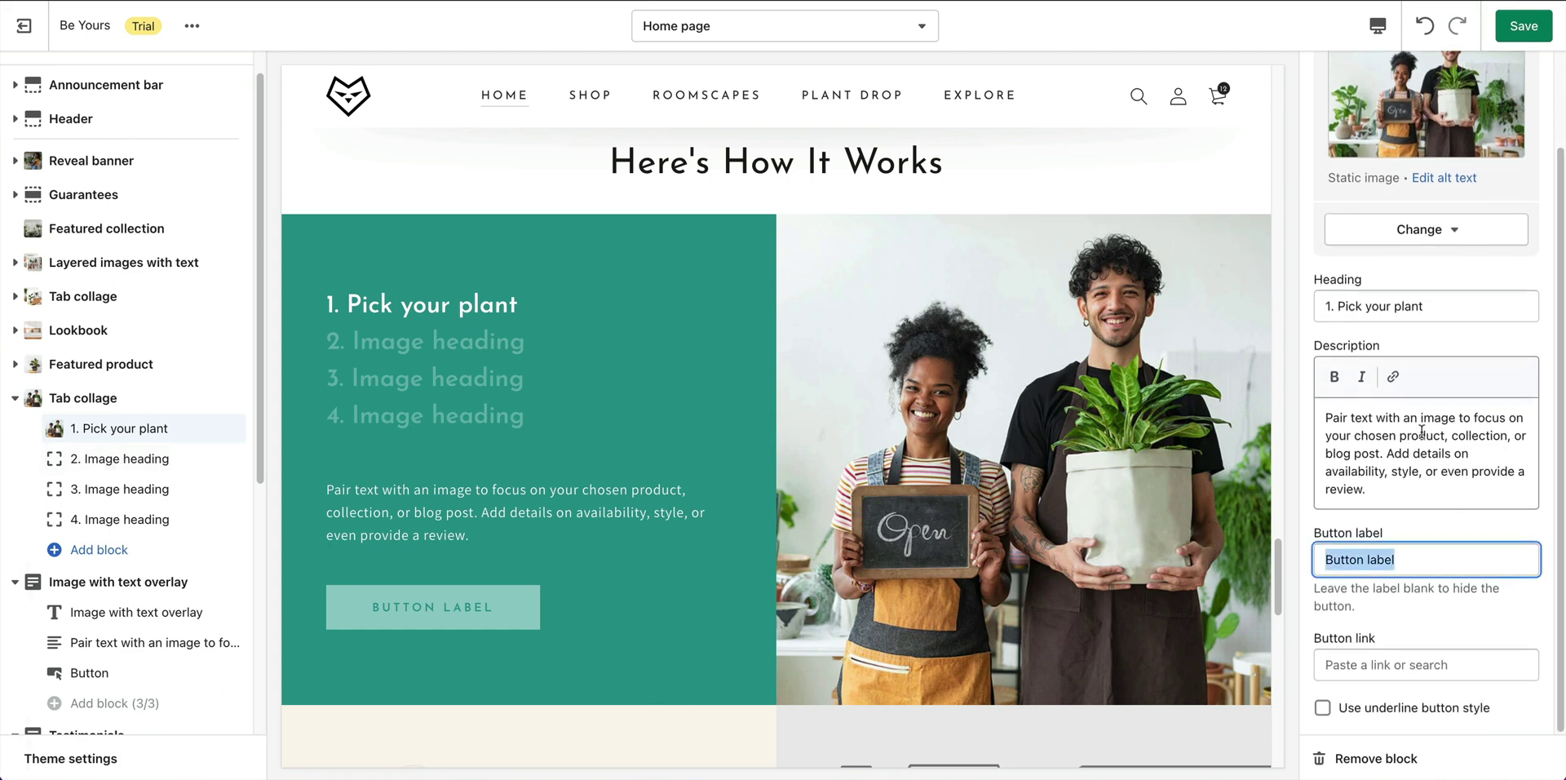
click(1424, 429)
key(ctrl+a)
text(Use the filters on our site to choose a plant that’s just right for you and your space.)
double_click(1387, 560)
key(ctrl+a)
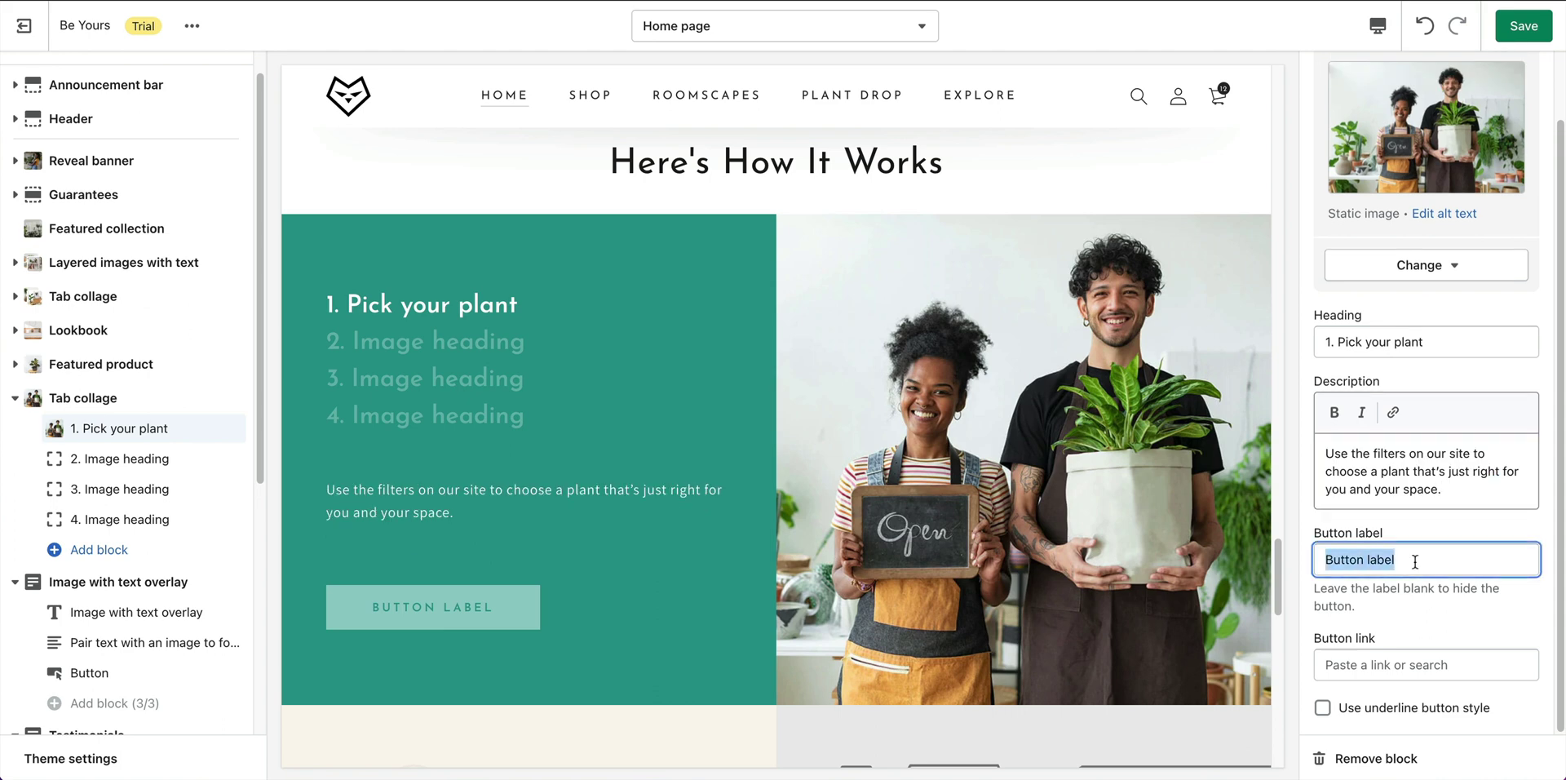
key(BackSpace)
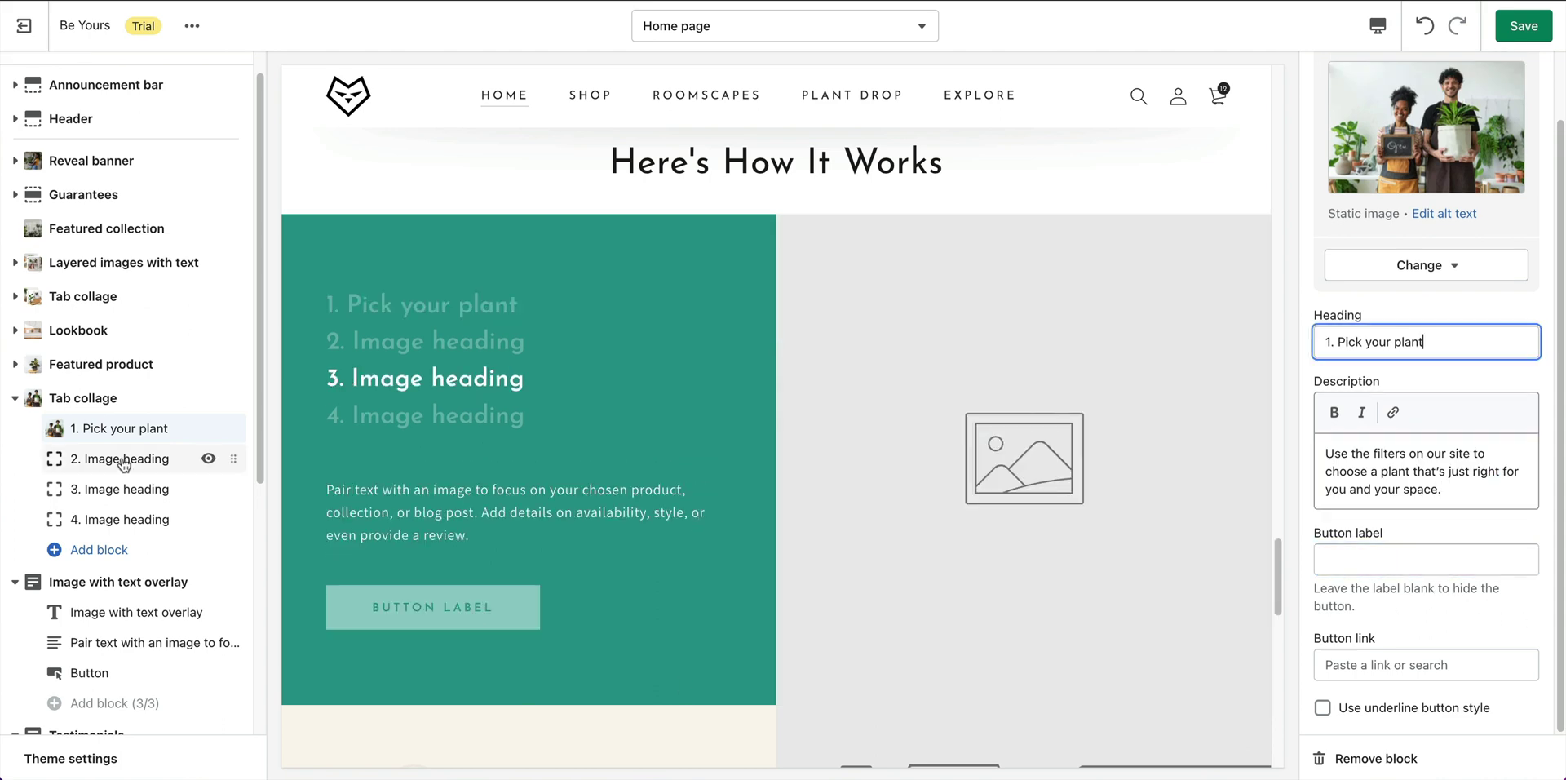
Retitle the second tab '2. Choose a pot color' with the man-holding-a-plant photo.
click(122, 460)
click(1462, 248)
key(ctrl+a)
text(2. Choose a pot color)
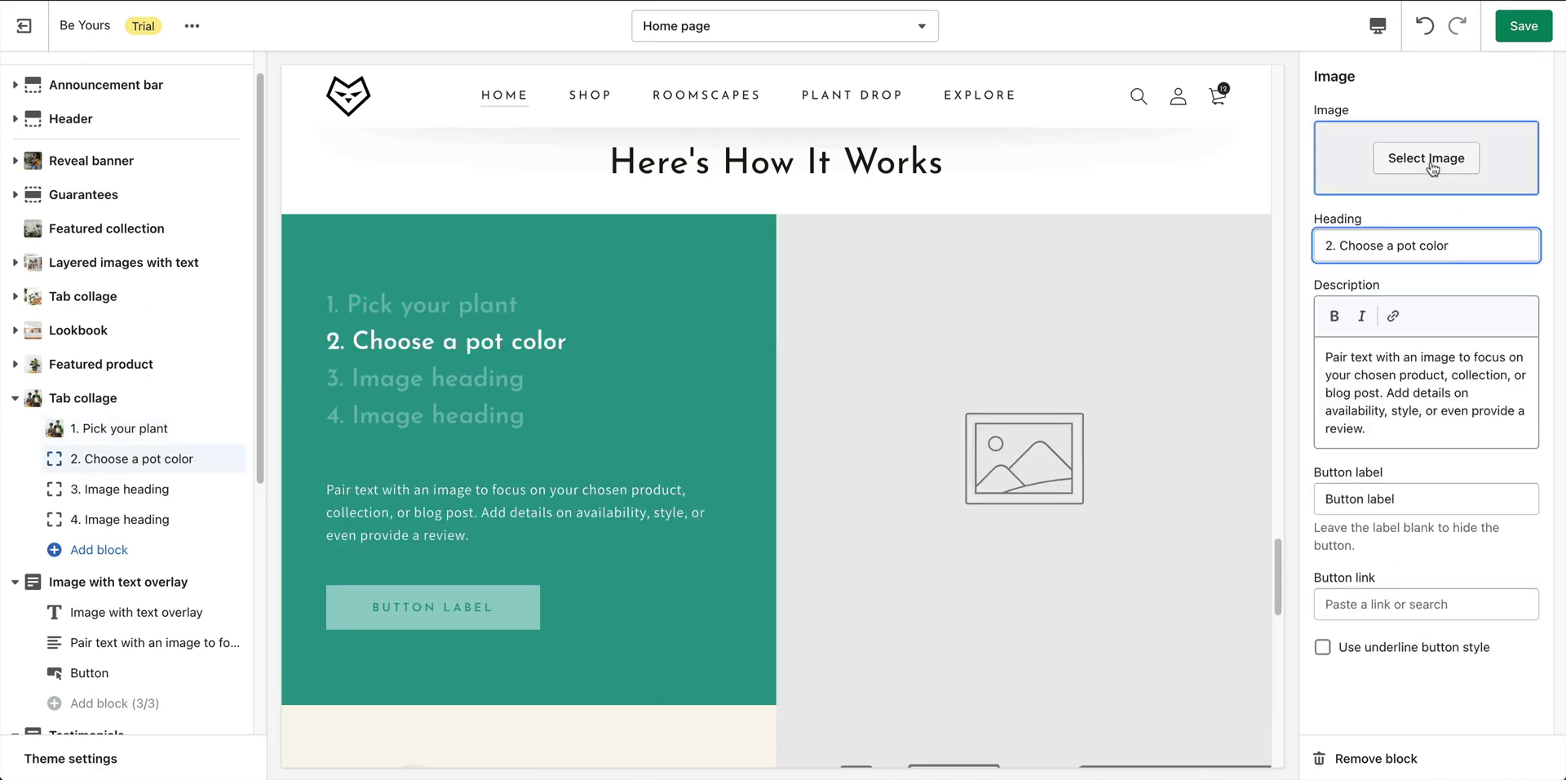
click(1427, 162)
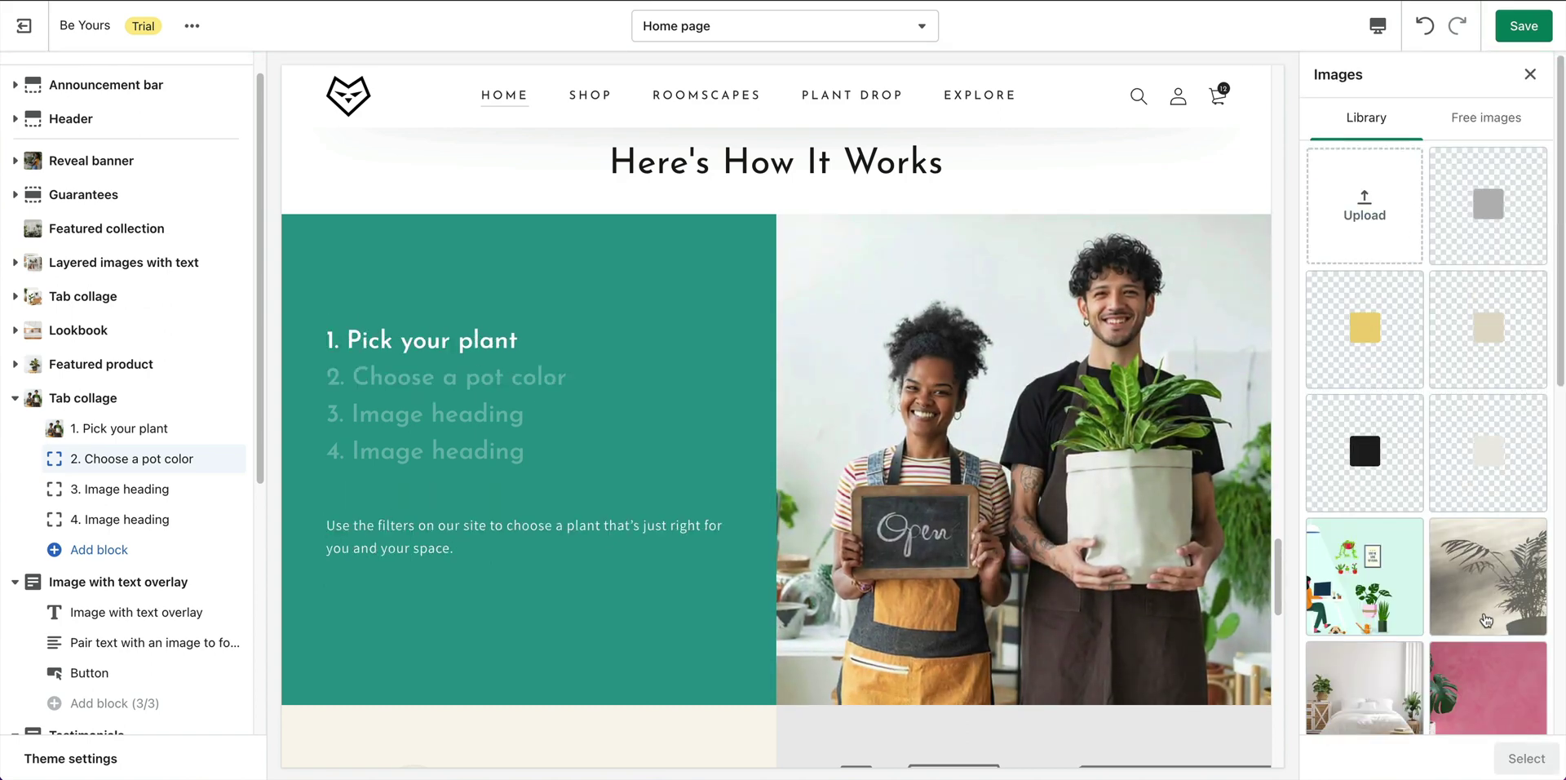
scroll(1401, 376, down, 10)
click(1395, 659)
click(1497, 624)
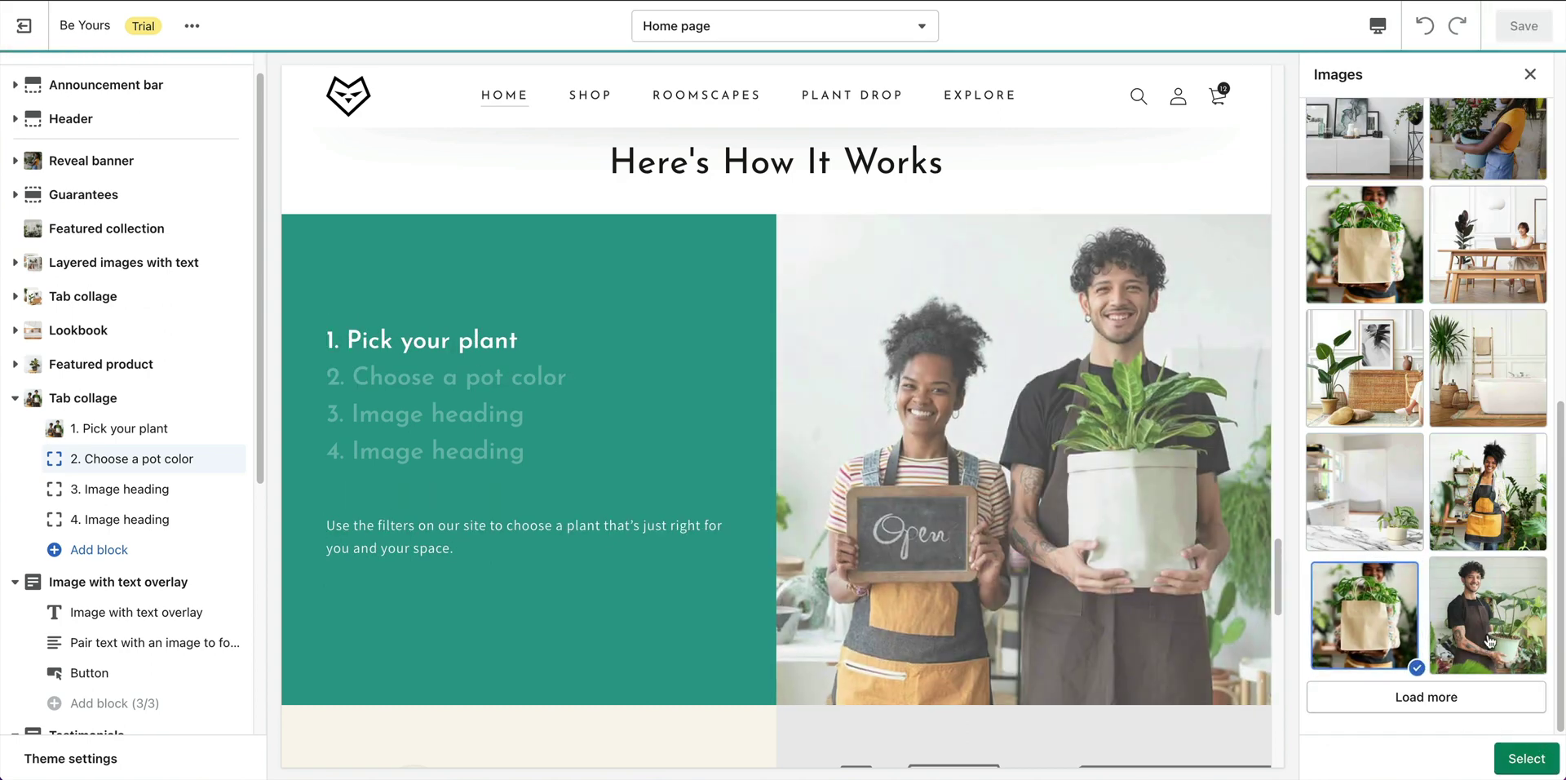
click(1527, 759)
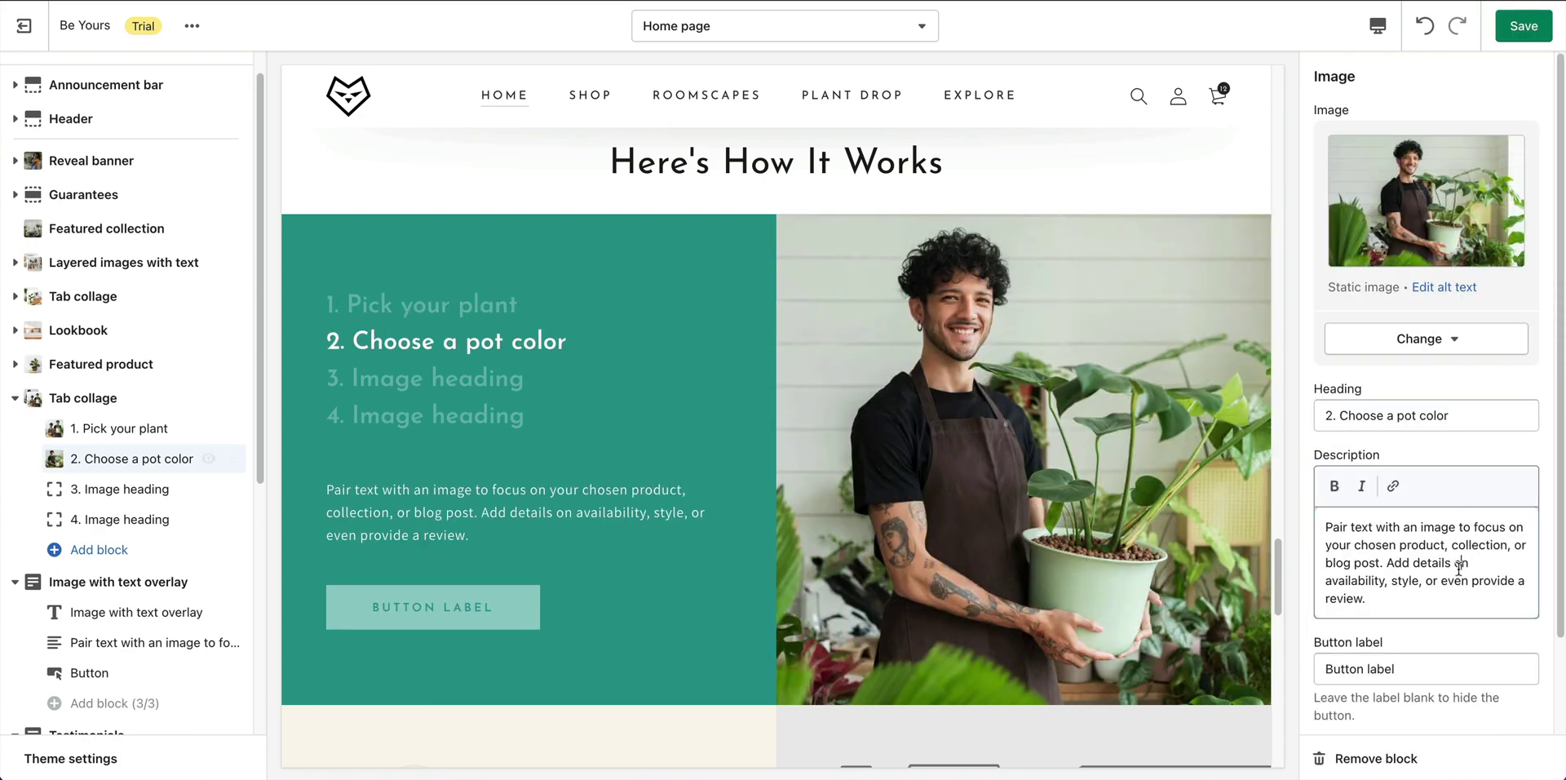
Paste the ceramic pot colours description into the second tab and clear its button label.
click(1460, 563)
key(ctrl+a)
text(Our signature ceramic pots make styling your plants easy. Choose from one of our four exclusive colors.)
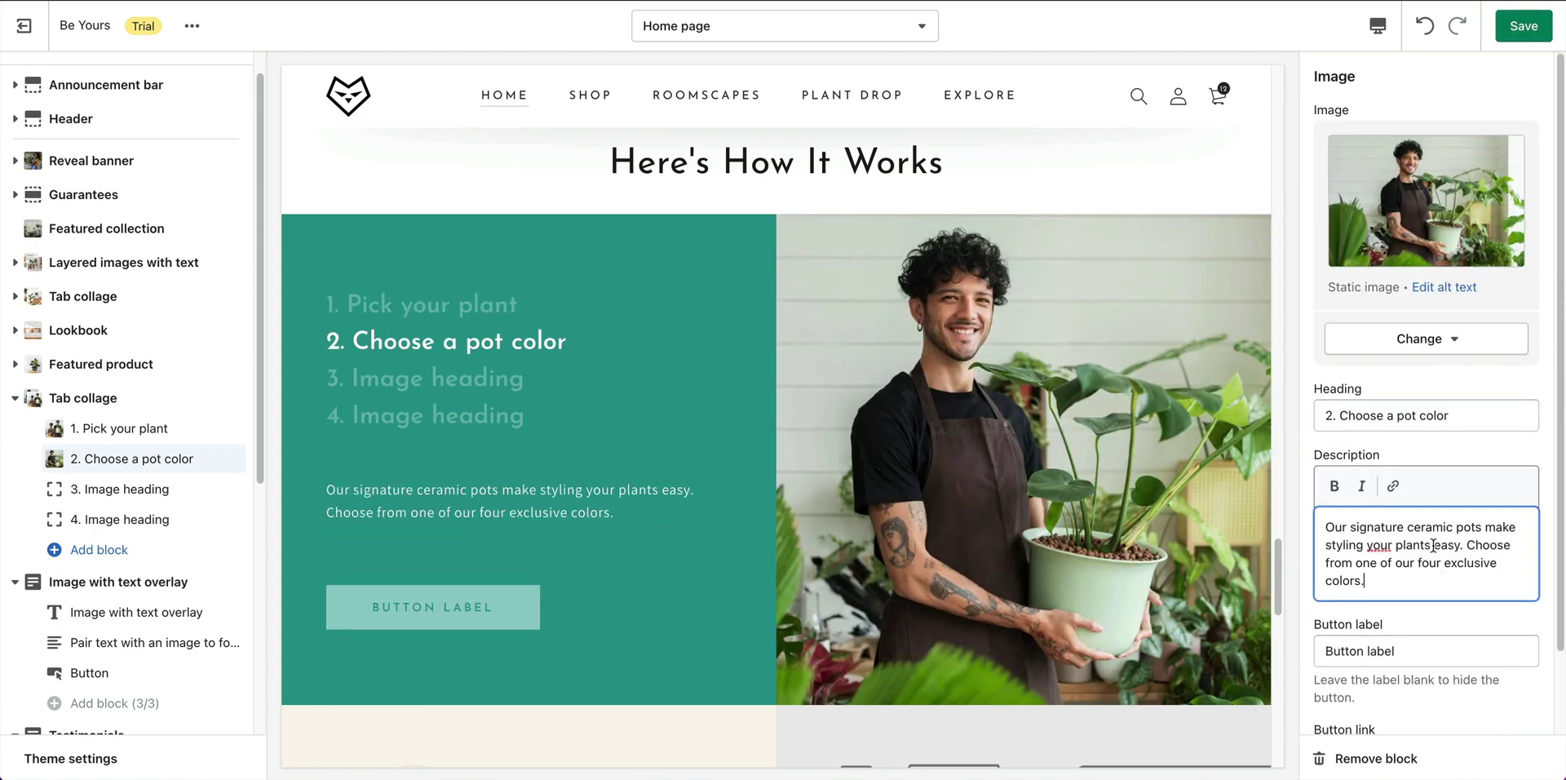
scroll(1461, 632, down, 1)
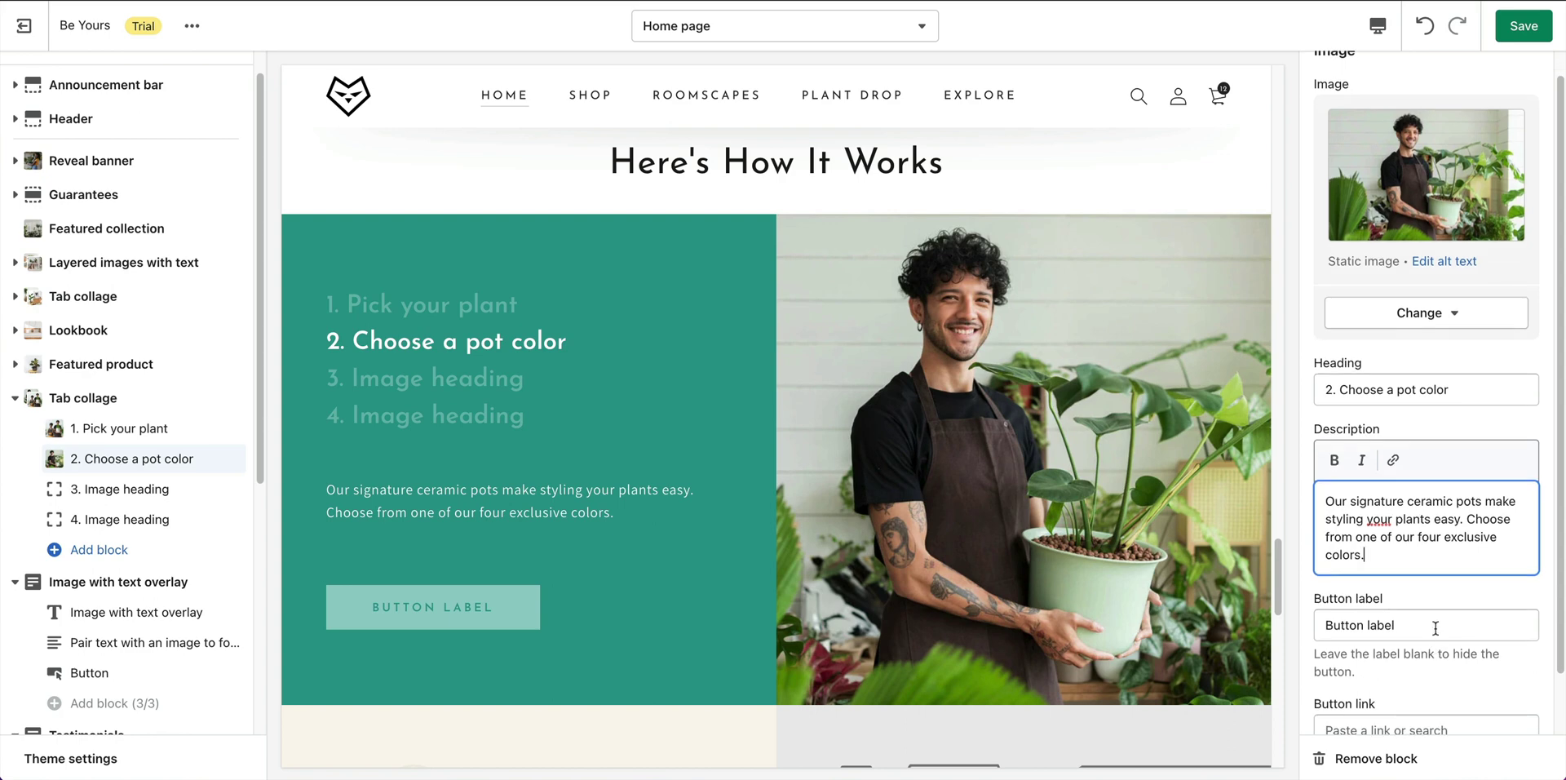
triple_click(1436, 628)
key(BackSpace)
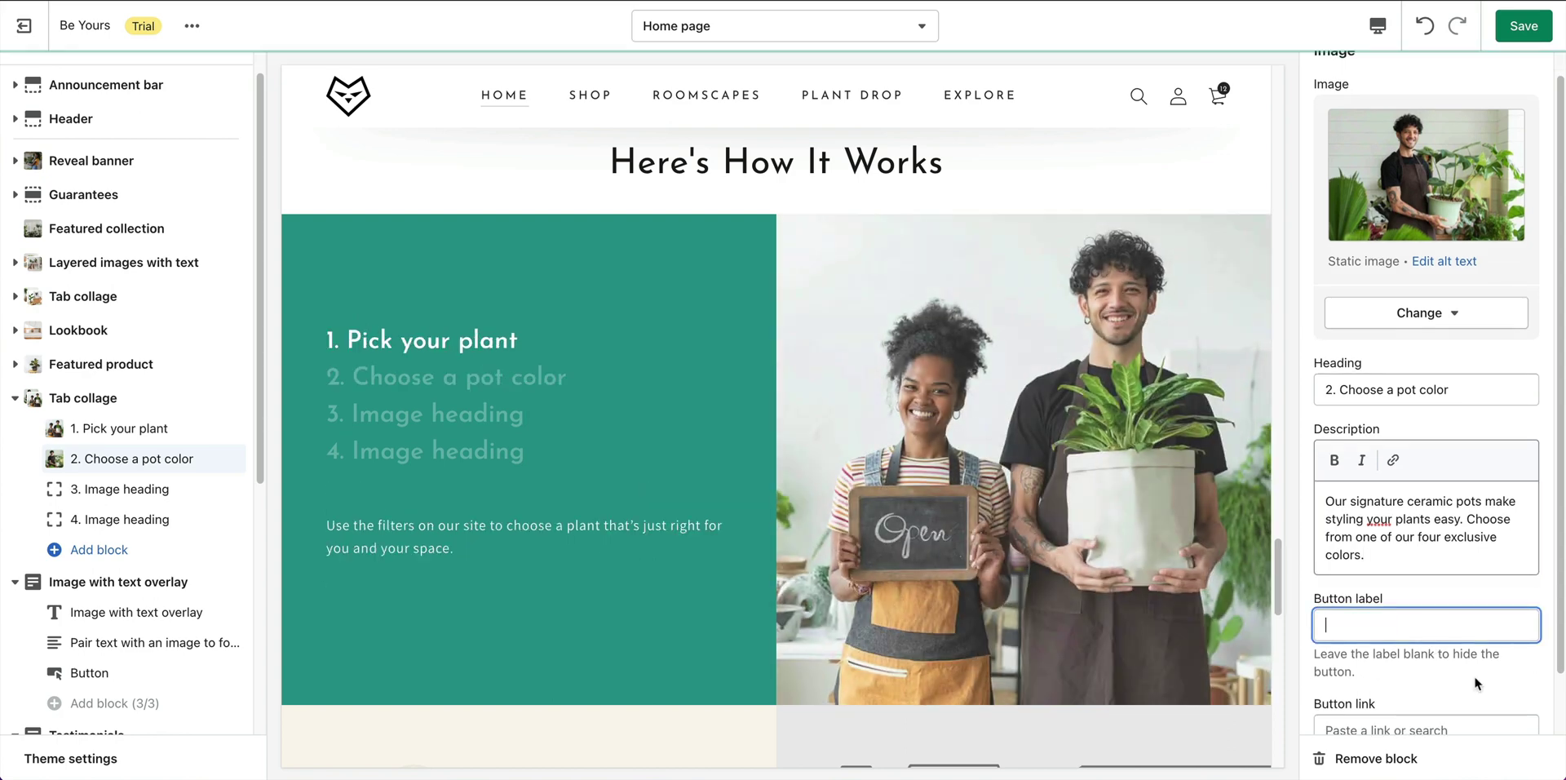
scroll(1515, 632, down, 2)
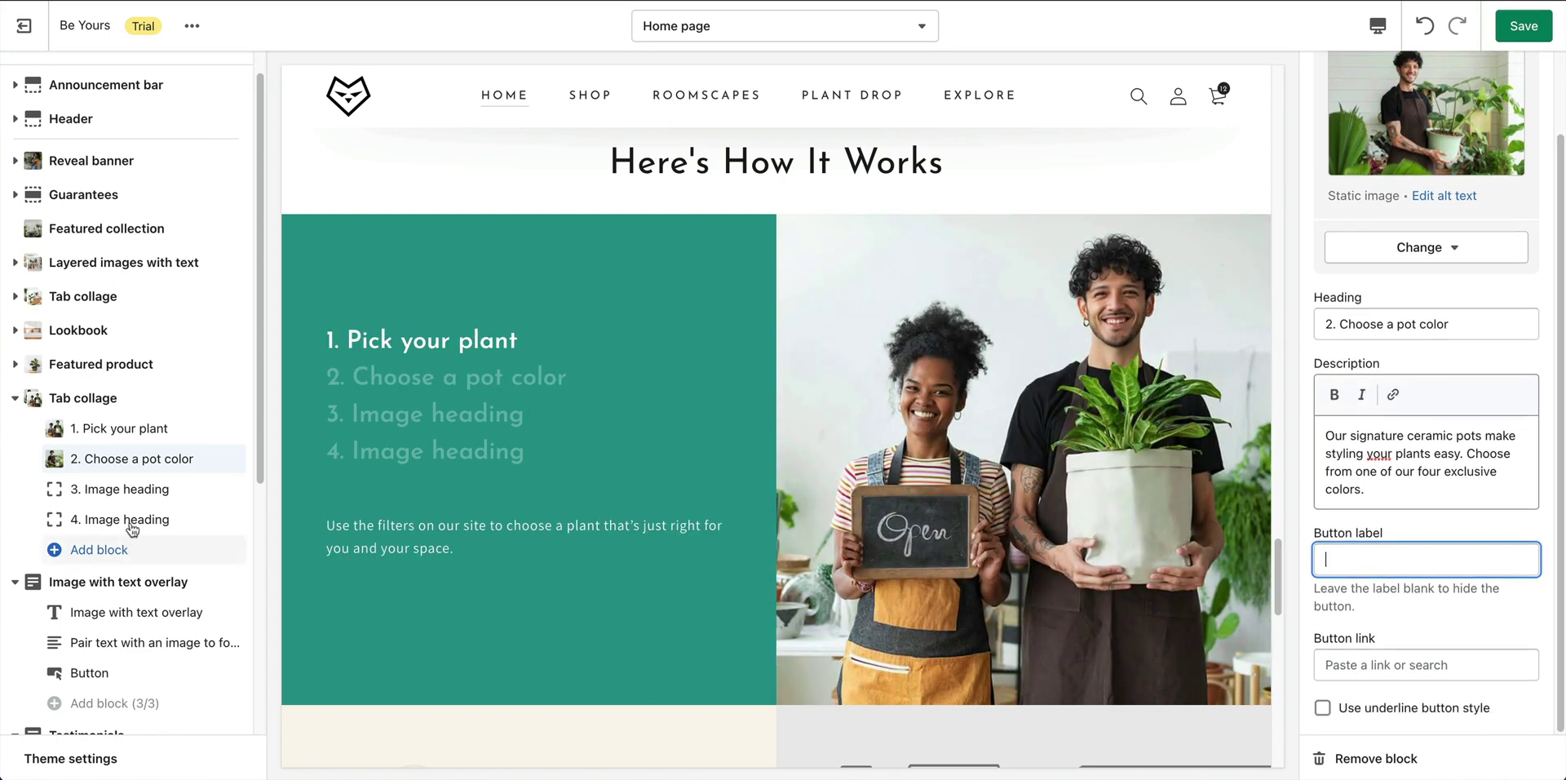
Retitle the third tab '3. Have it shipped' with the plant-in-paper-bag photo.
click(122, 494)
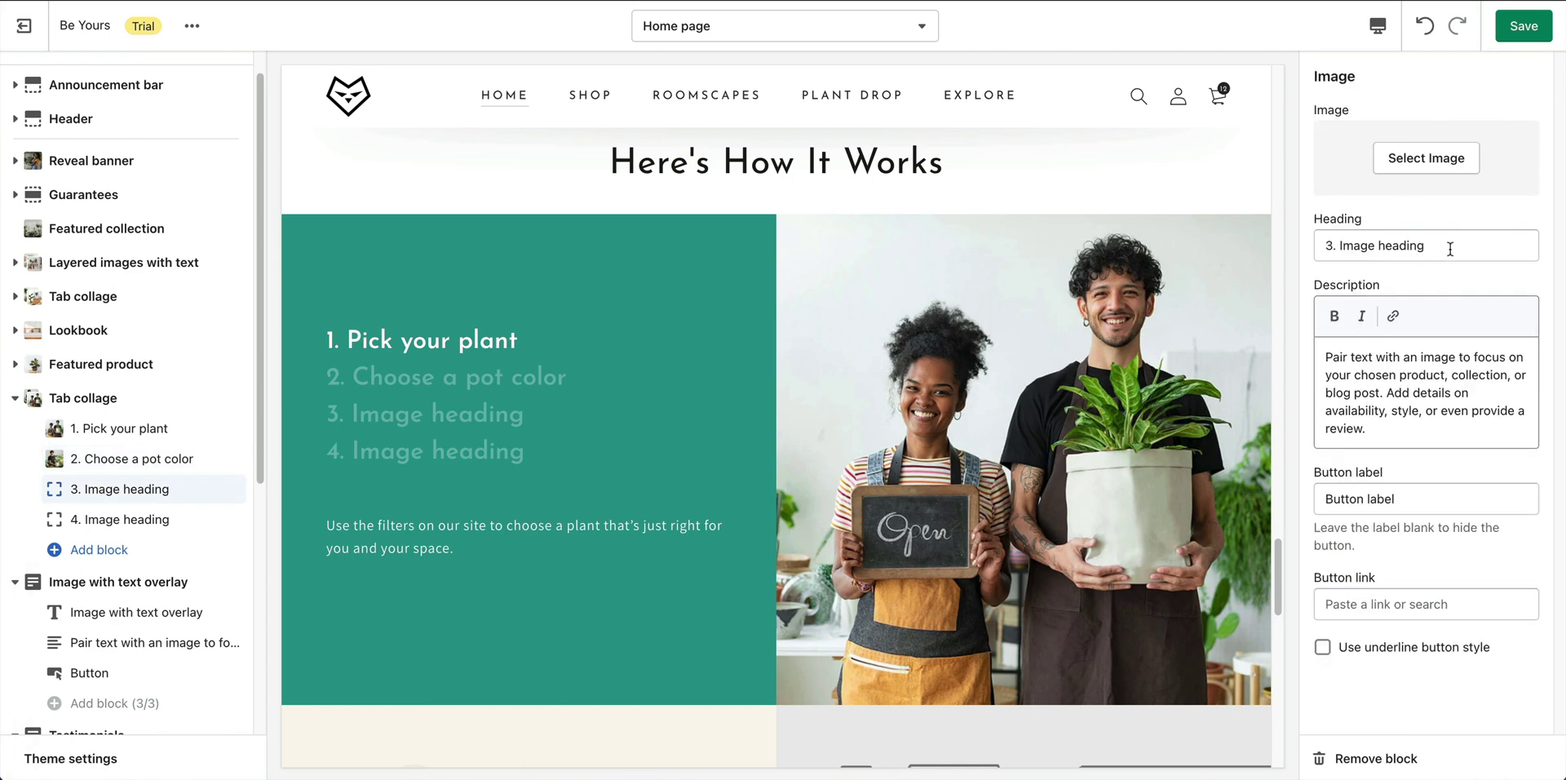
click(1452, 247)
key(ctrl+a)
text(3. Have it shipped)
click(1436, 160)
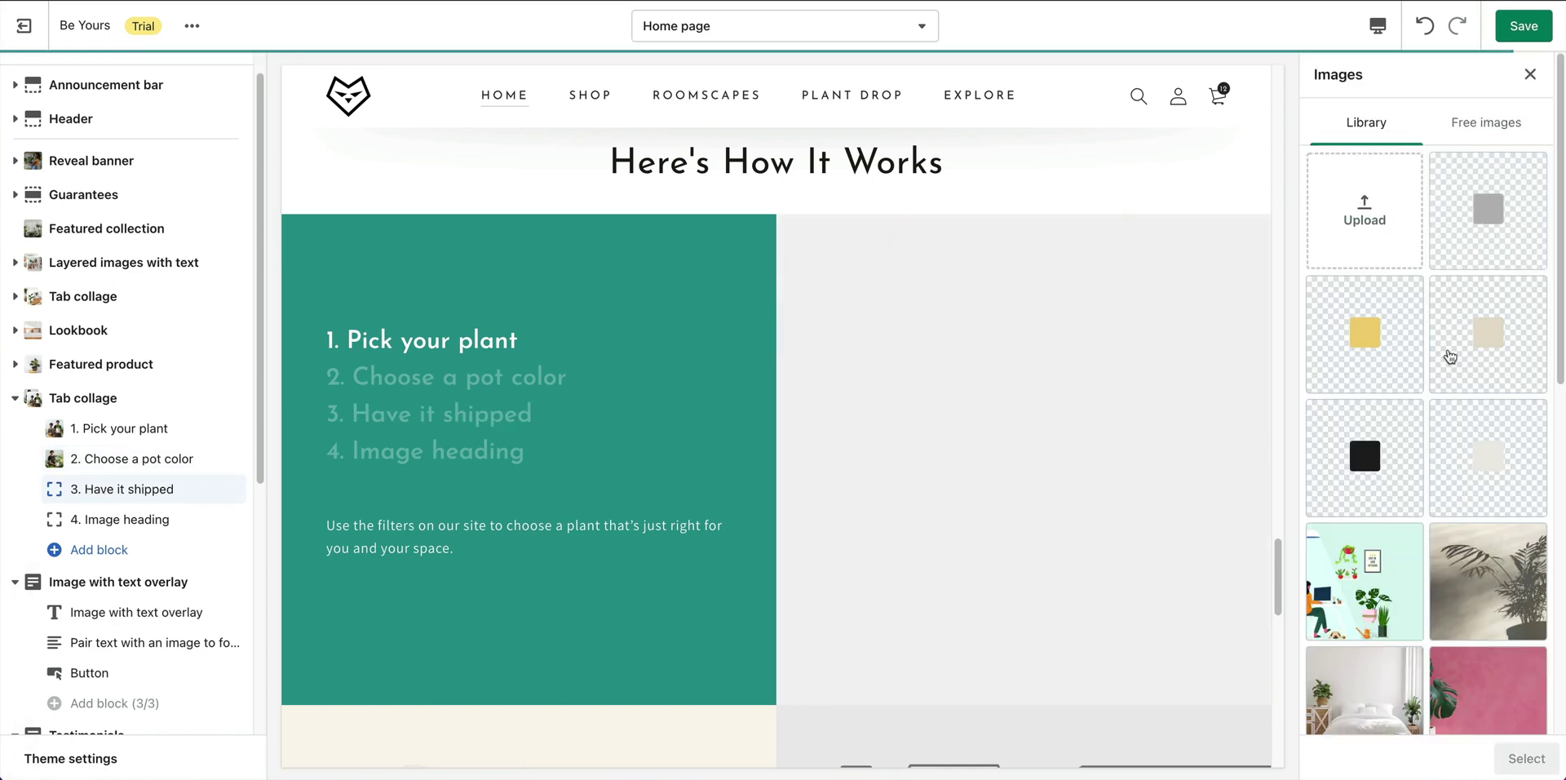
scroll(1436, 407, down, 5)
click(1364, 616)
click(1534, 762)
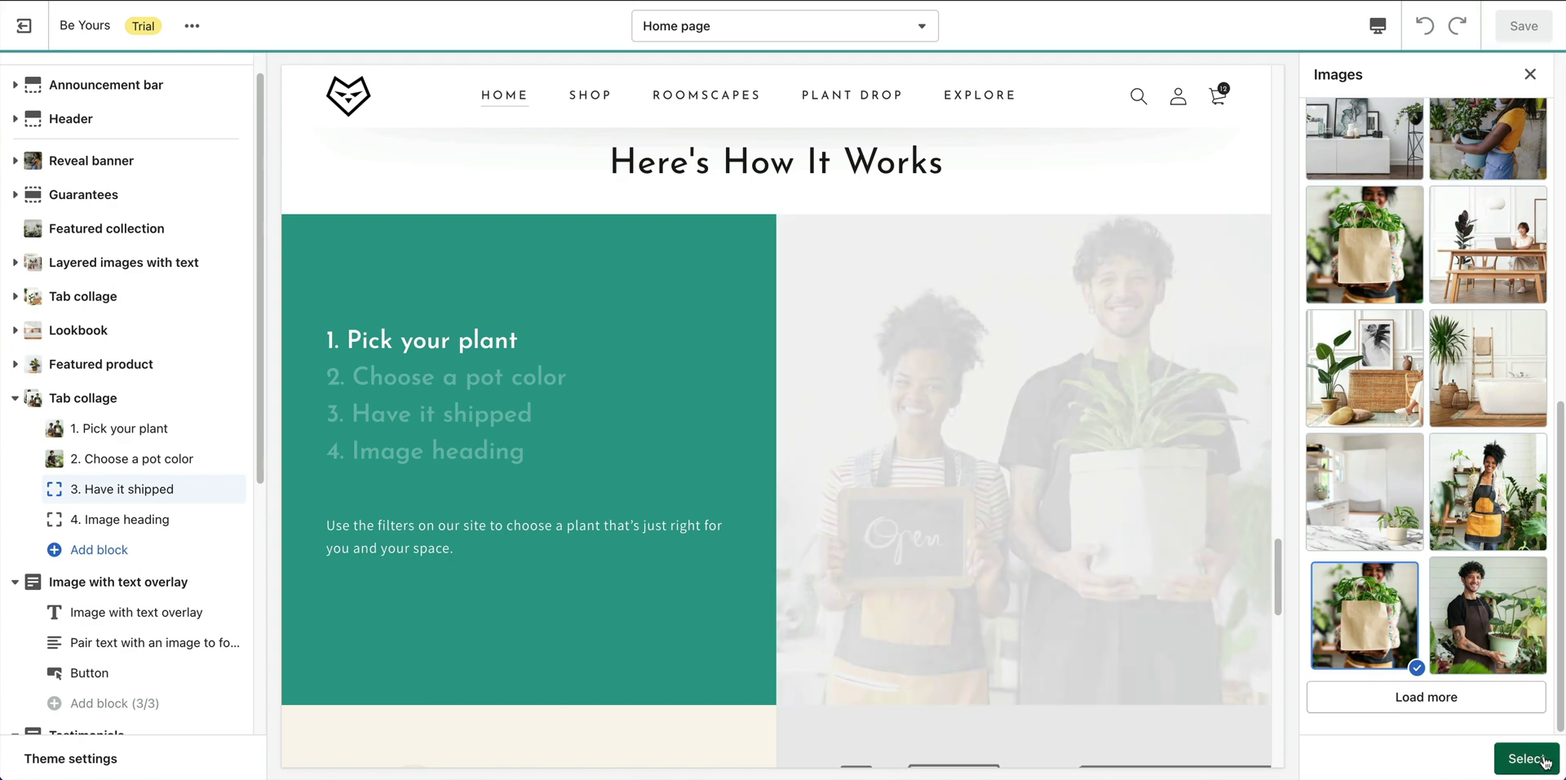
Paste the shipping description into the third tab and clear its button label.
click(1463, 558)
key(ctrl+a)
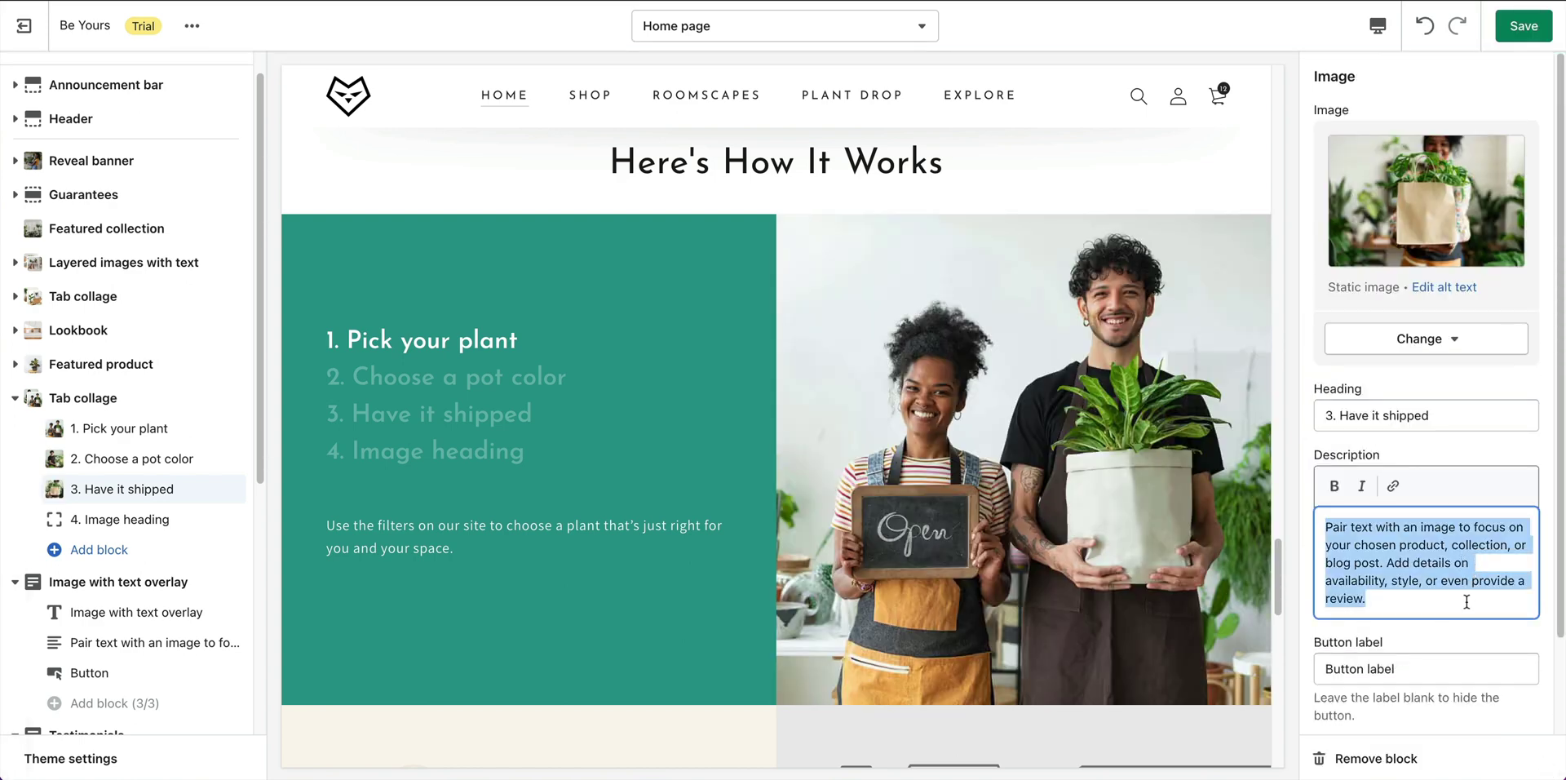
text(We'll ship your plants safely and securely to your door - guaranteed. All you have to do is unbox it.)
scroll(1517, 652, down, 2)
double_click(1427, 558)
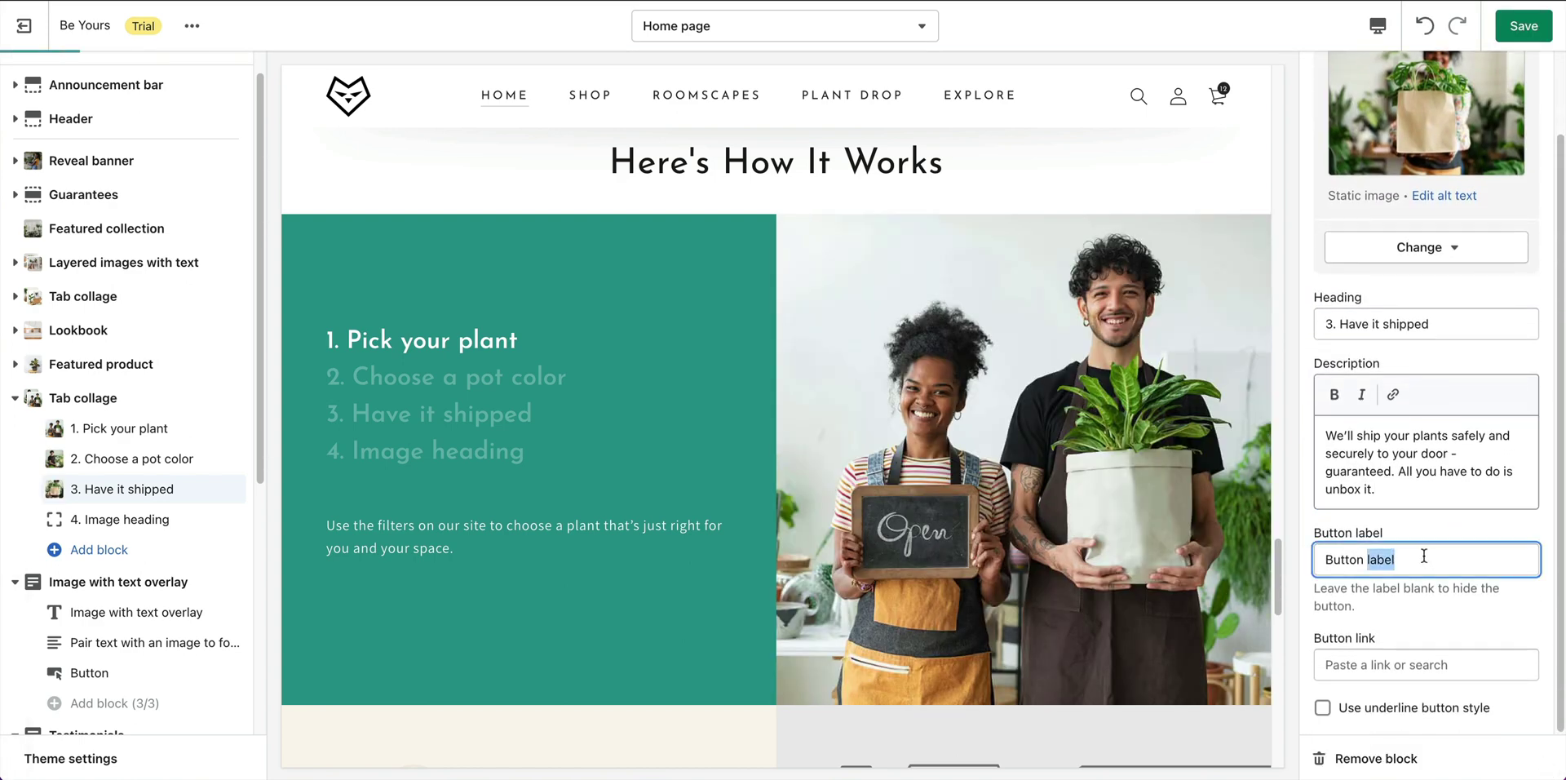
key(ctrl+a)
key(BackSpace)
click(1554, 624)
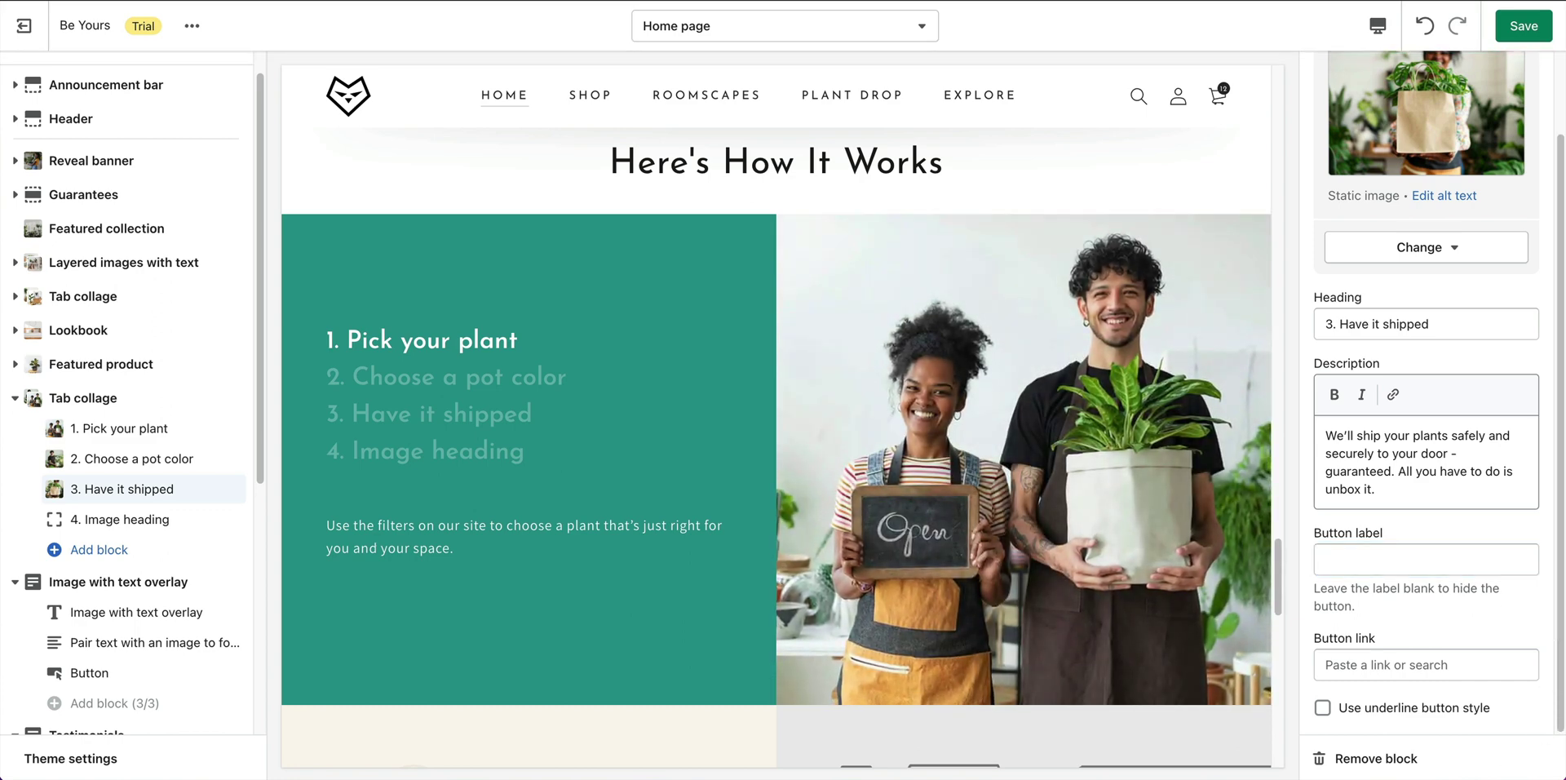
Retitle the fourth tab '4. Watch it grow' with the thank-you card photo.
click(120, 519)
triple_click(1449, 244)
text(4. Watch it grow)
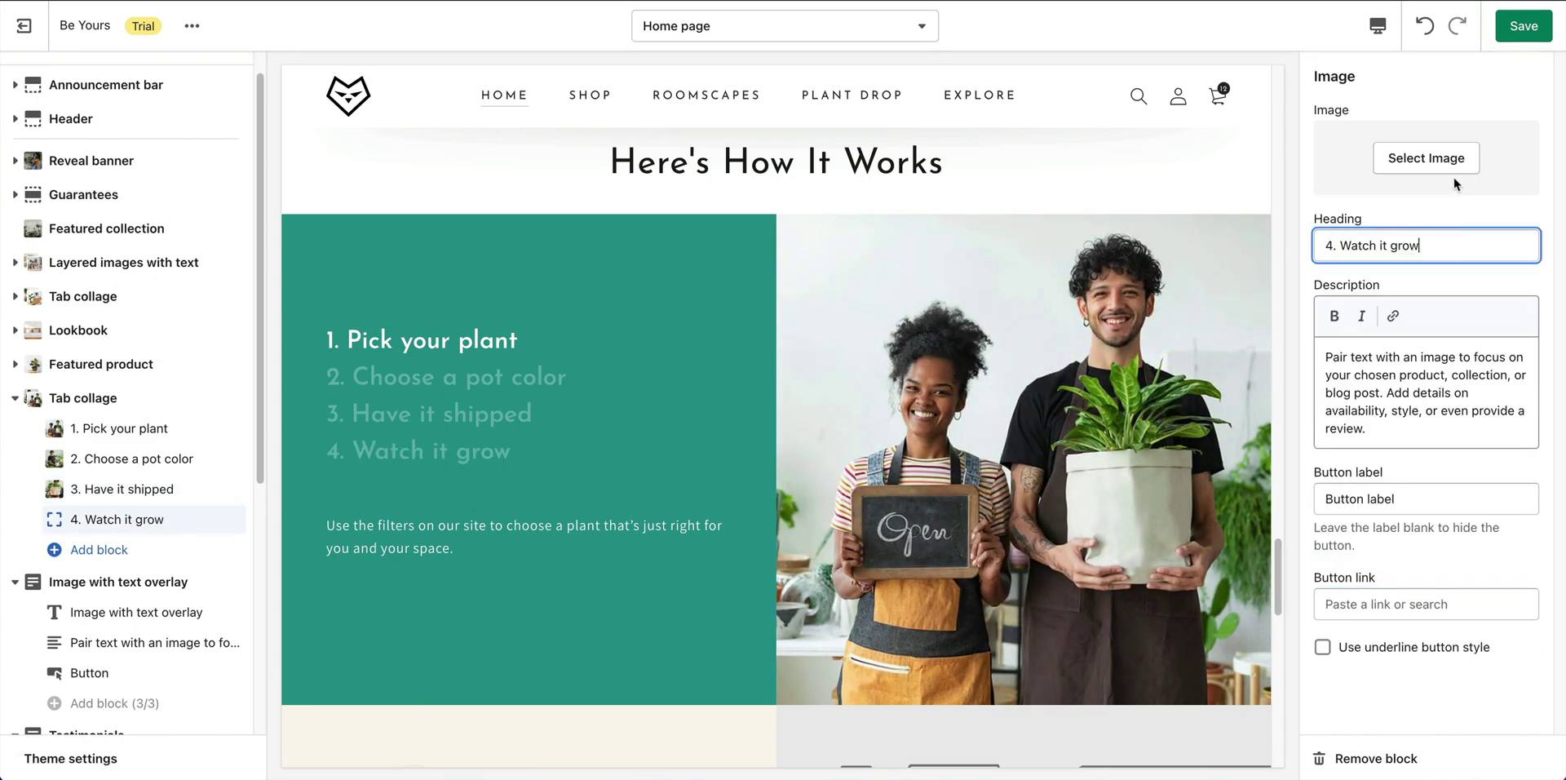
click(1430, 159)
click(1484, 506)
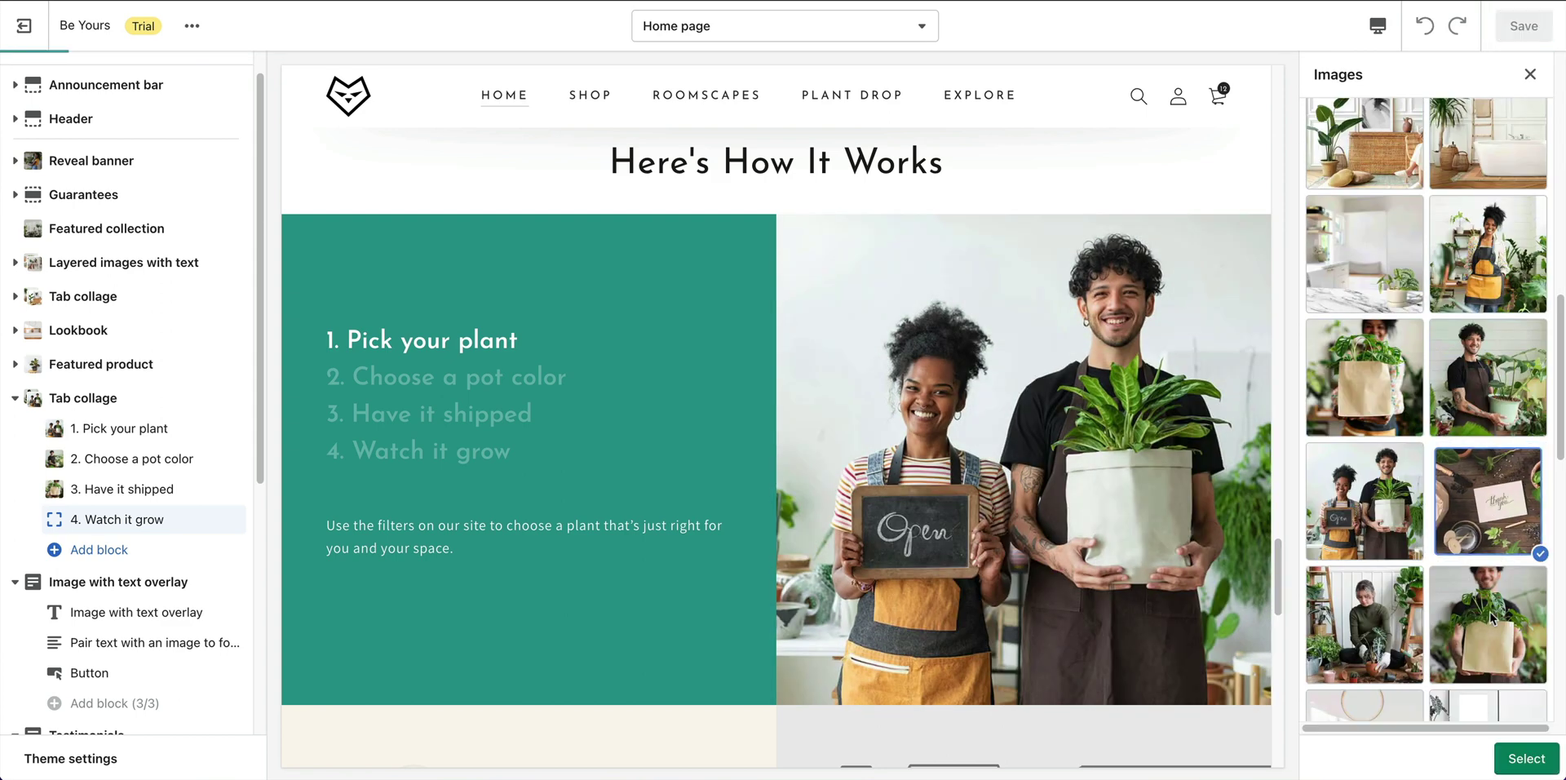
click(1525, 758)
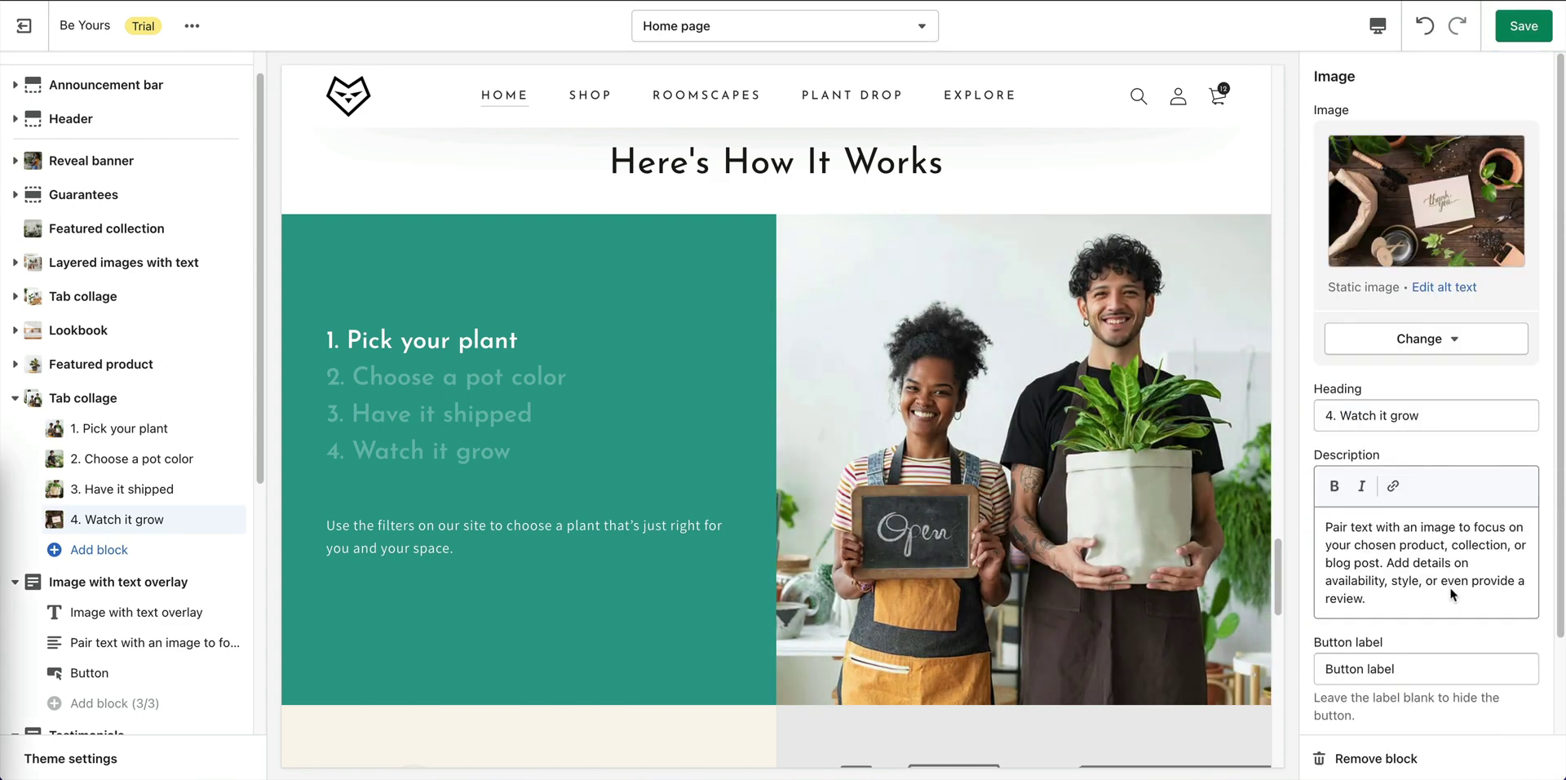
Paste the care-guide description into the fourth tab and clear its button label.
click(1449, 545)
key(ctrl+a)
text(Each plant comes with a care guide so you know exactly how to keep your new plant healthy and thriving.)
click(1394, 647)
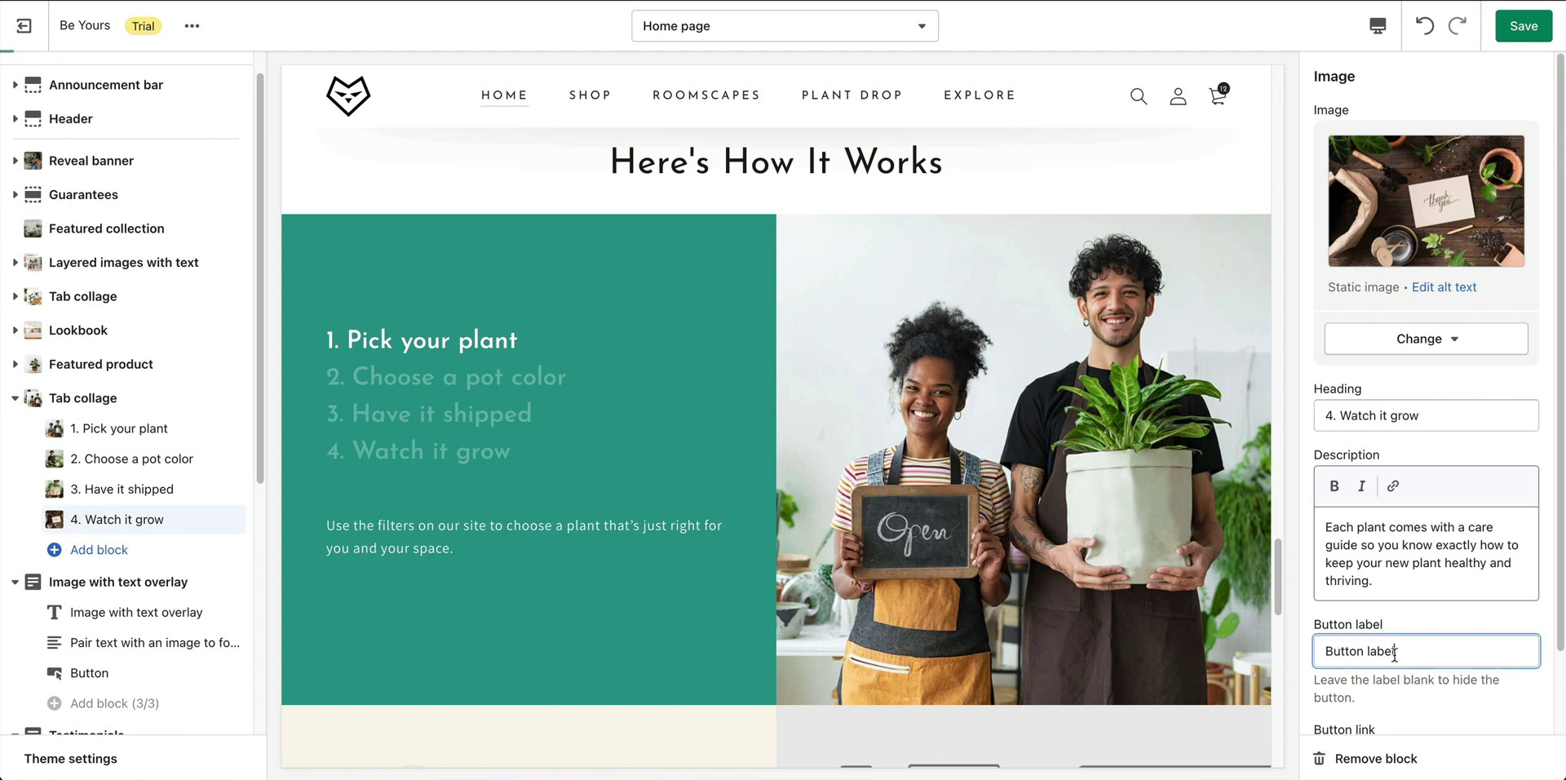
key(ctrl+a)
click(1499, 691)
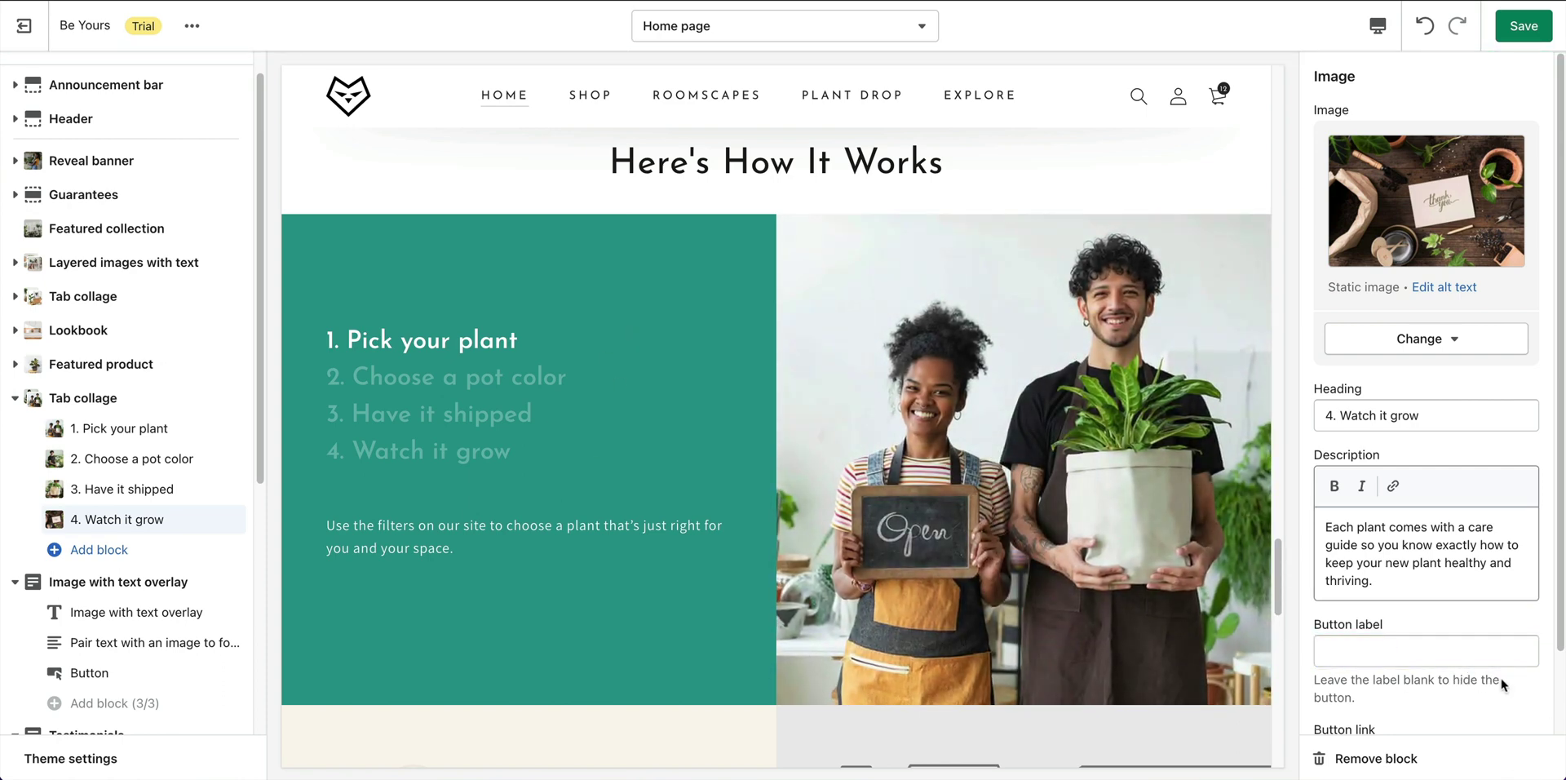
Preview each collage tab in turn, then save the home page.
scroll(1503, 686, down, 2)
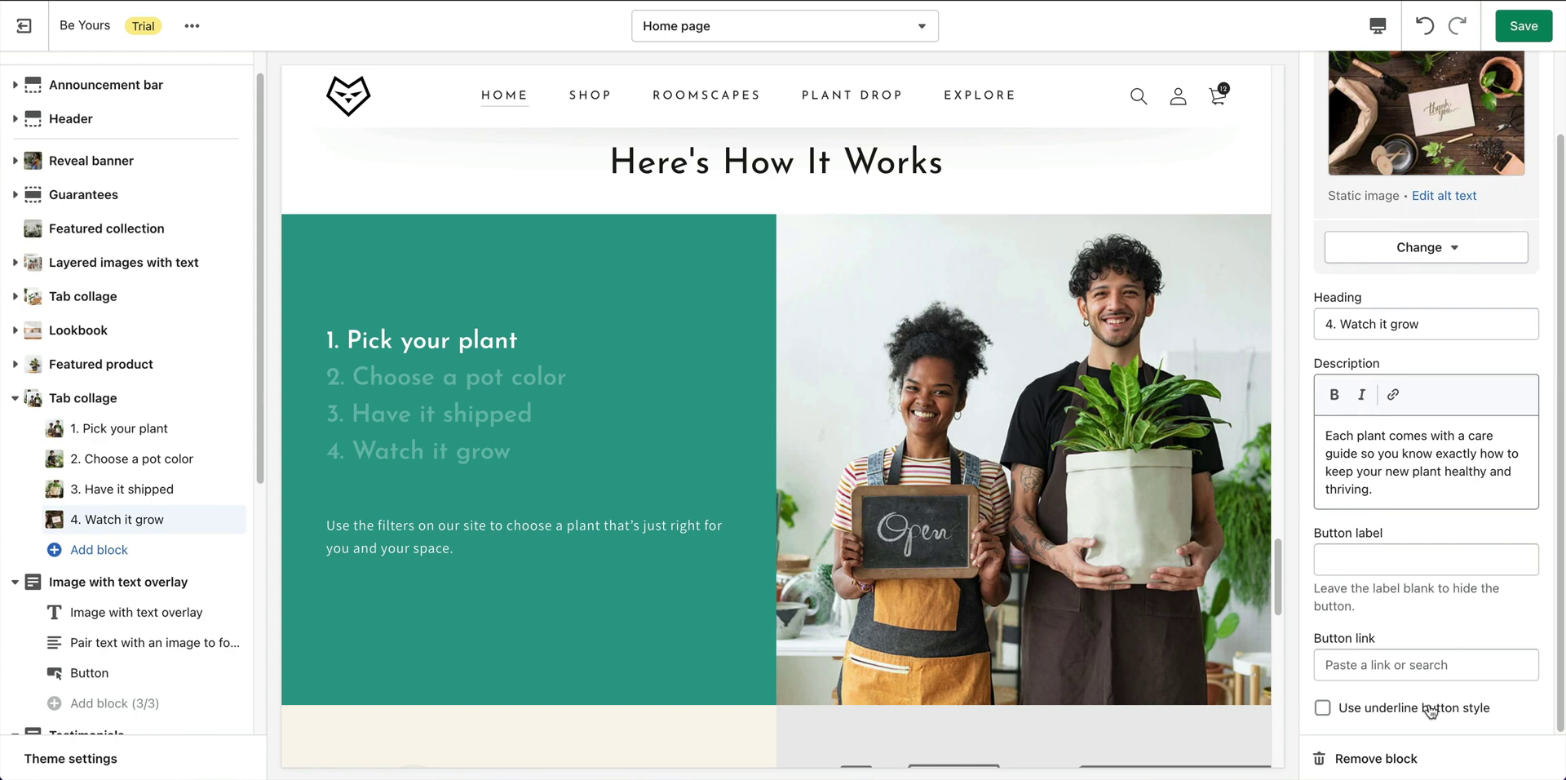
click(465, 389)
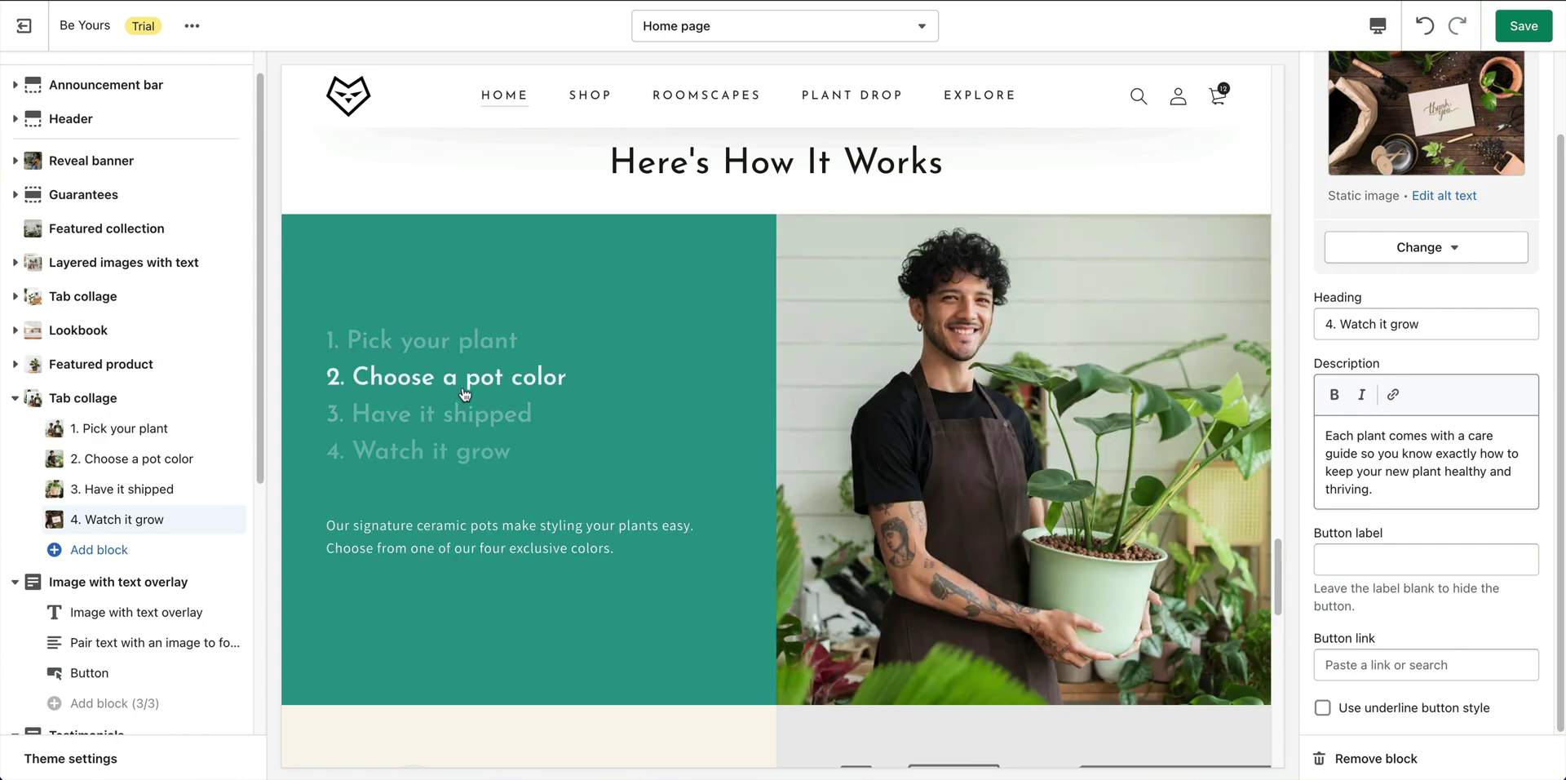
click(458, 417)
click(454, 443)
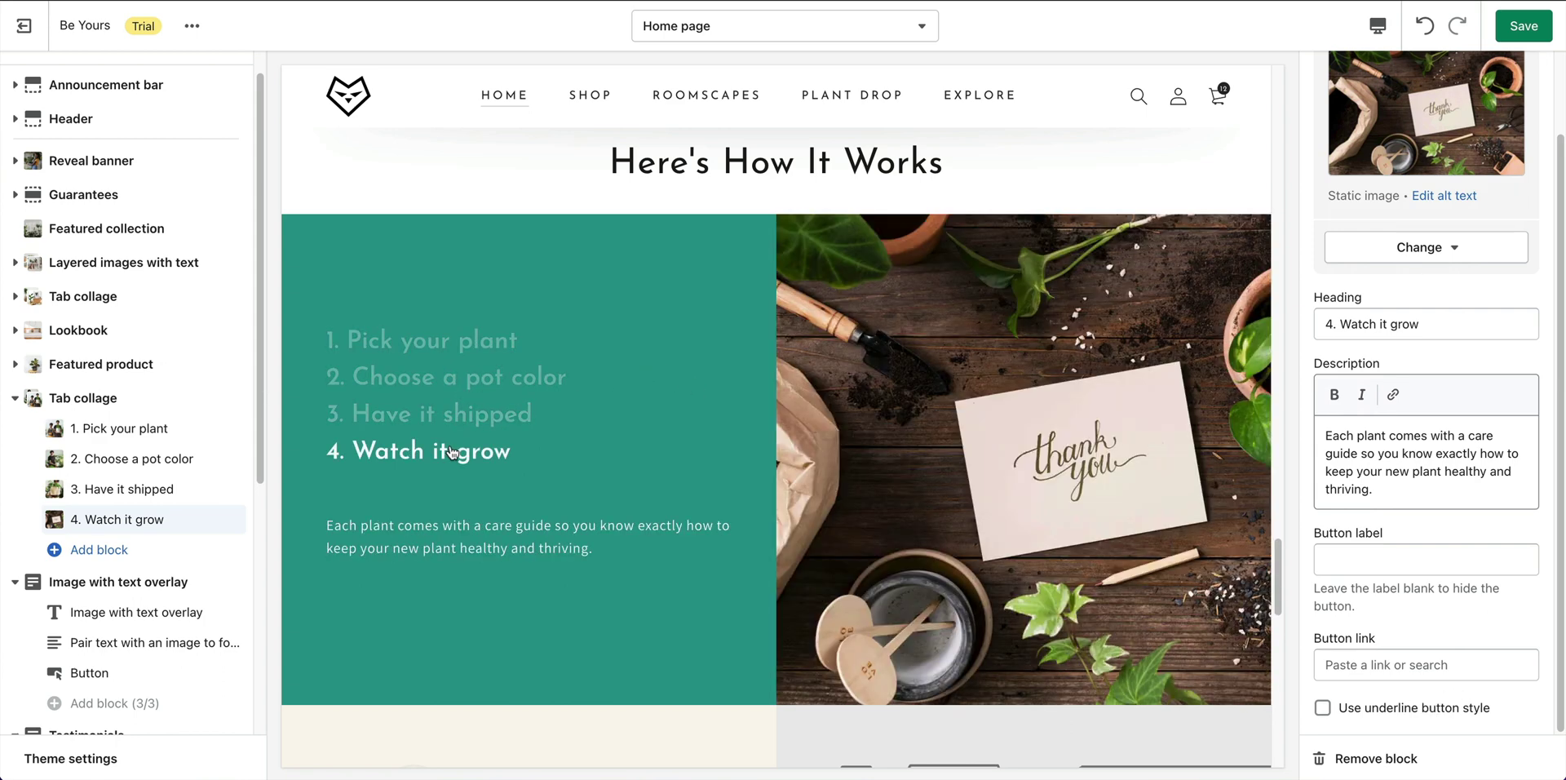
click(433, 371)
click(502, 343)
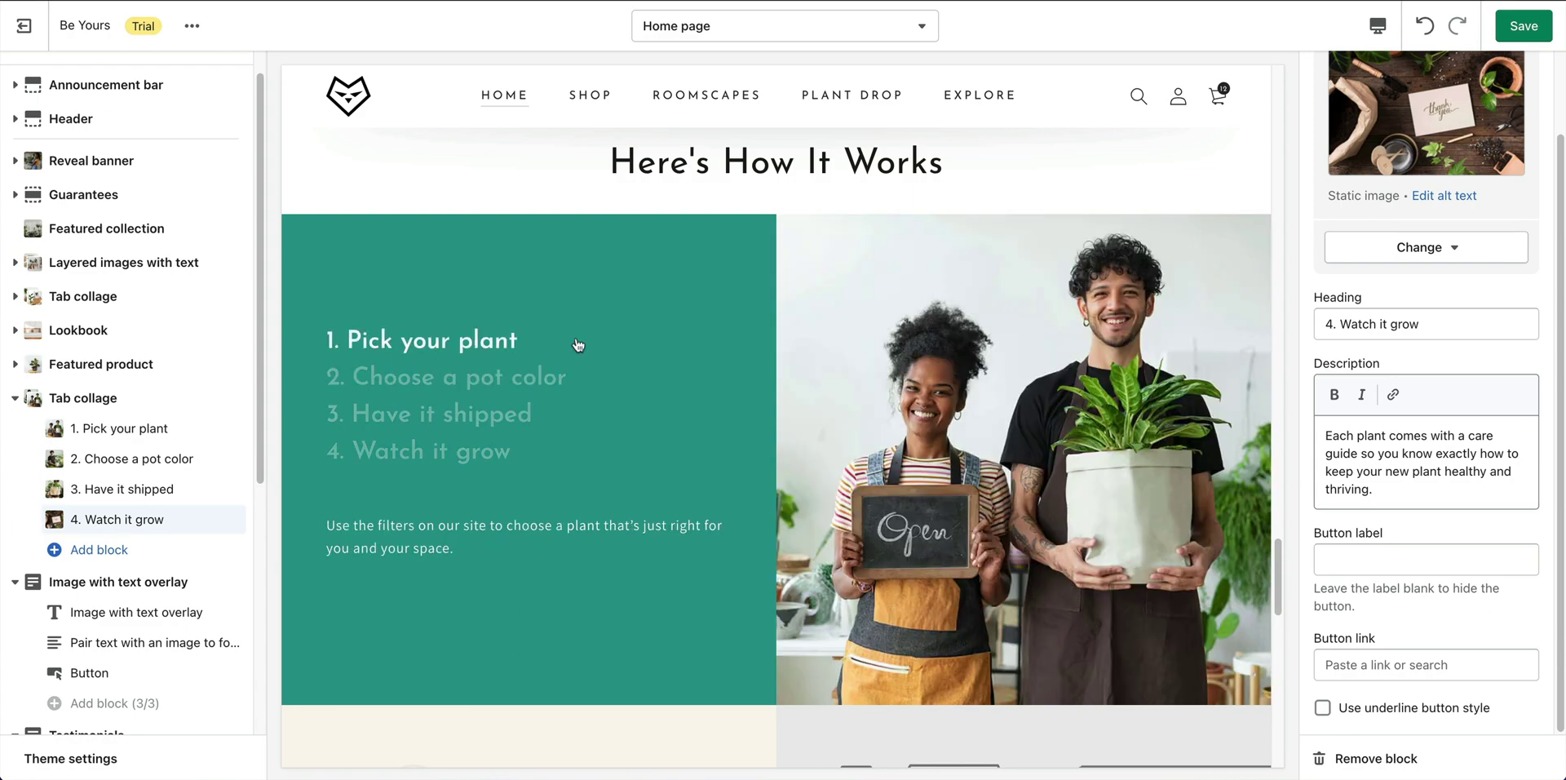
click(1529, 37)
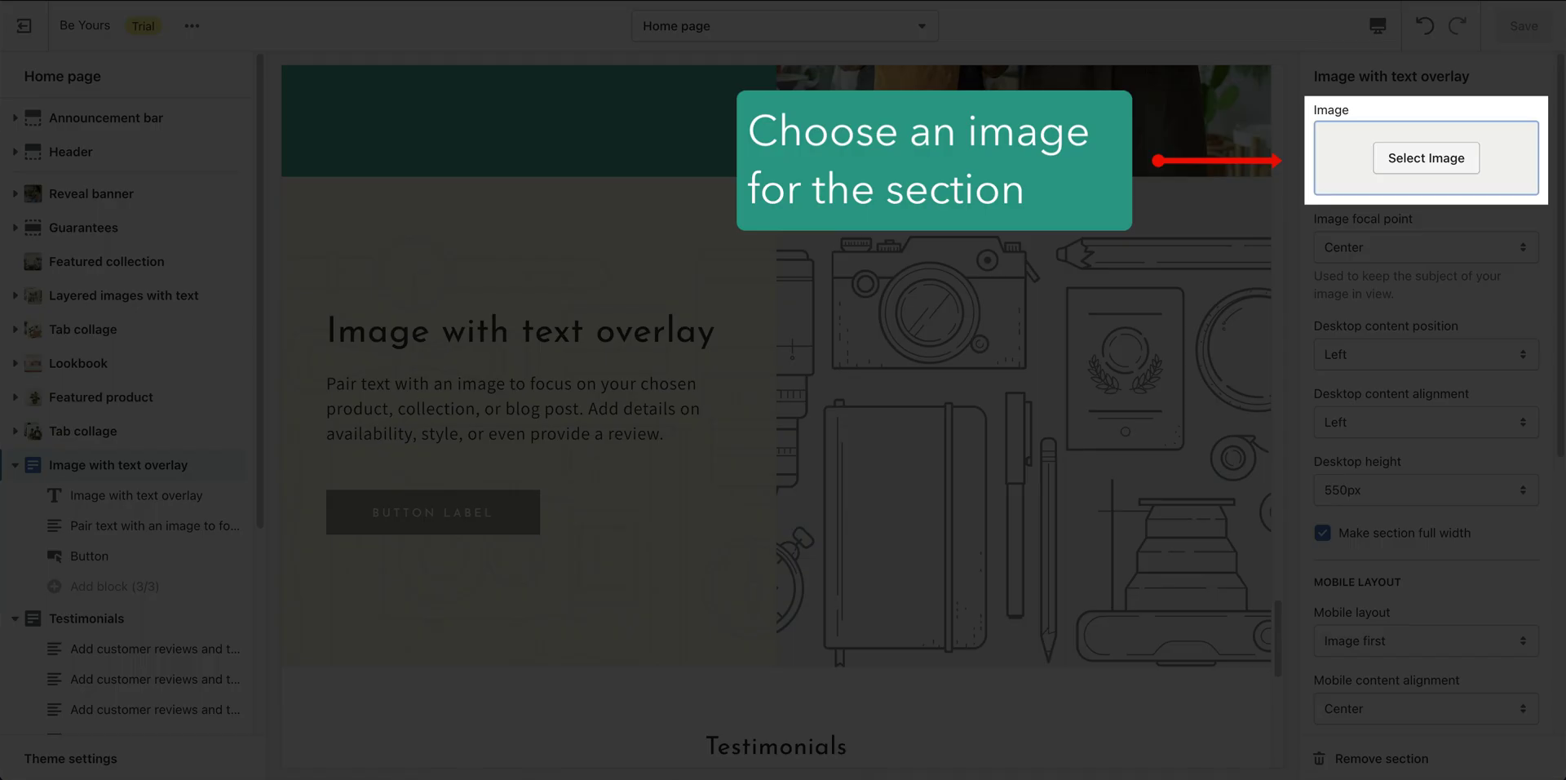
Set the overlay section image to the framed-pictures-and-potted-plant photo and review its settings.
click(1451, 163)
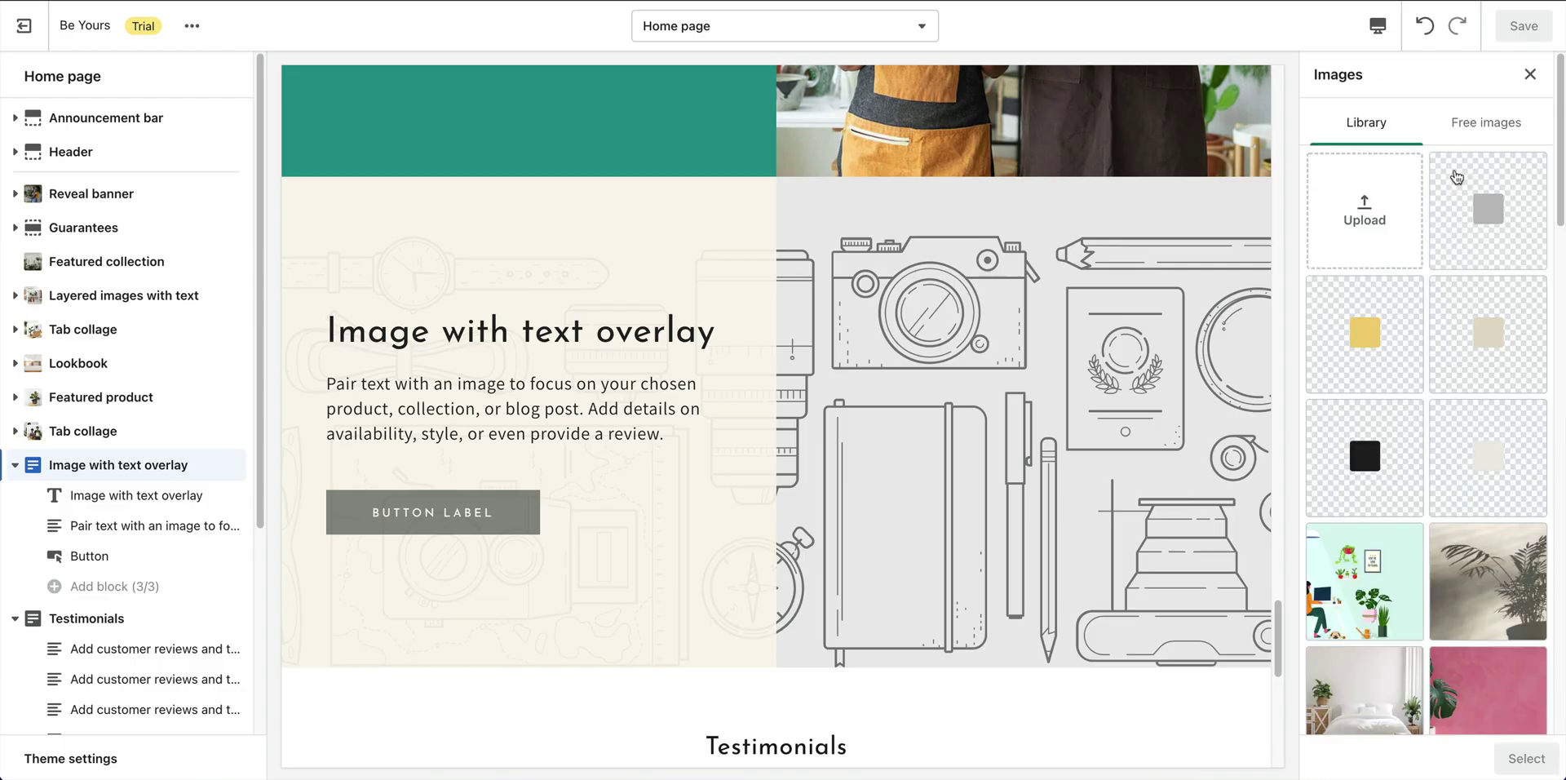
scroll(1470, 399, down, 4)
click(1365, 523)
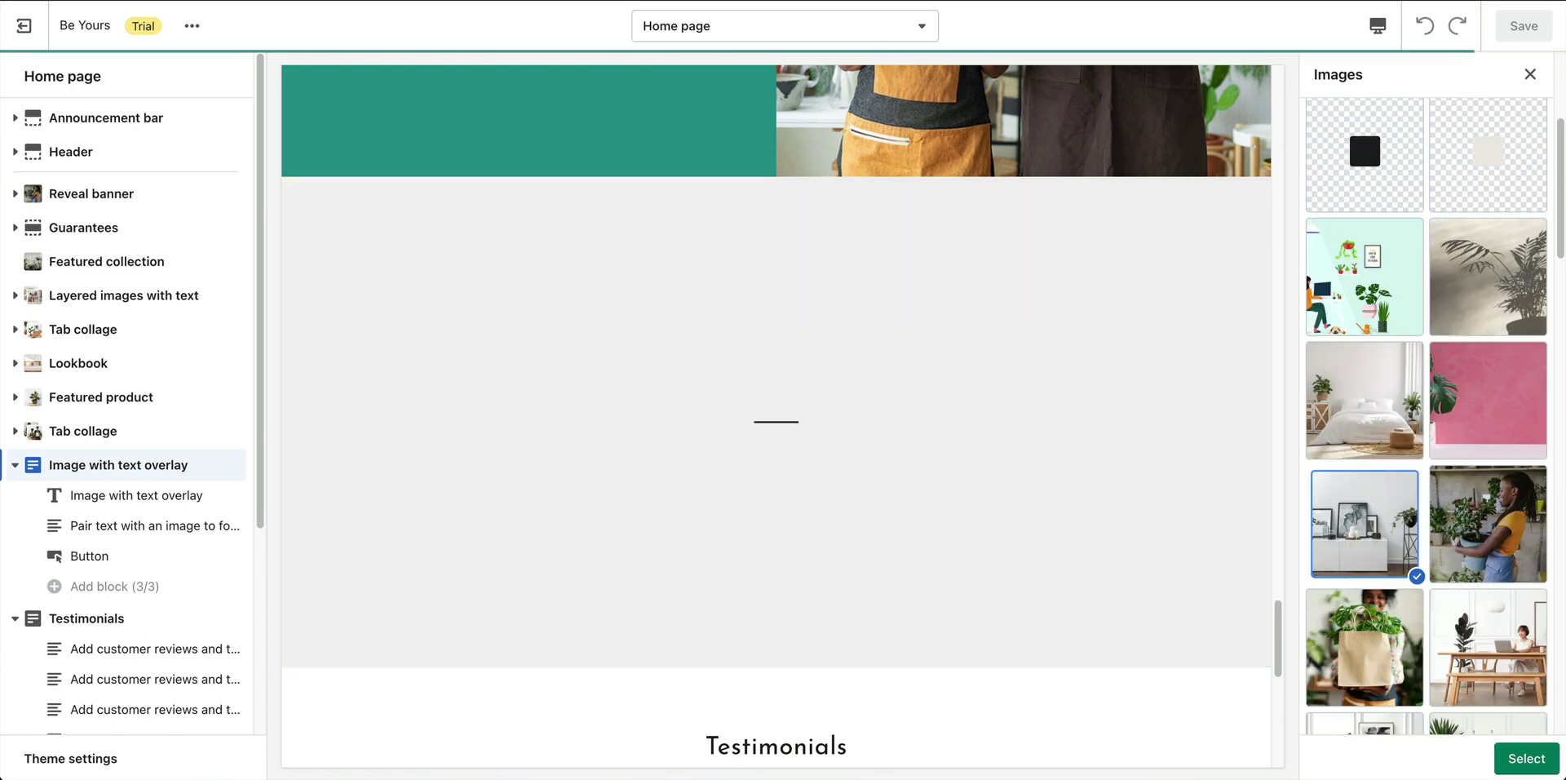
click(1537, 762)
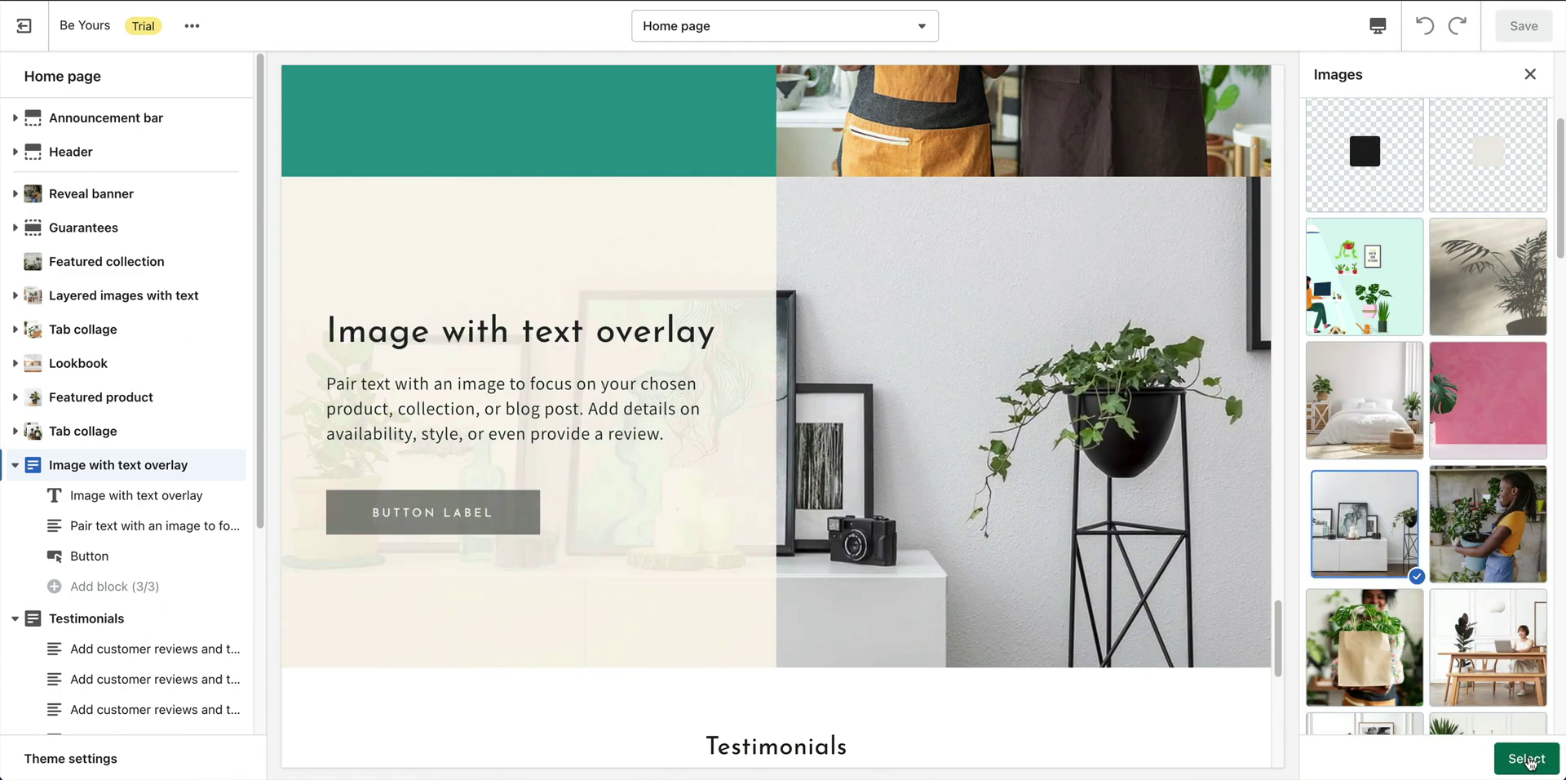
click(1528, 761)
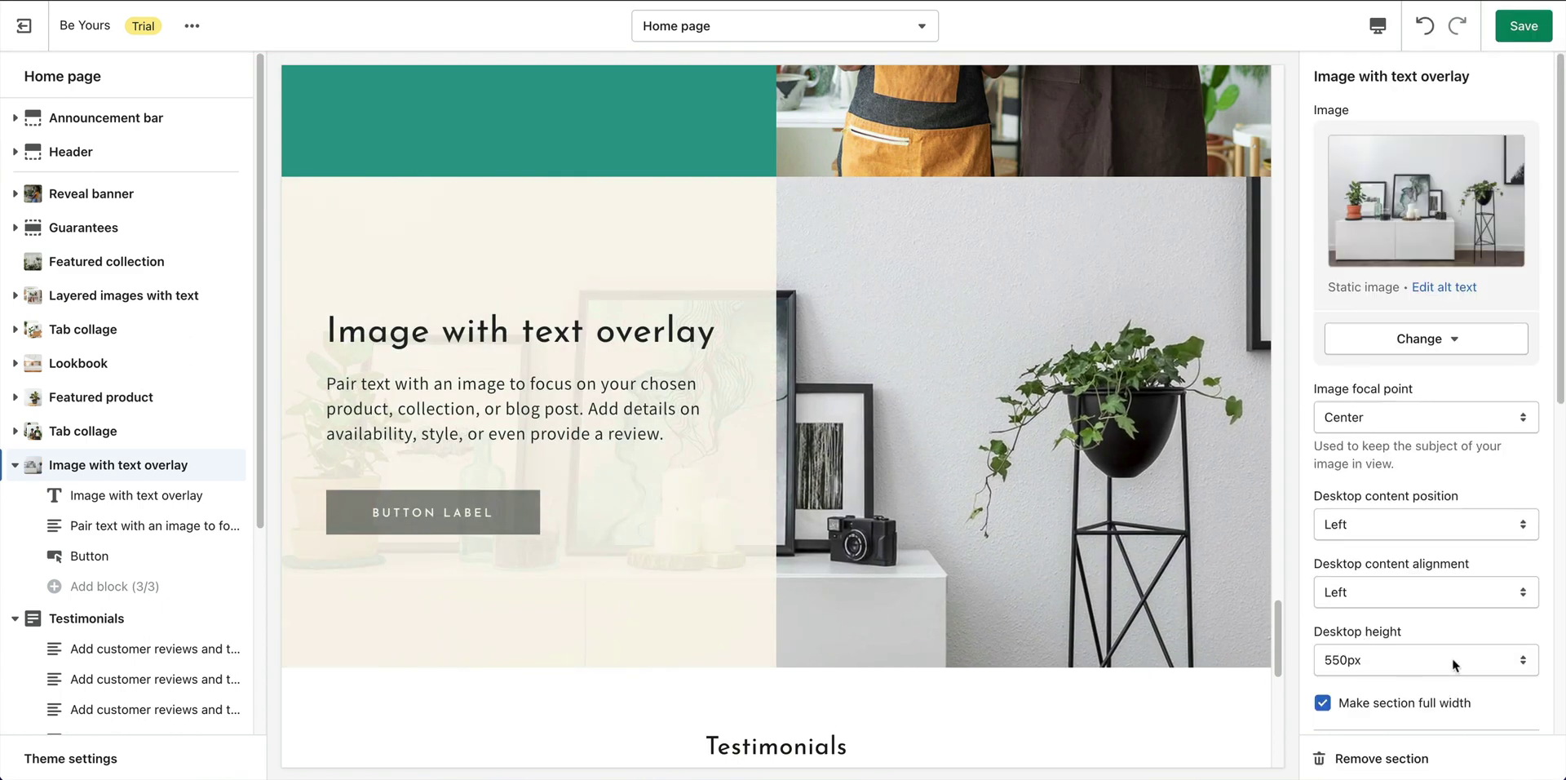
scroll(1560, 467, down, 5)
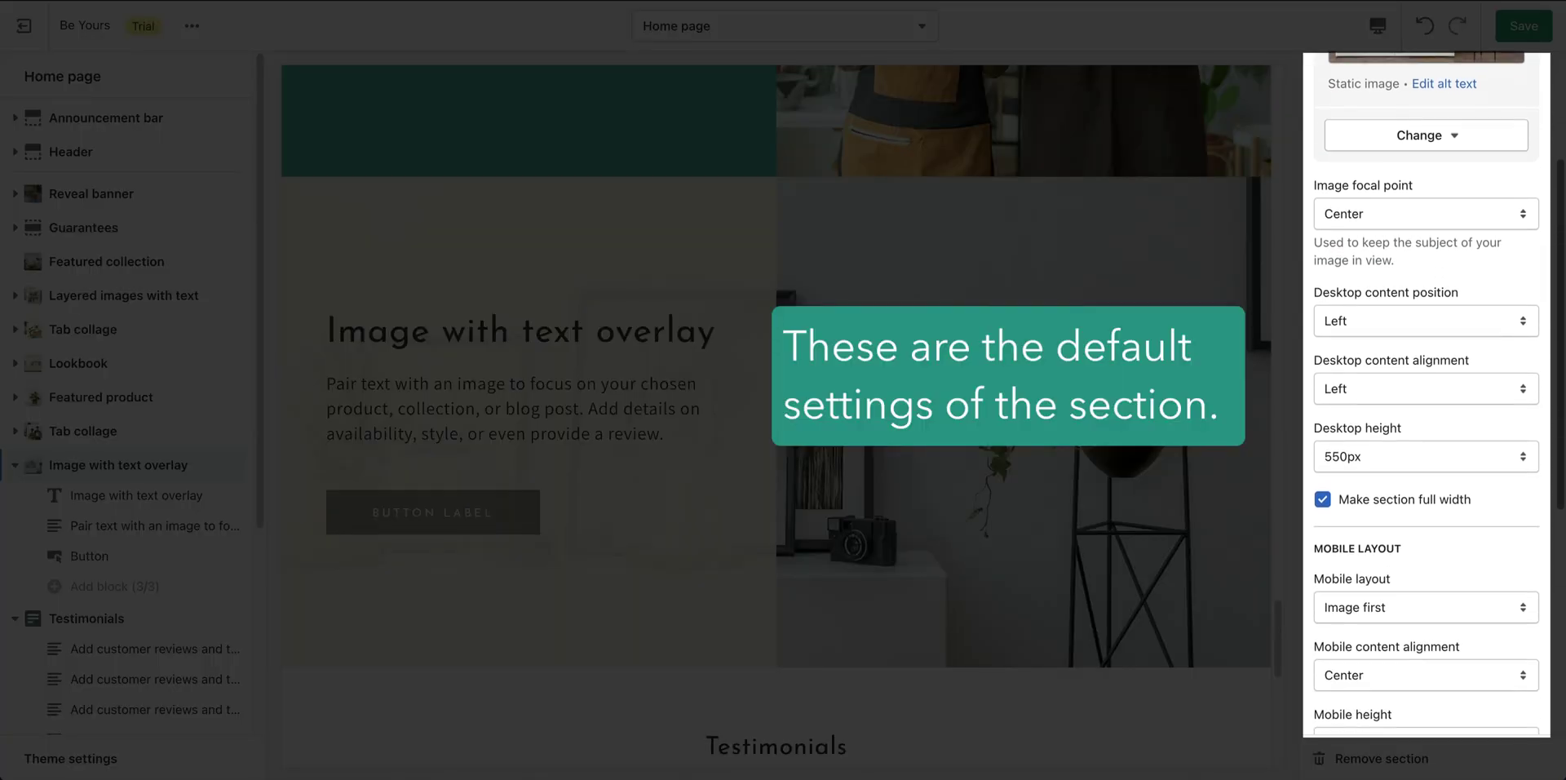
scroll(1437, 394, down, 5)
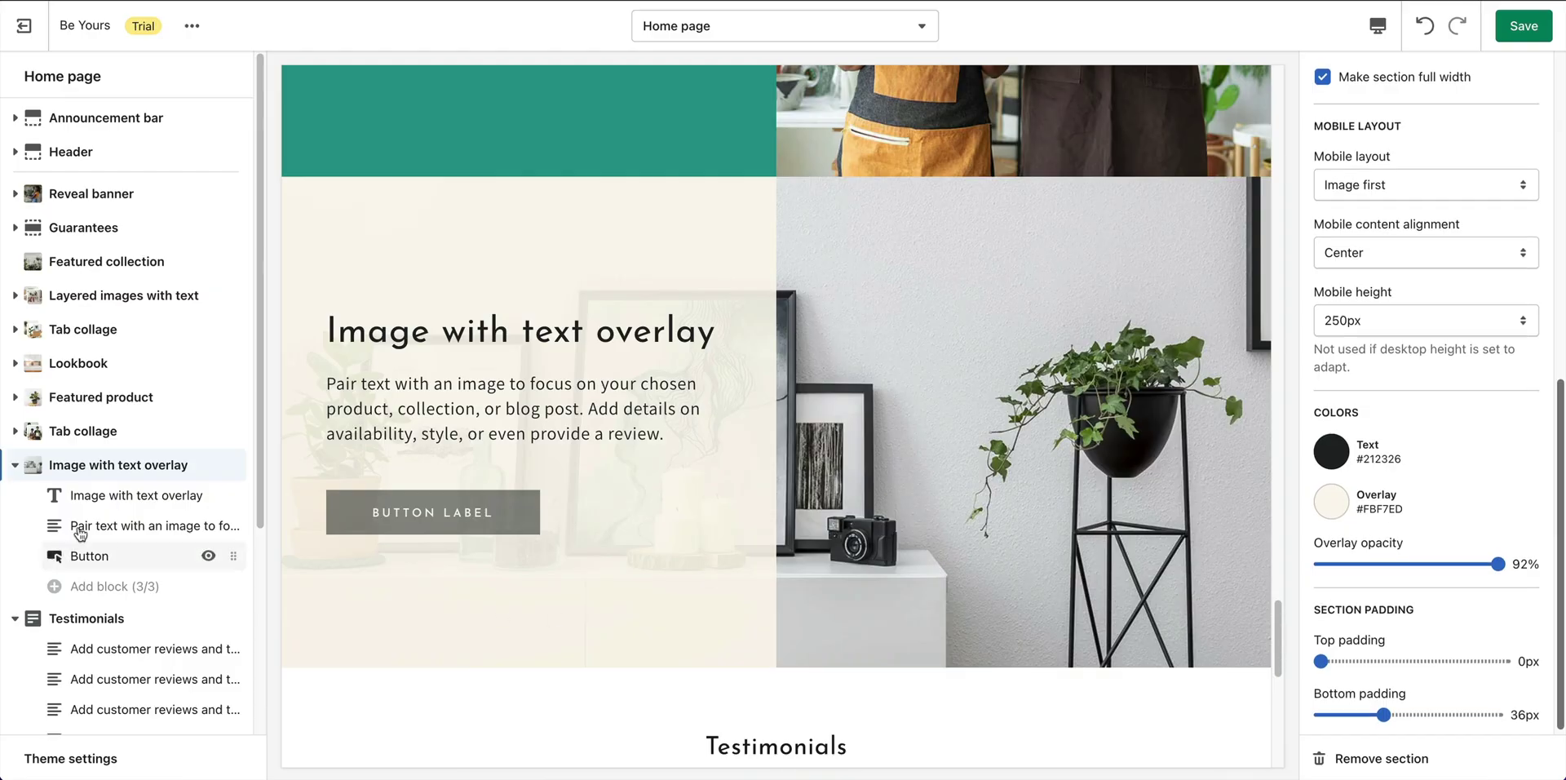
Set the overlay heading to 'Chat with a Plant Expert' and paste the consultation description.
click(99, 497)
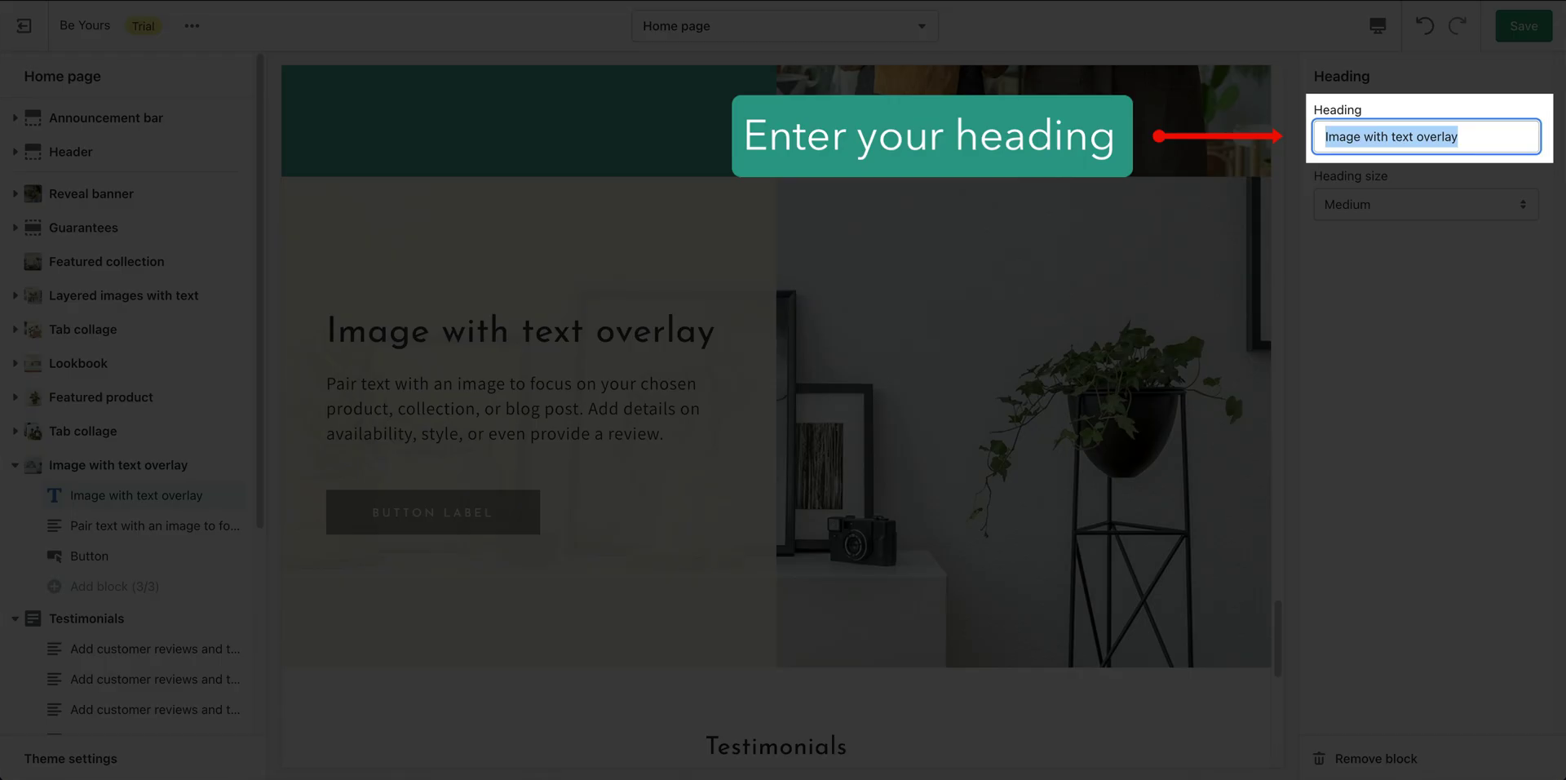
text(Chat with a Plant Expert)
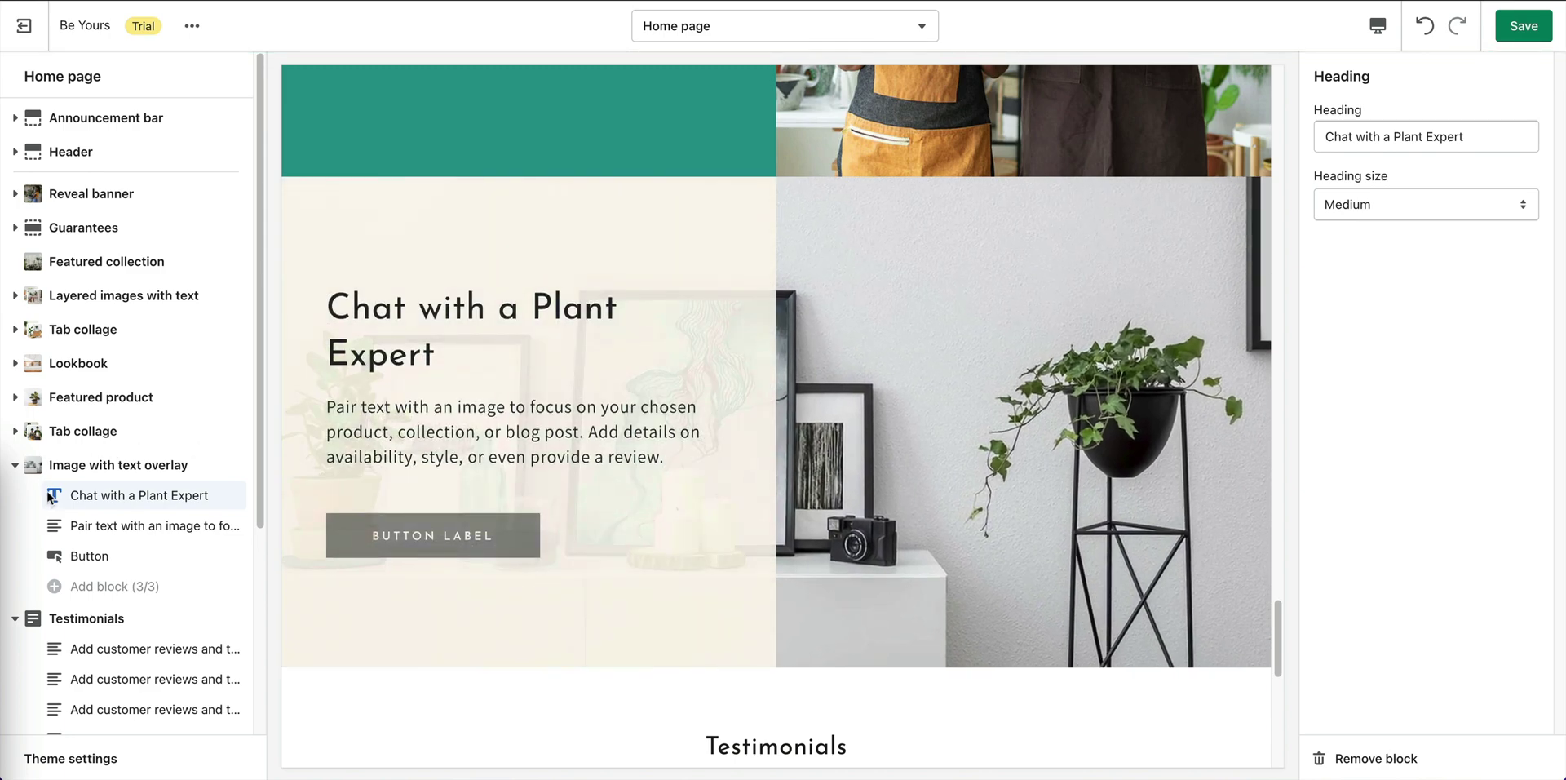
click(133, 524)
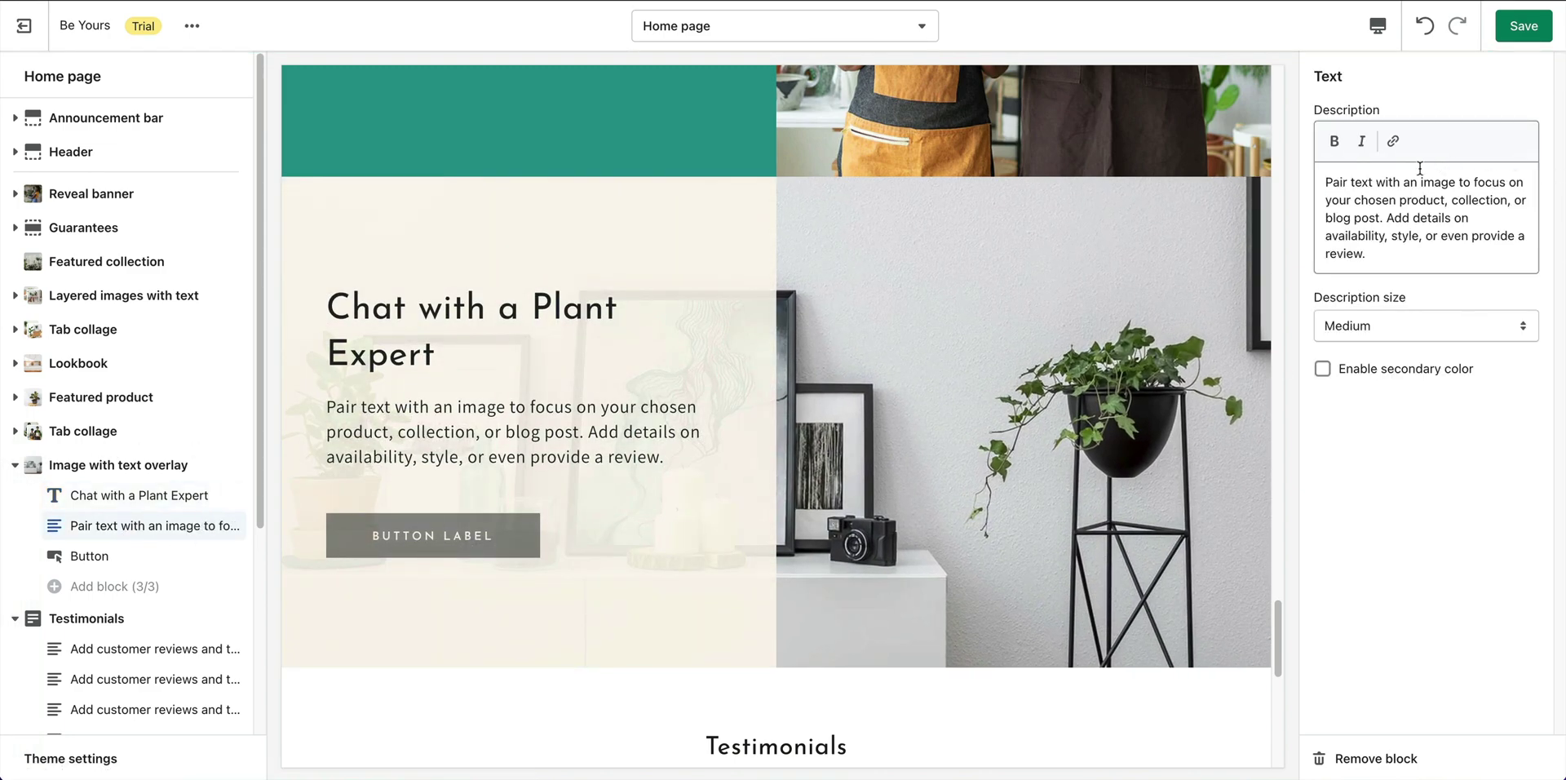
click(1393, 186)
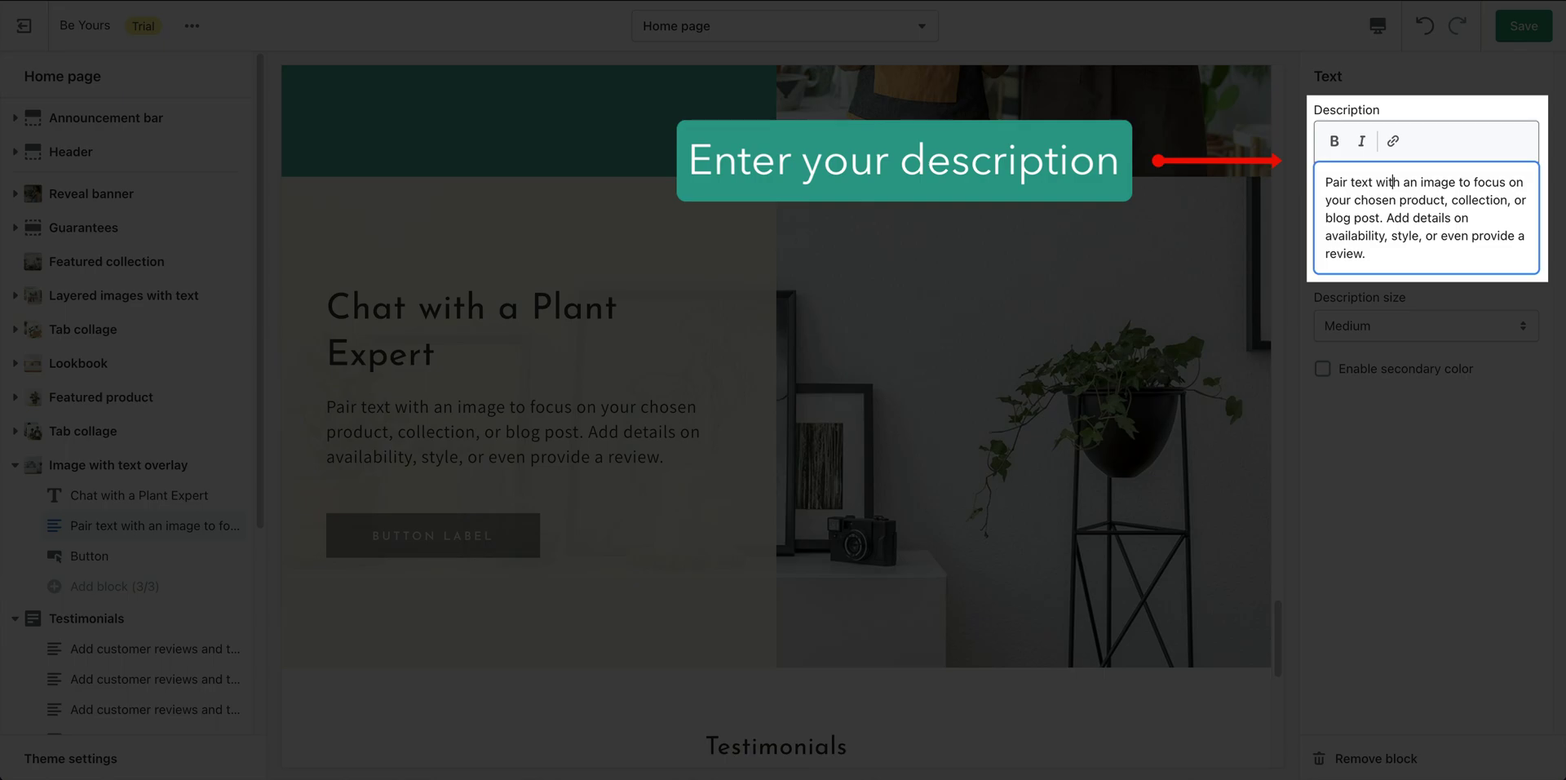
key(ctrl+a)
text(Need help choosing the perfect plant? Book a free virtual consultation with one of our Plant Experts and get personalized recommendations.)
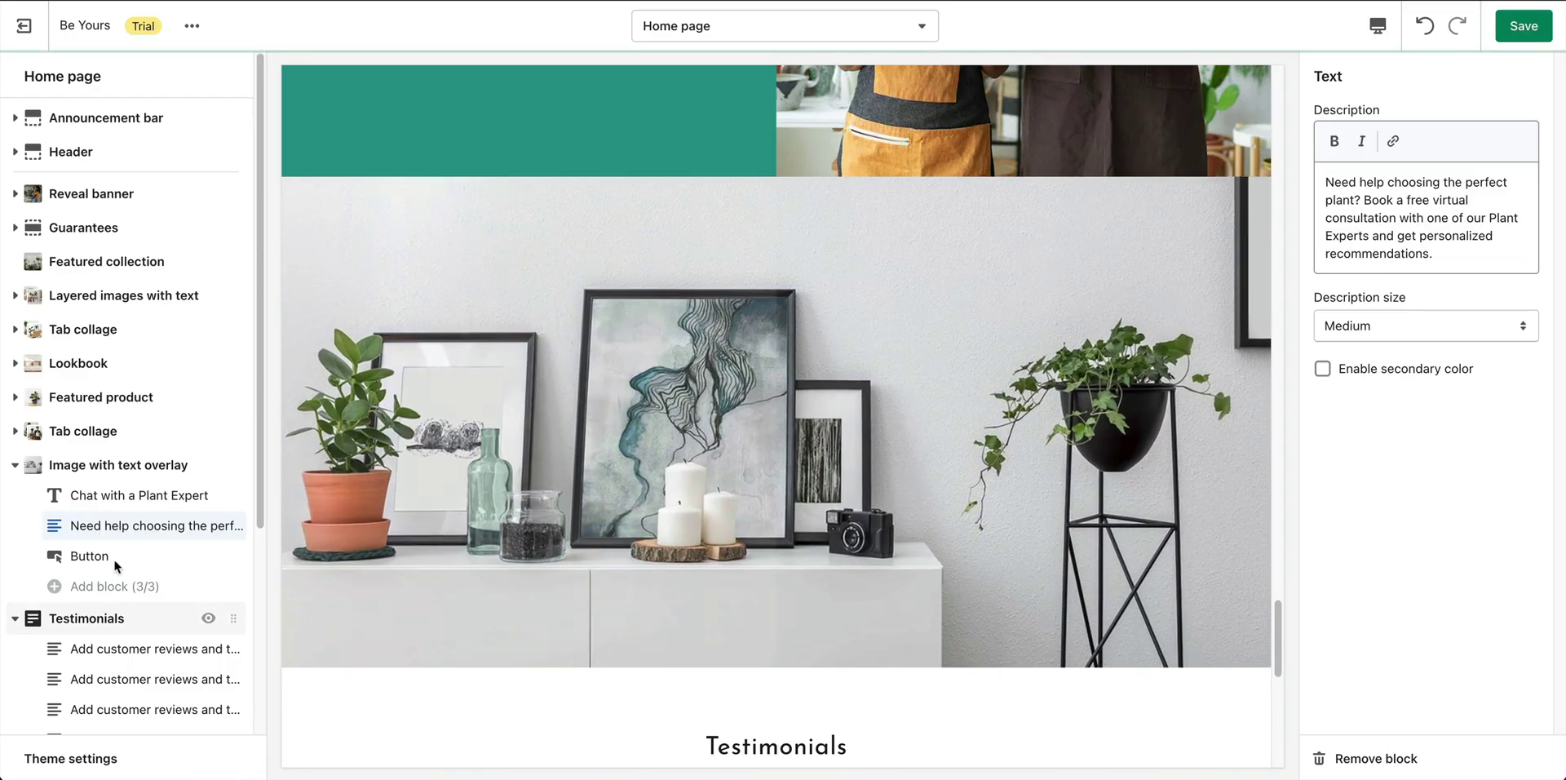
Label the button 'Book A Consultation', link it to the Contact Us page, and save.
click(89, 558)
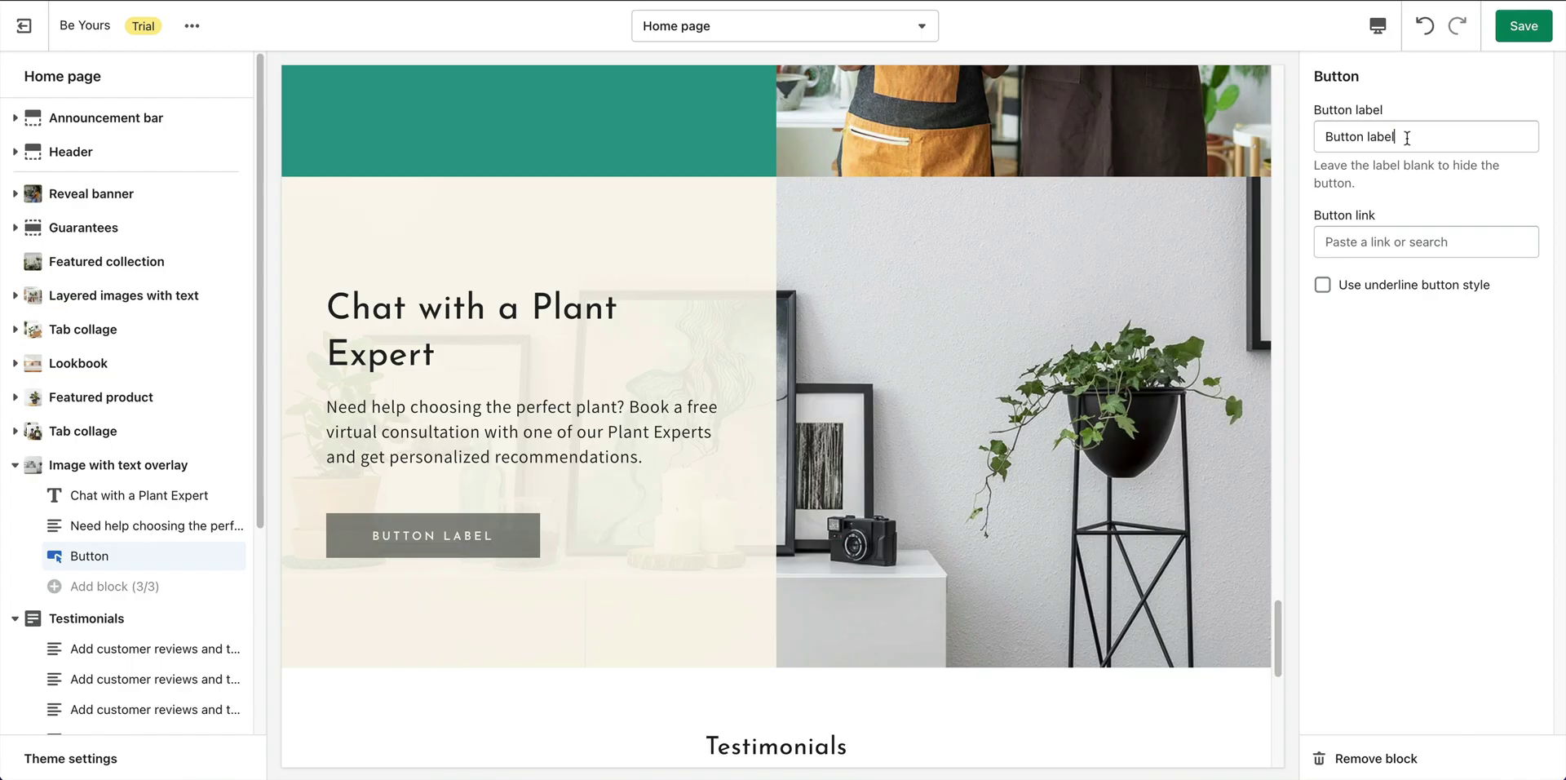
triple_click(1408, 137)
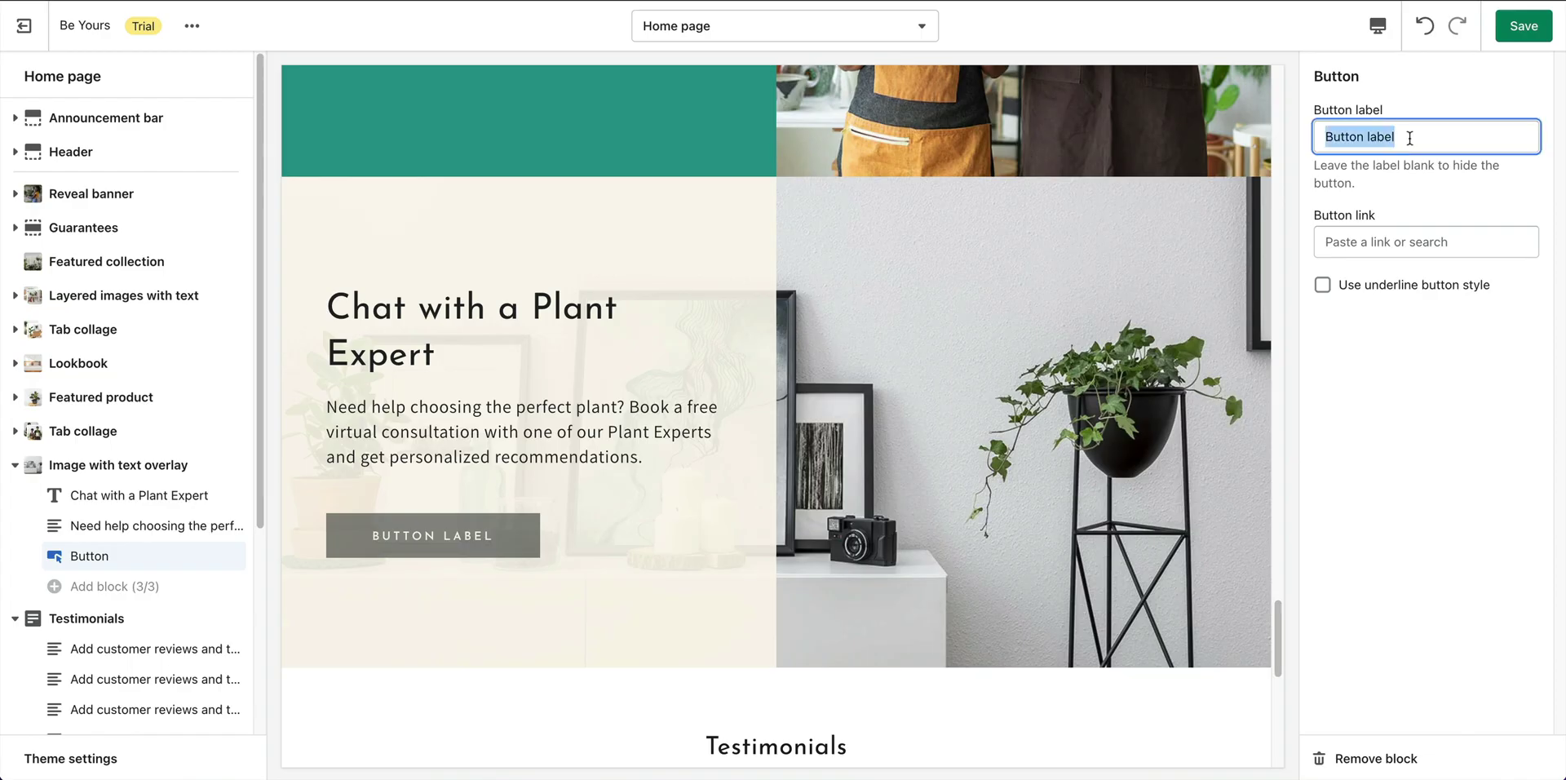
text(Book A Consultation)
click(1368, 241)
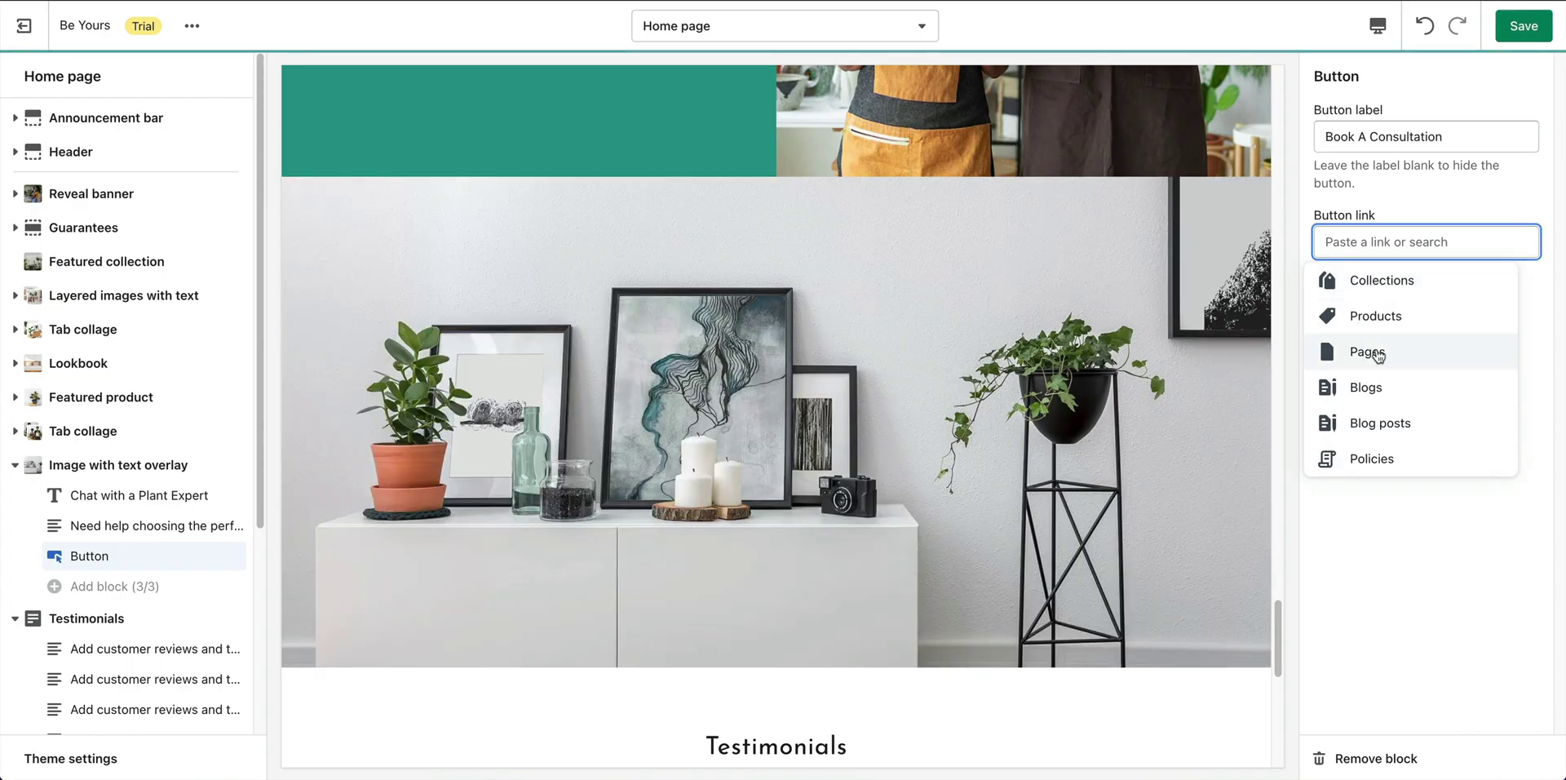
click(1377, 351)
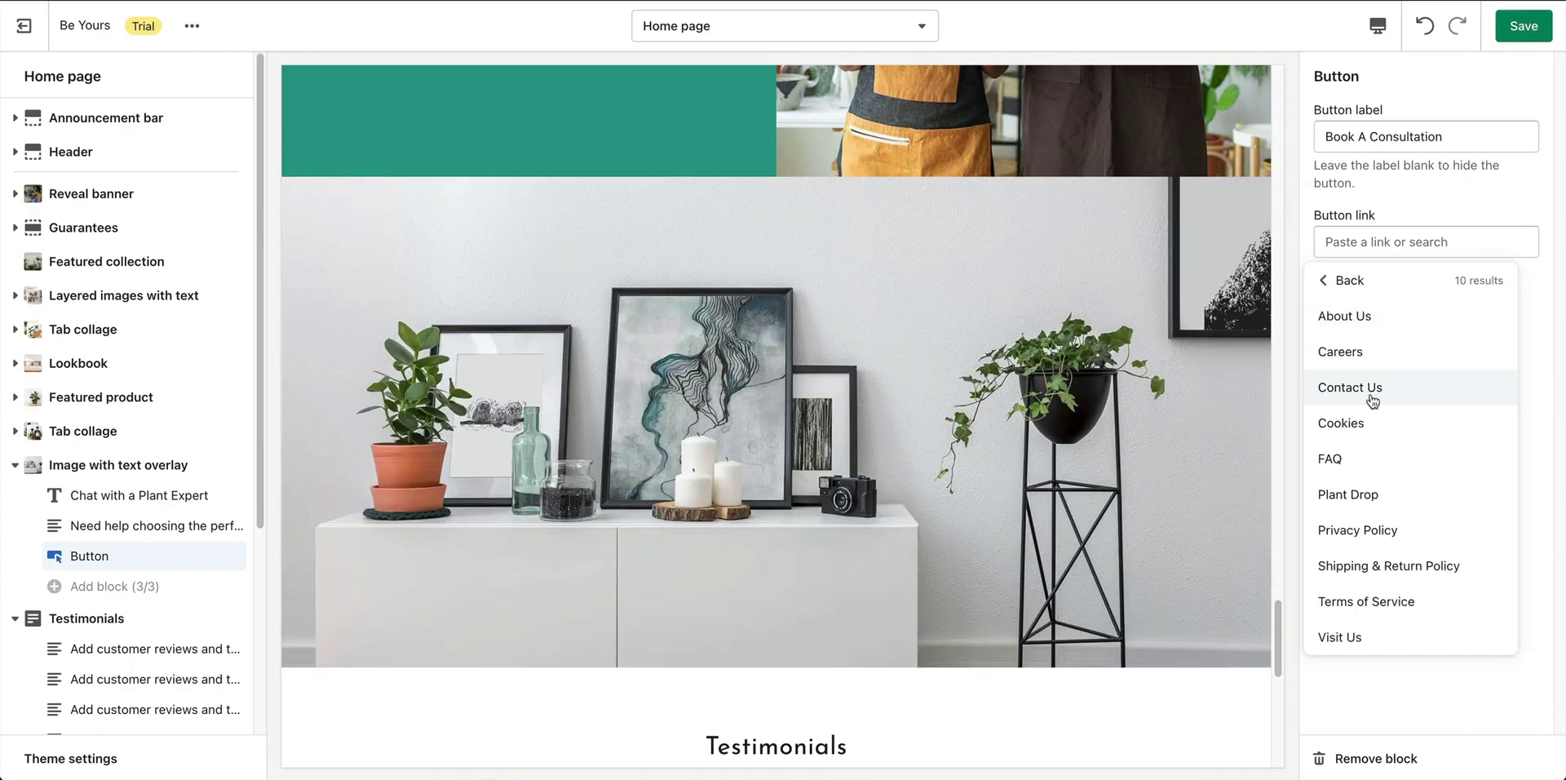
click(1387, 393)
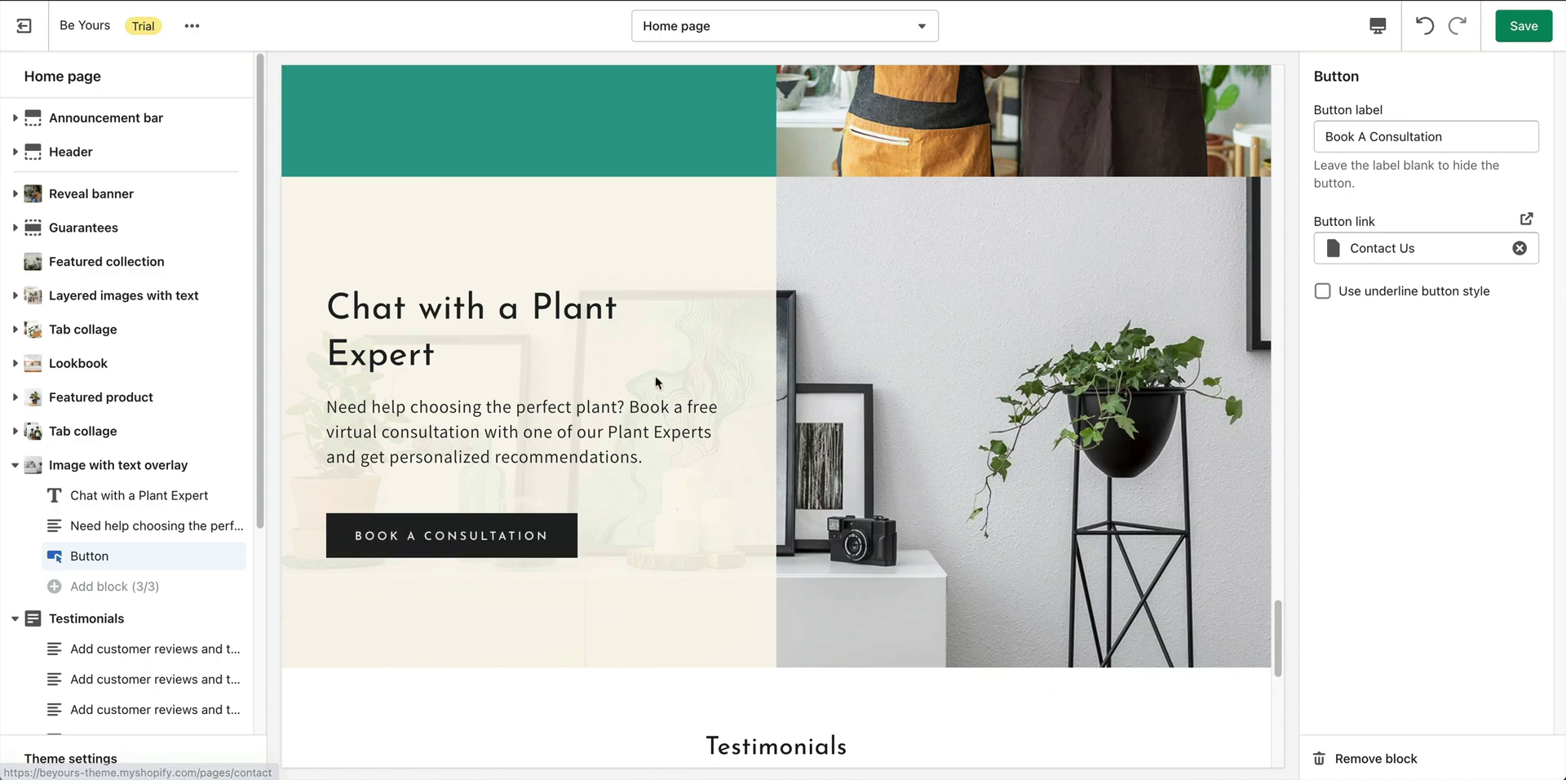
click(1505, 36)
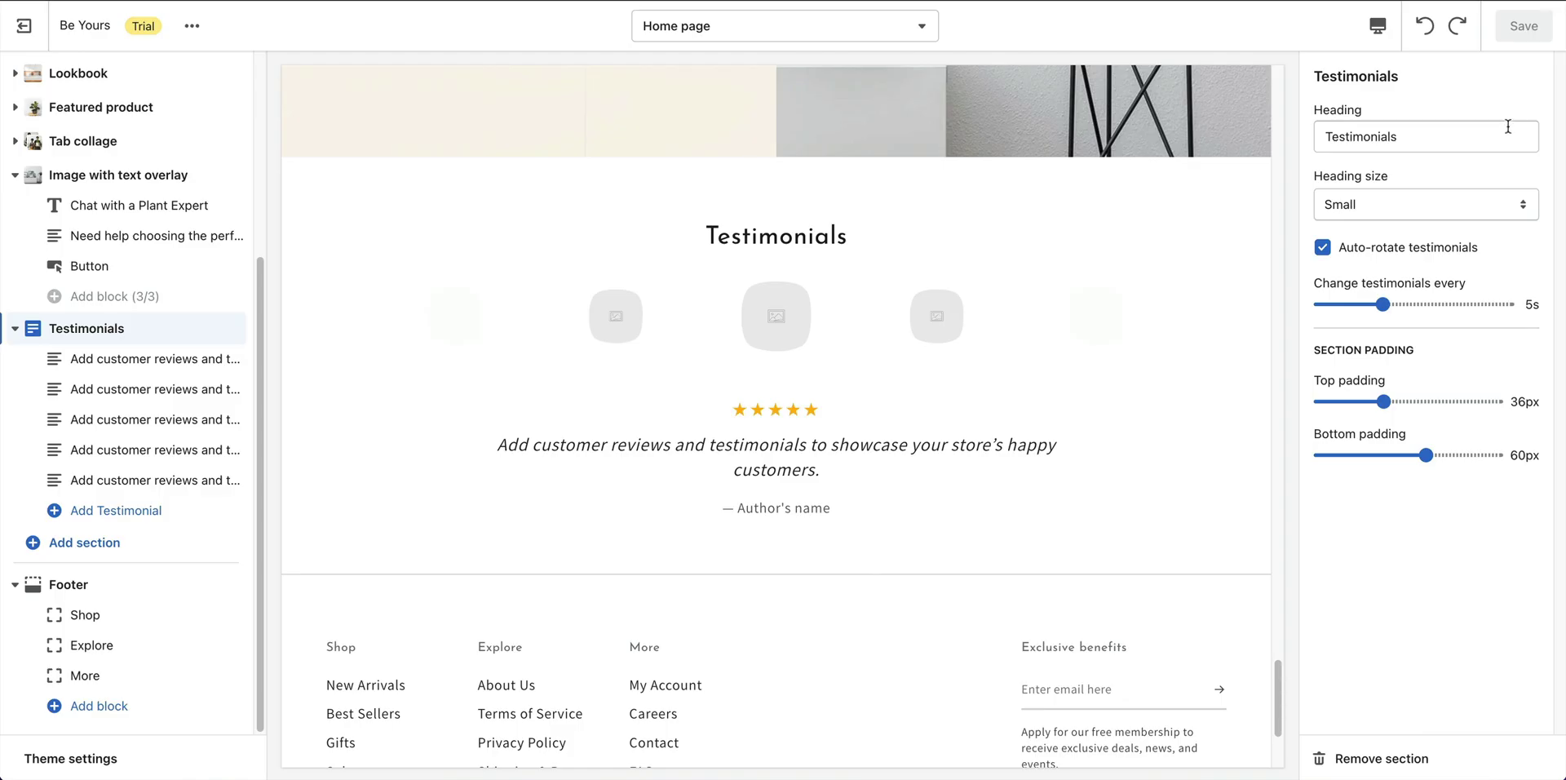
Replace the Testimonials heading text with 'What People Are Saying'.
double_click(1480, 132)
text(What People Are Saying)
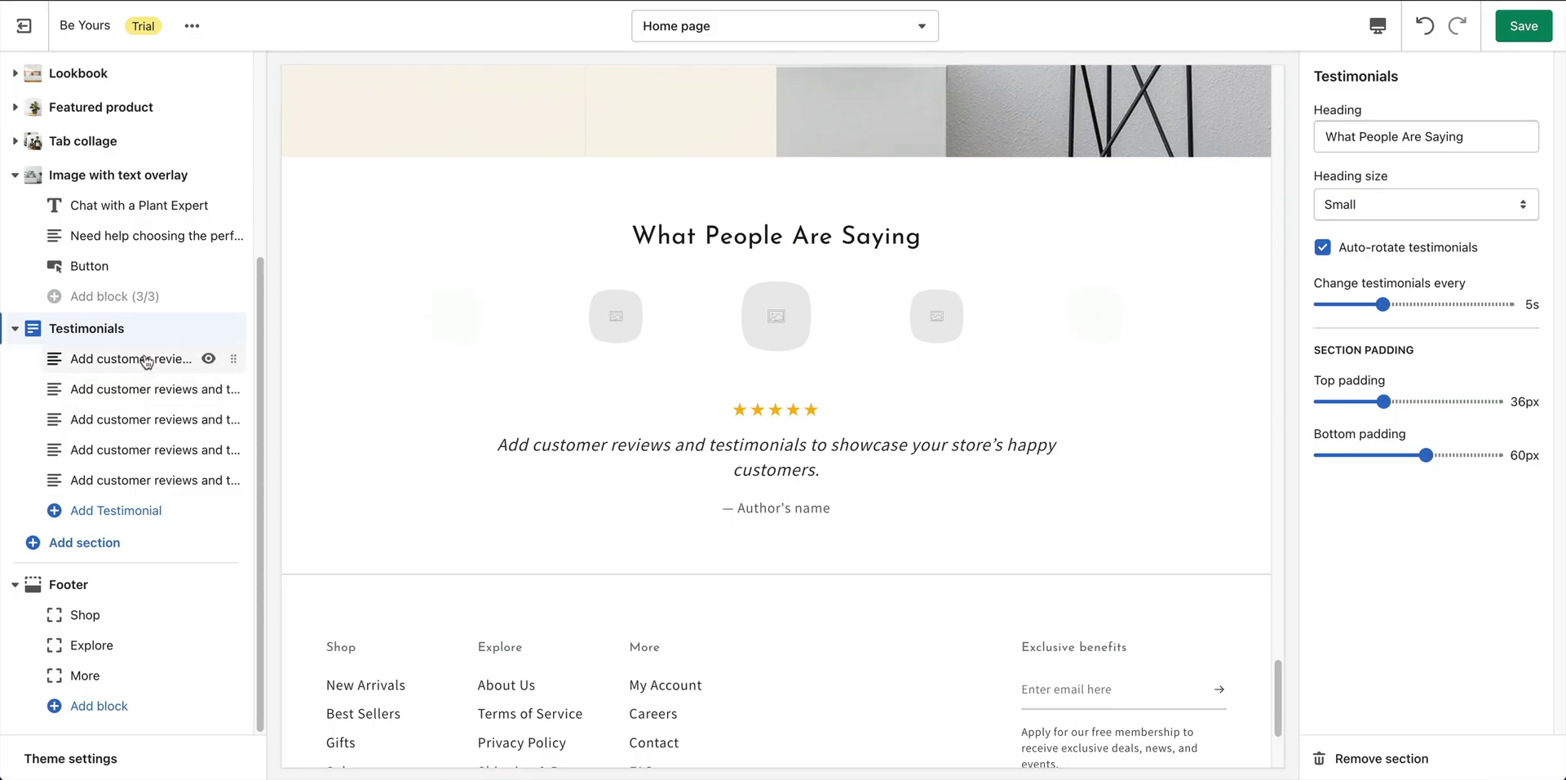
Fill the first testimonial with its review, the young man's portrait and the author's name.
click(176, 359)
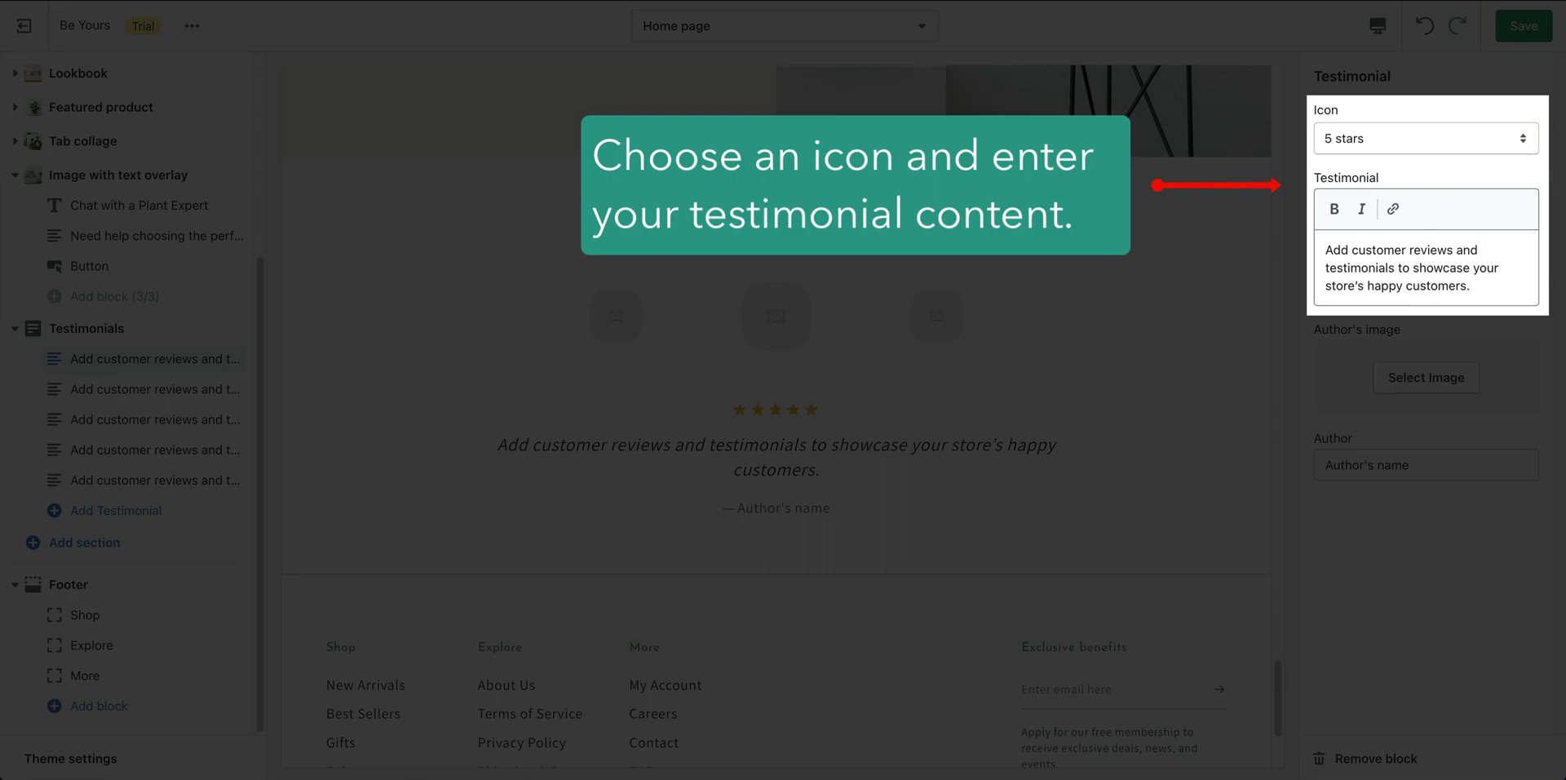
key(ctrl+a)
text(Absolutely in love with my recent purchase, will definitely be shopping with you in the future!!)
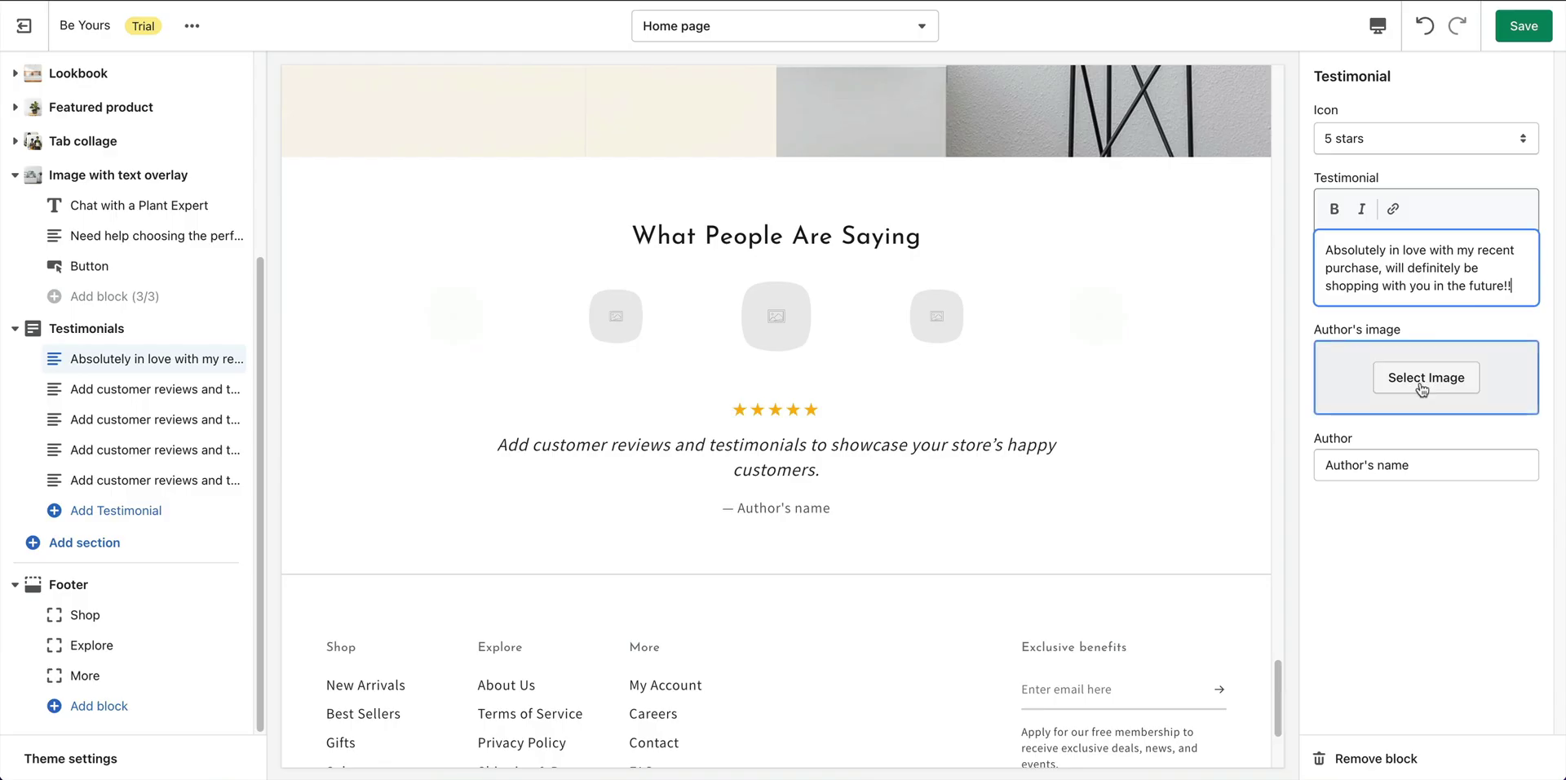
click(1426, 376)
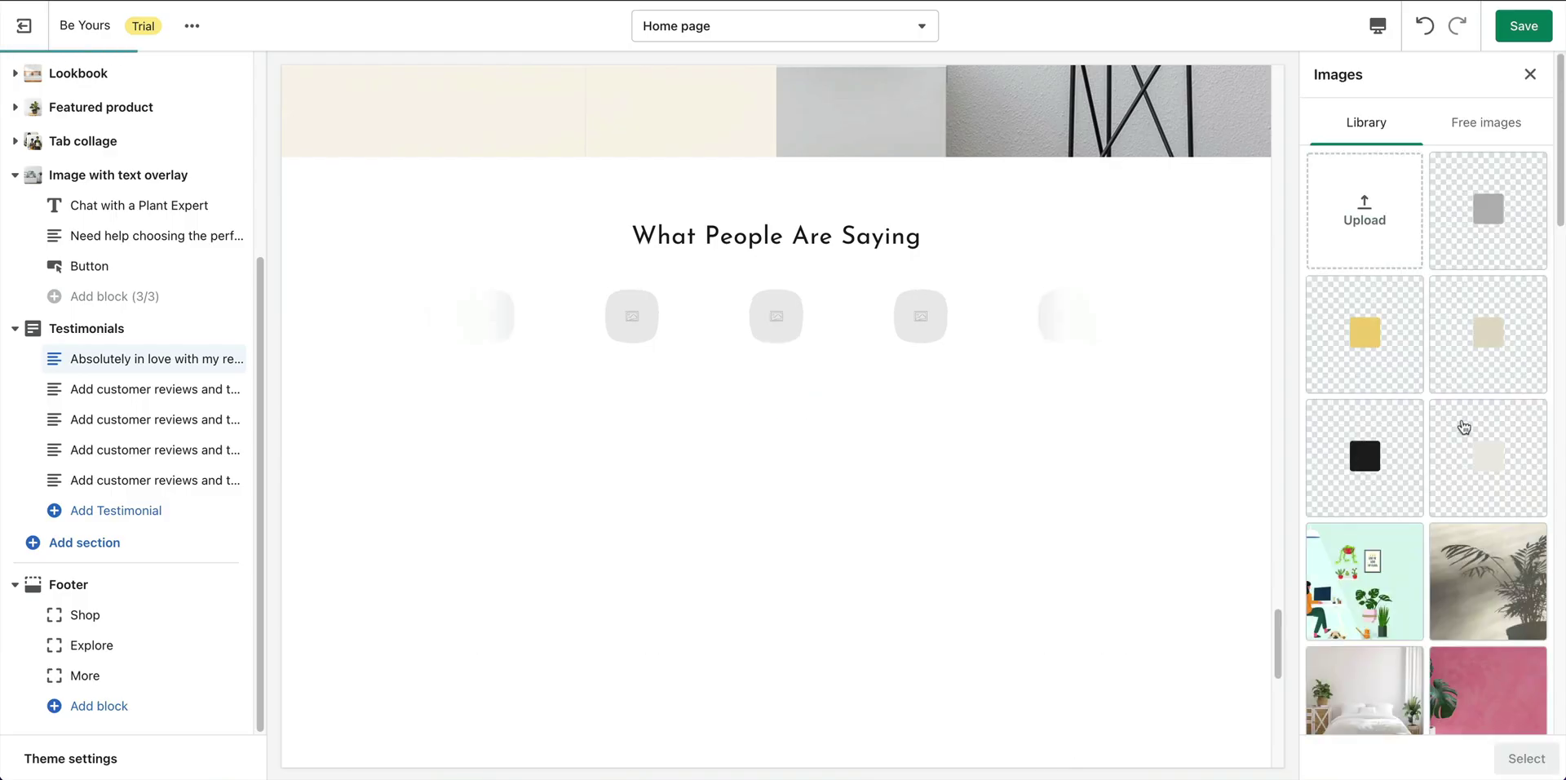
scroll(1468, 424, down, 5)
click(1488, 387)
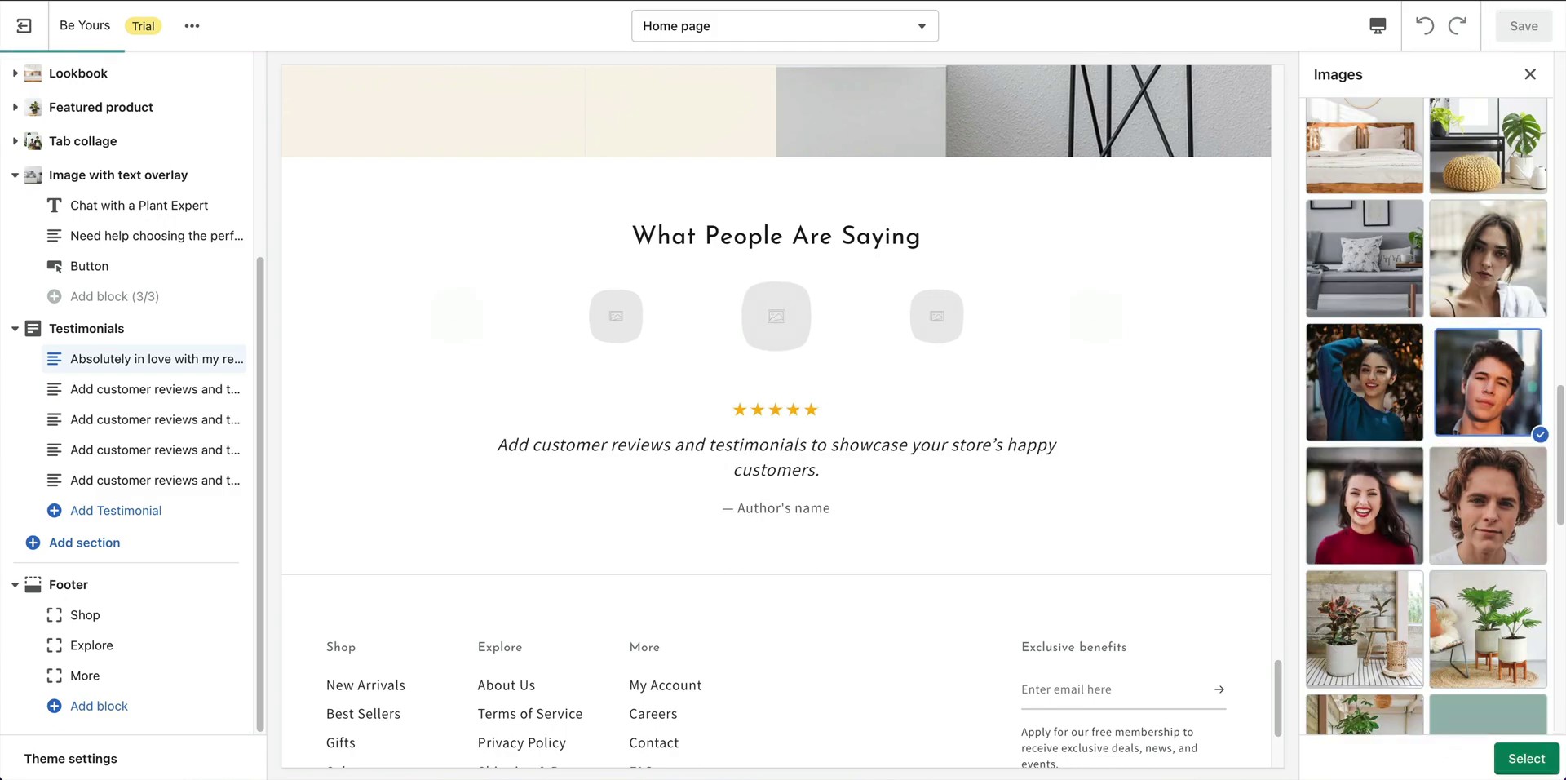
click(1526, 757)
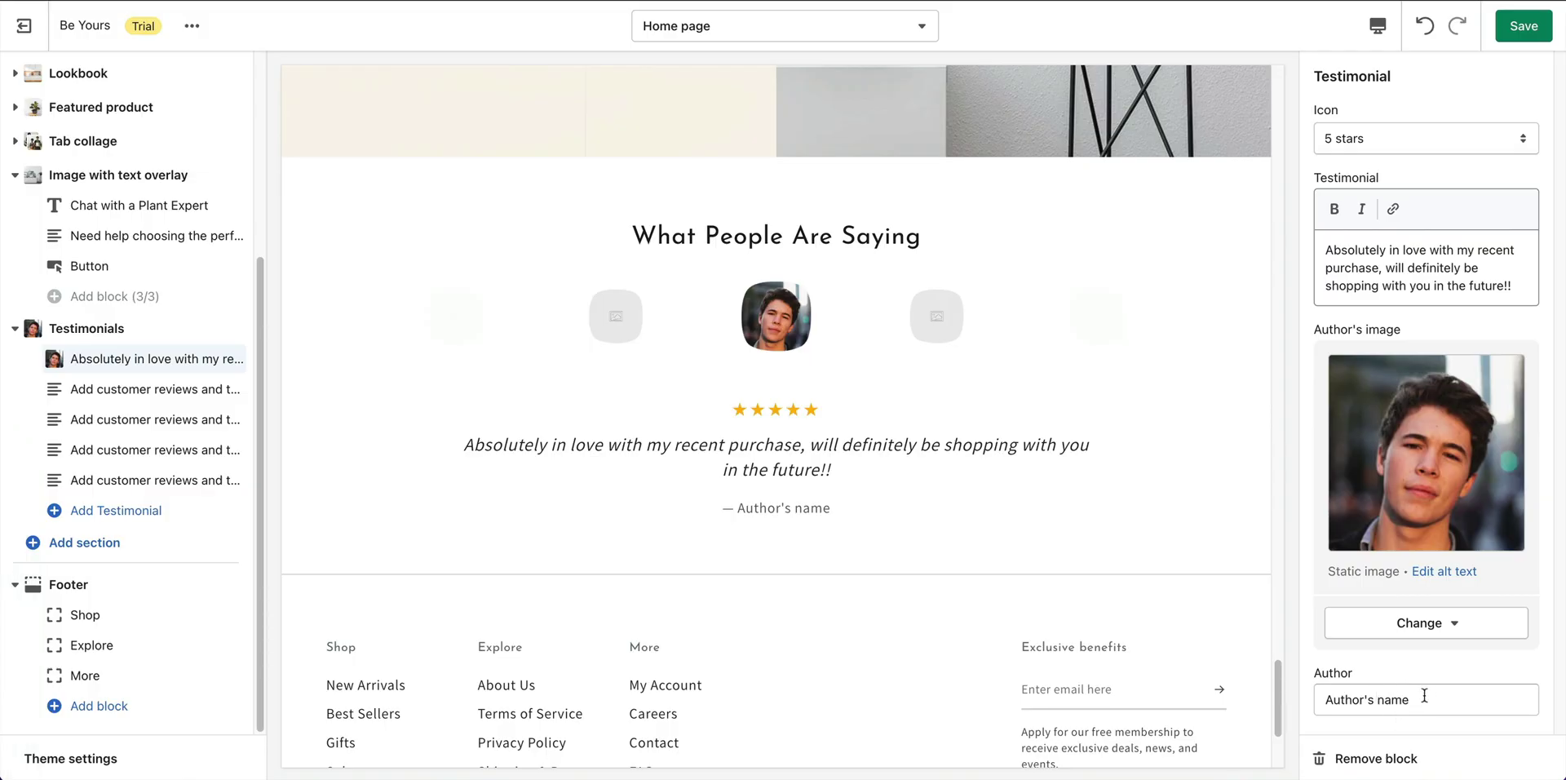
click(1428, 698)
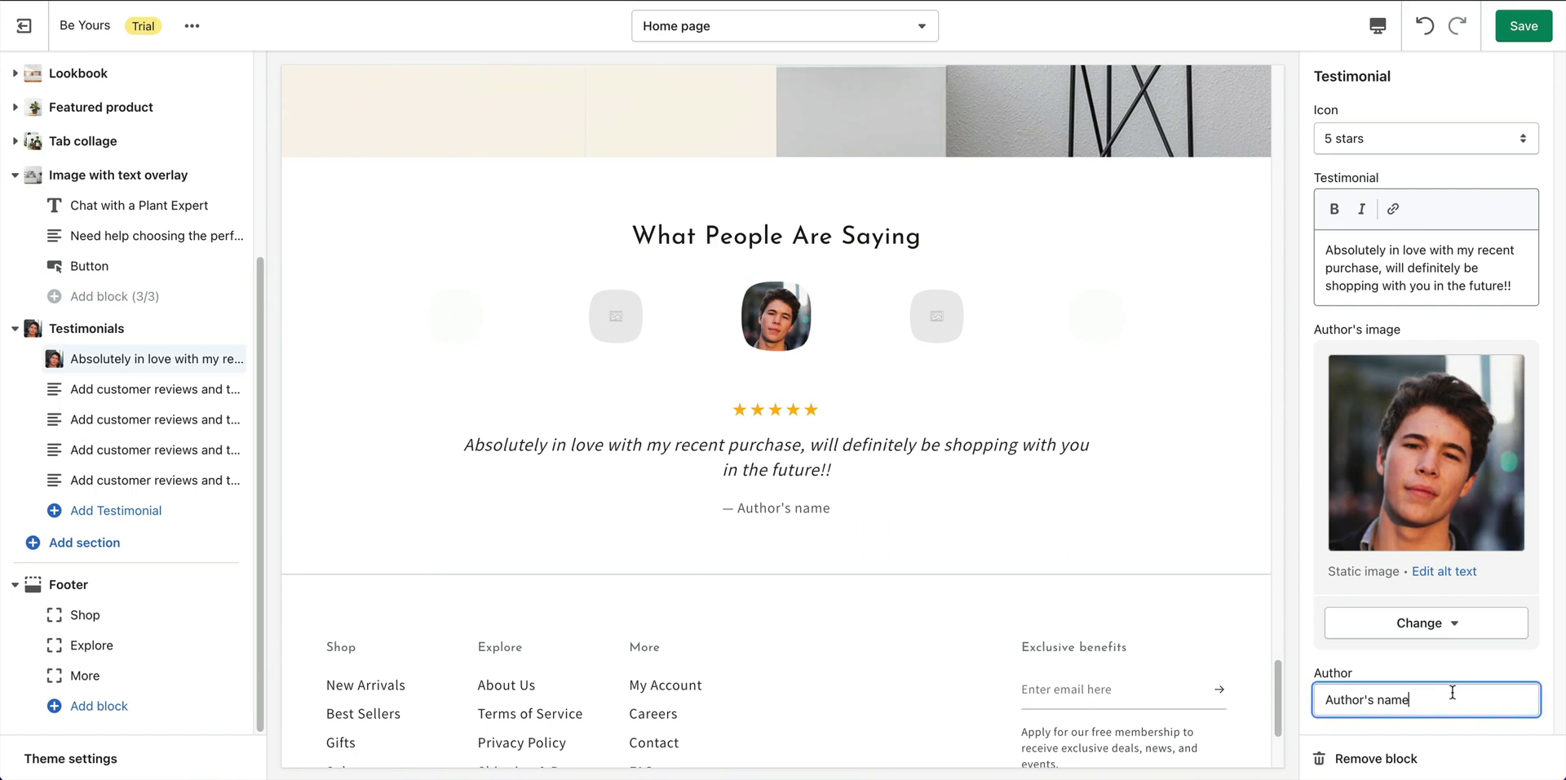
key(ctrl+a)
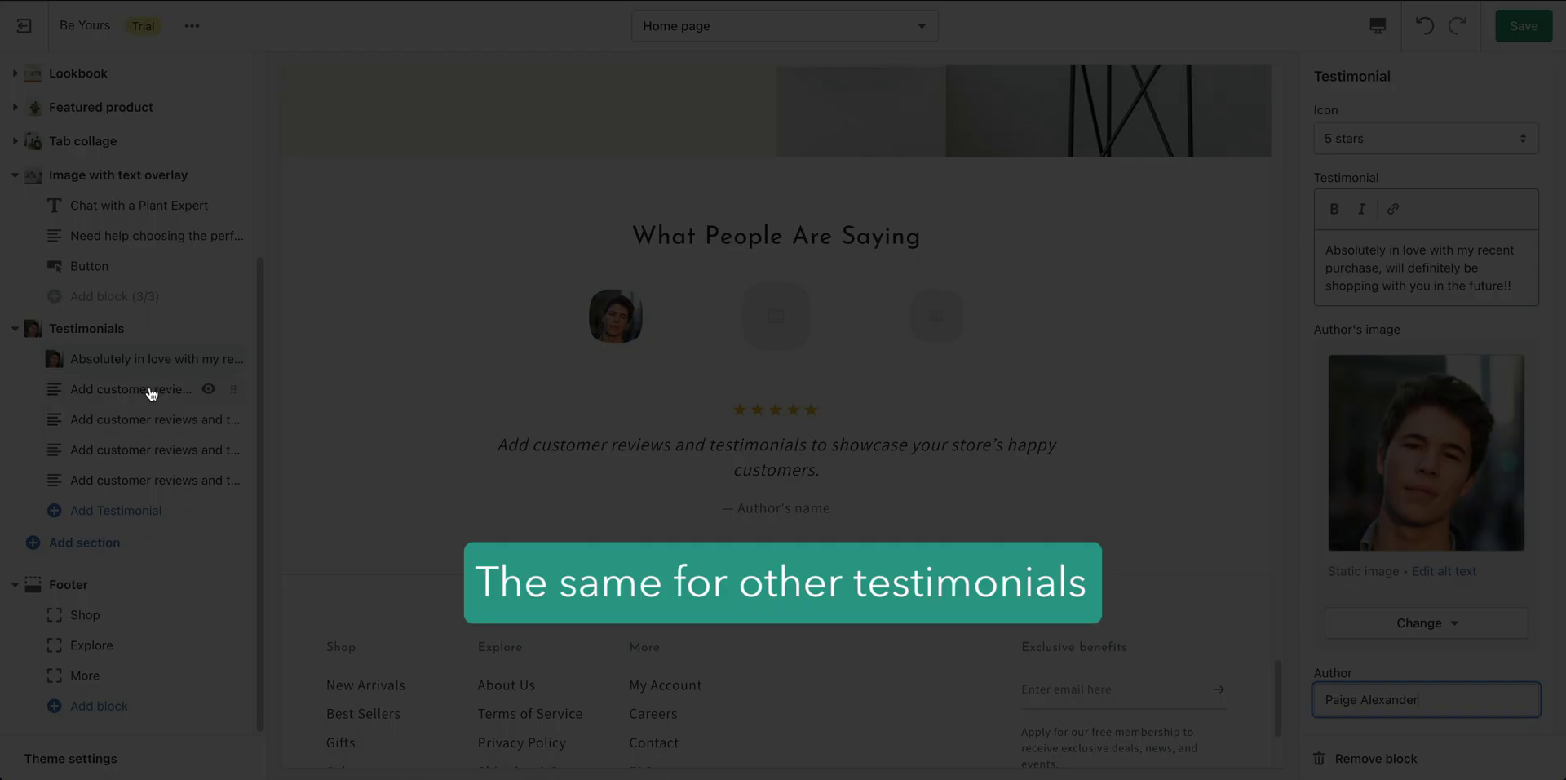
Fill the second testimonial with its review, the red-top woman's portrait and the author's name.
click(152, 392)
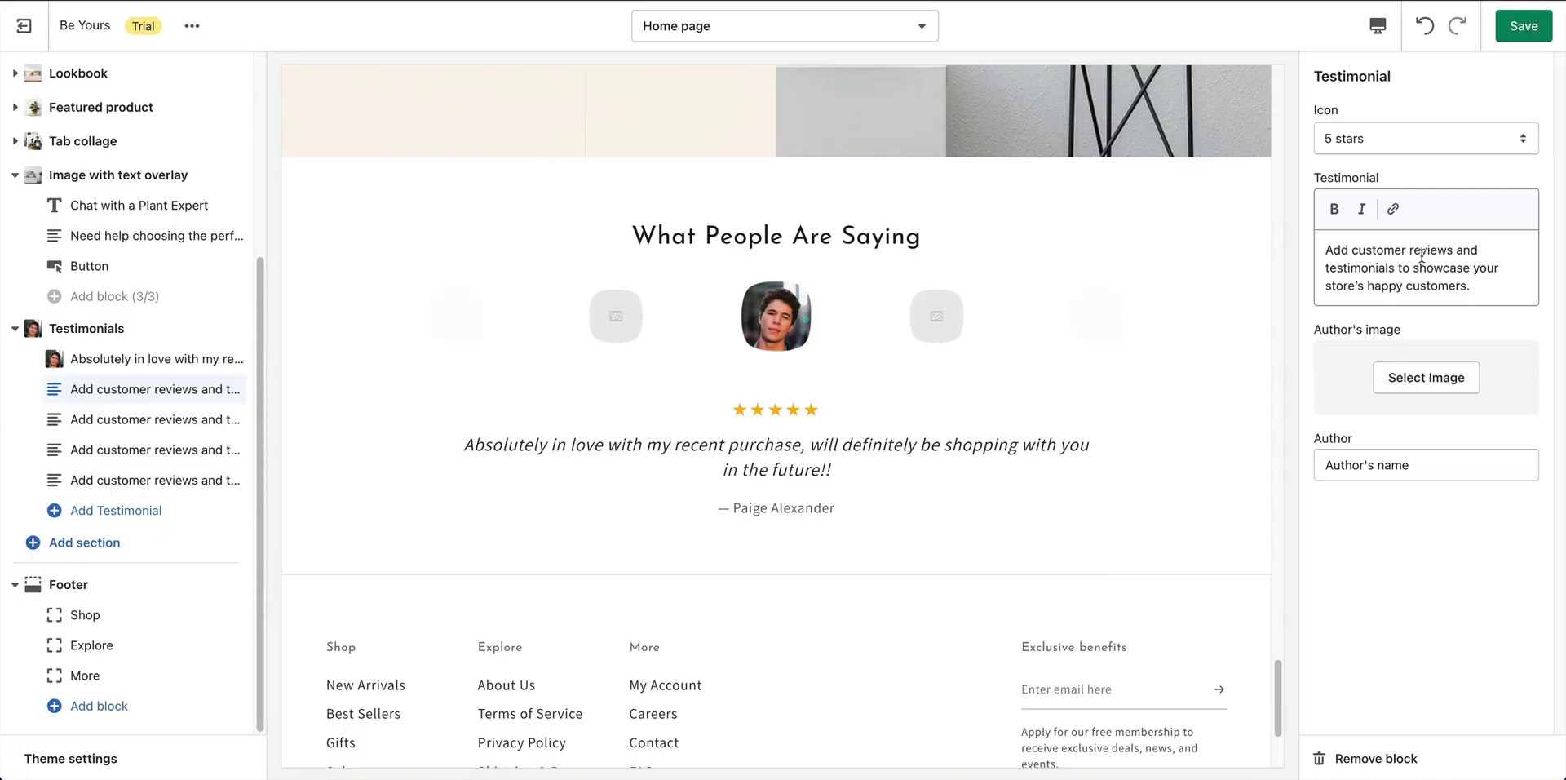
key(ctrl+a)
text(Great choice on the site. We were looking for a lovely gift and needed it quickly. You delivered on both.)
click(1426, 377)
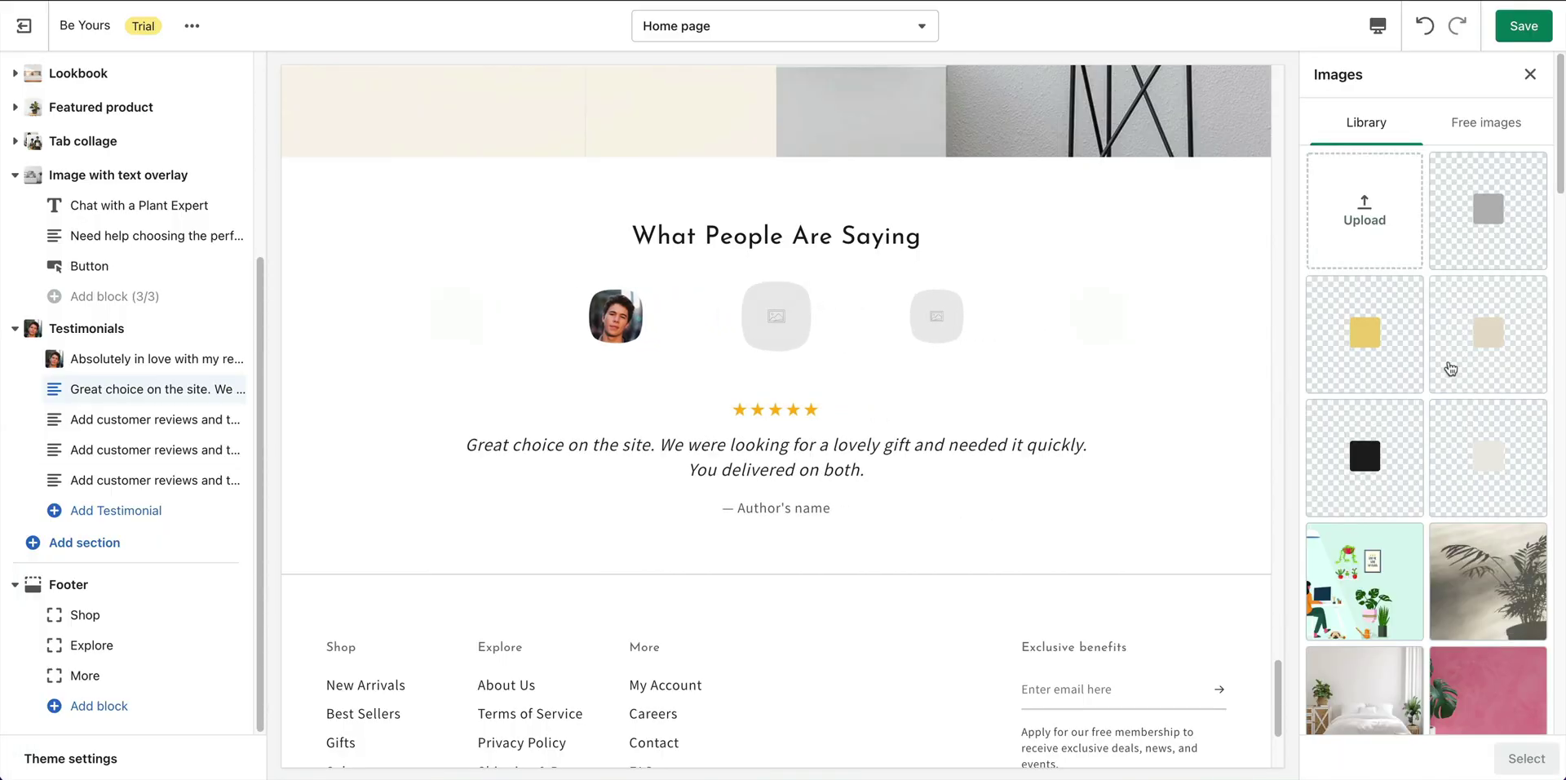
scroll(1451, 368, down, 10)
click(1366, 245)
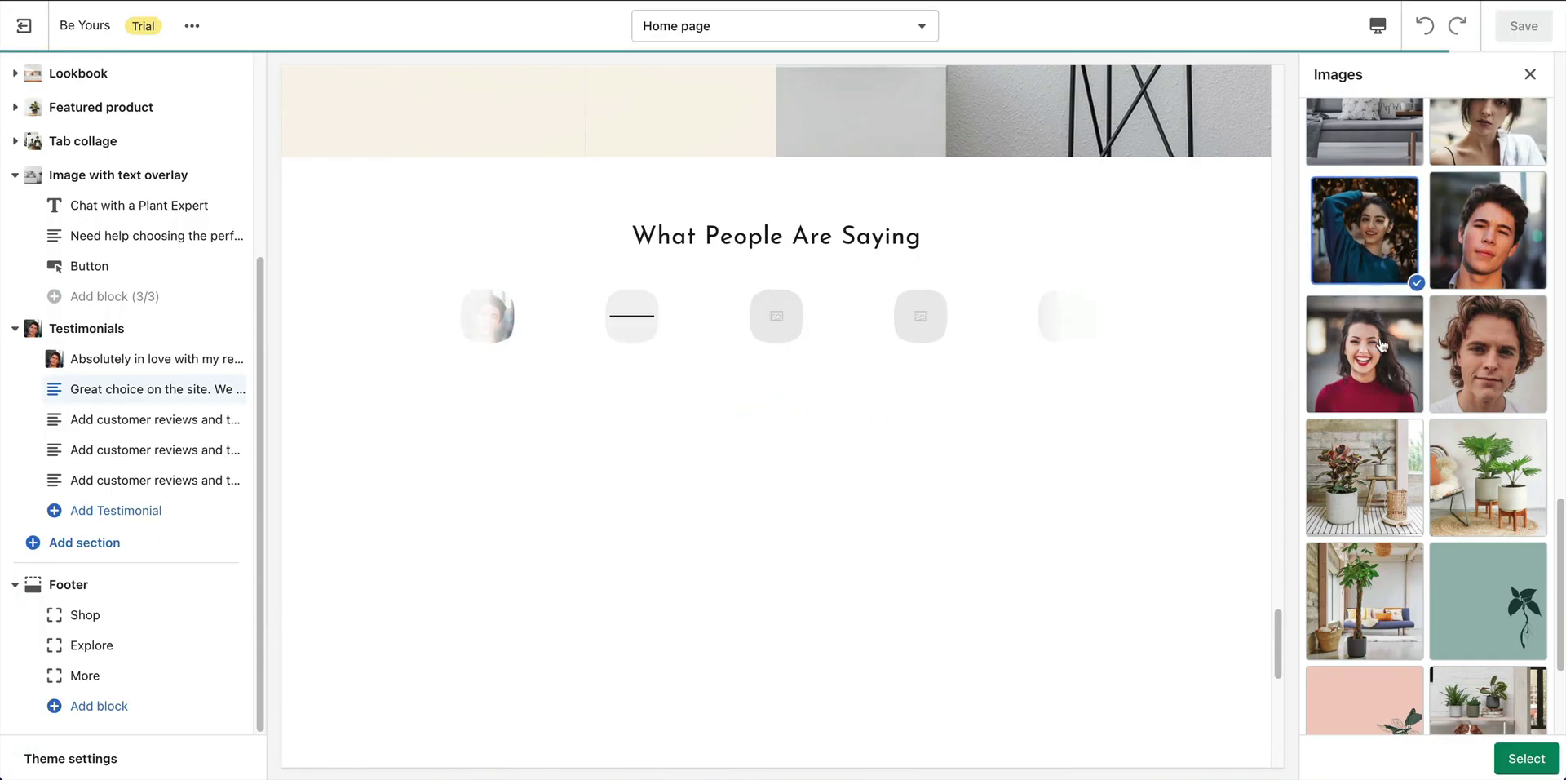
click(1381, 346)
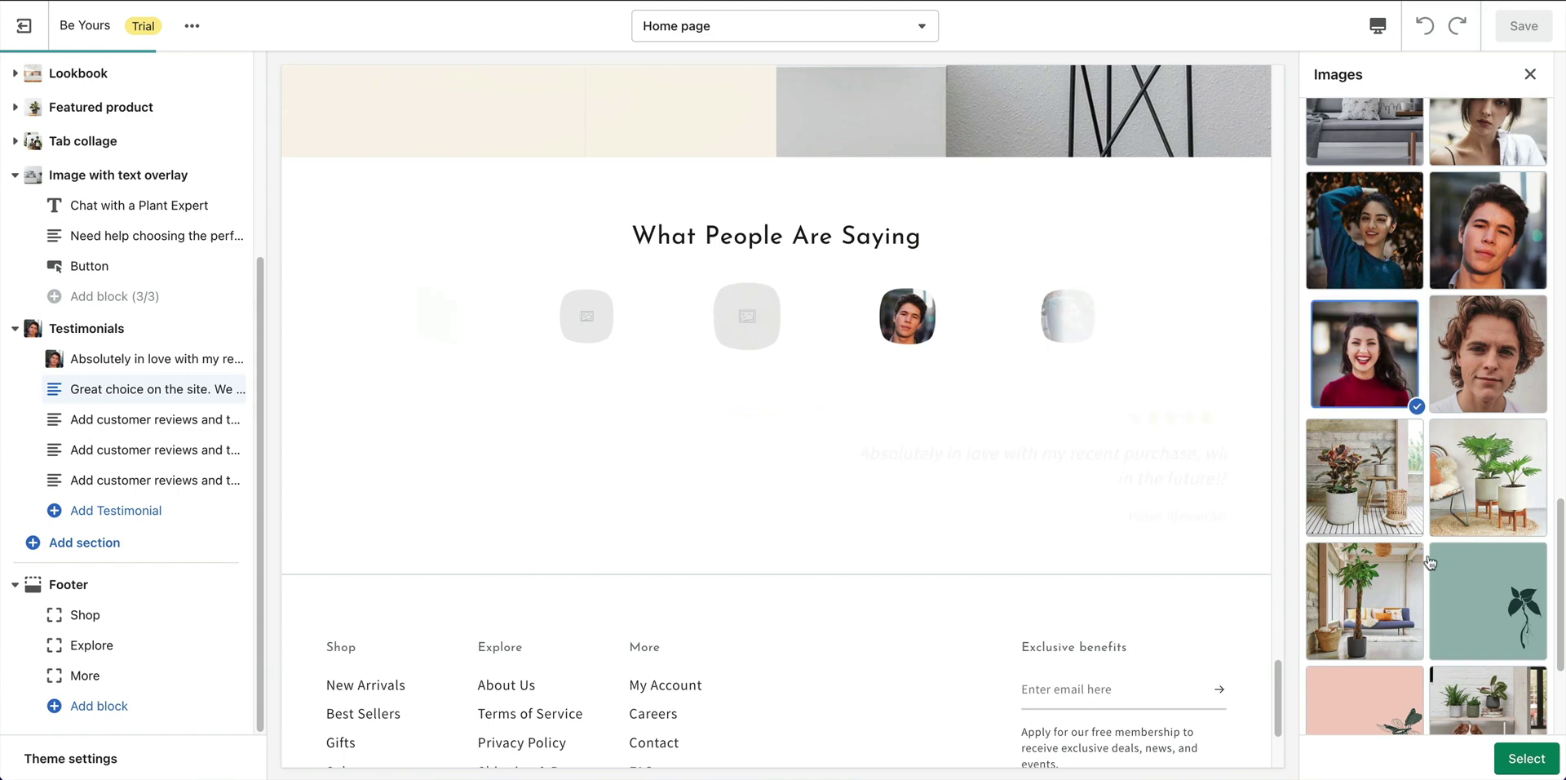
click(1522, 761)
click(1413, 694)
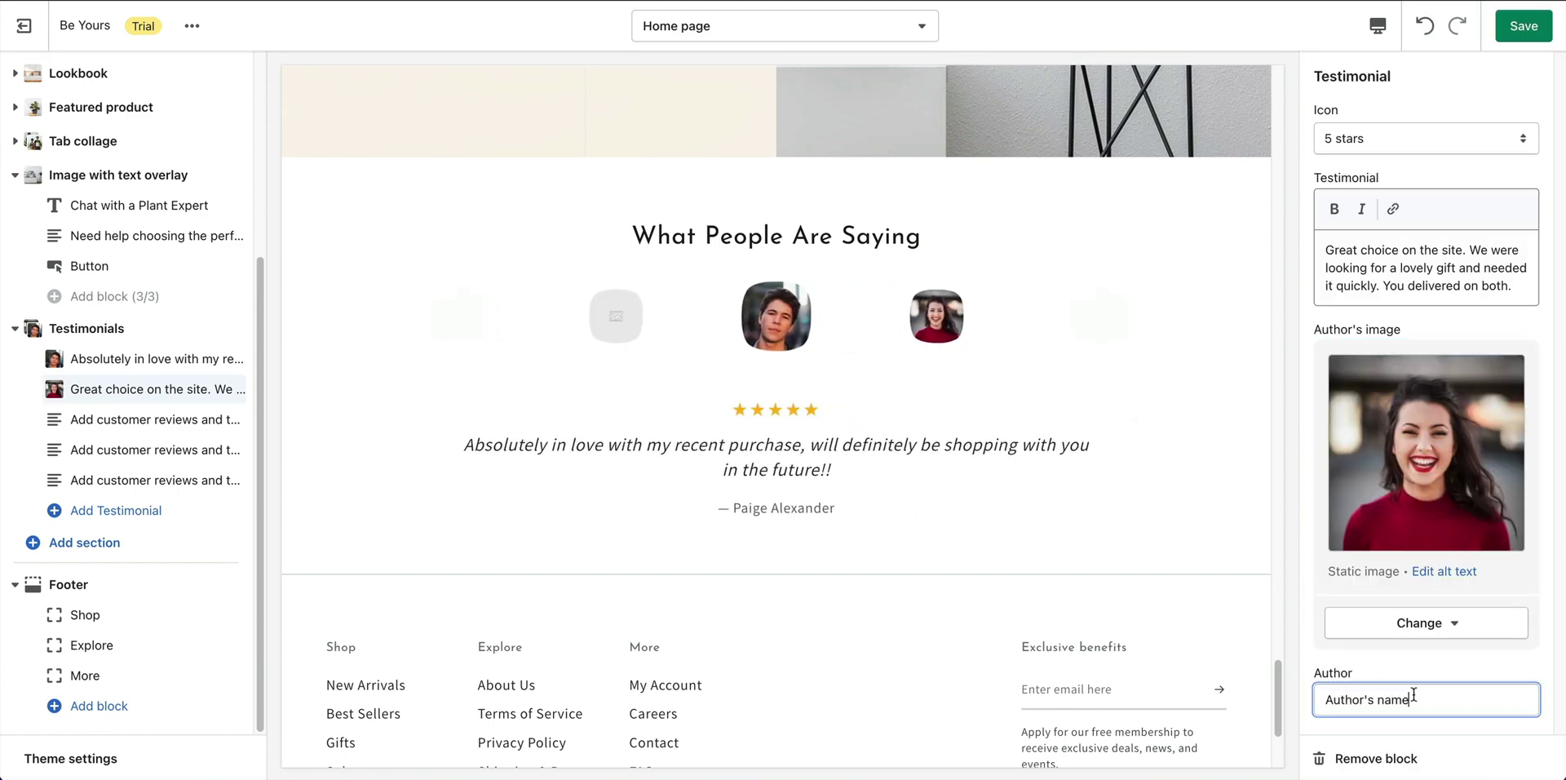
key(ctrl+a)
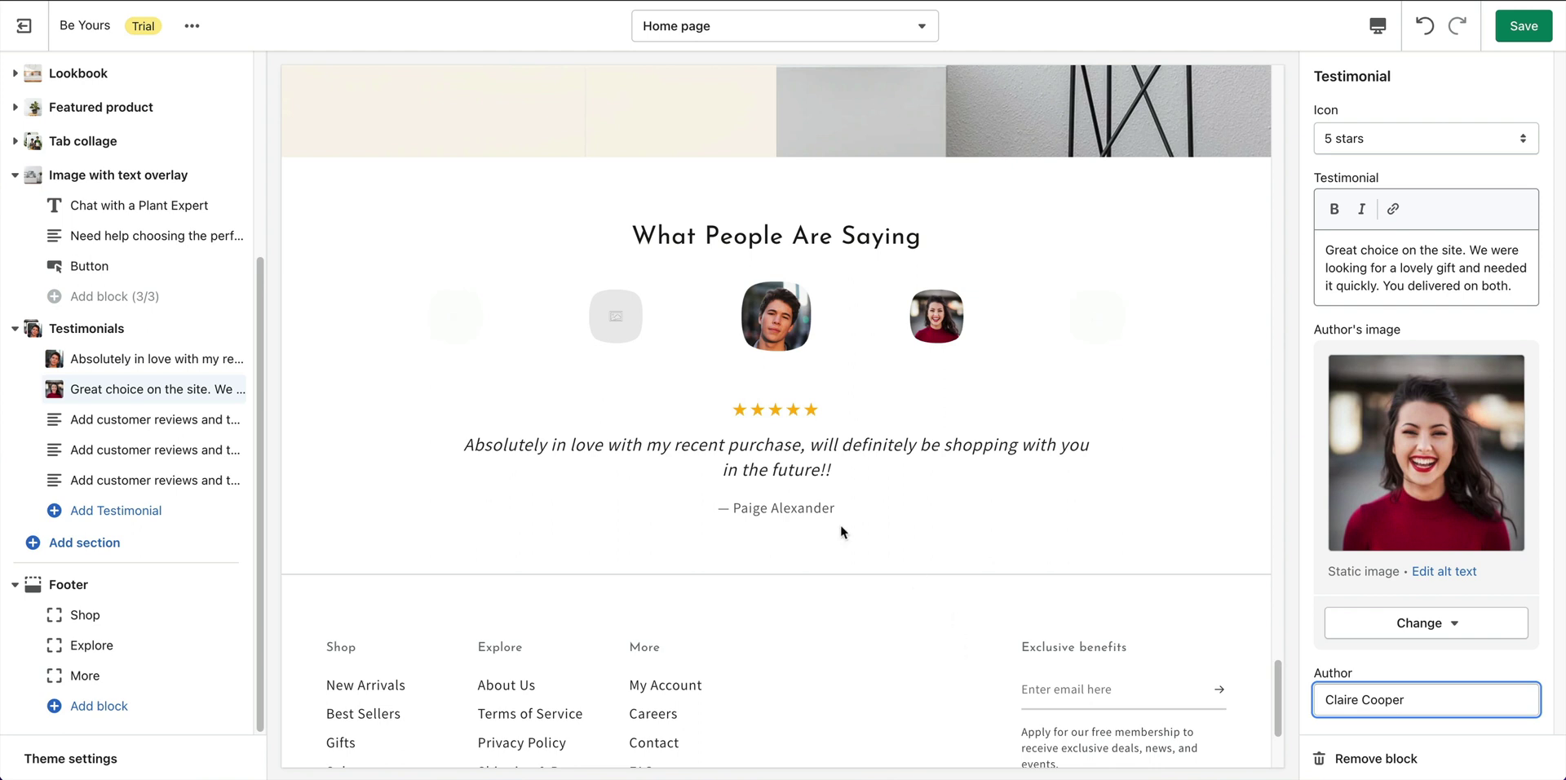
Fill the third testimonial with its review, the dark-haired woman's portrait and the author's name.
click(130, 421)
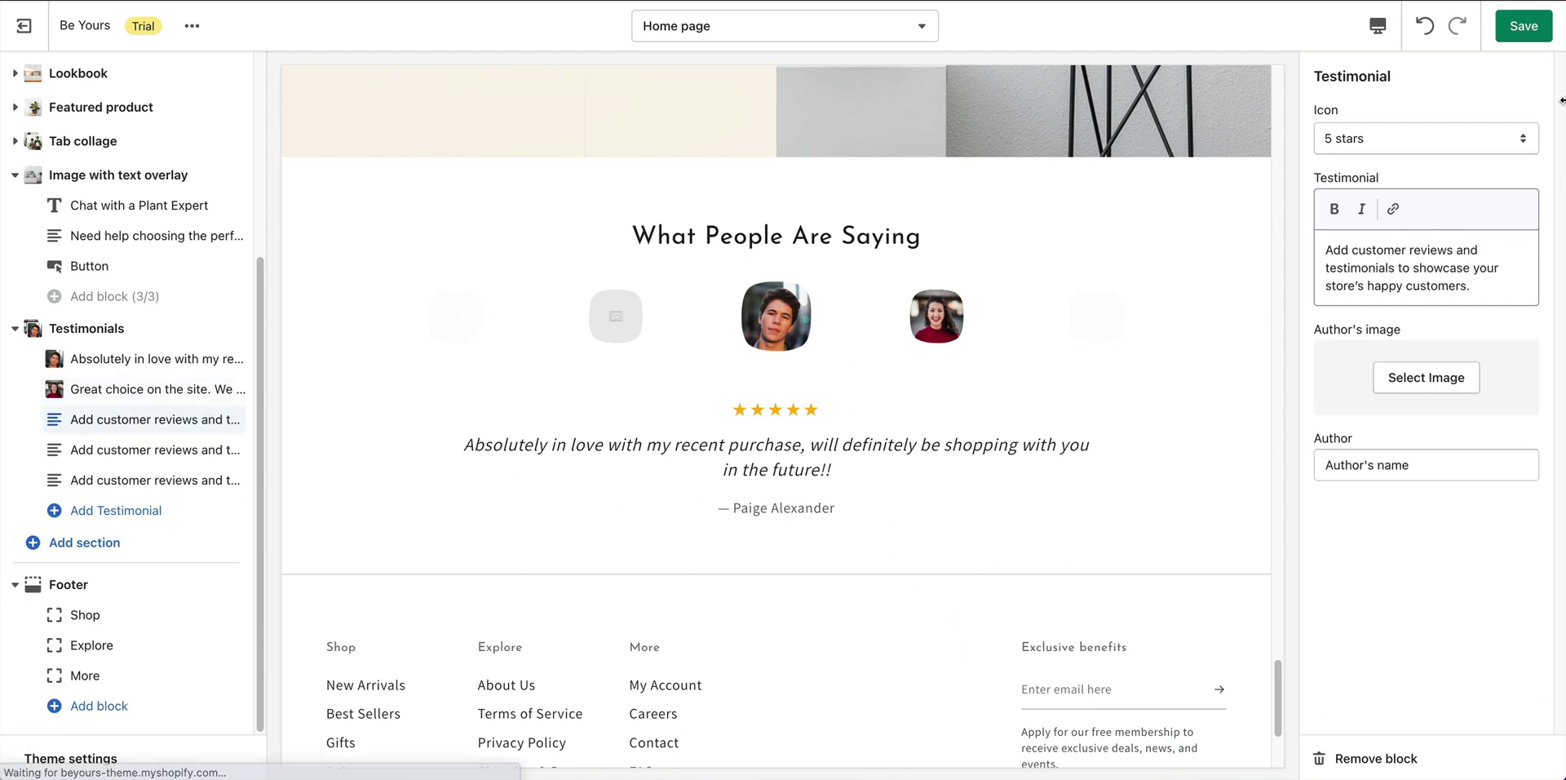
click(1400, 242)
key(ctrl+a)
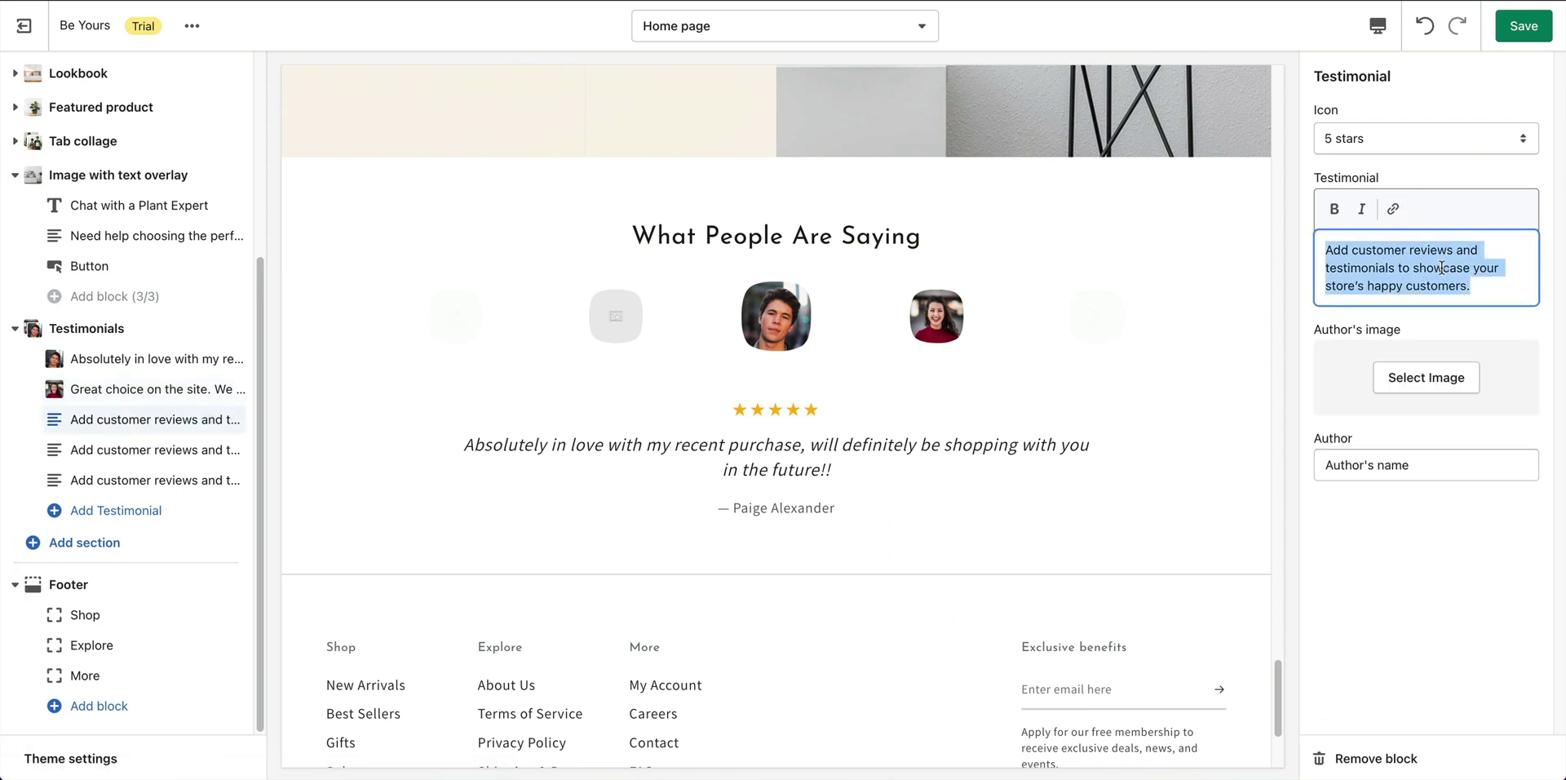
text(Beautiful, healthy plants, lovely pots, great communication - a very happy customer!)
click(1447, 378)
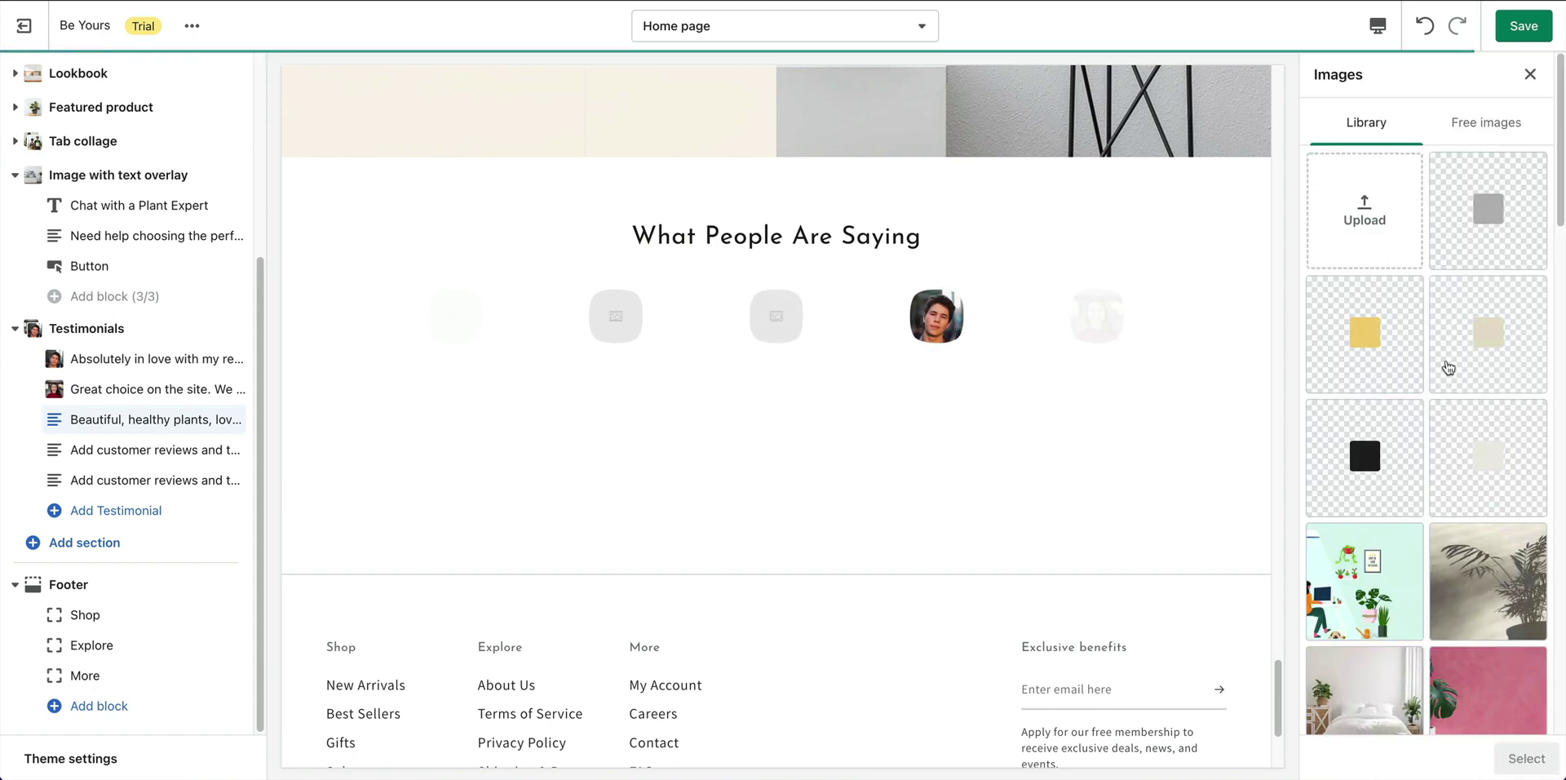
scroll(1468, 359, down, 5)
click(1495, 356)
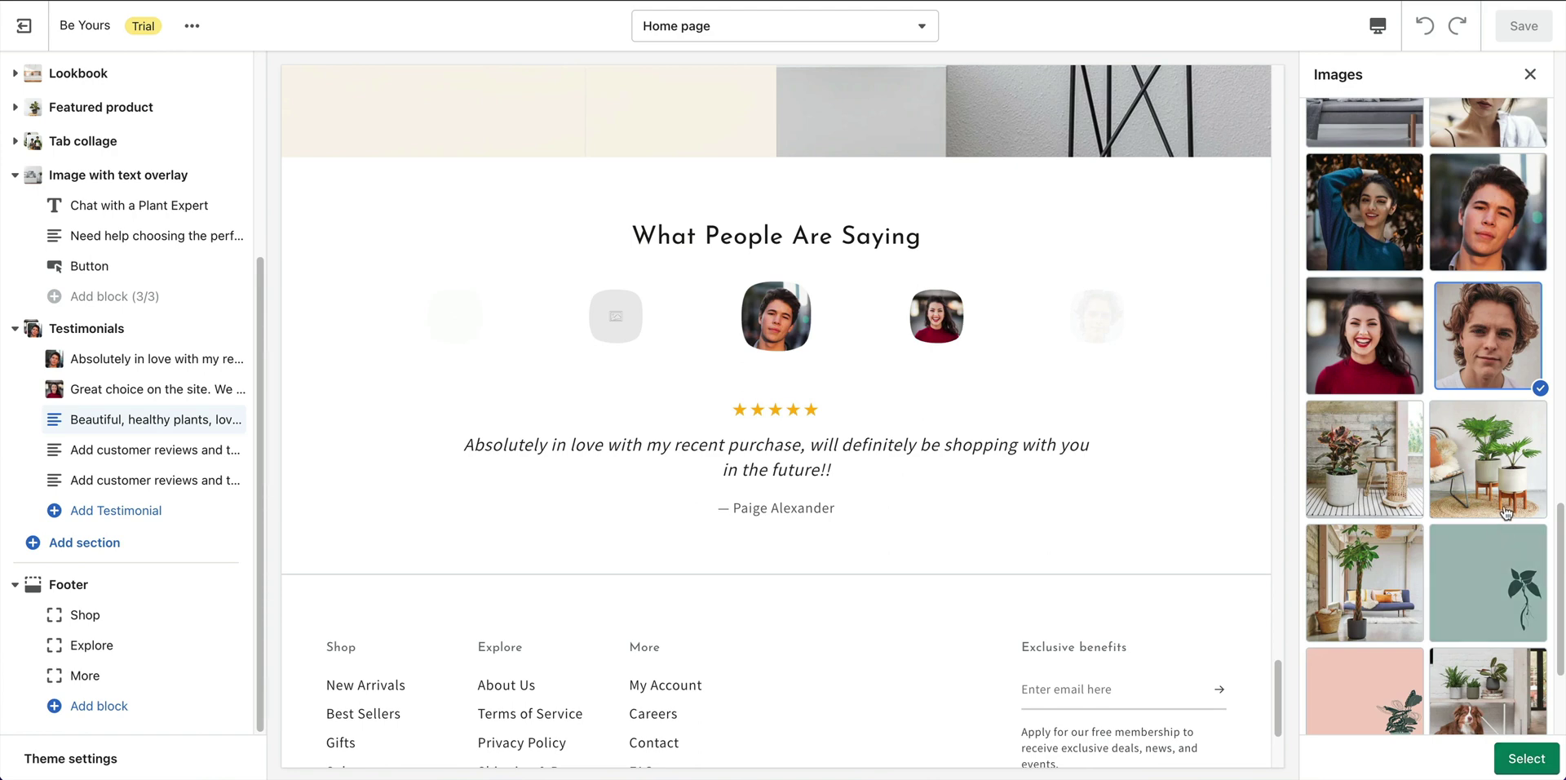
scroll(1415, 231, up, 1)
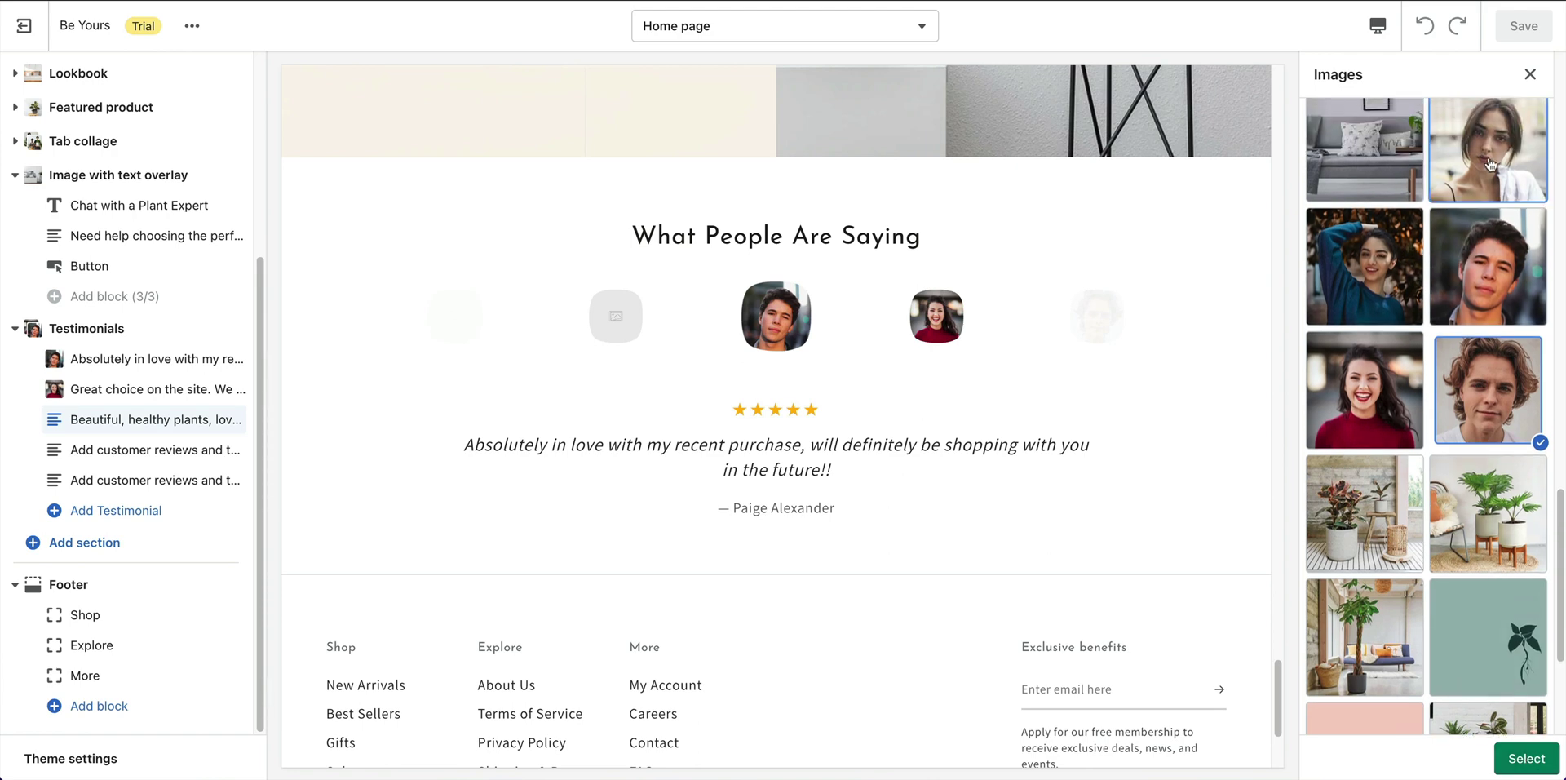
click(1487, 151)
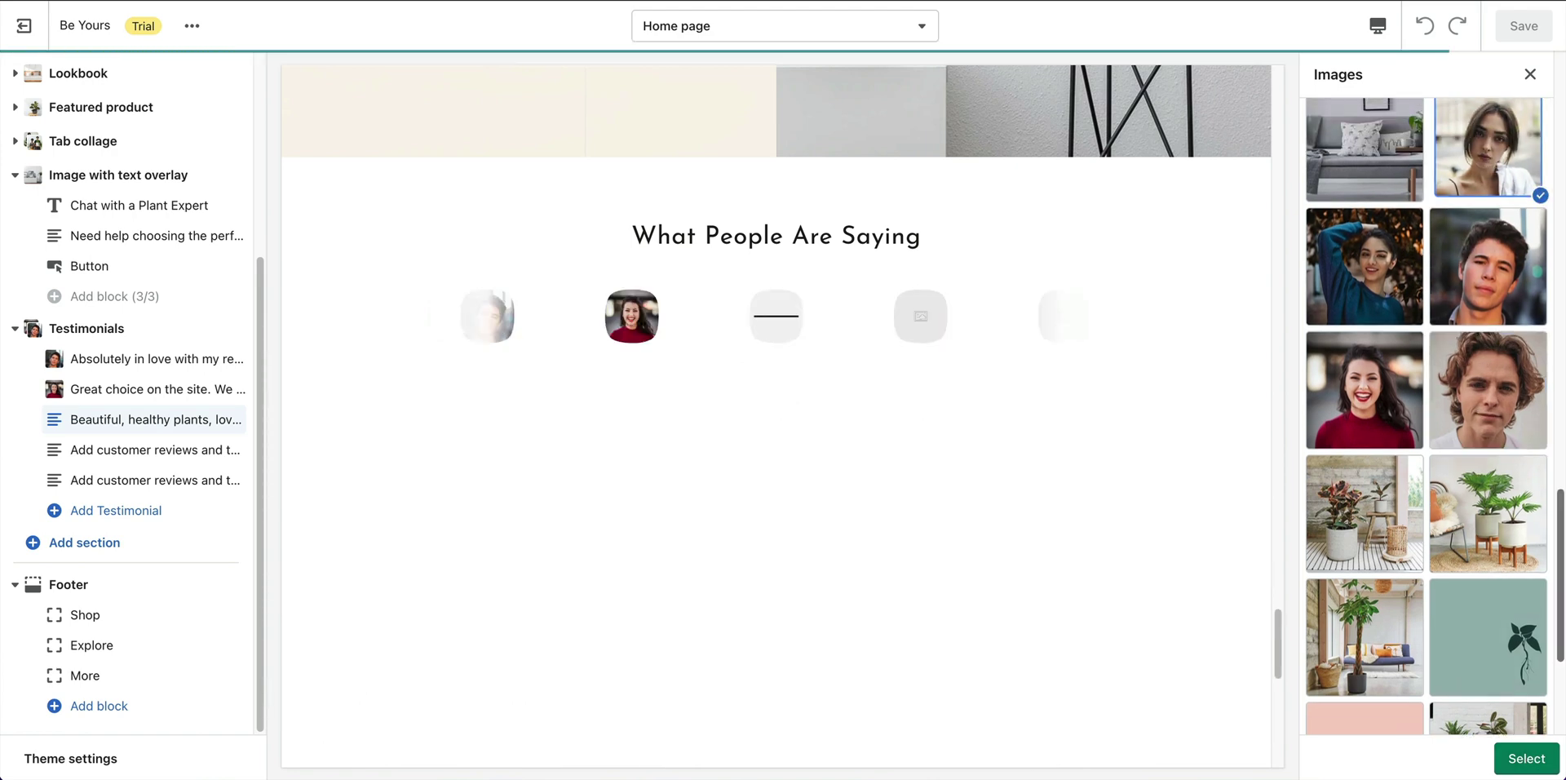
click(1527, 758)
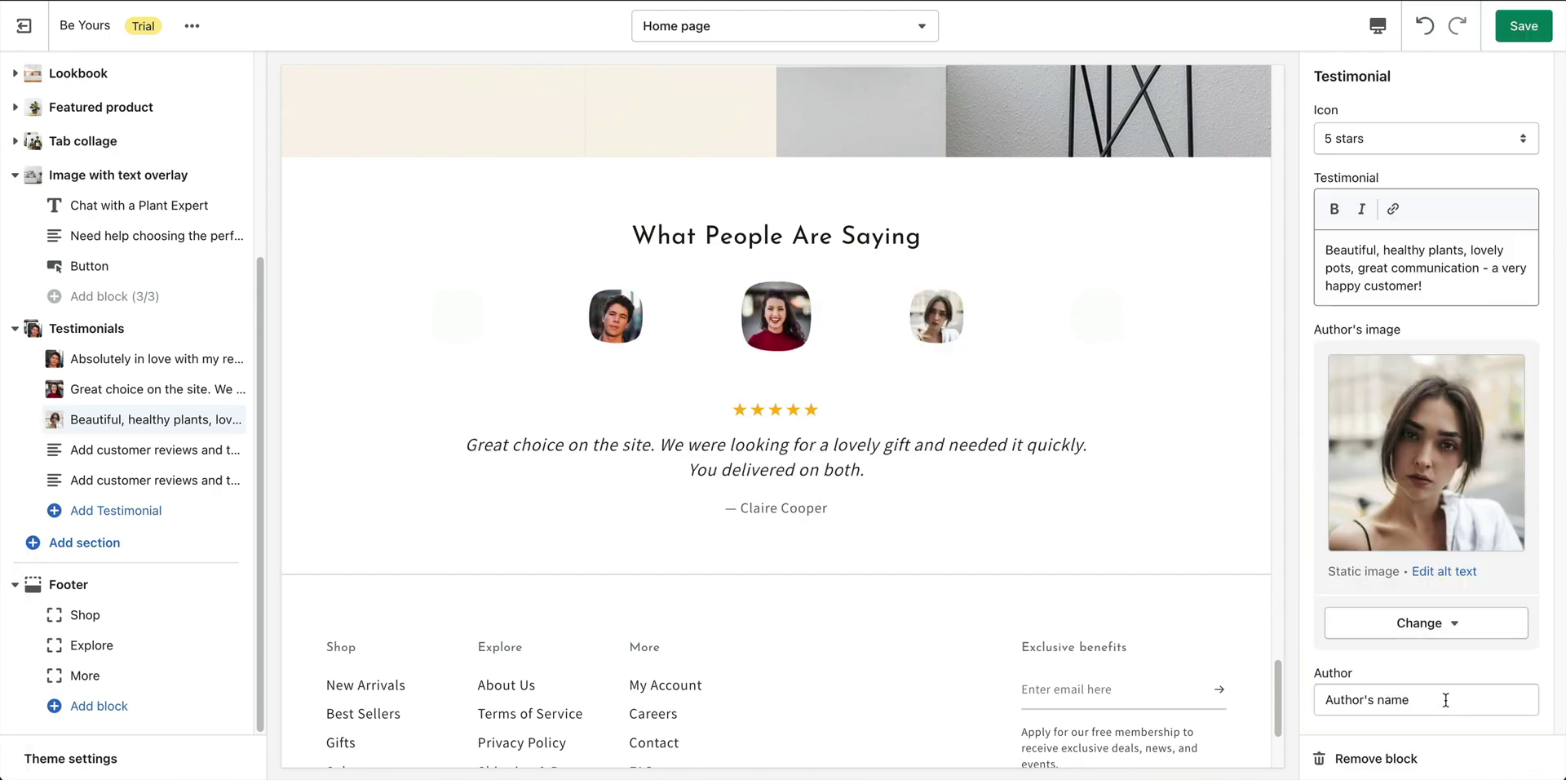
triple_click(1444, 699)
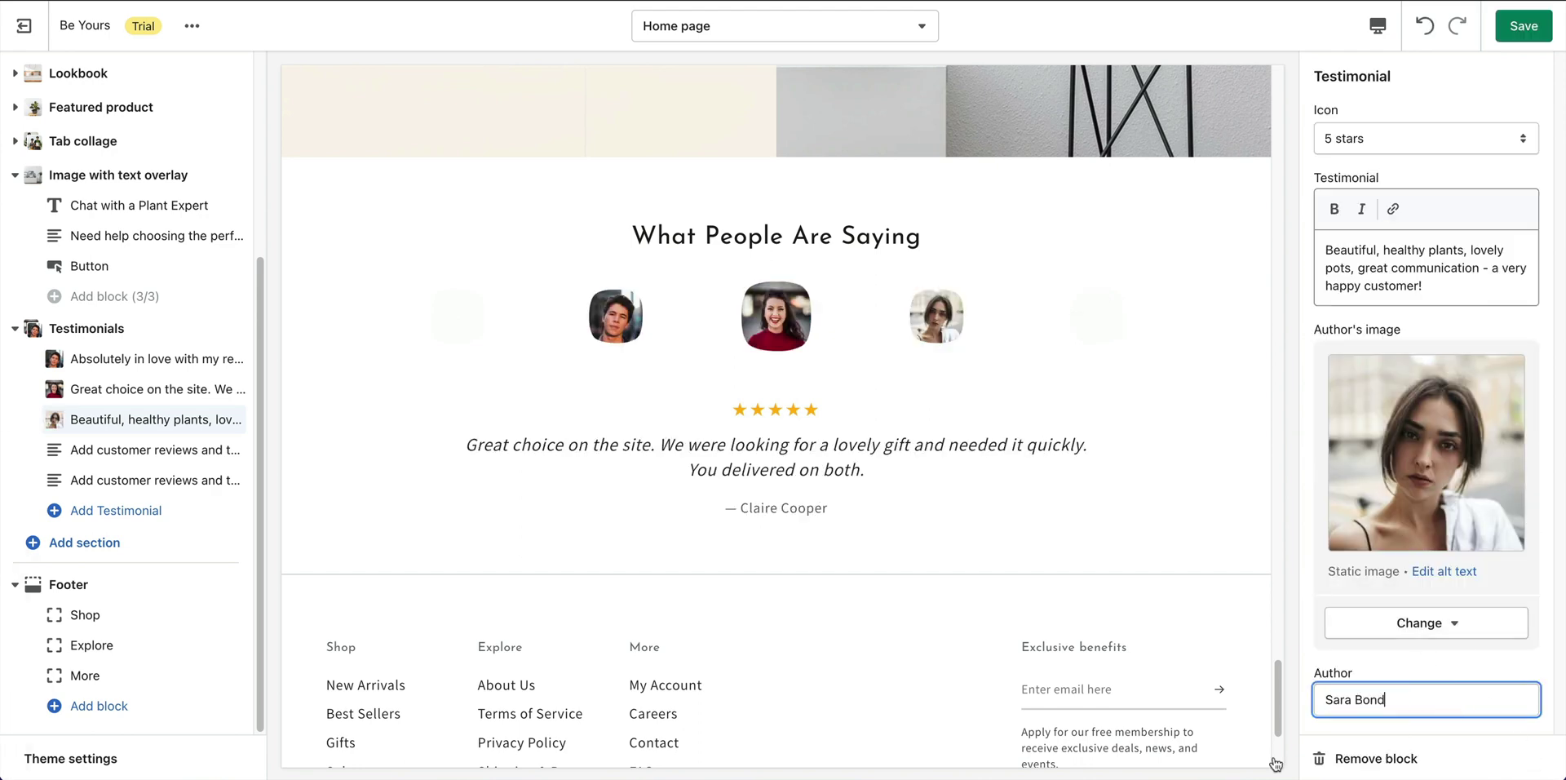
Fill the fourth testimonial with the 'Plants arrived' review, a young man's portrait and the reviewer's name.
click(47, 455)
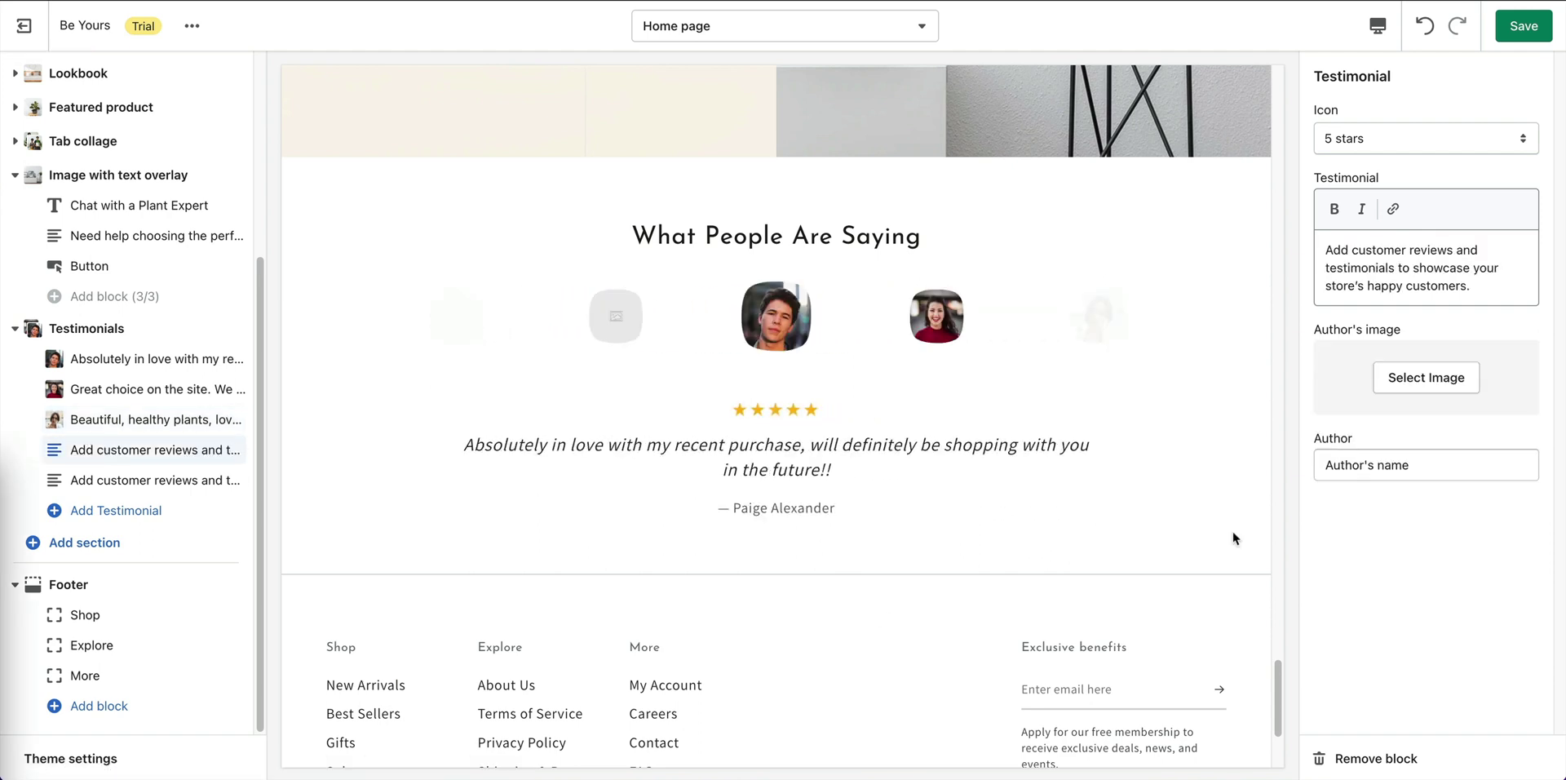
click(1410, 251)
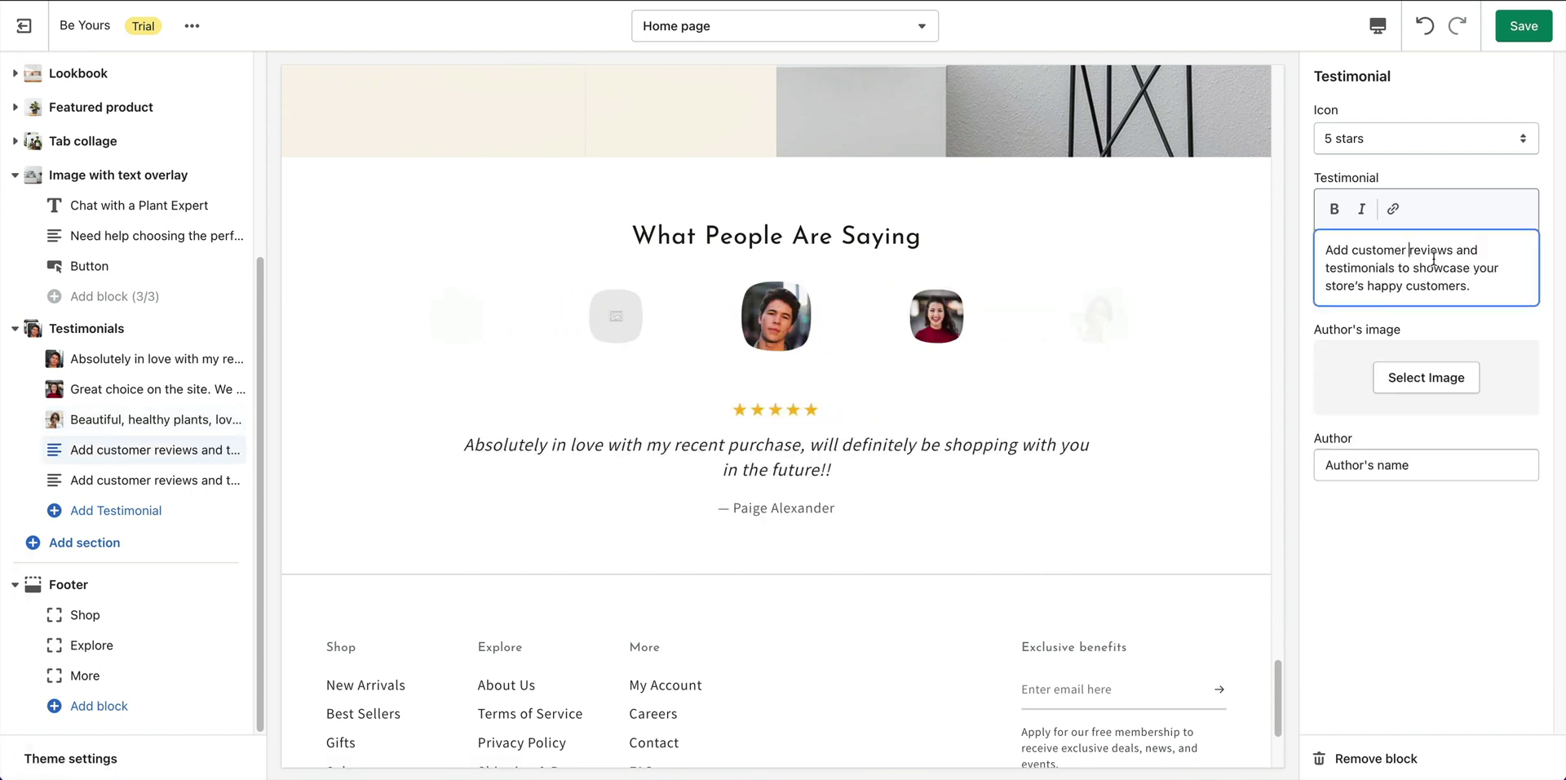
key(ctrl+a)
text(Plants arrived in great condition, as good as expected and better, well and safely packaged!)
click(1426, 377)
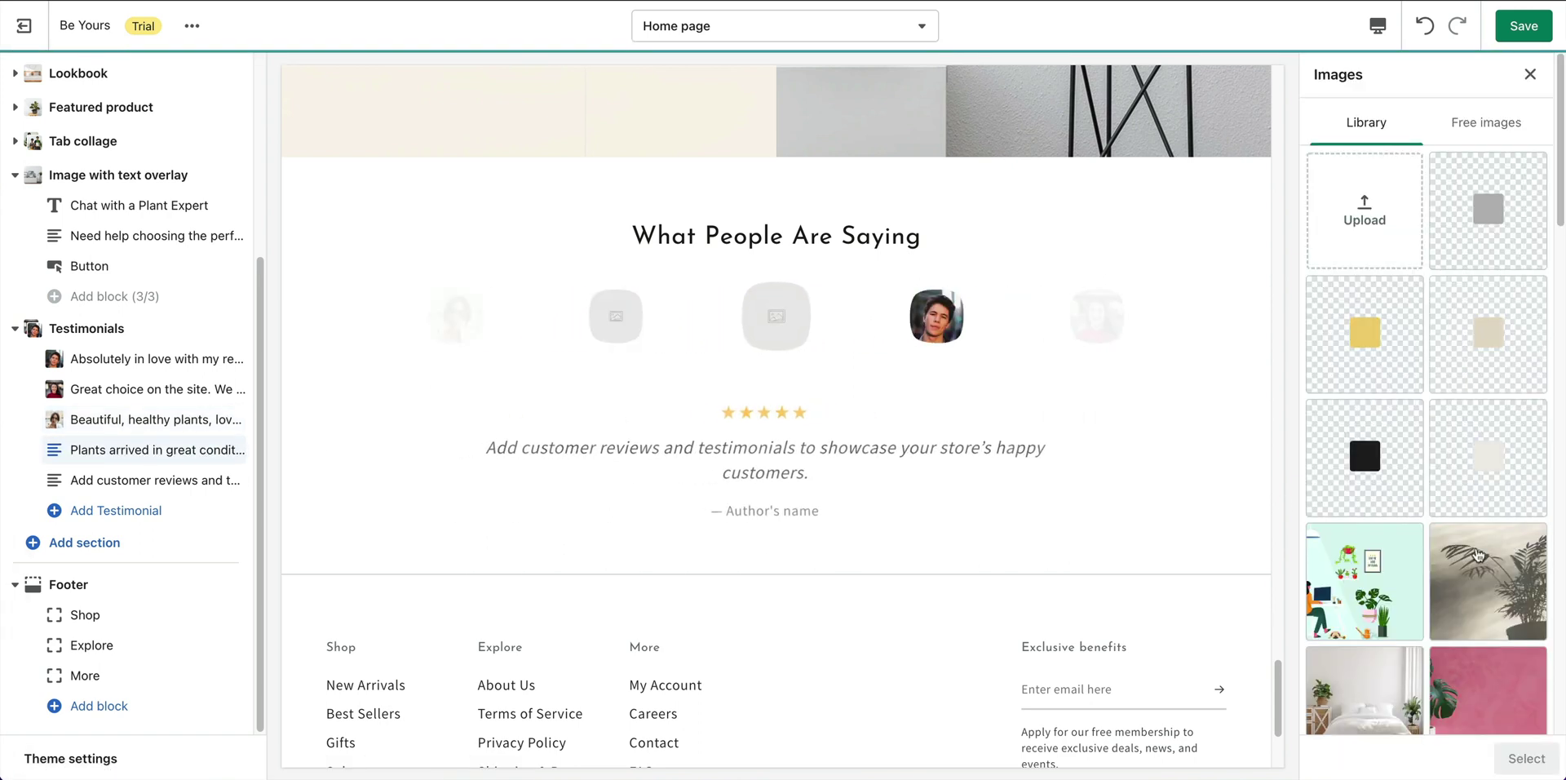
scroll(1479, 554, down, 10)
click(1488, 137)
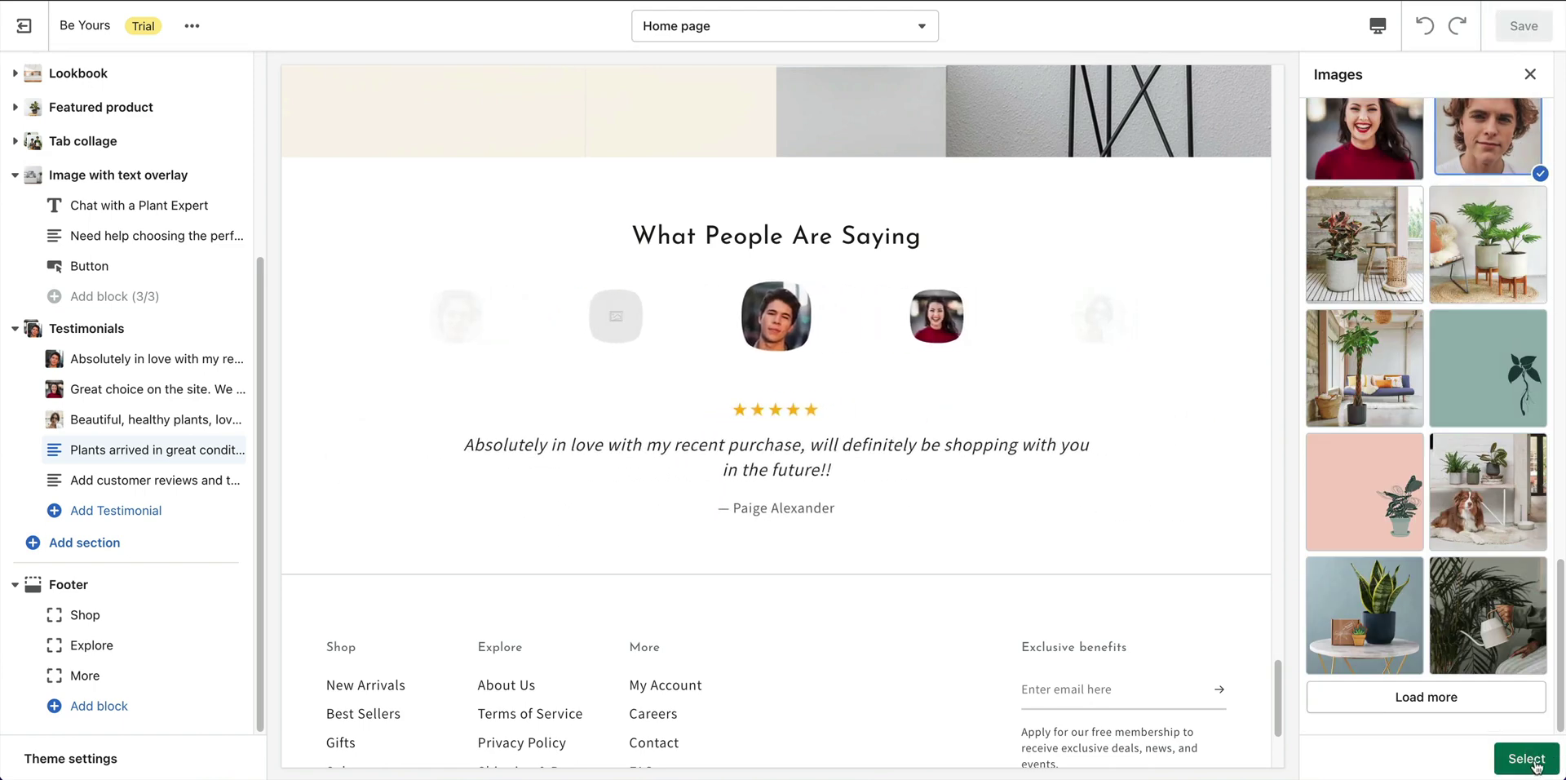
click(1526, 759)
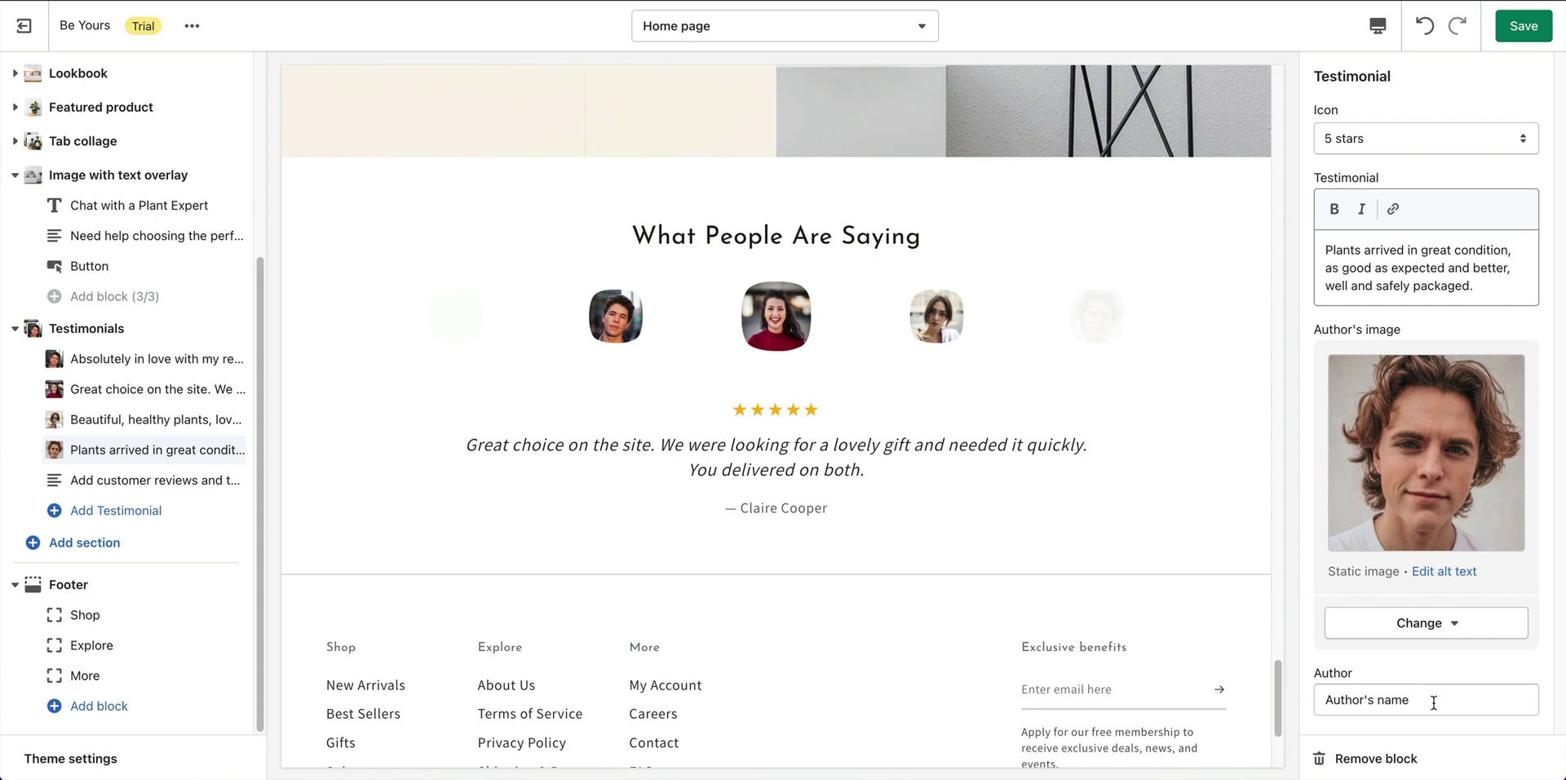
triple_click(1433, 702)
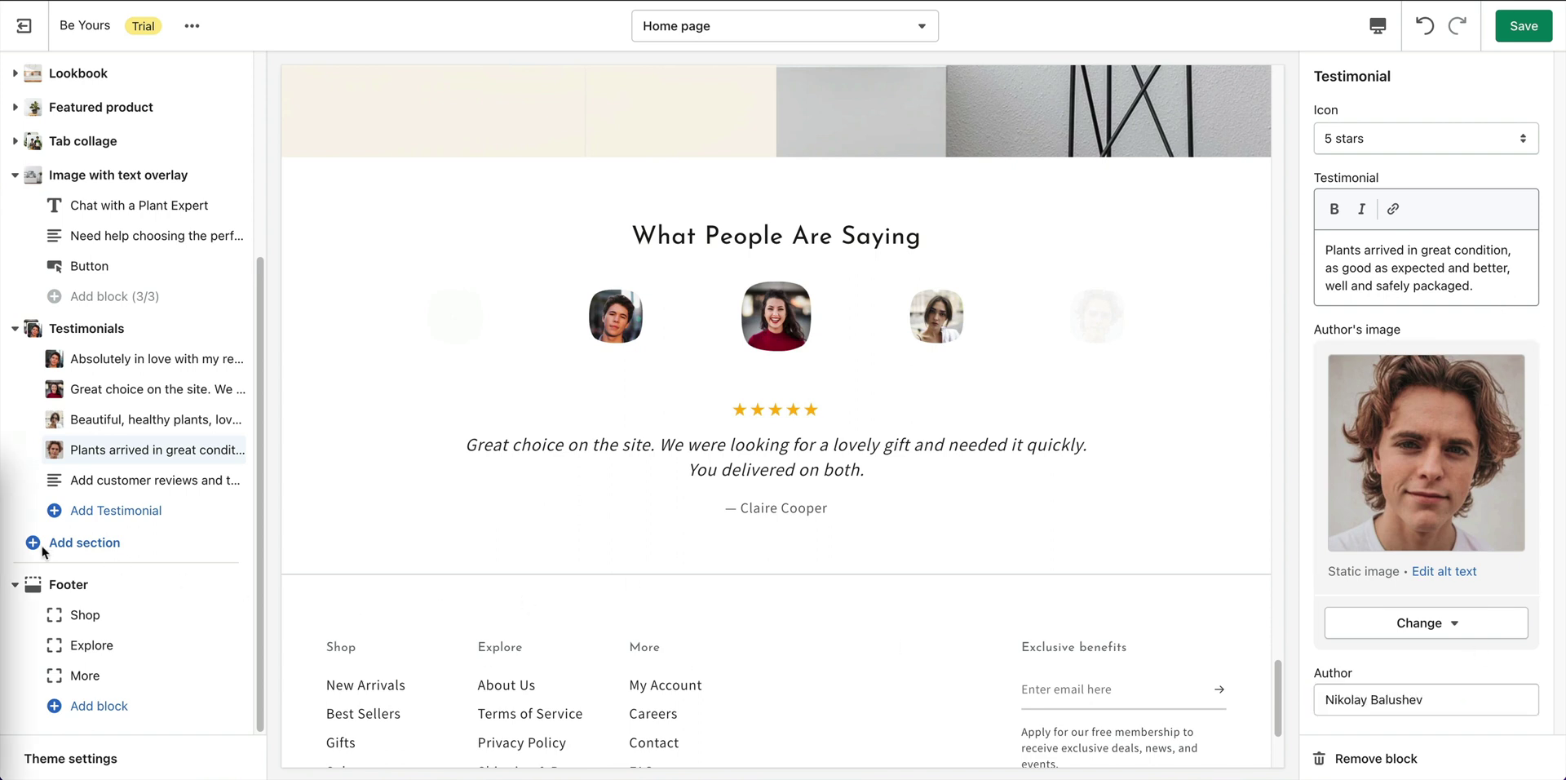
Replace the fifth testimonial's review text with the 'Everything was top class!' quote.
click(98, 483)
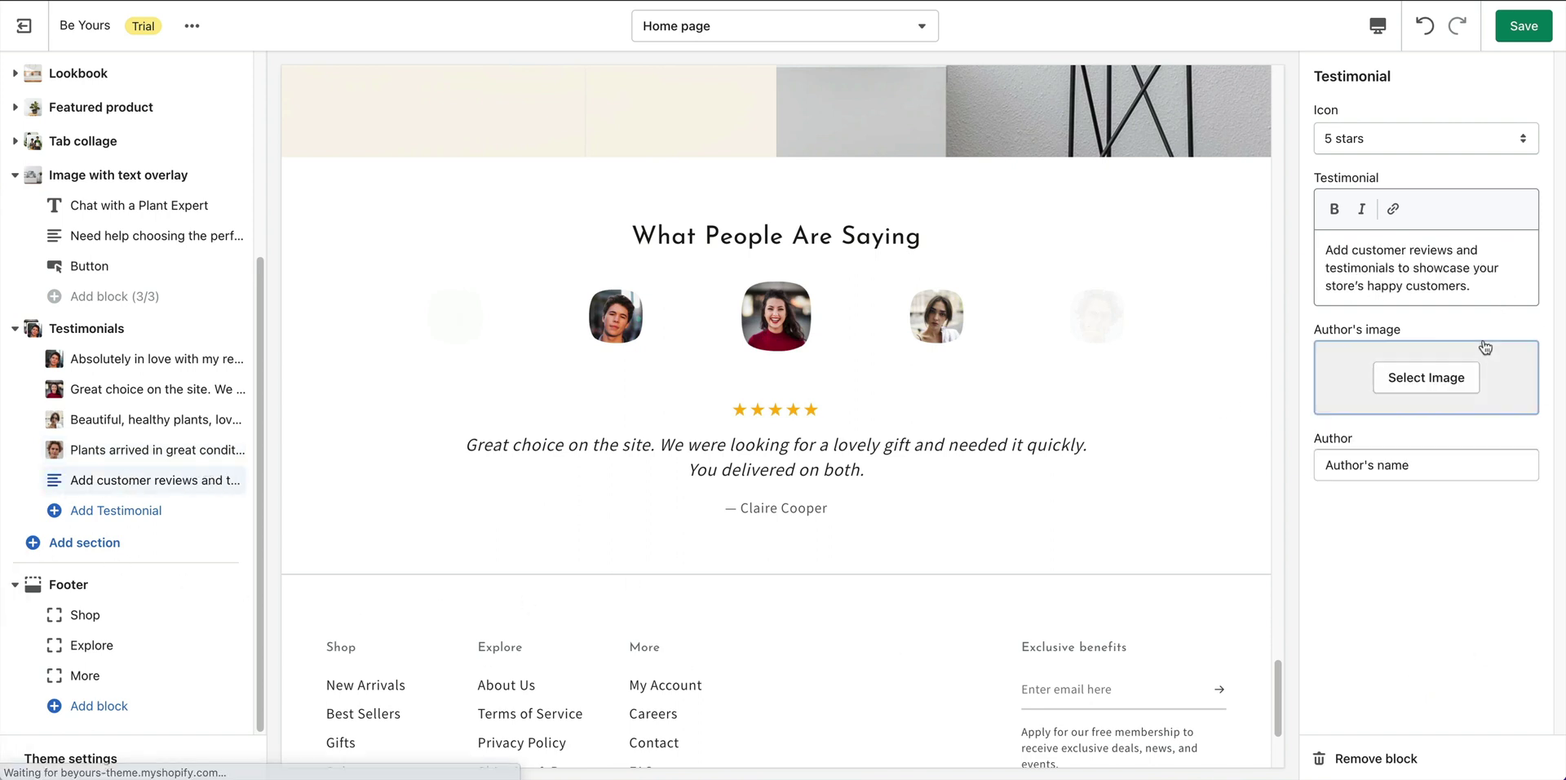
click(1420, 275)
key(ctrl+a)
text("Everything was top class! The shipping was fast and the plant arrived in great condition. Thanks to all.")
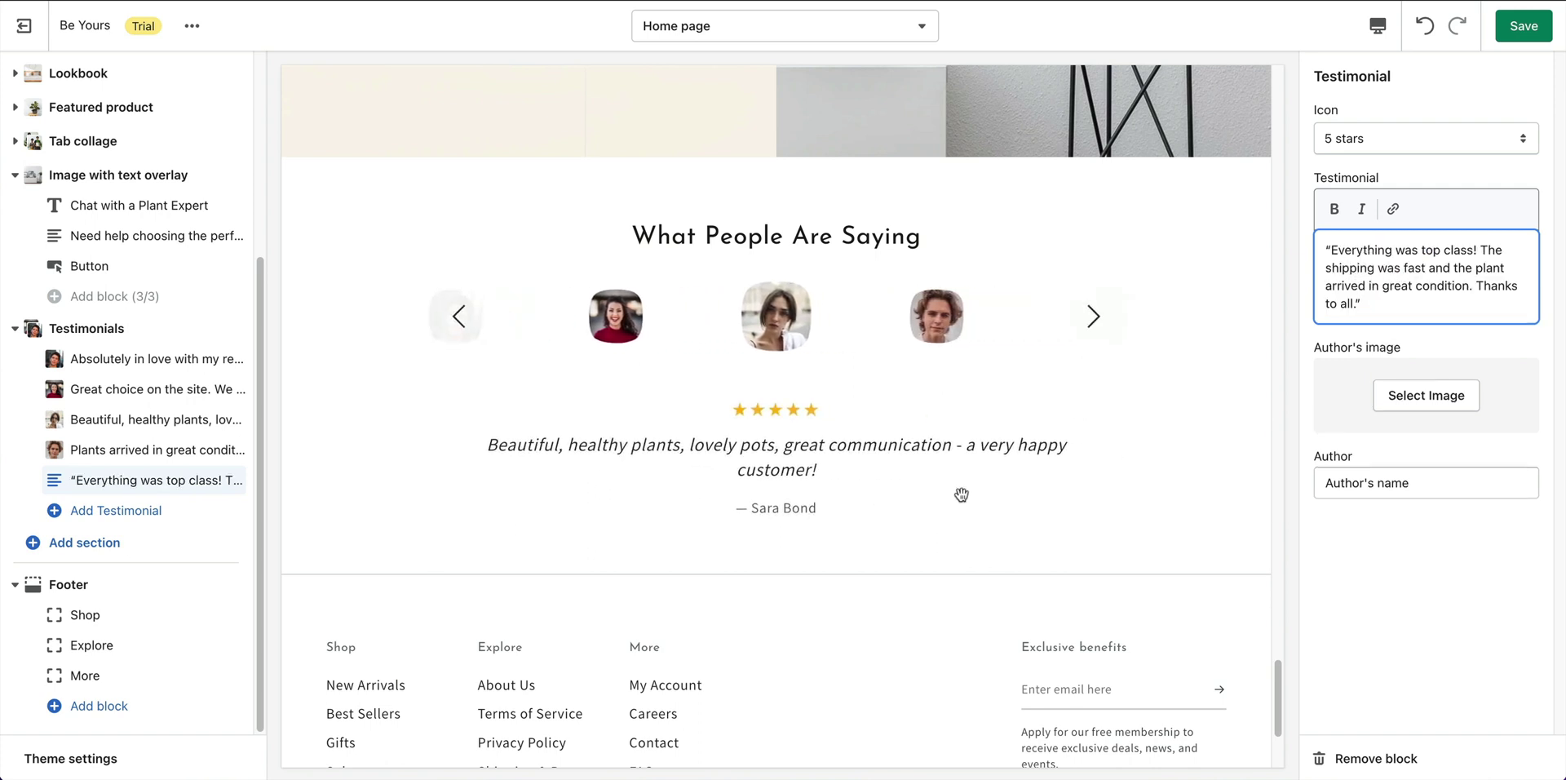
Give the fifth testimonial the blue-shirt woman's portrait and enter the author's name.
click(1433, 395)
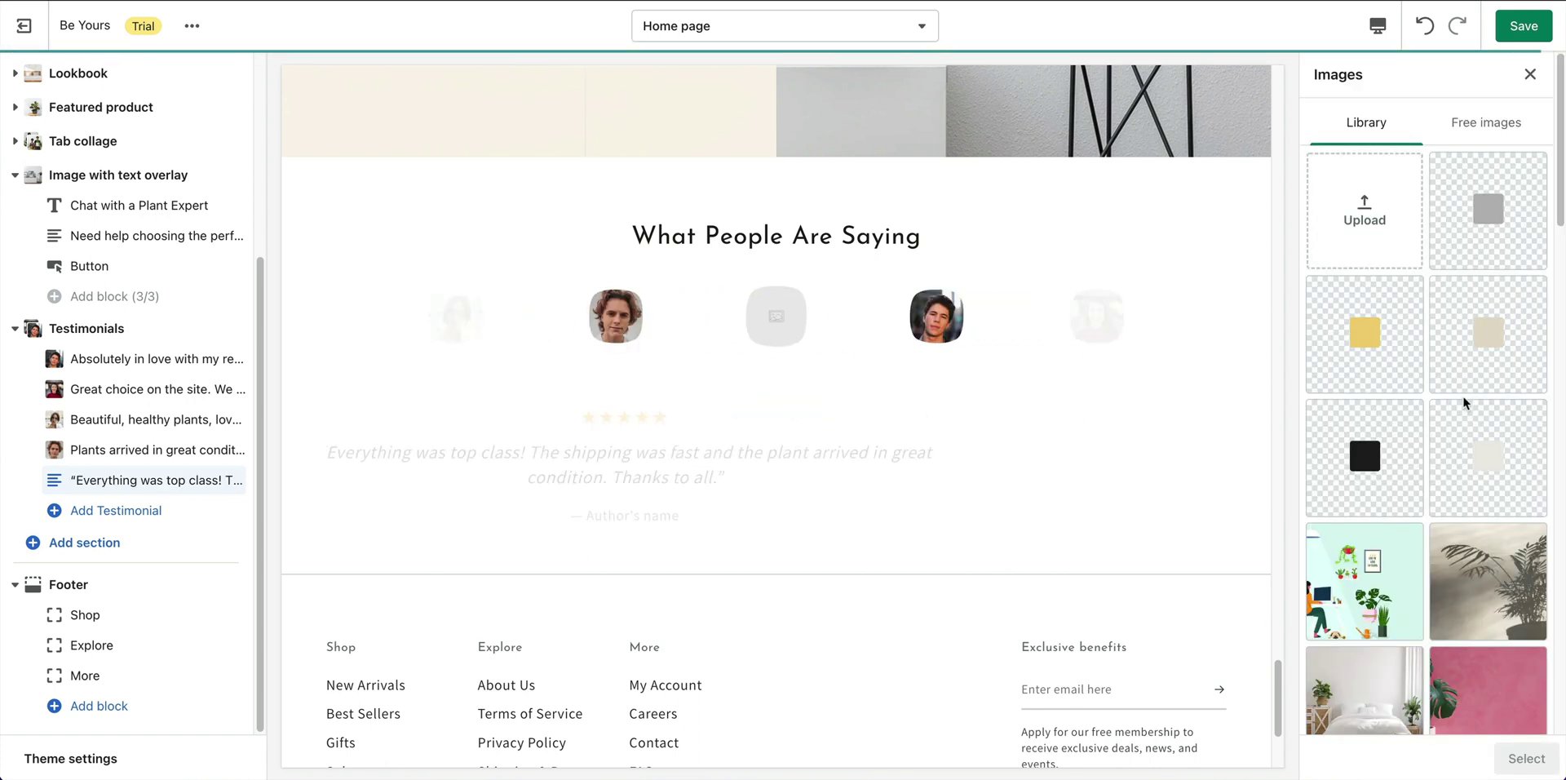
scroll(1512, 571, down, 5)
click(1509, 620)
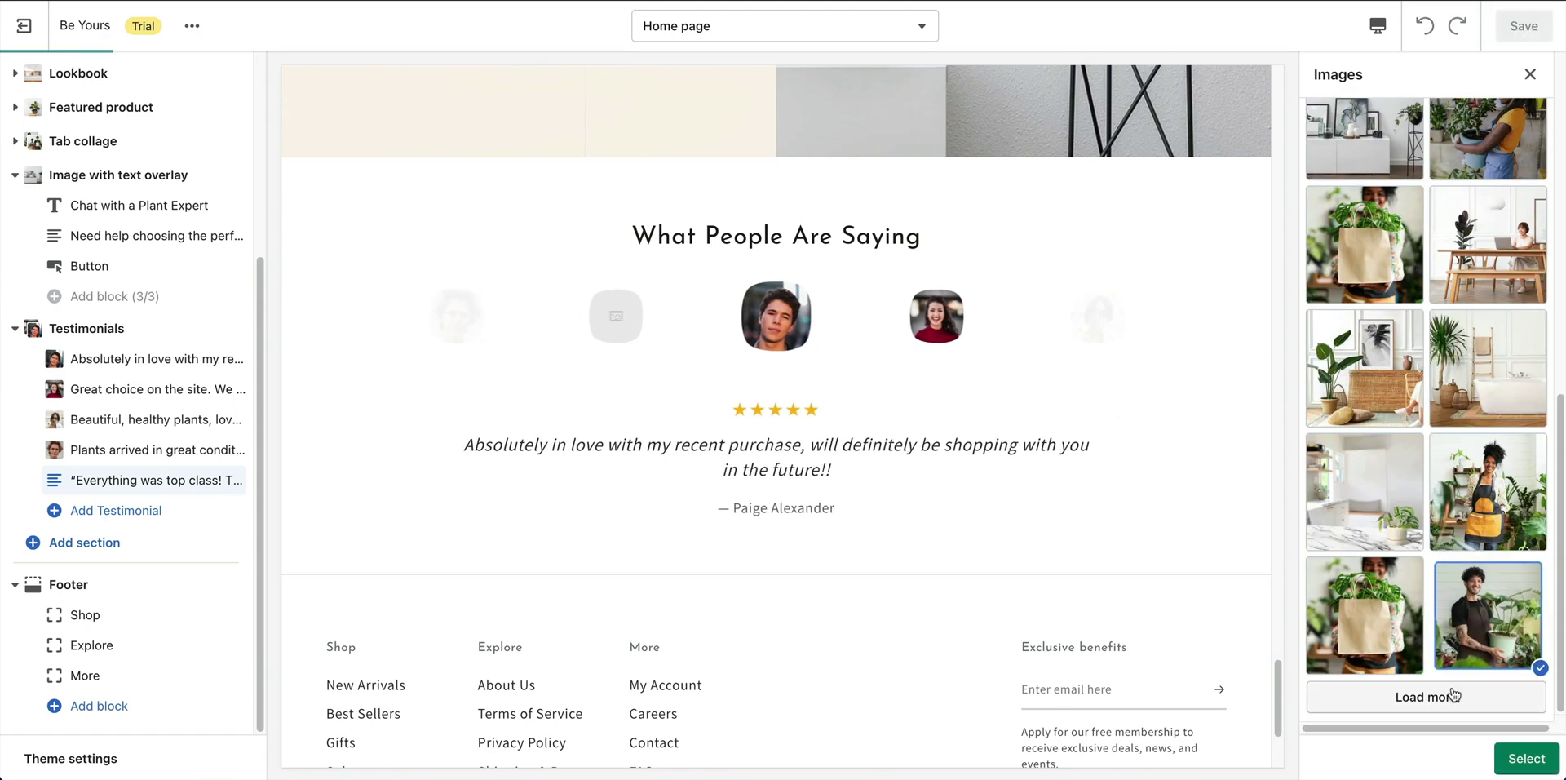
scroll(1477, 555, down, 5)
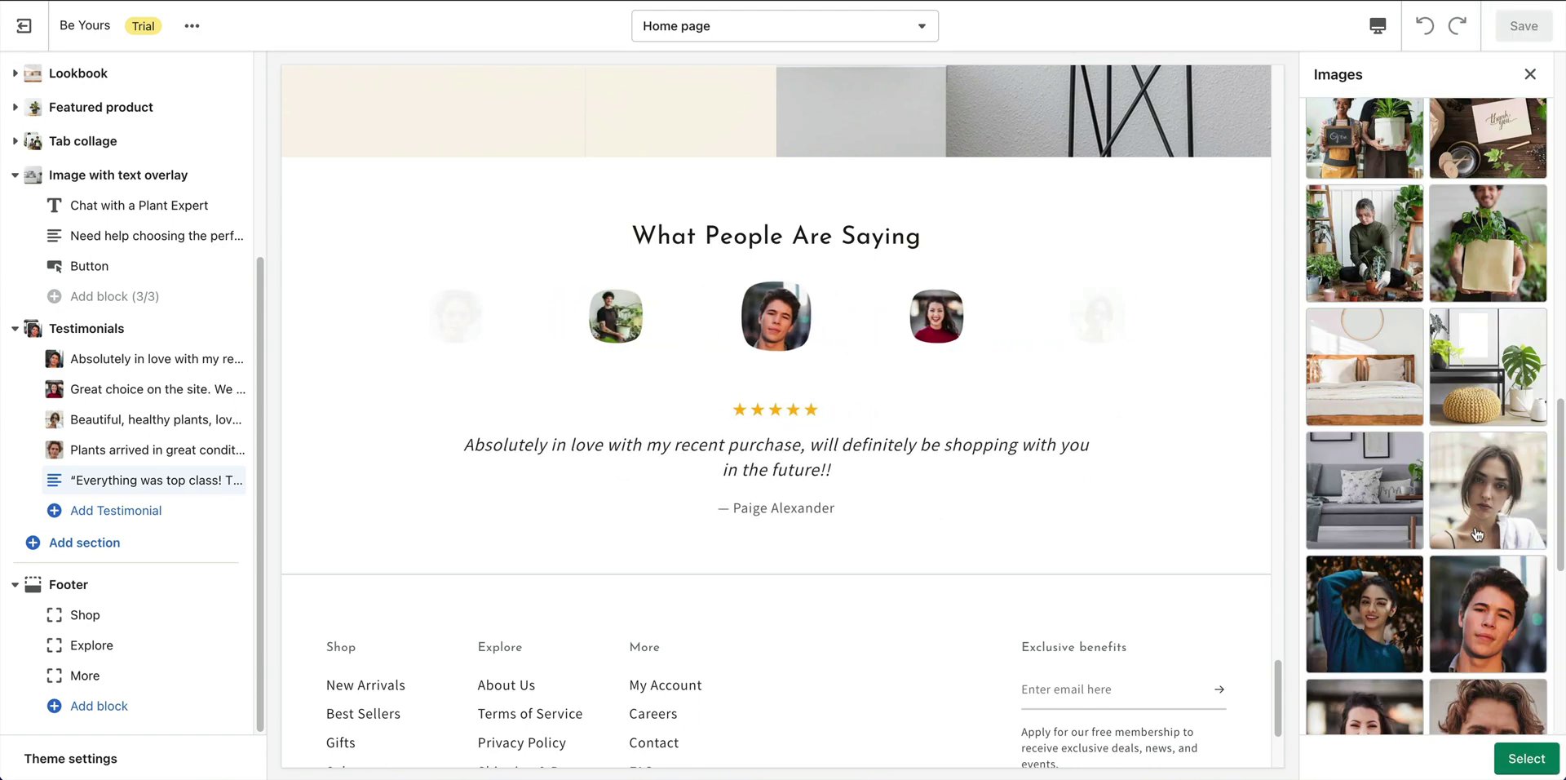
scroll(1487, 515, down, 4)
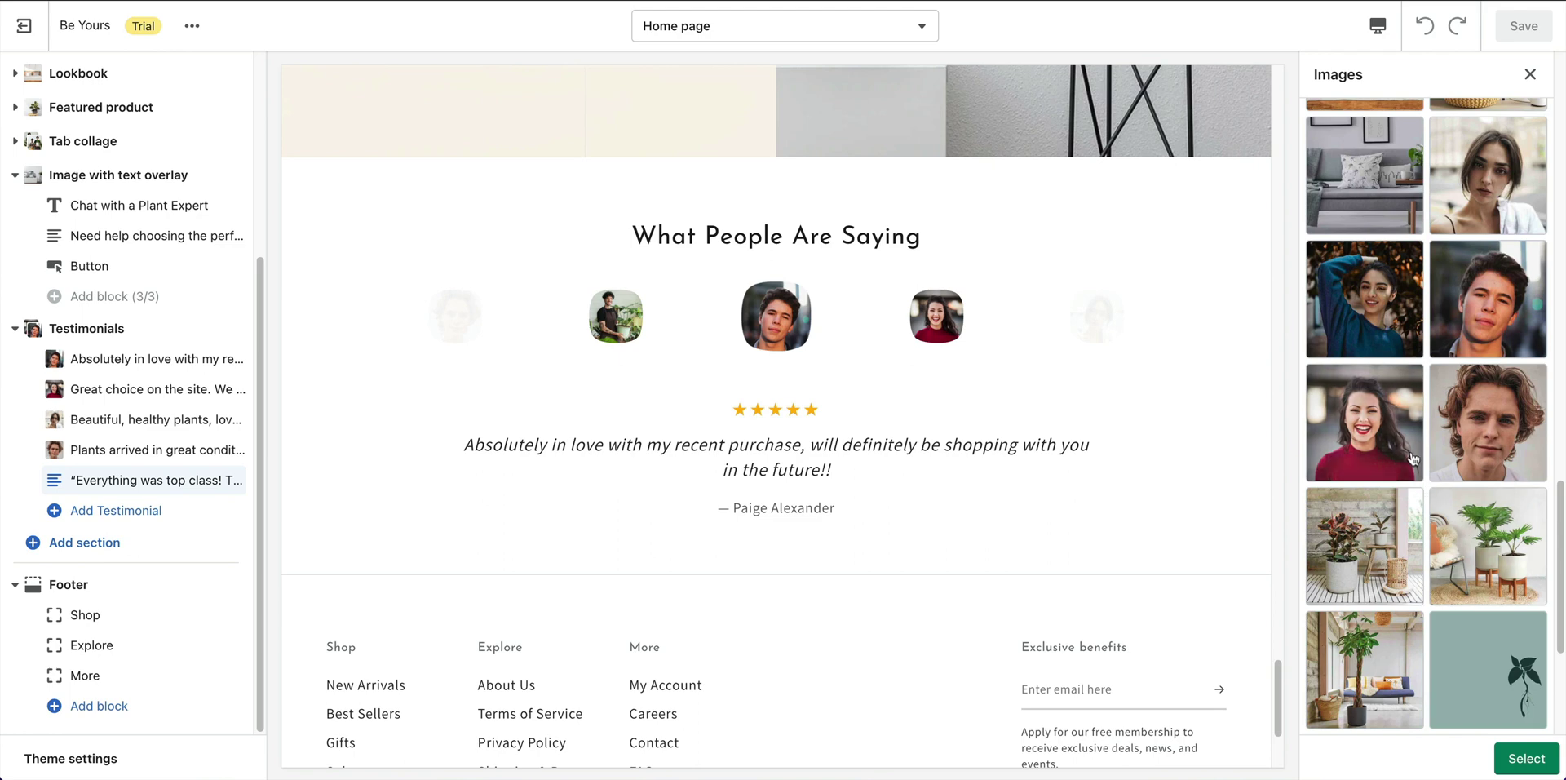
click(1386, 300)
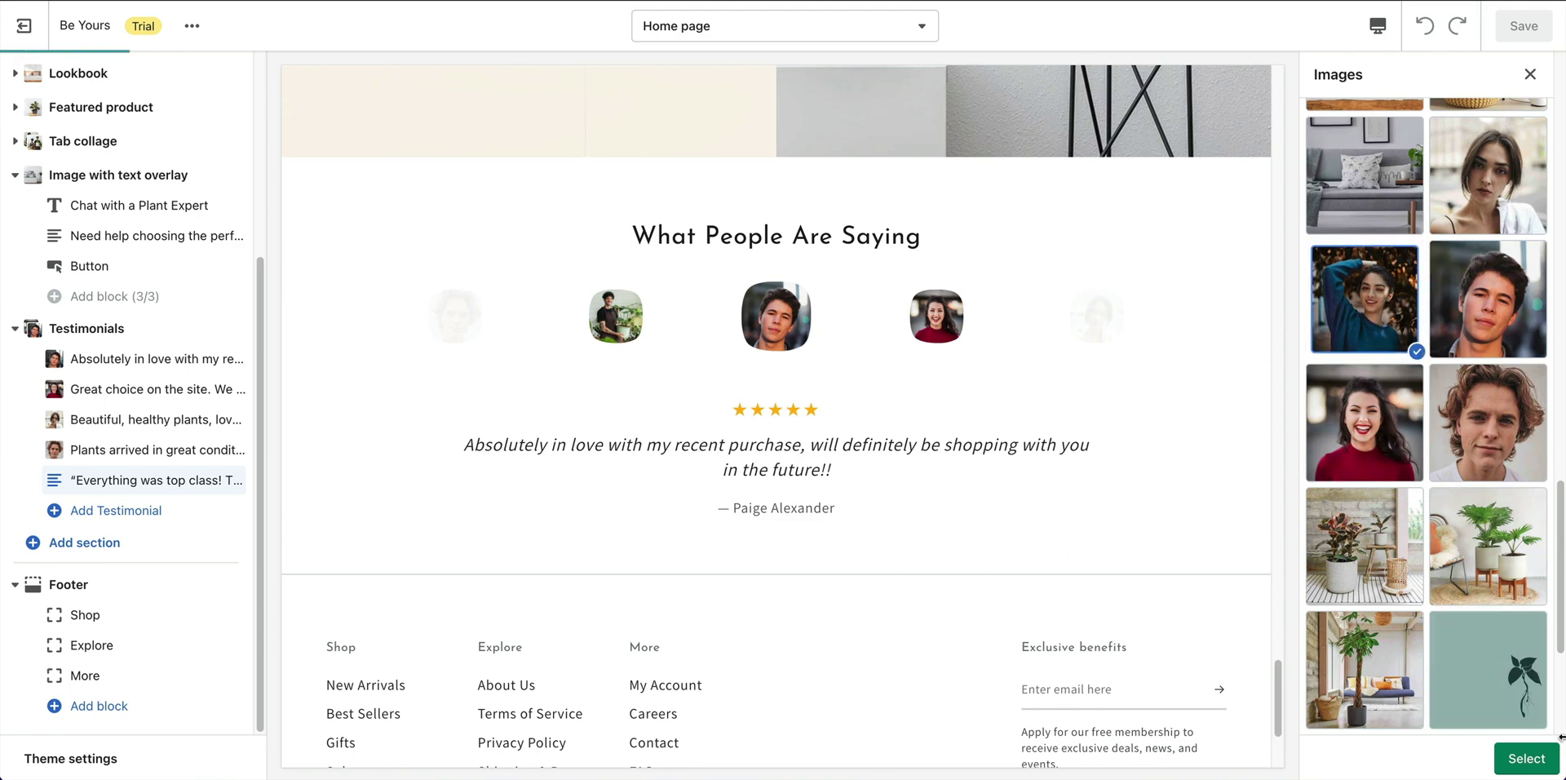
click(1525, 759)
click(1446, 715)
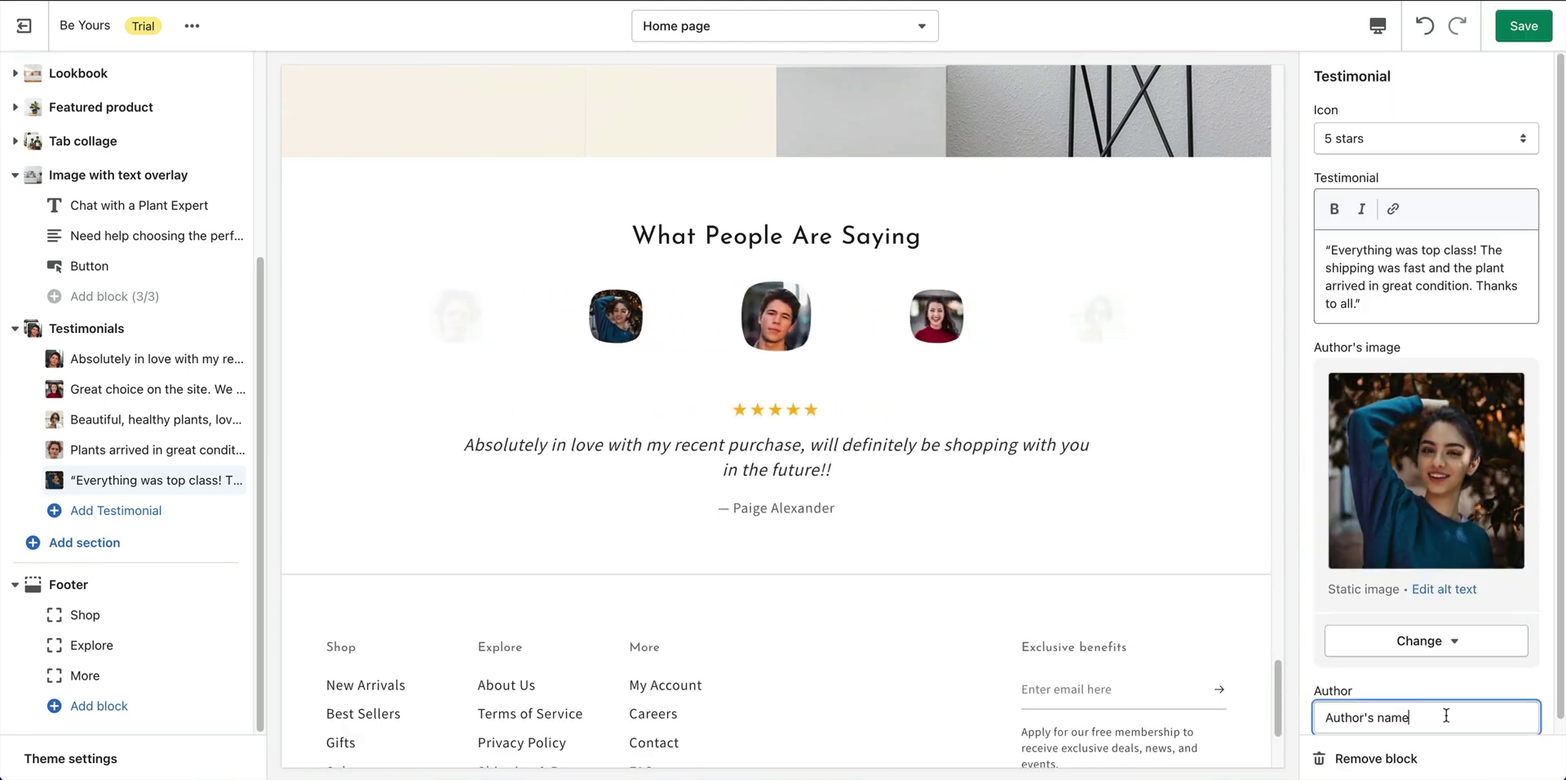
triple_click(1446, 715)
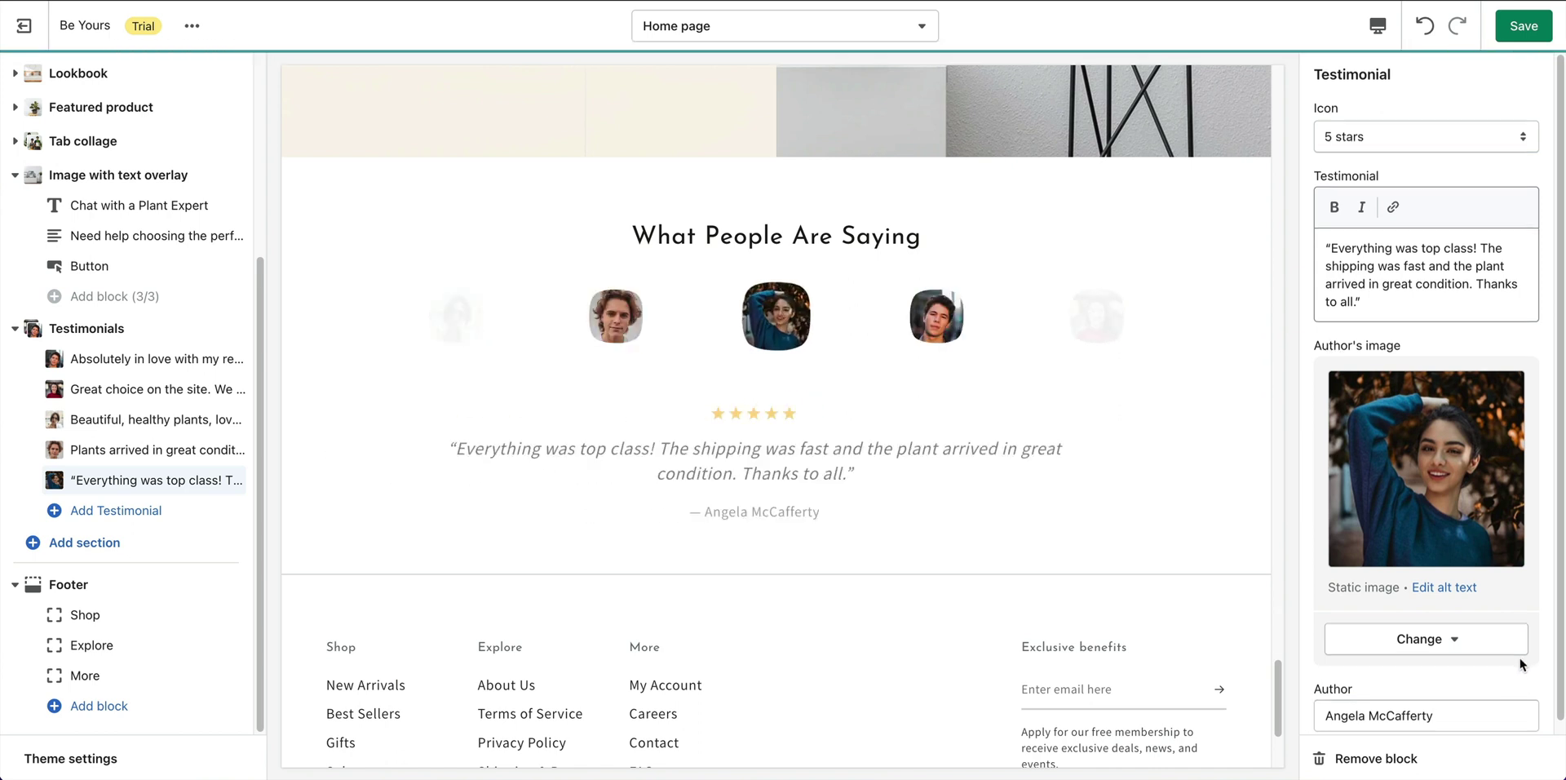
scroll(1519, 658, down, 1)
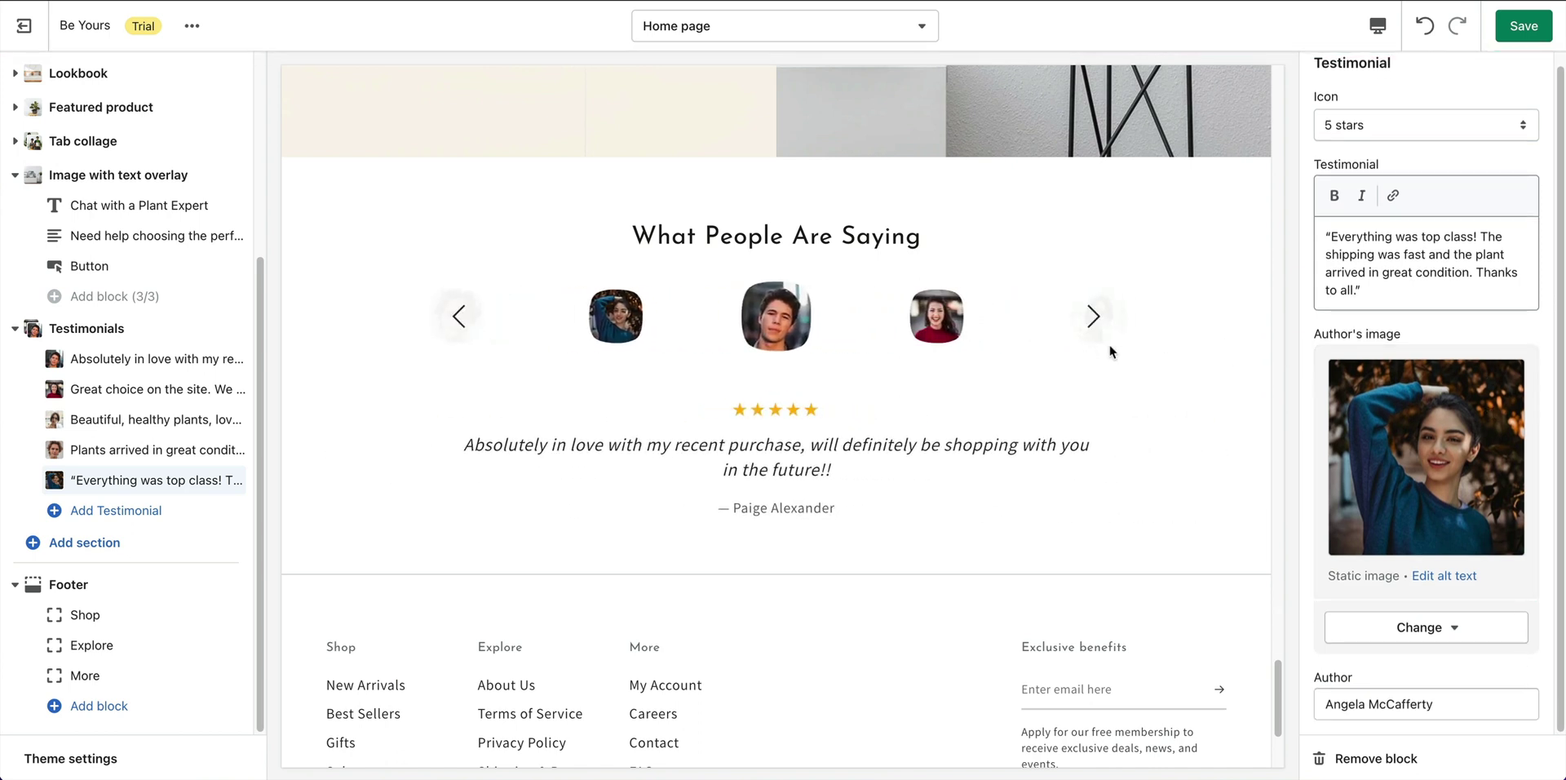
Save the theme and assign the Shop menu to the footer's Shop column.
click(1537, 33)
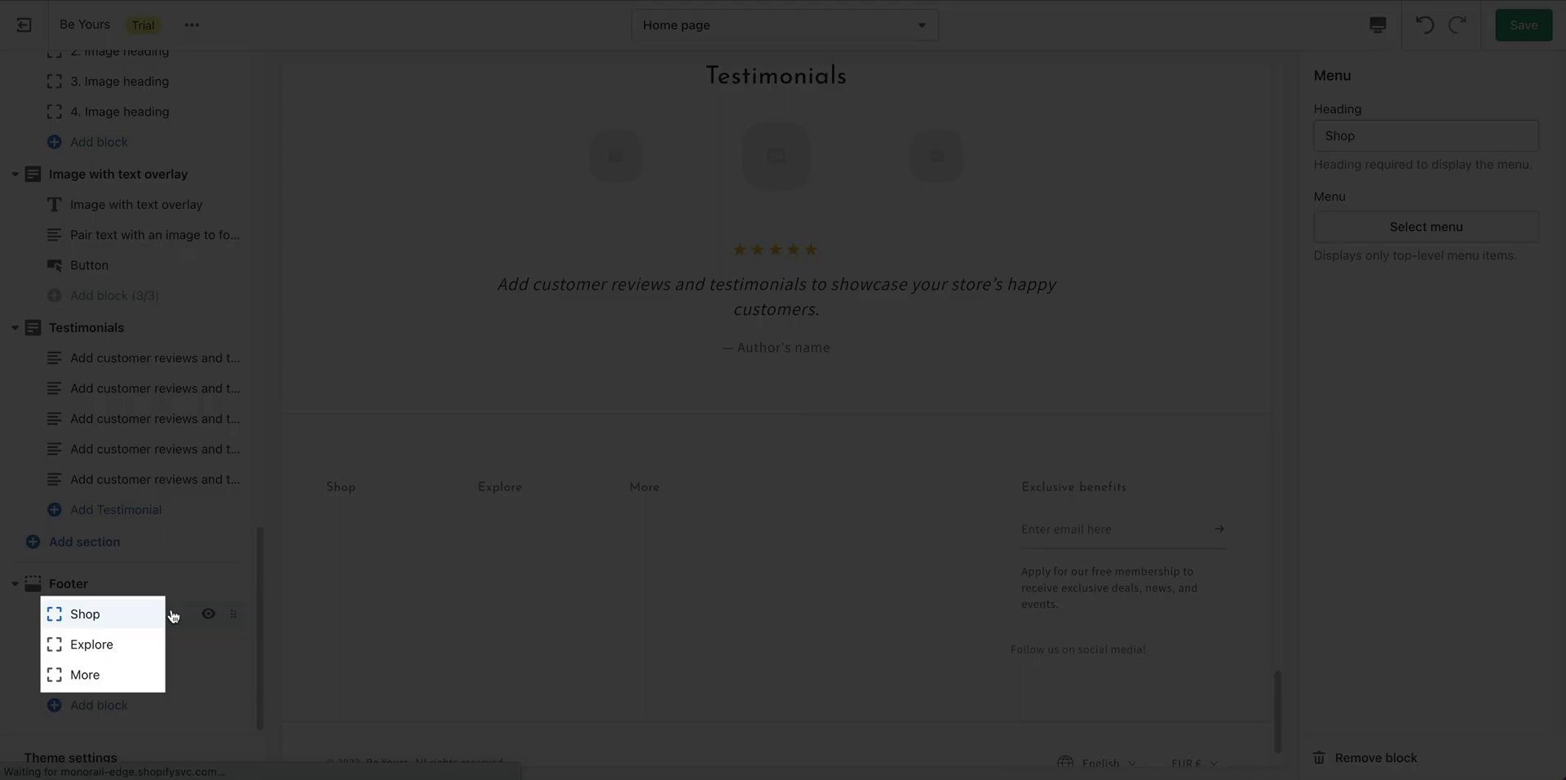
click(173, 616)
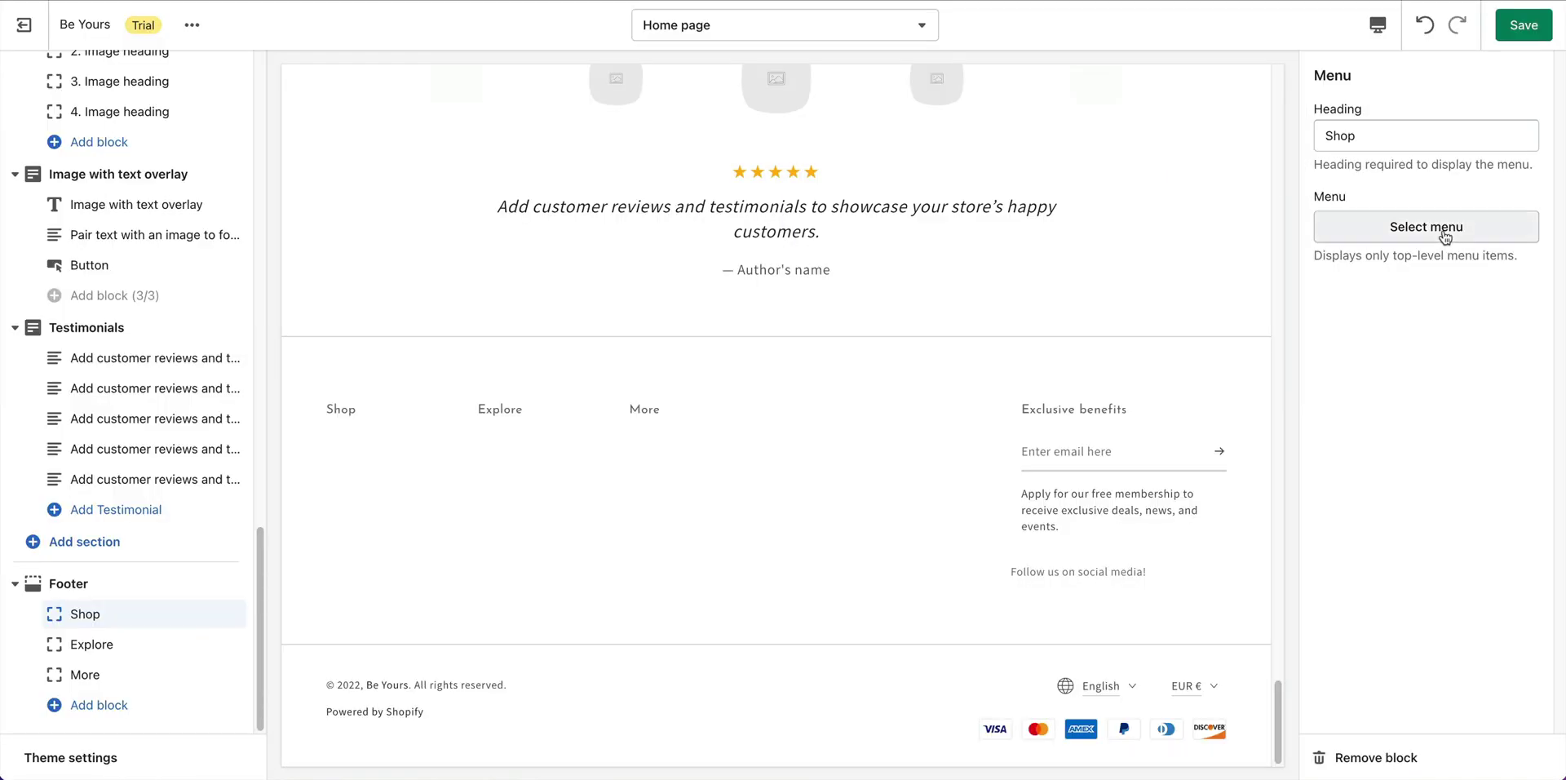
click(1447, 233)
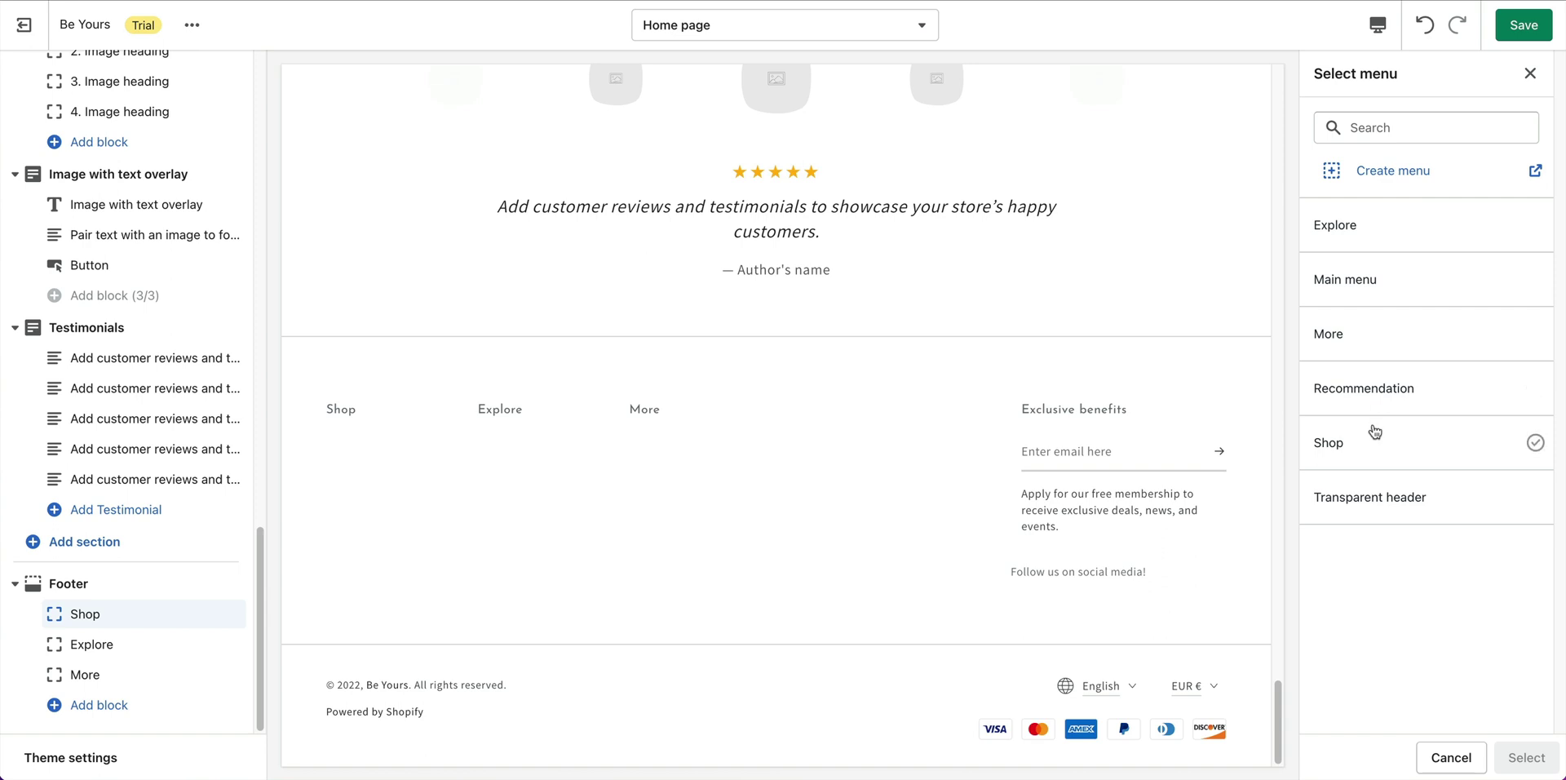
click(1375, 437)
click(1527, 757)
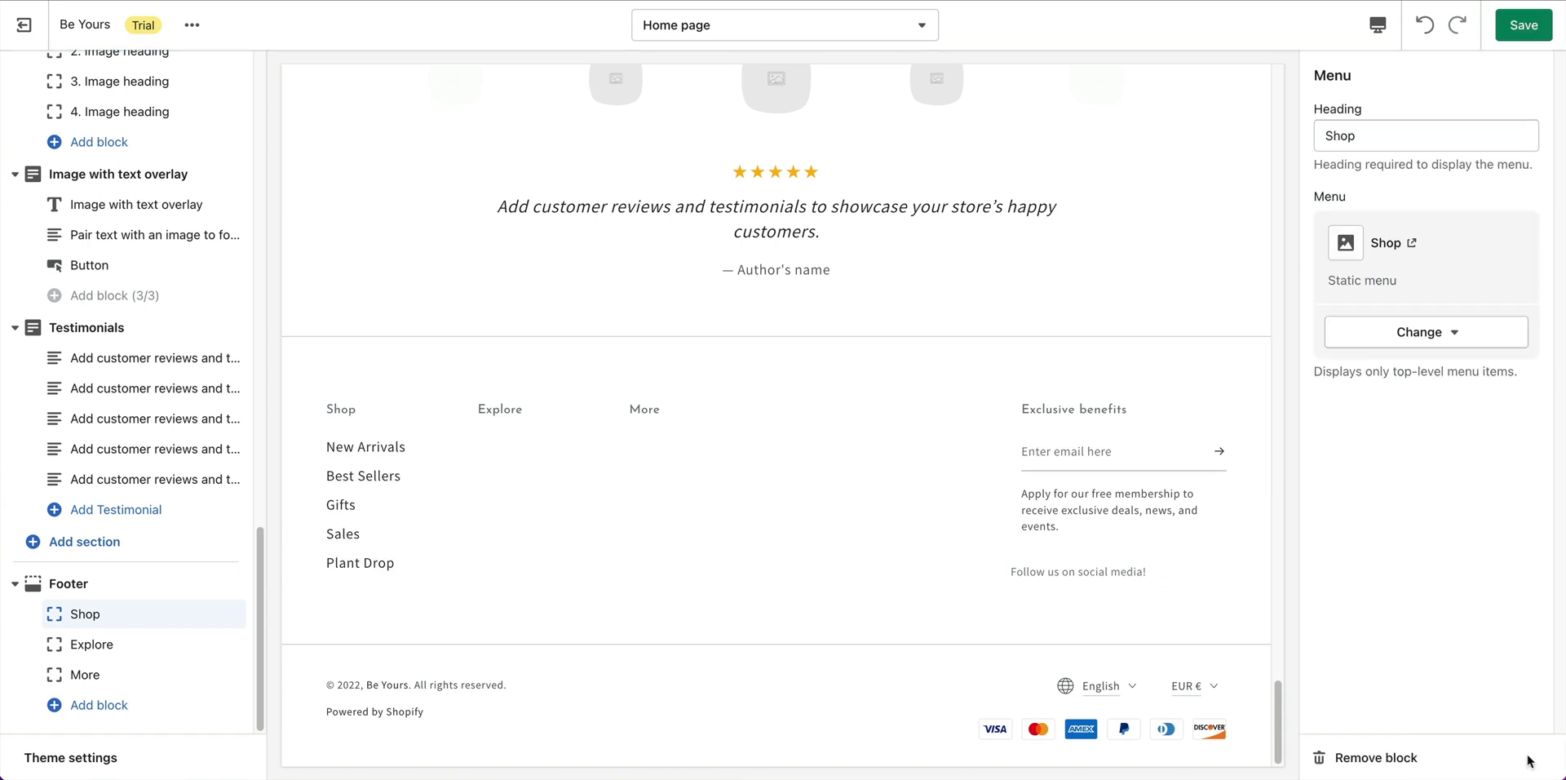
Assign the Explore menu to the footer's Explore column.
click(99, 646)
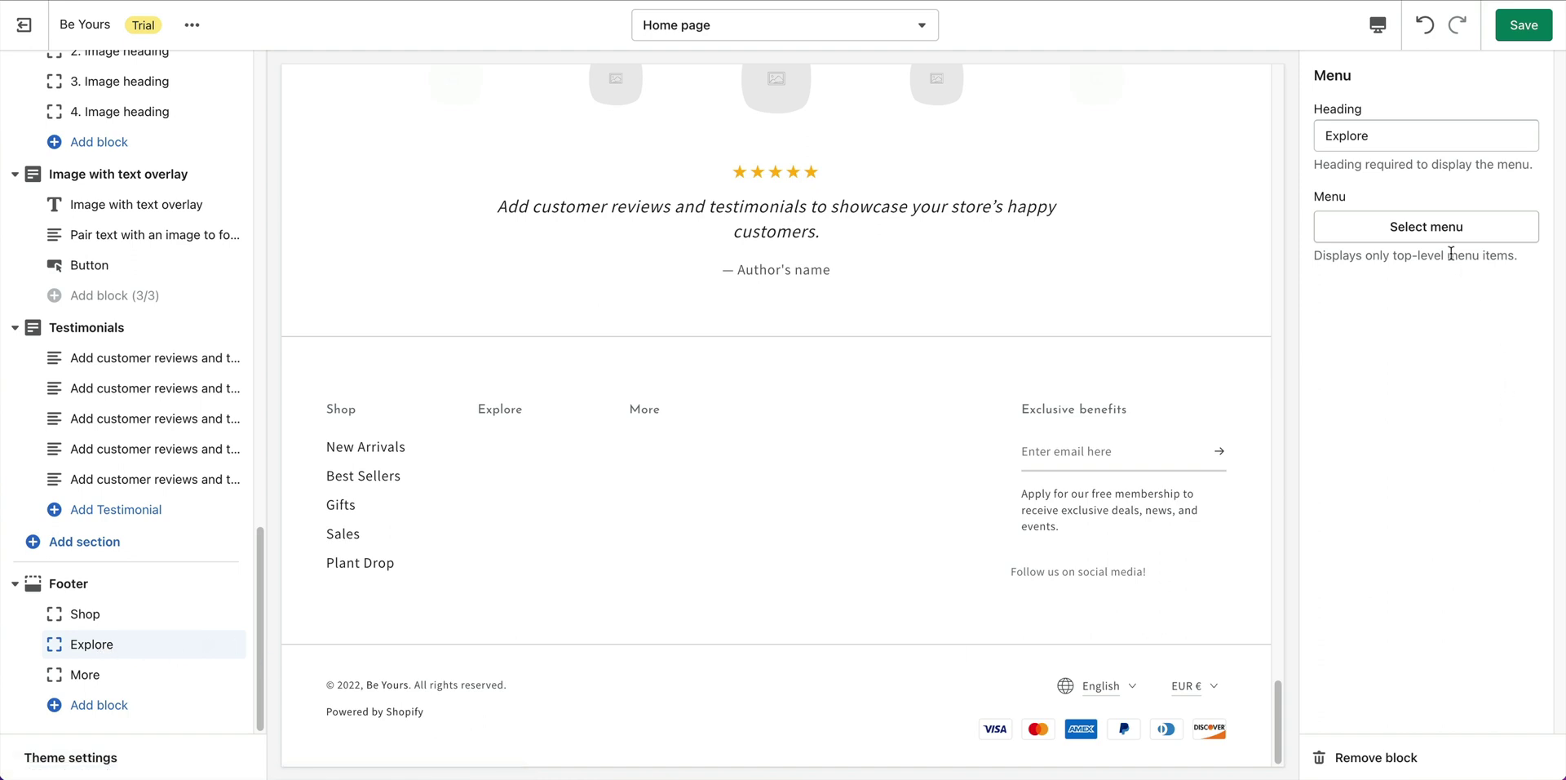
click(1415, 230)
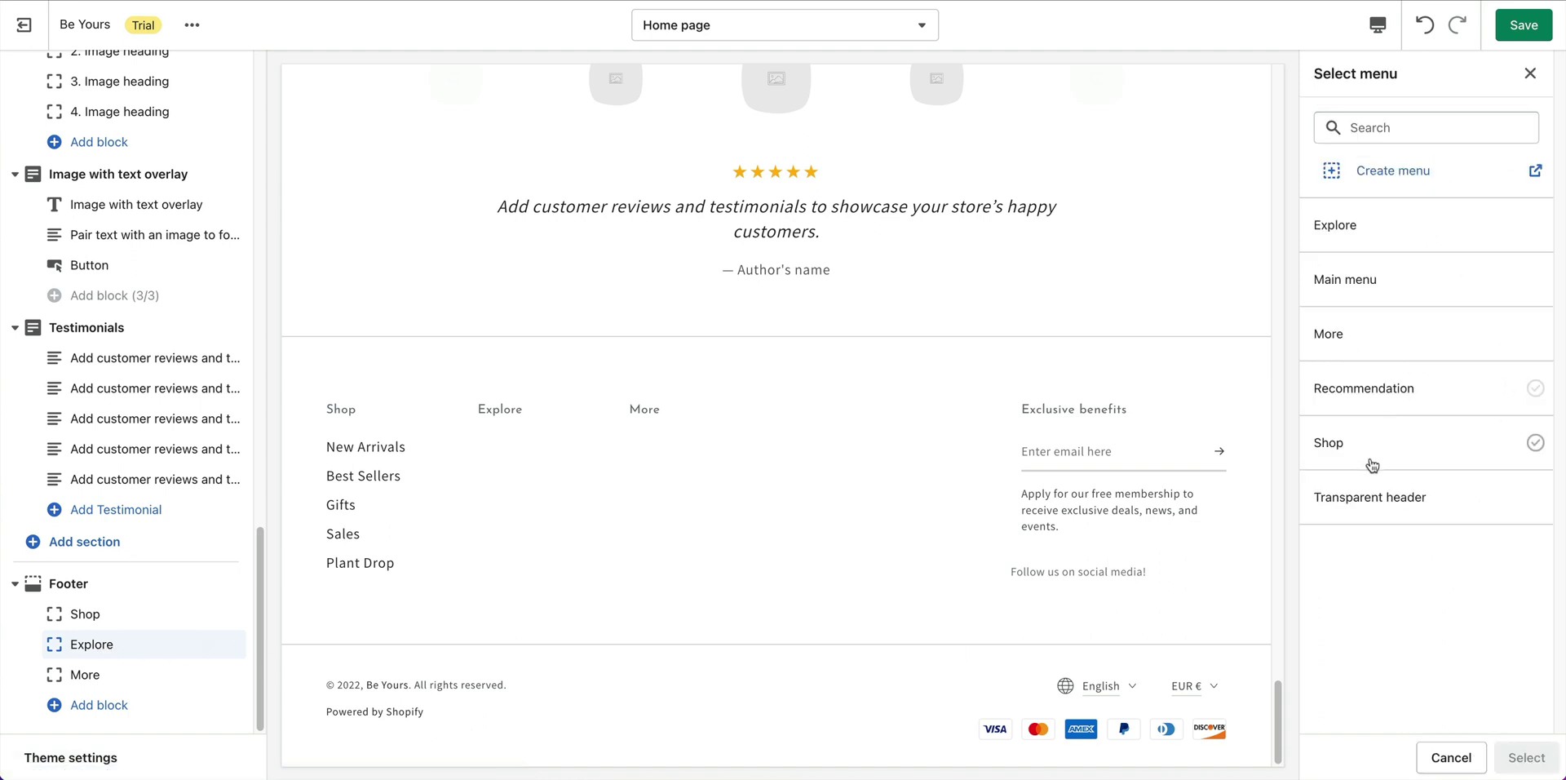
click(1393, 243)
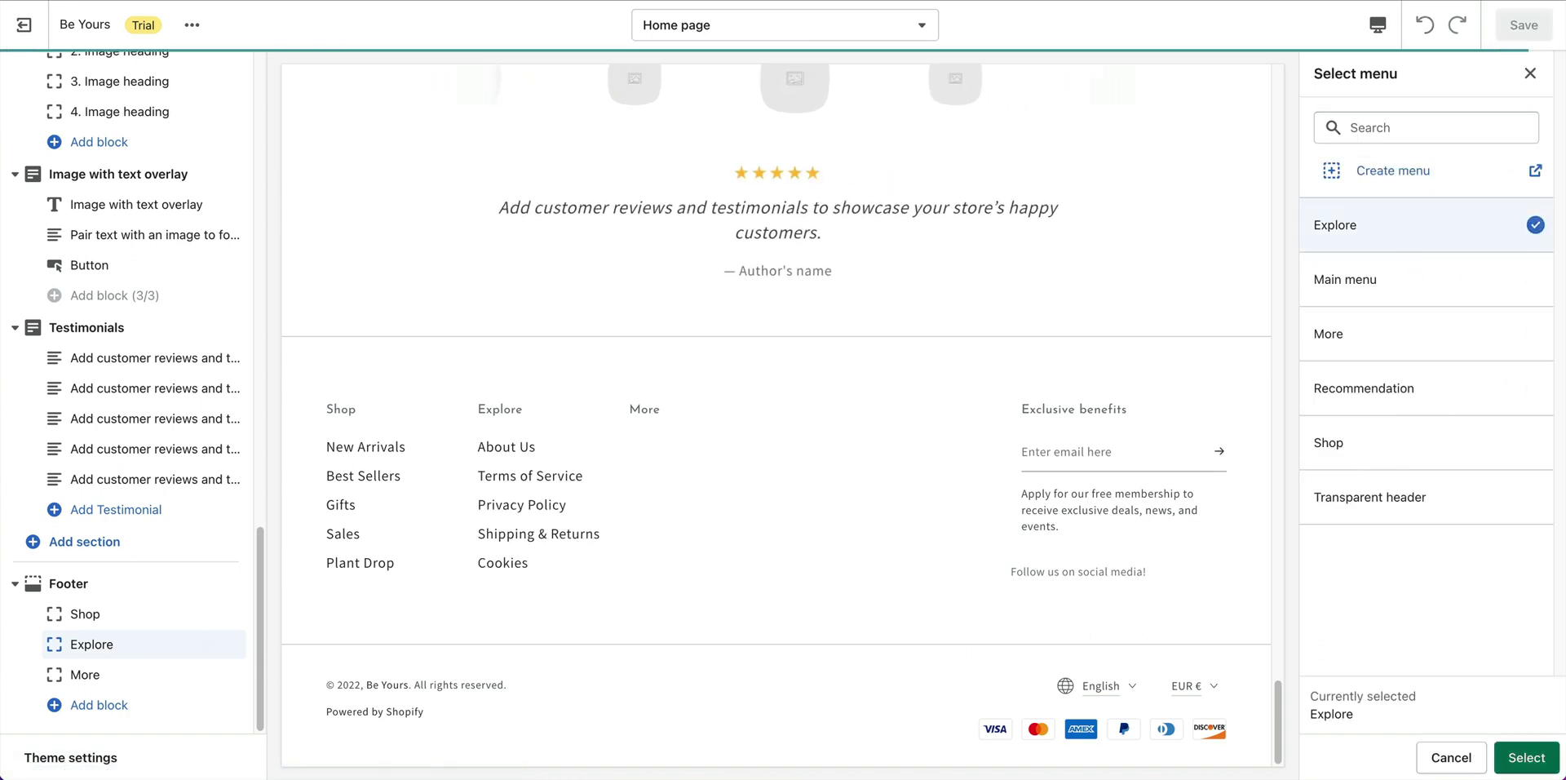
click(1532, 758)
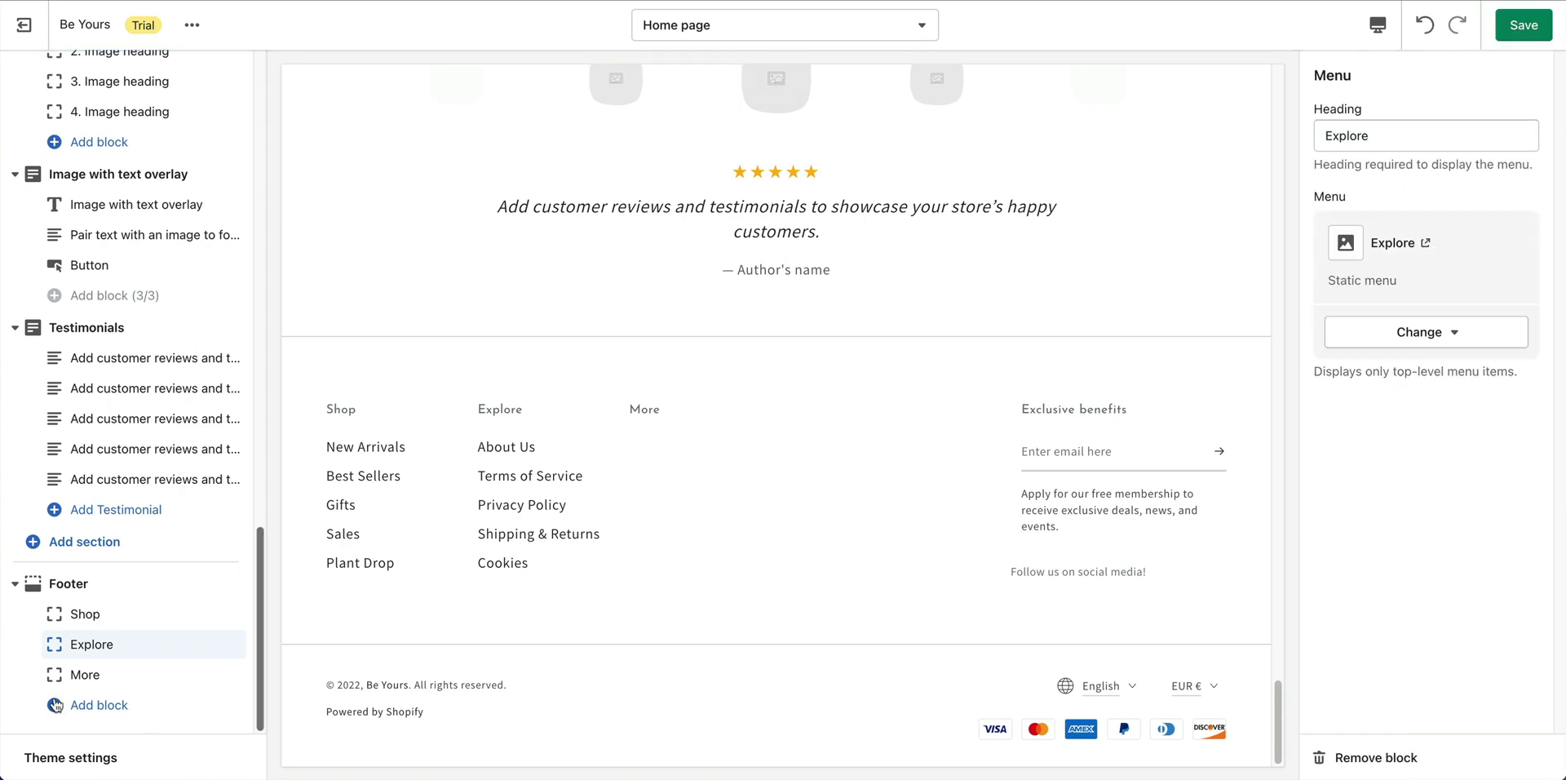
Assign the More menu to the footer's More column.
click(130, 677)
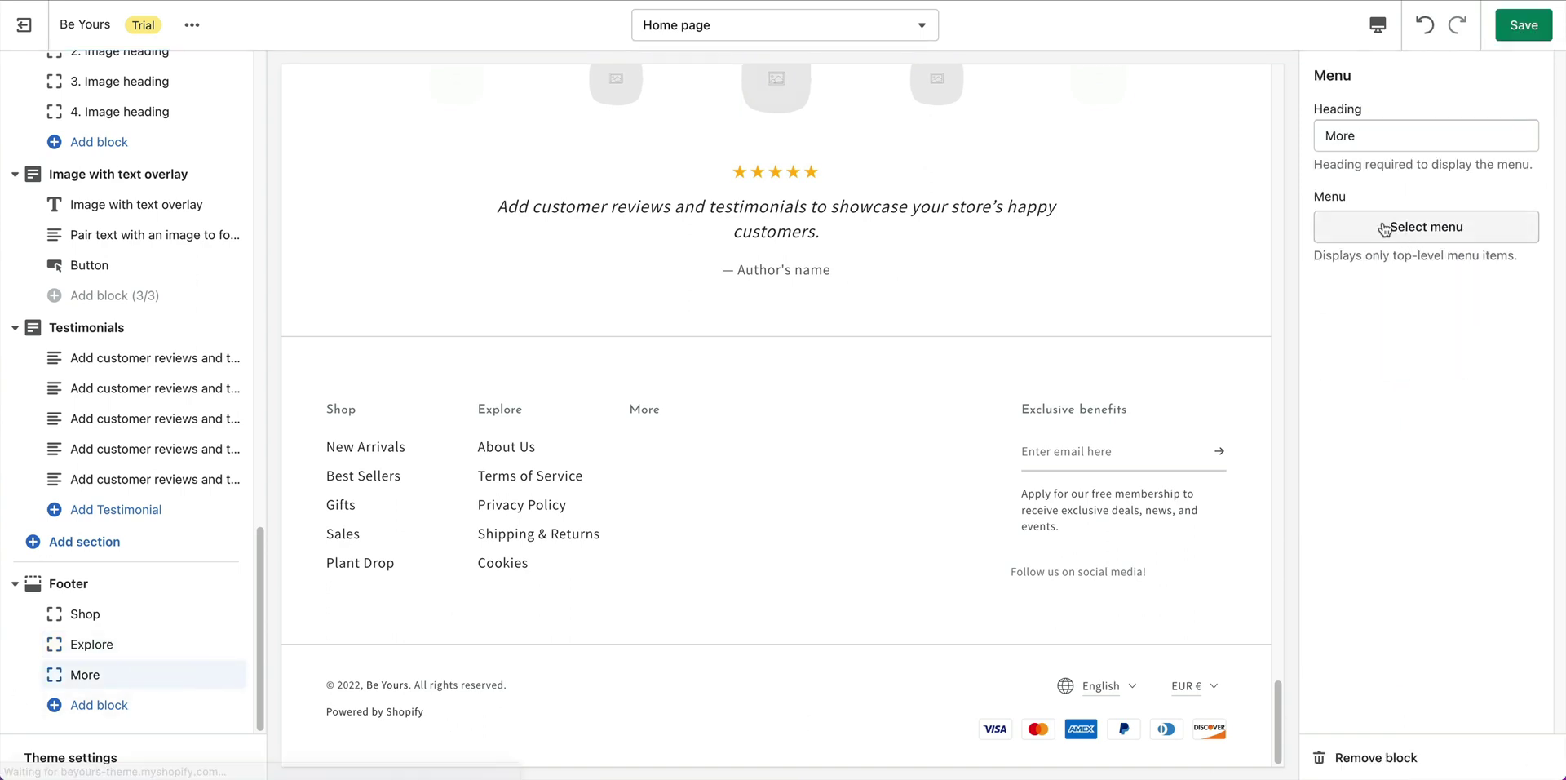
click(1416, 232)
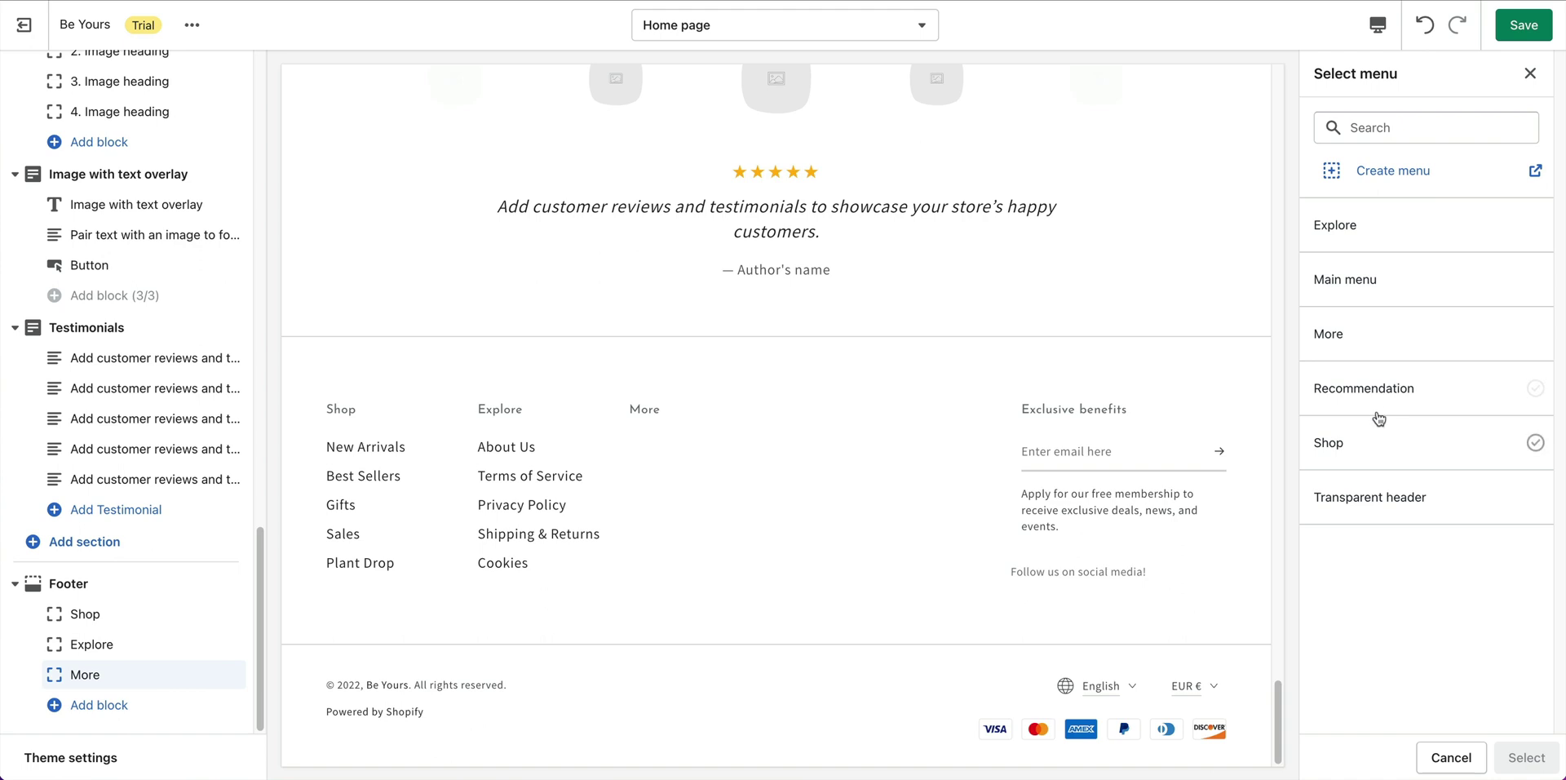
click(1388, 336)
click(1541, 767)
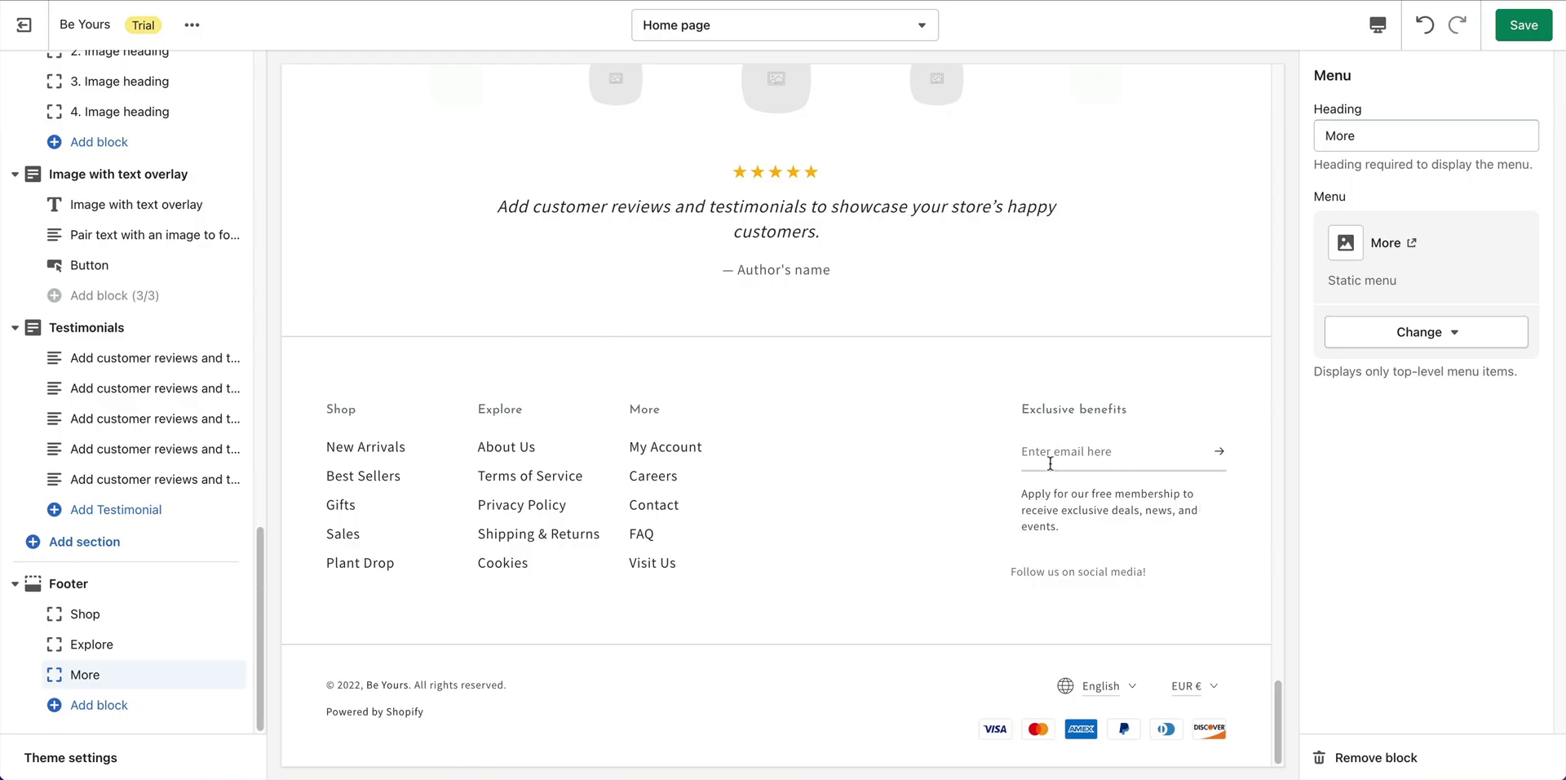
Show the Footer section's settings panel, scrolled down to its Colors options.
click(1058, 393)
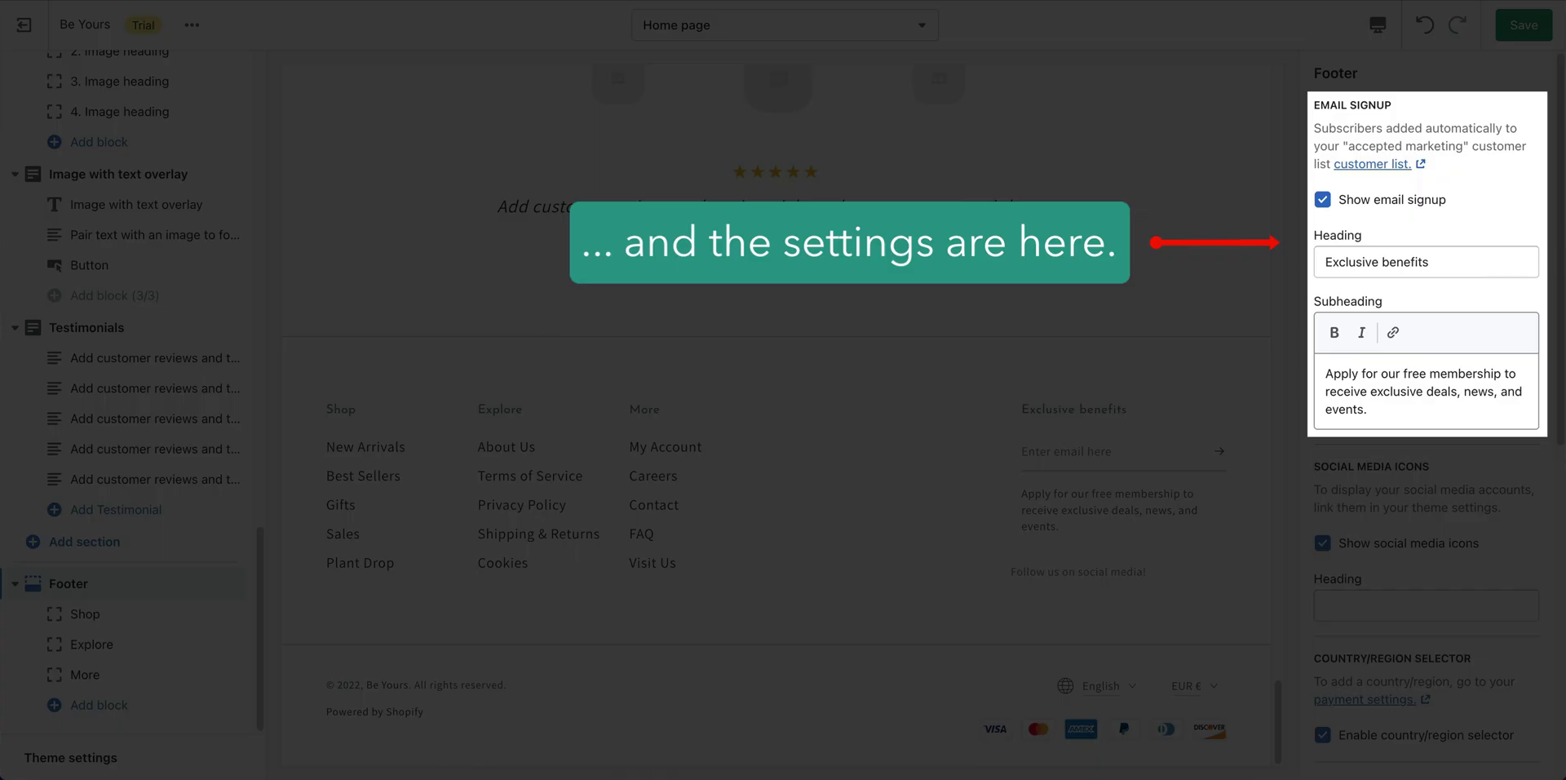
scroll(1561, 247, down, 1)
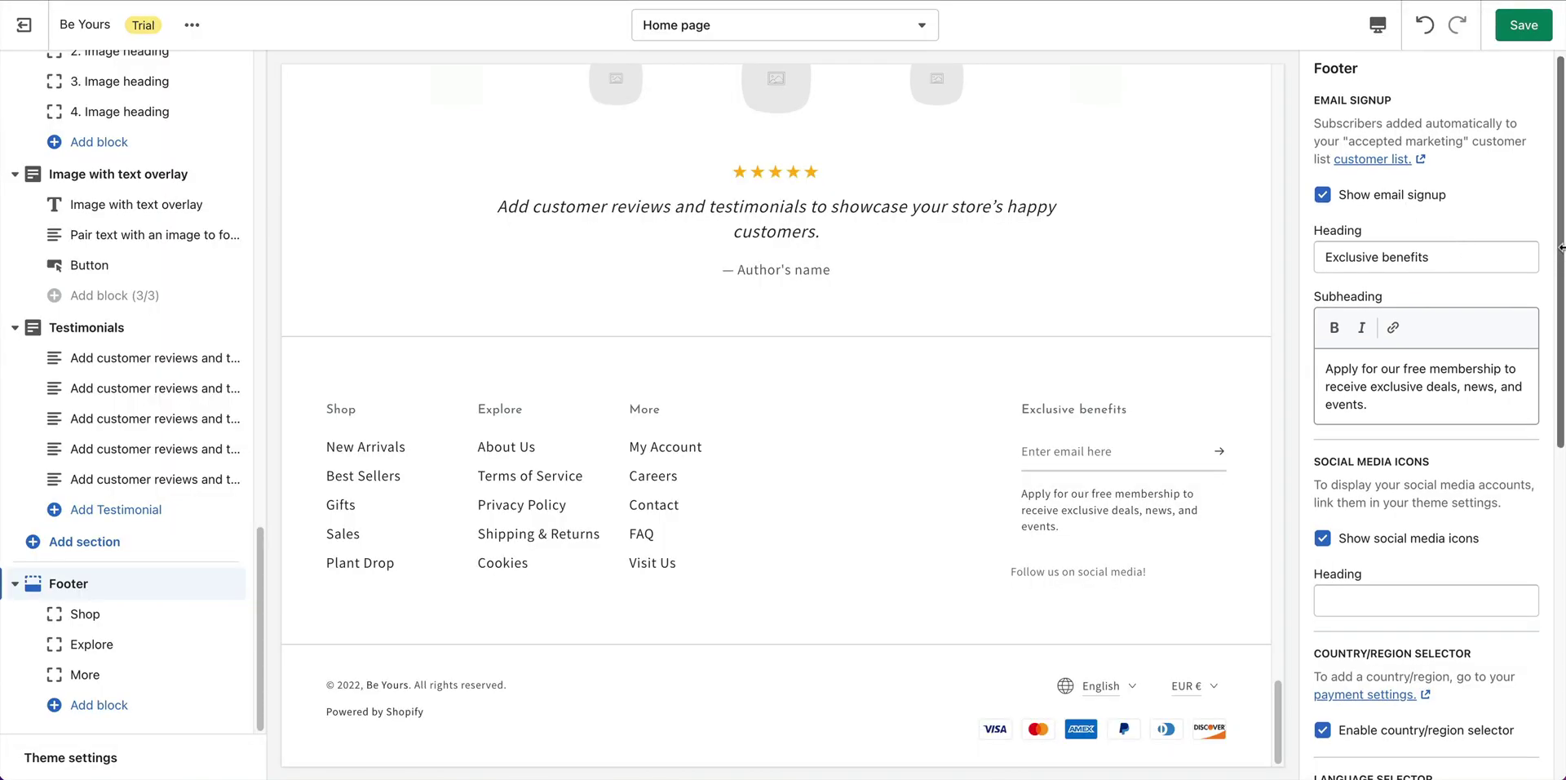
drag(1561, 257, 1548, 631)
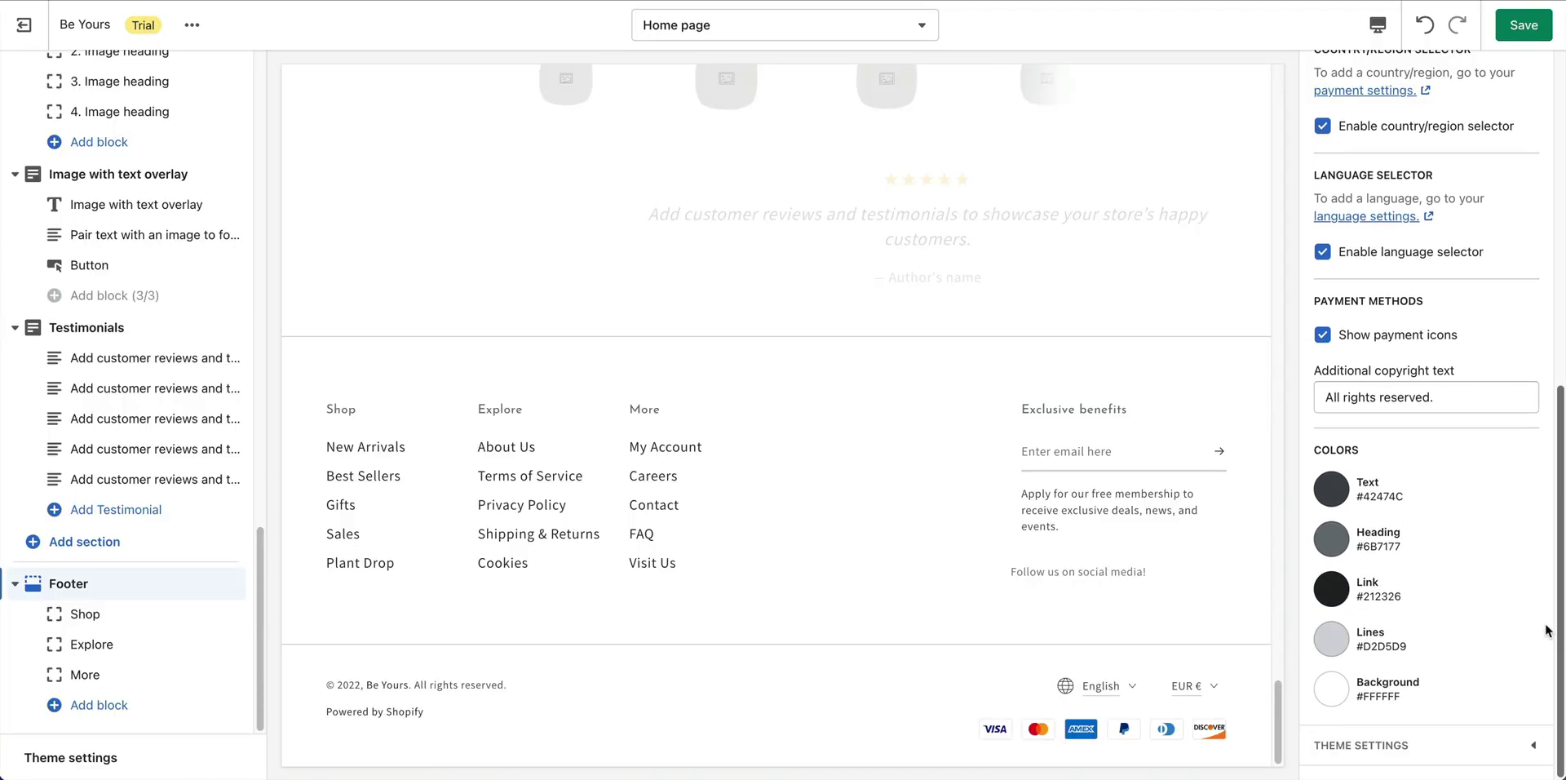